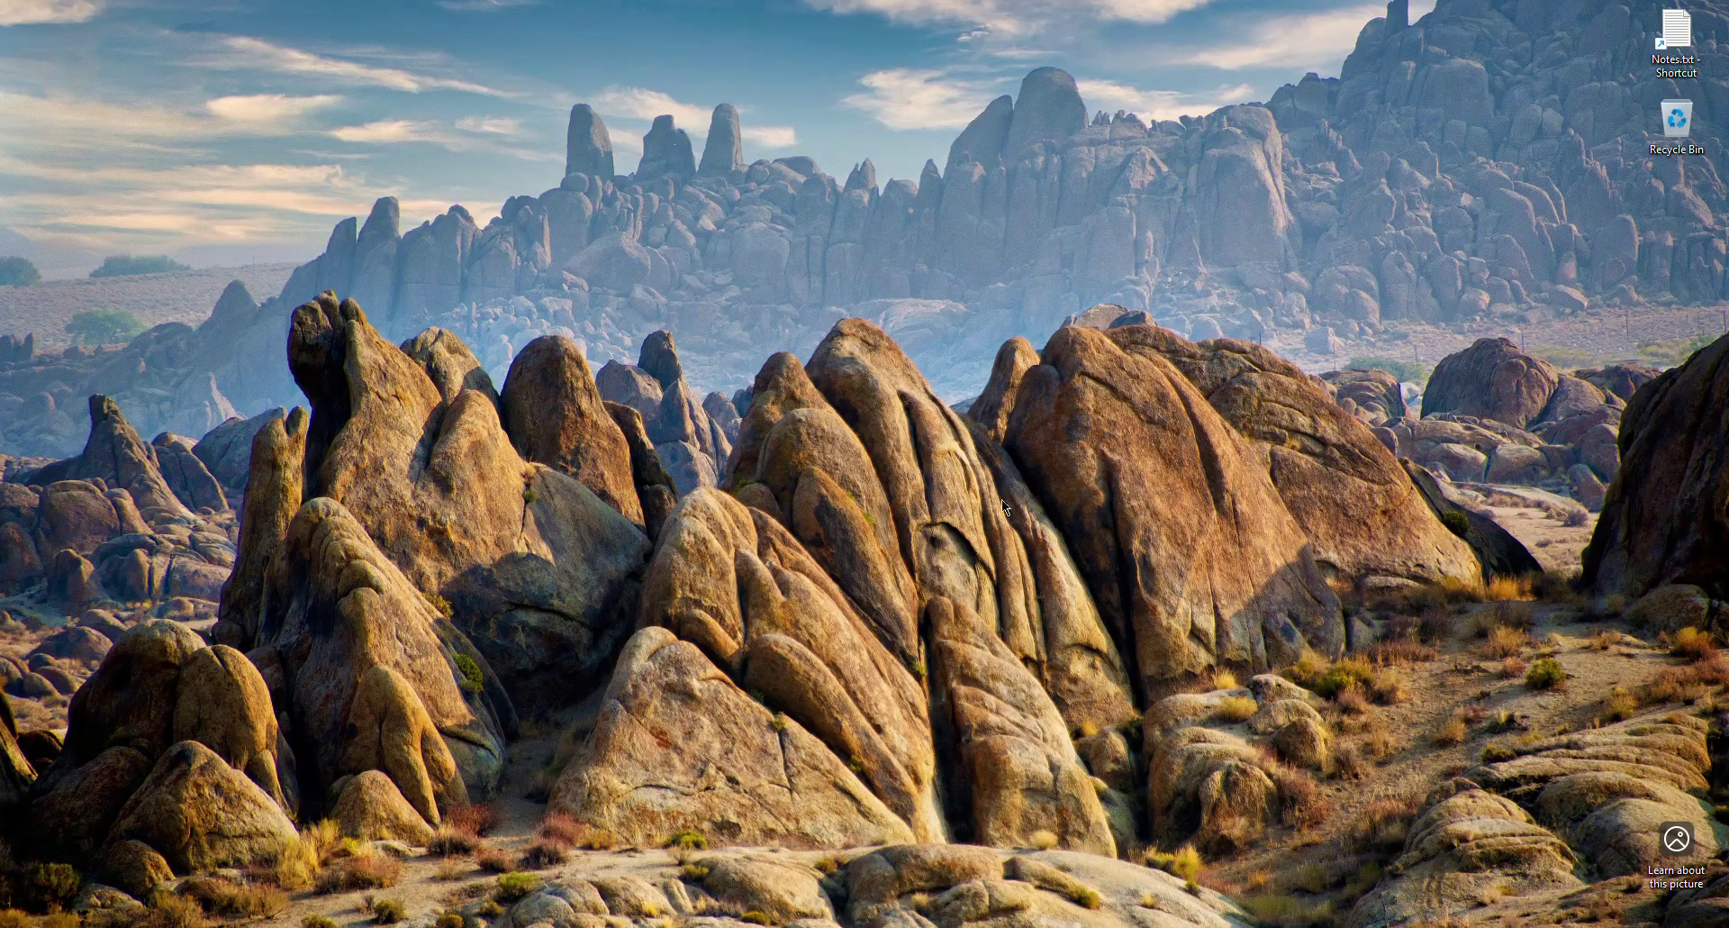
Restore the Chrome window showing the Outlook web mail Notes folder.
mouse_move(710, 903)
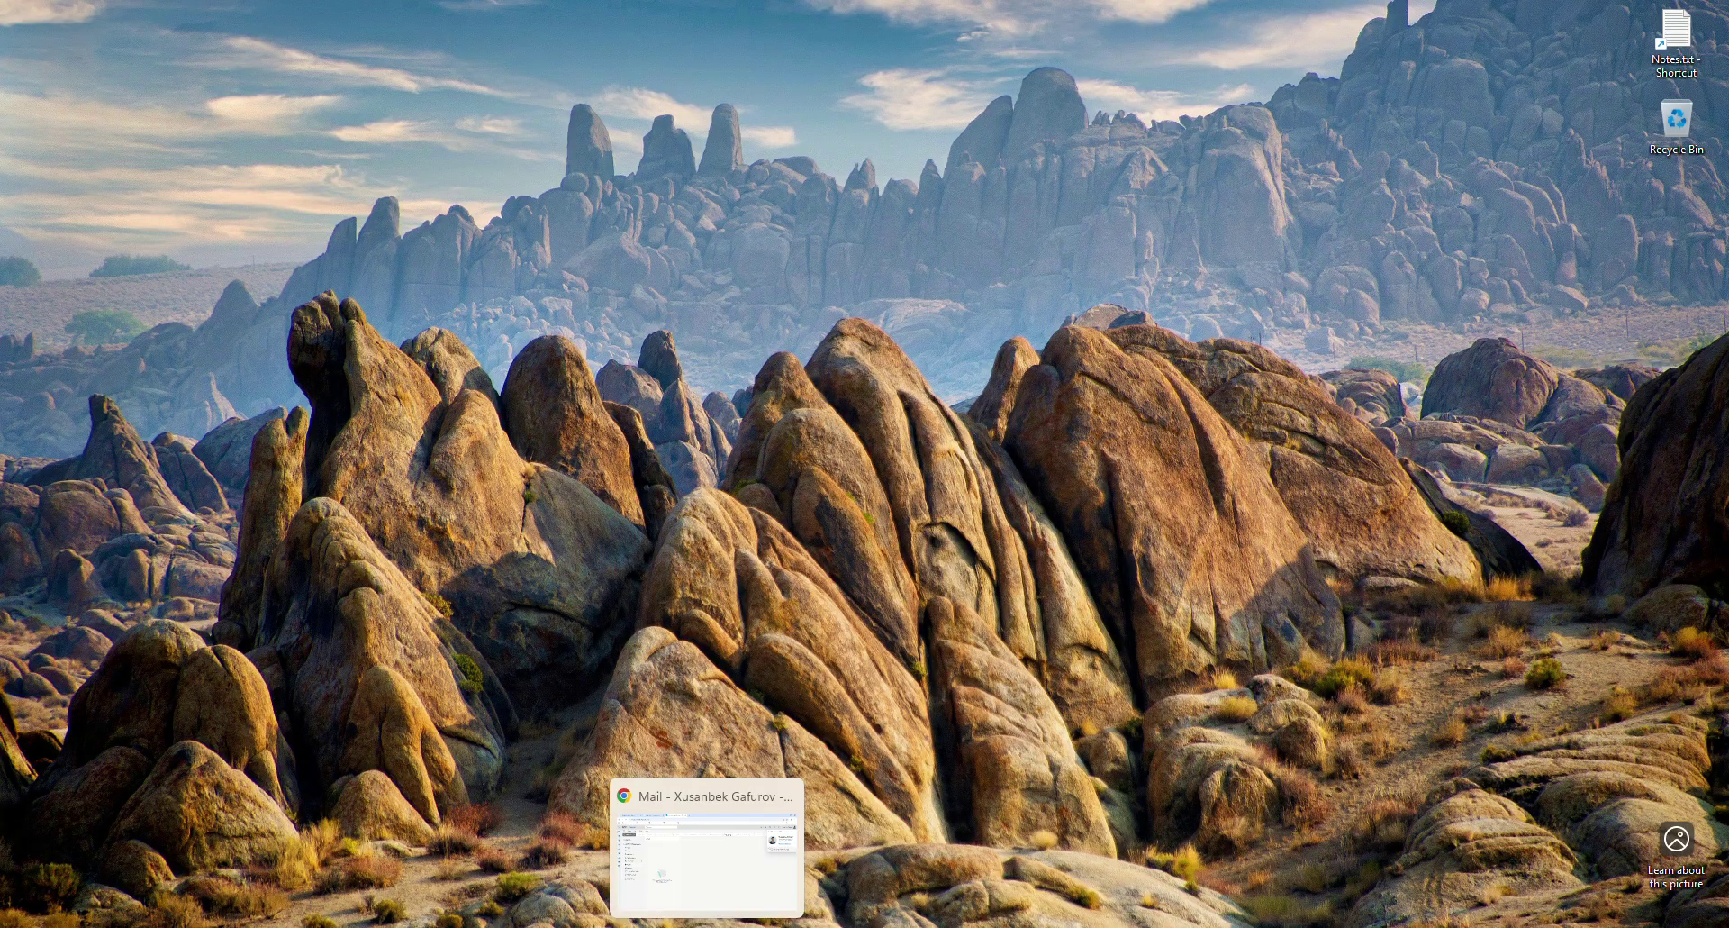
left_click(707, 856)
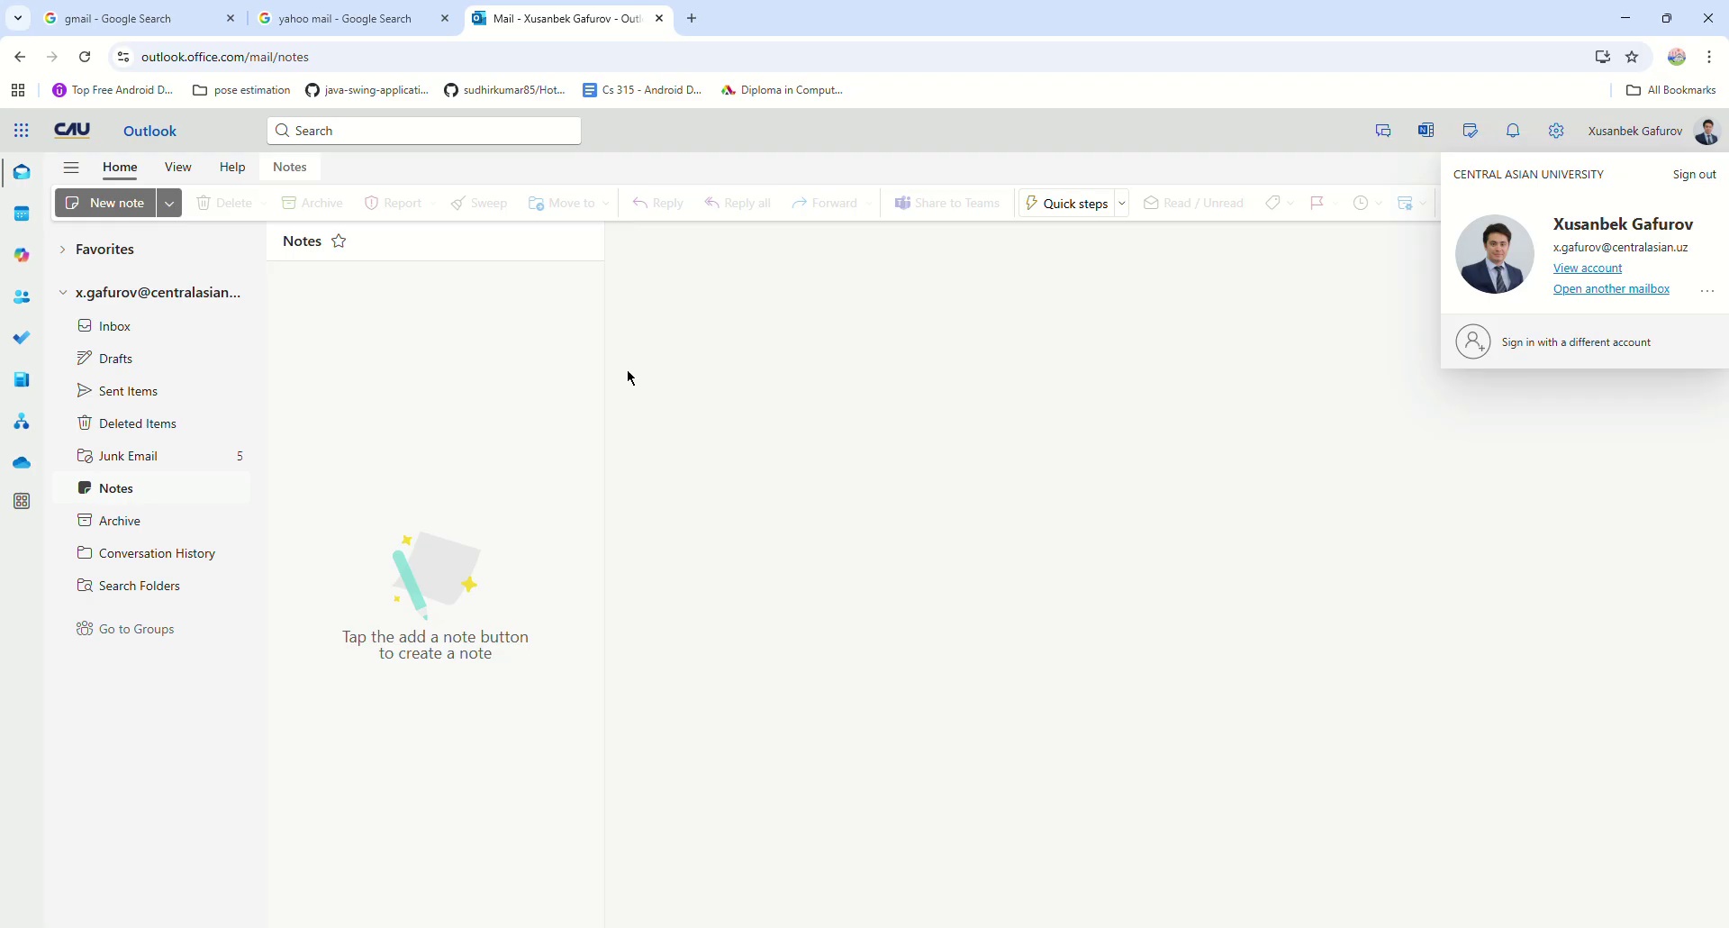
left_click(120, 28)
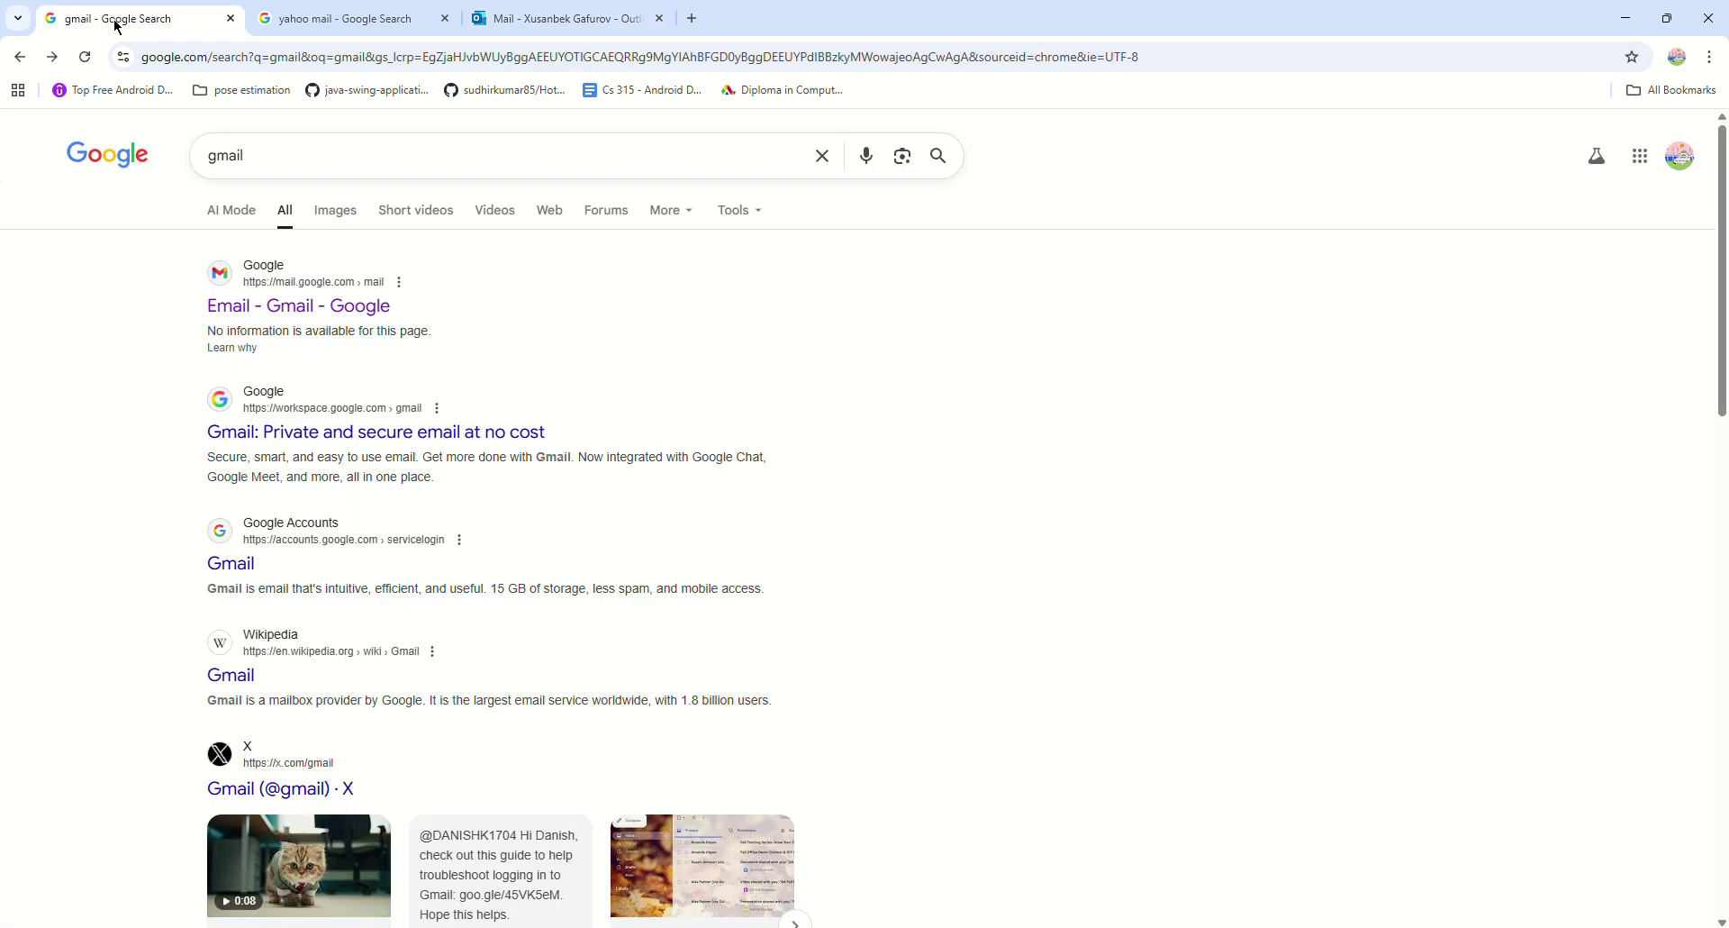
left_click(329, 29)
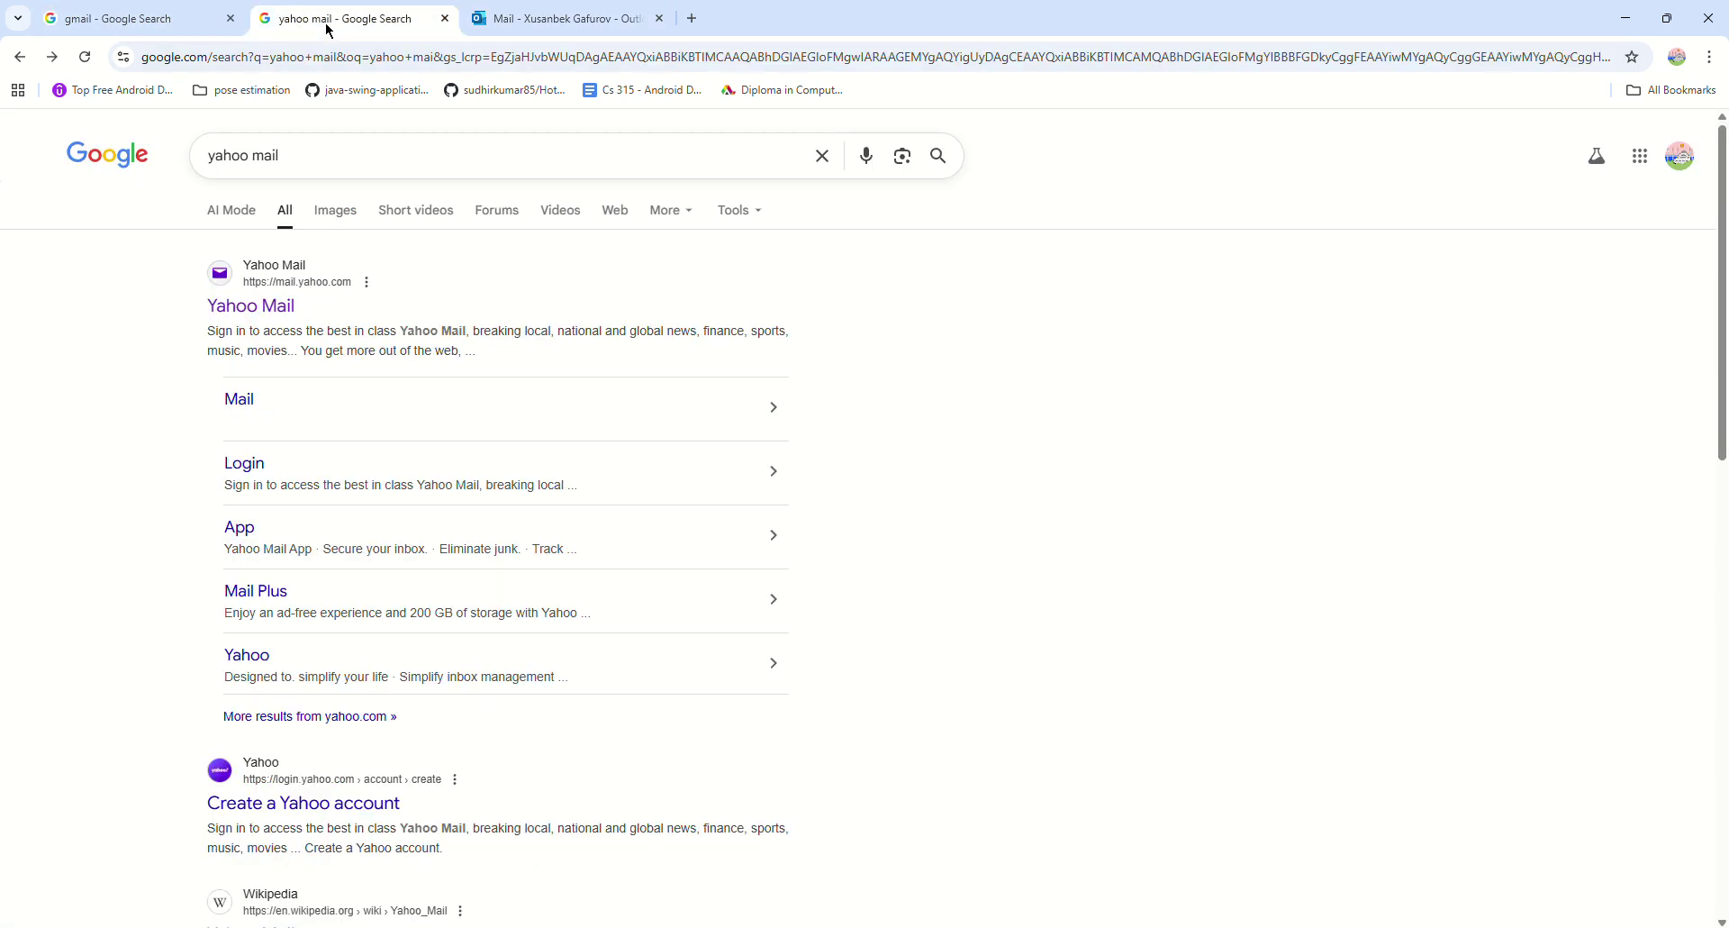
left_click(139, 27)
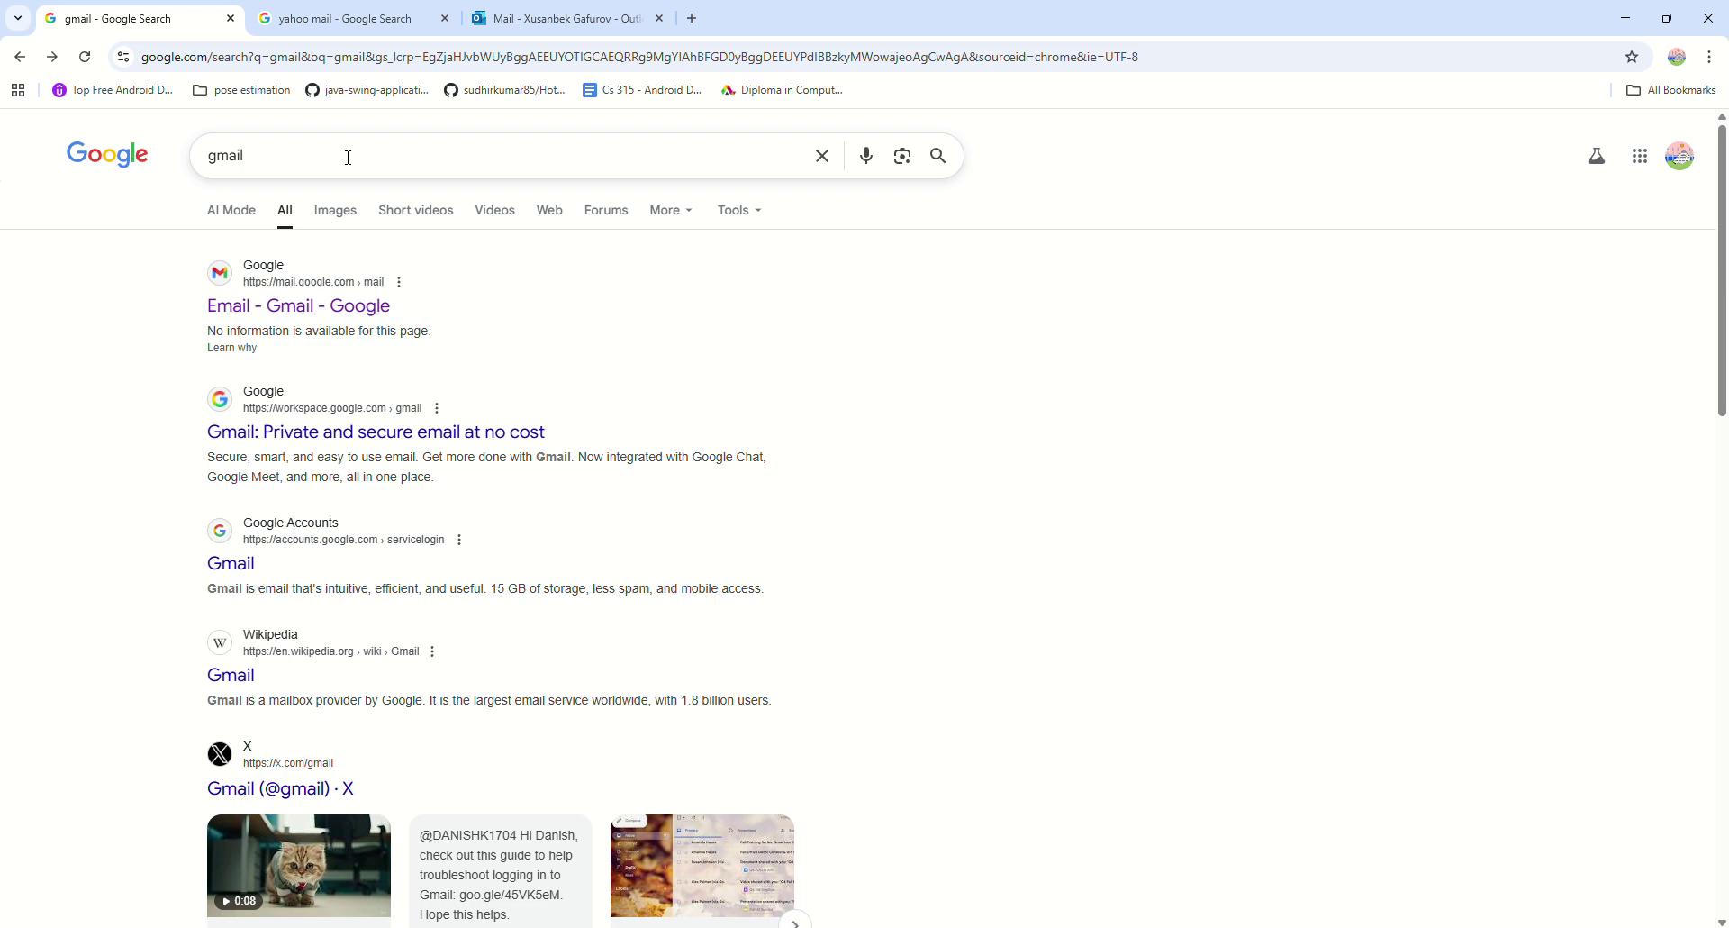
left_click(559, 19)
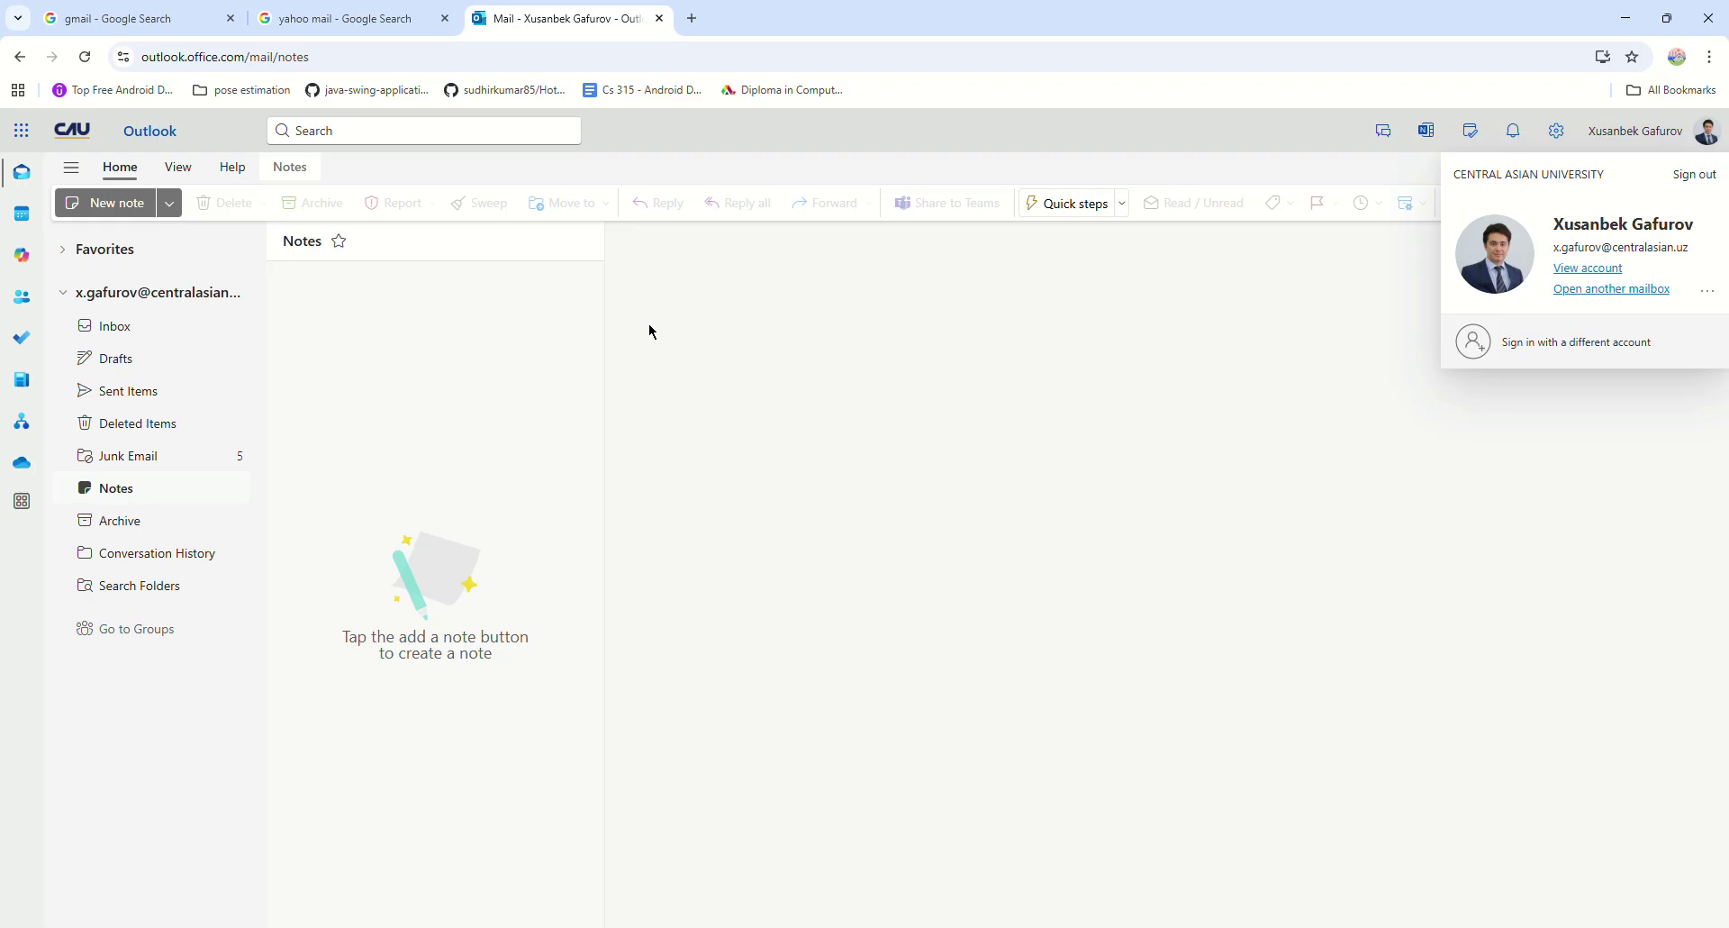
Minimize Chrome and bring up the email server.pkt topology in Packet Tracer.
left_click(1626, 19)
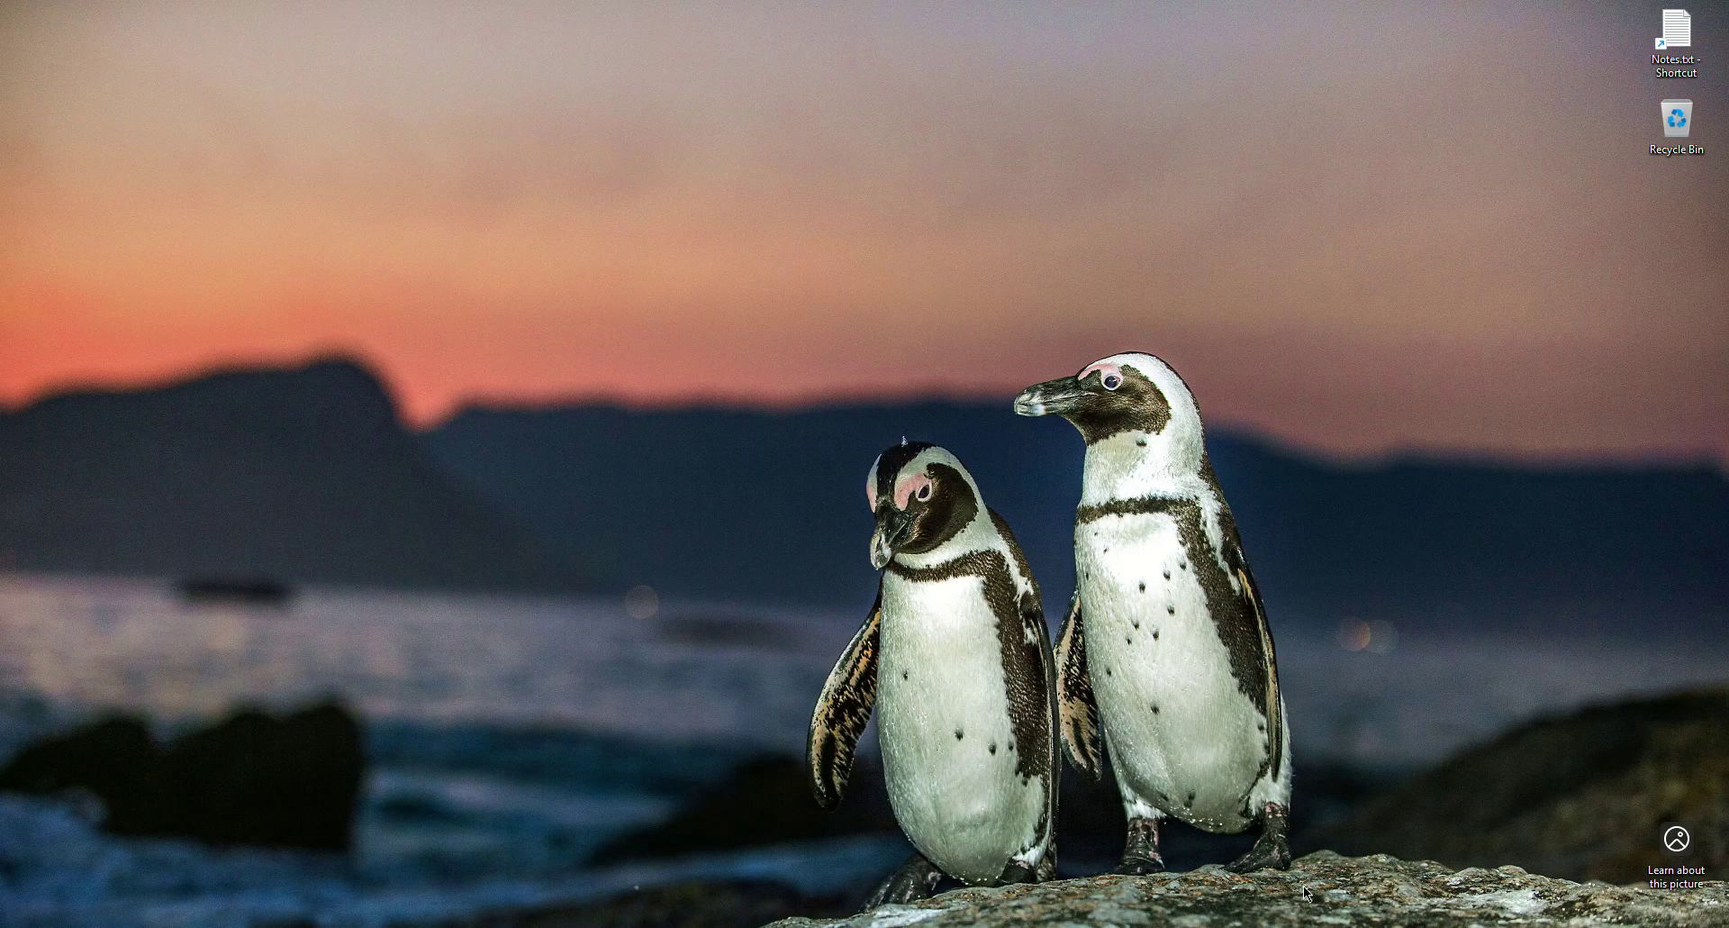
key("alt+Tab")
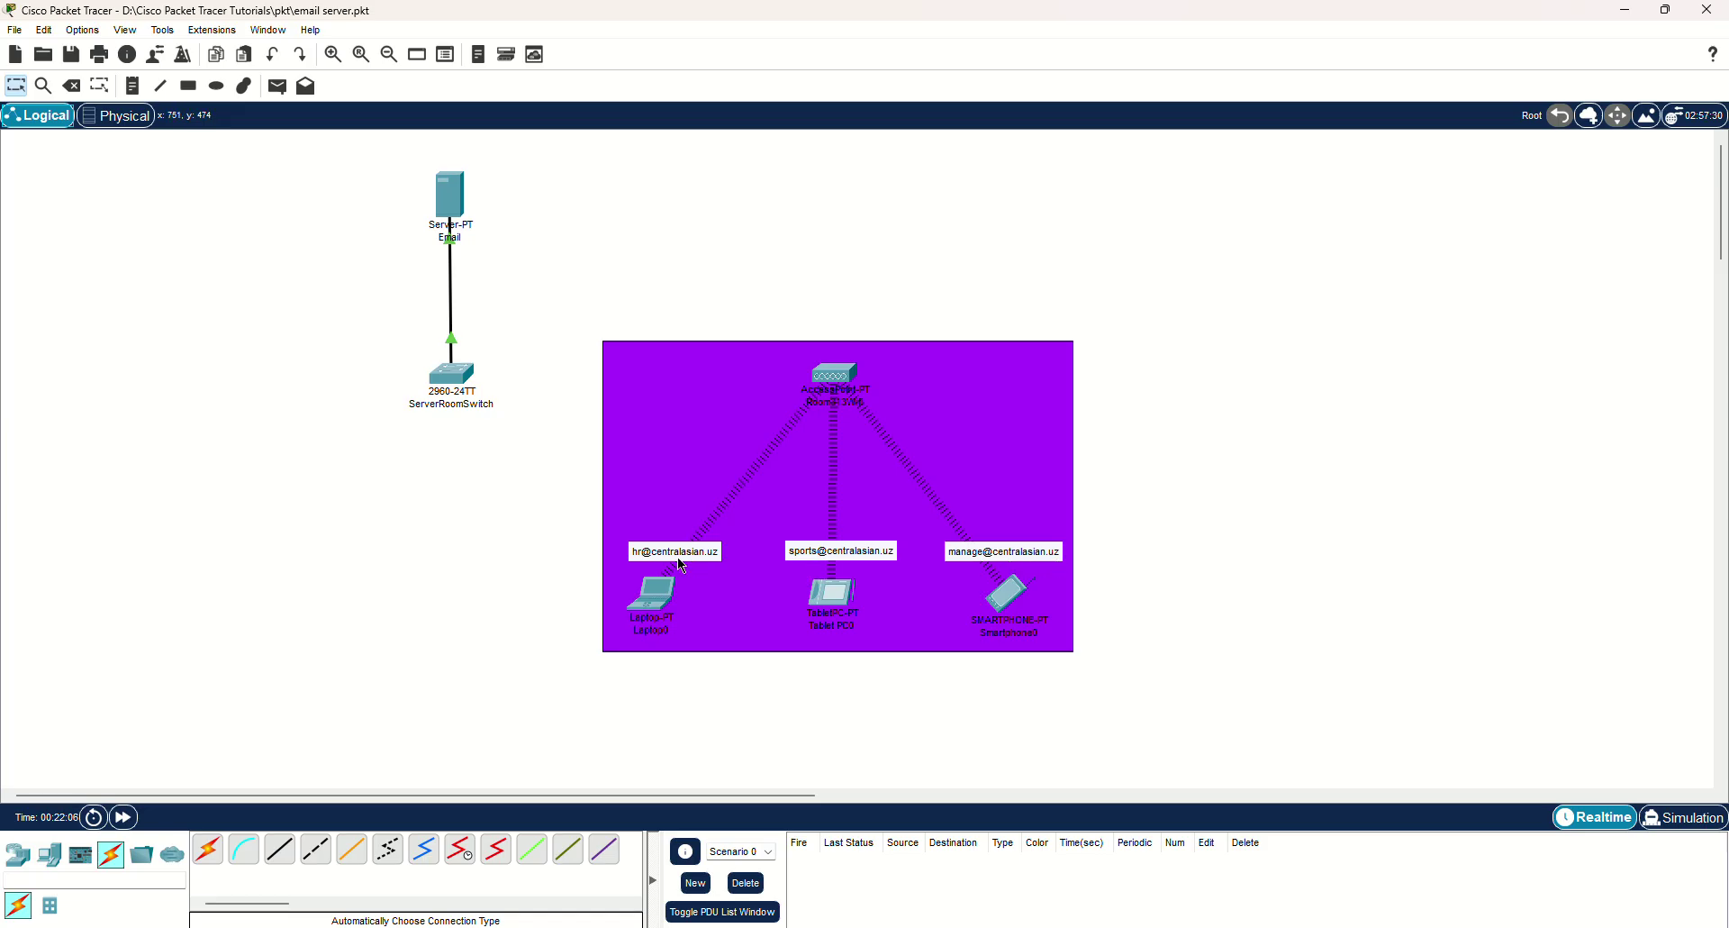
mouse_move(820, 608)
left_click(126, 116)
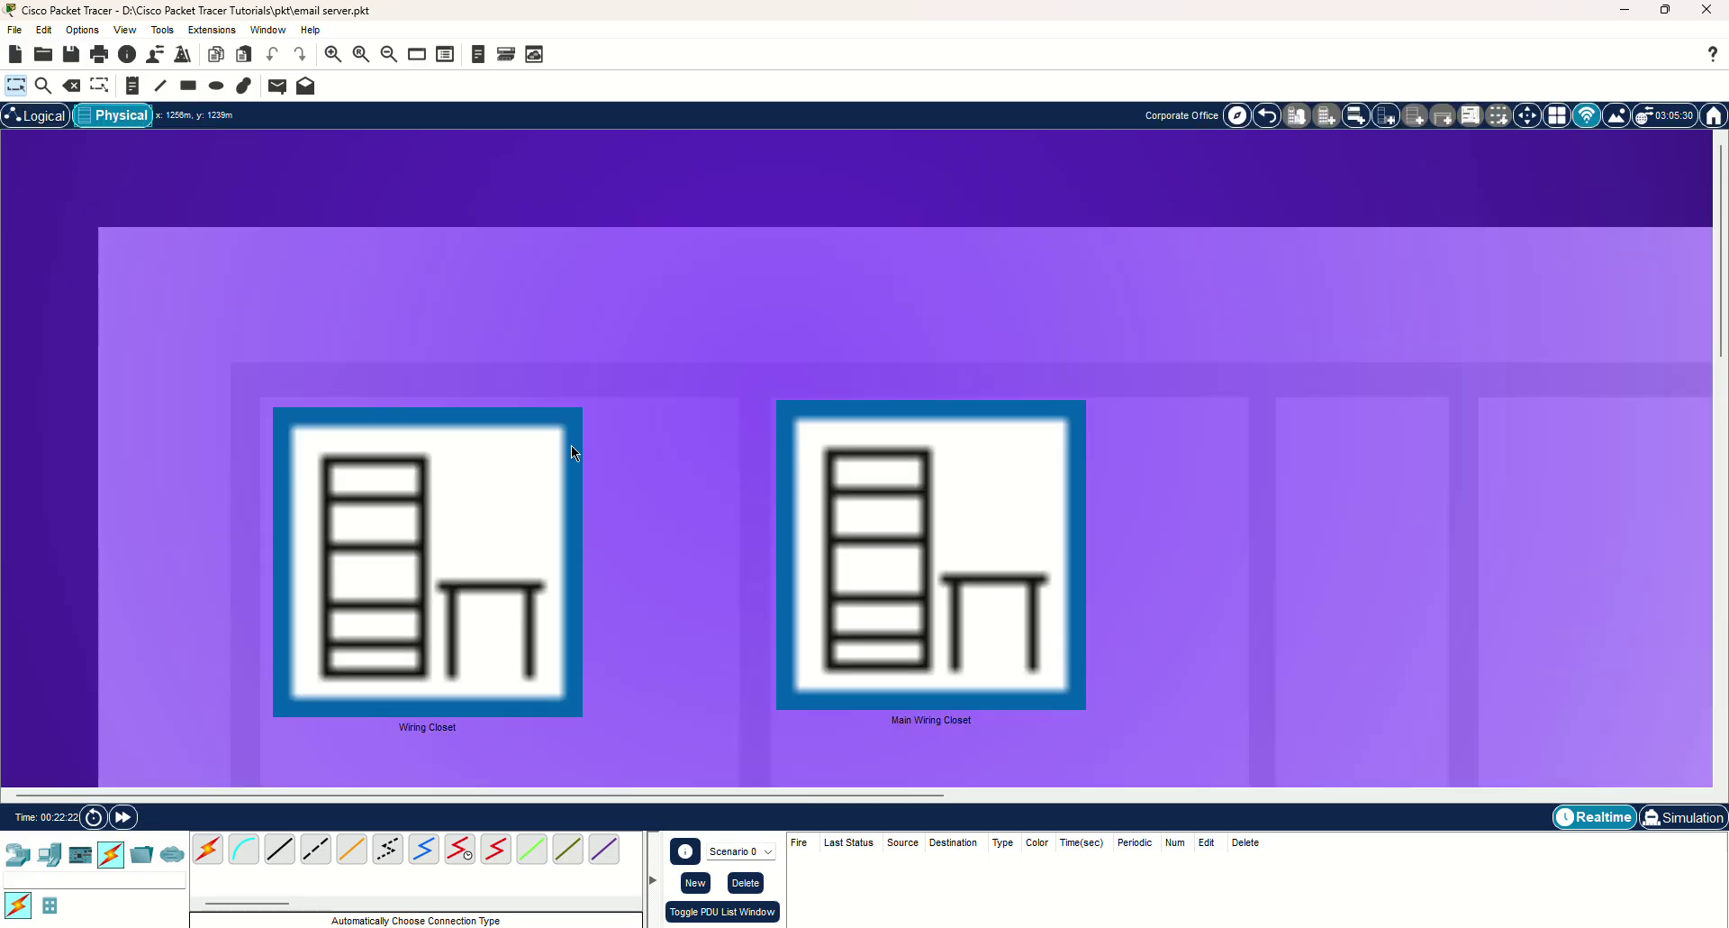
left_click(474, 496)
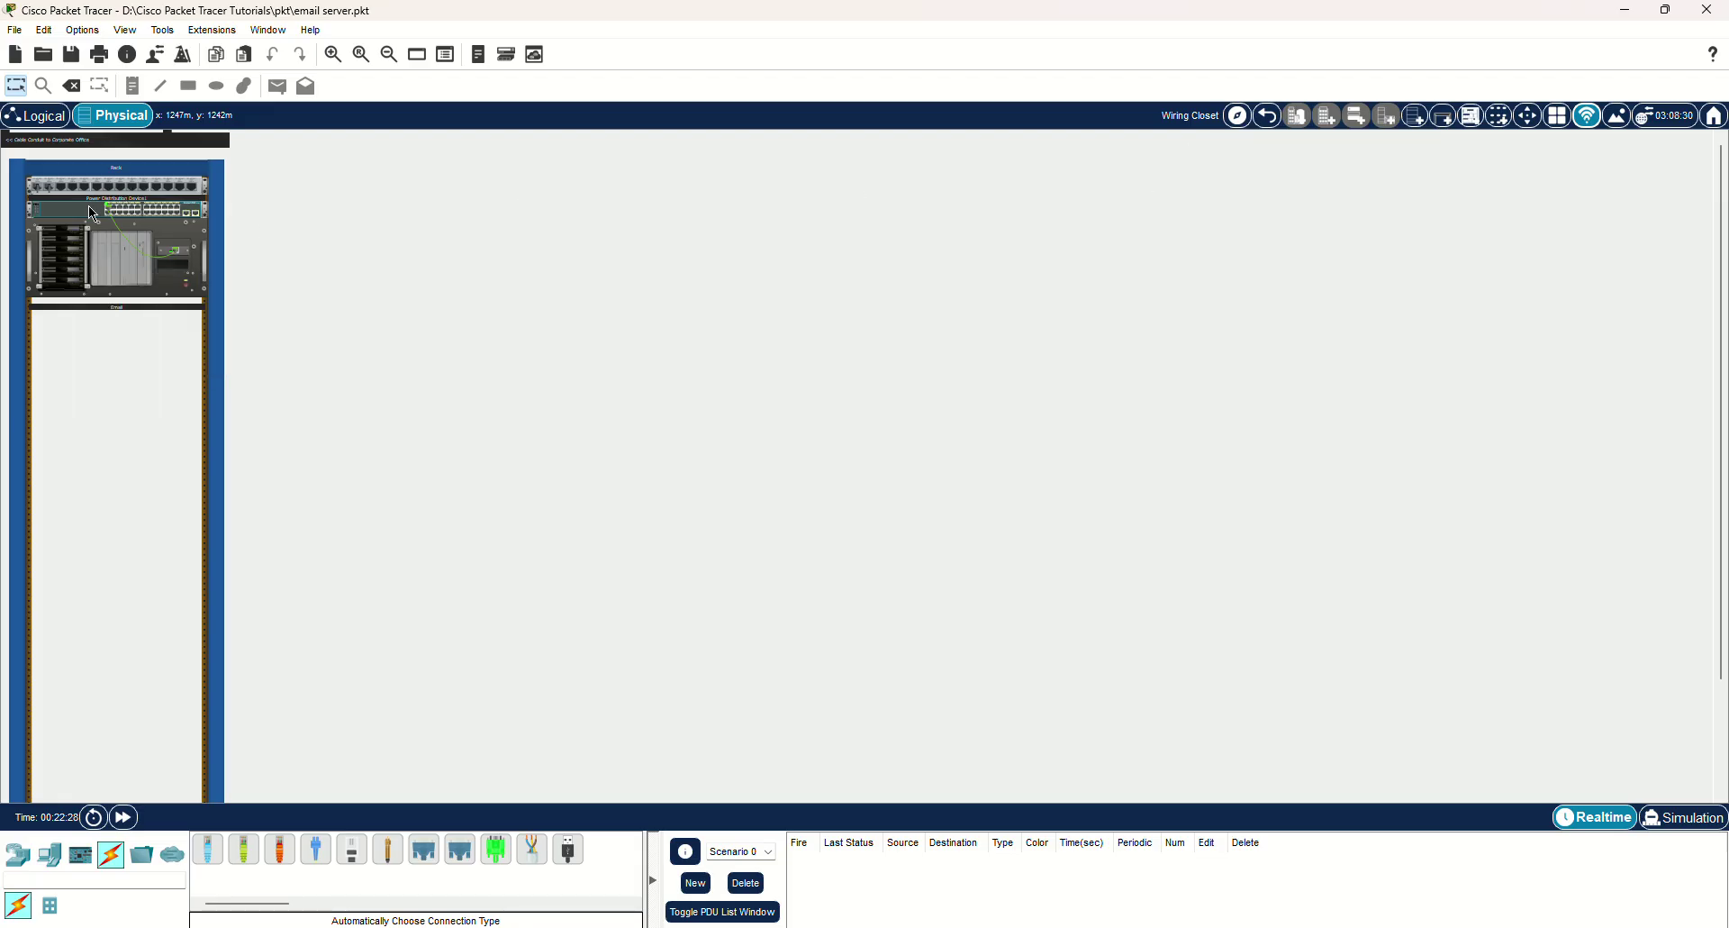
mouse_move(95, 225)
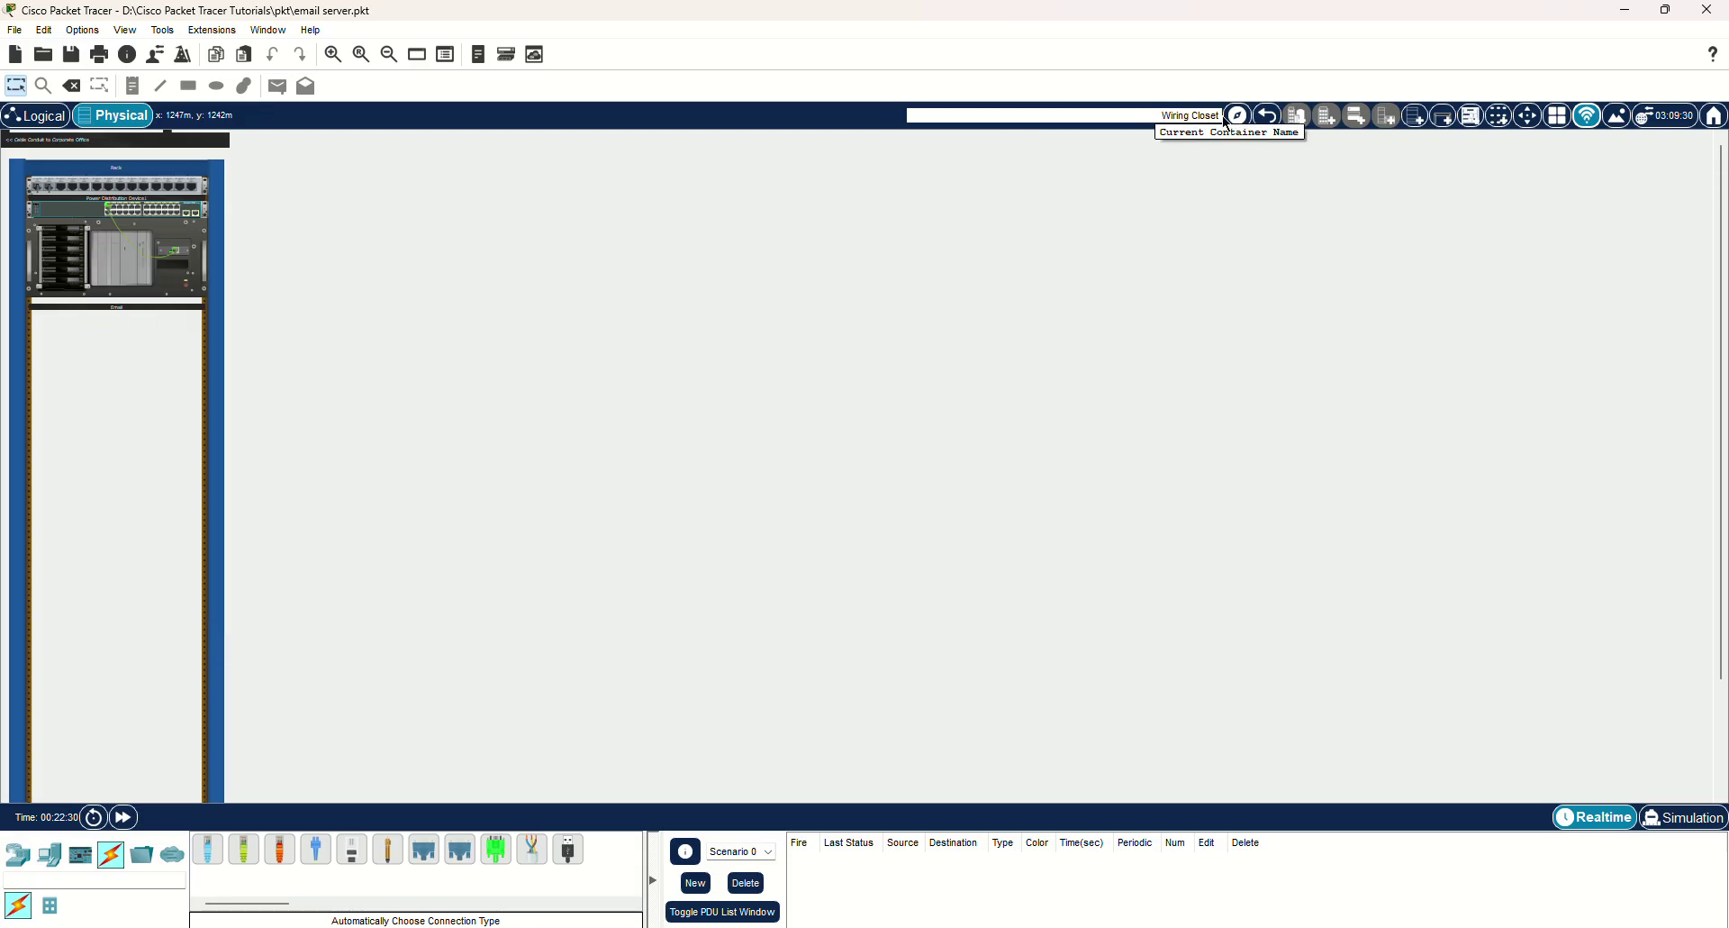
left_click(1261, 119)
left_click(915, 514)
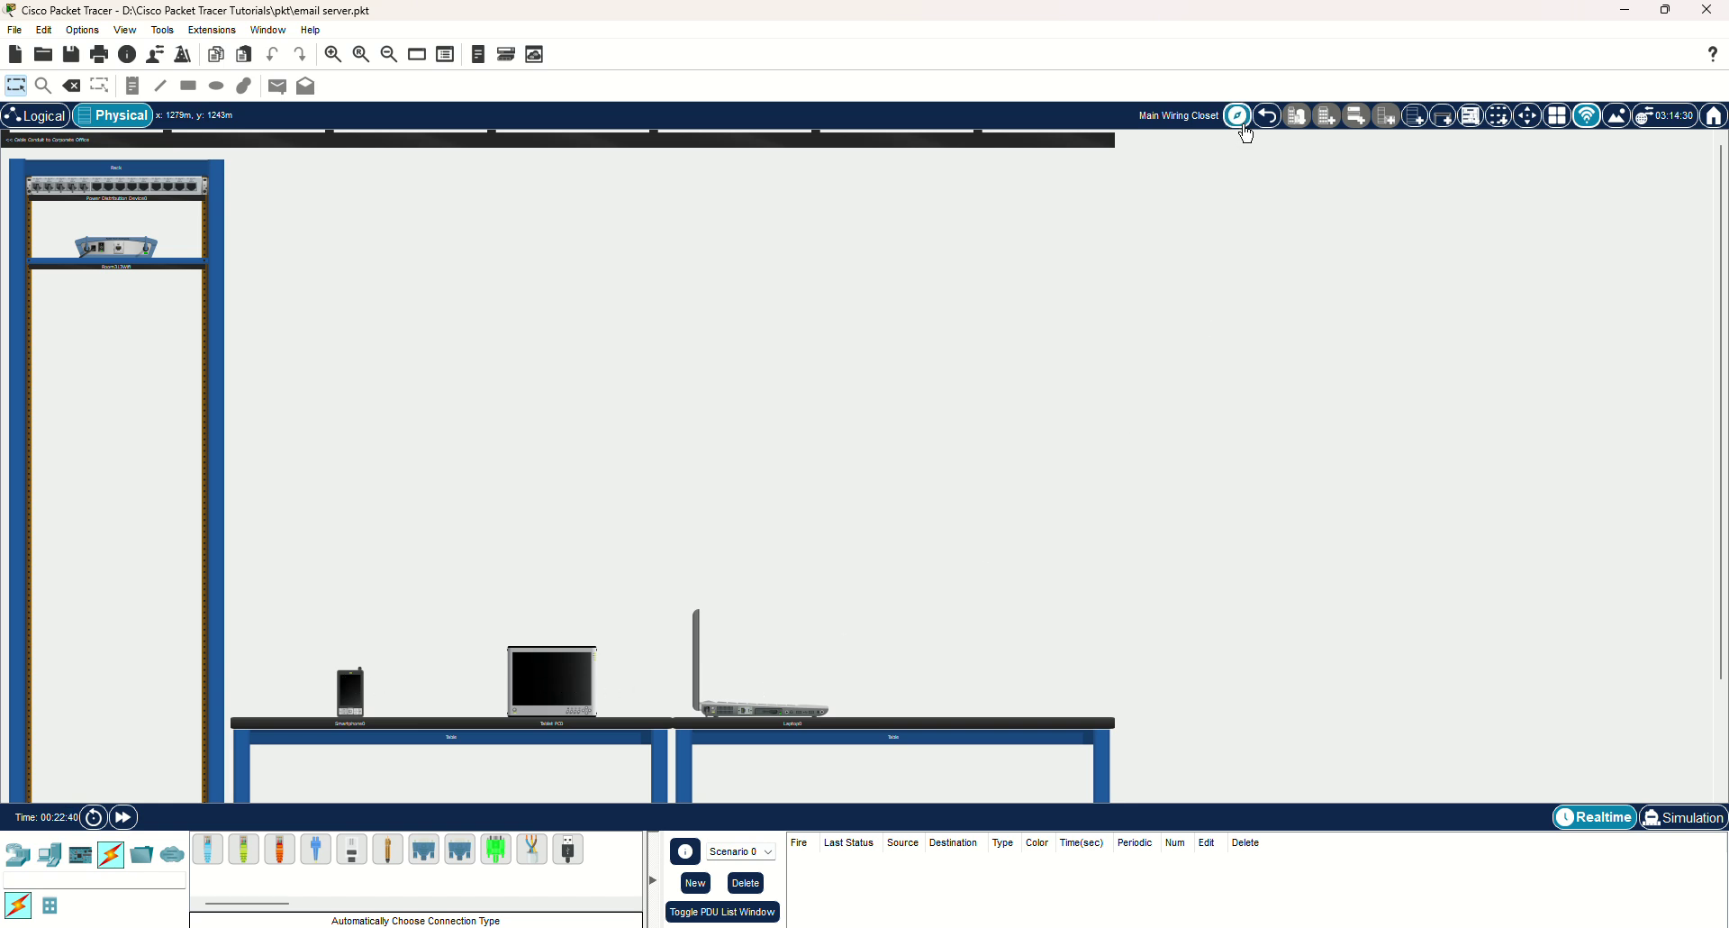
left_click(1266, 119)
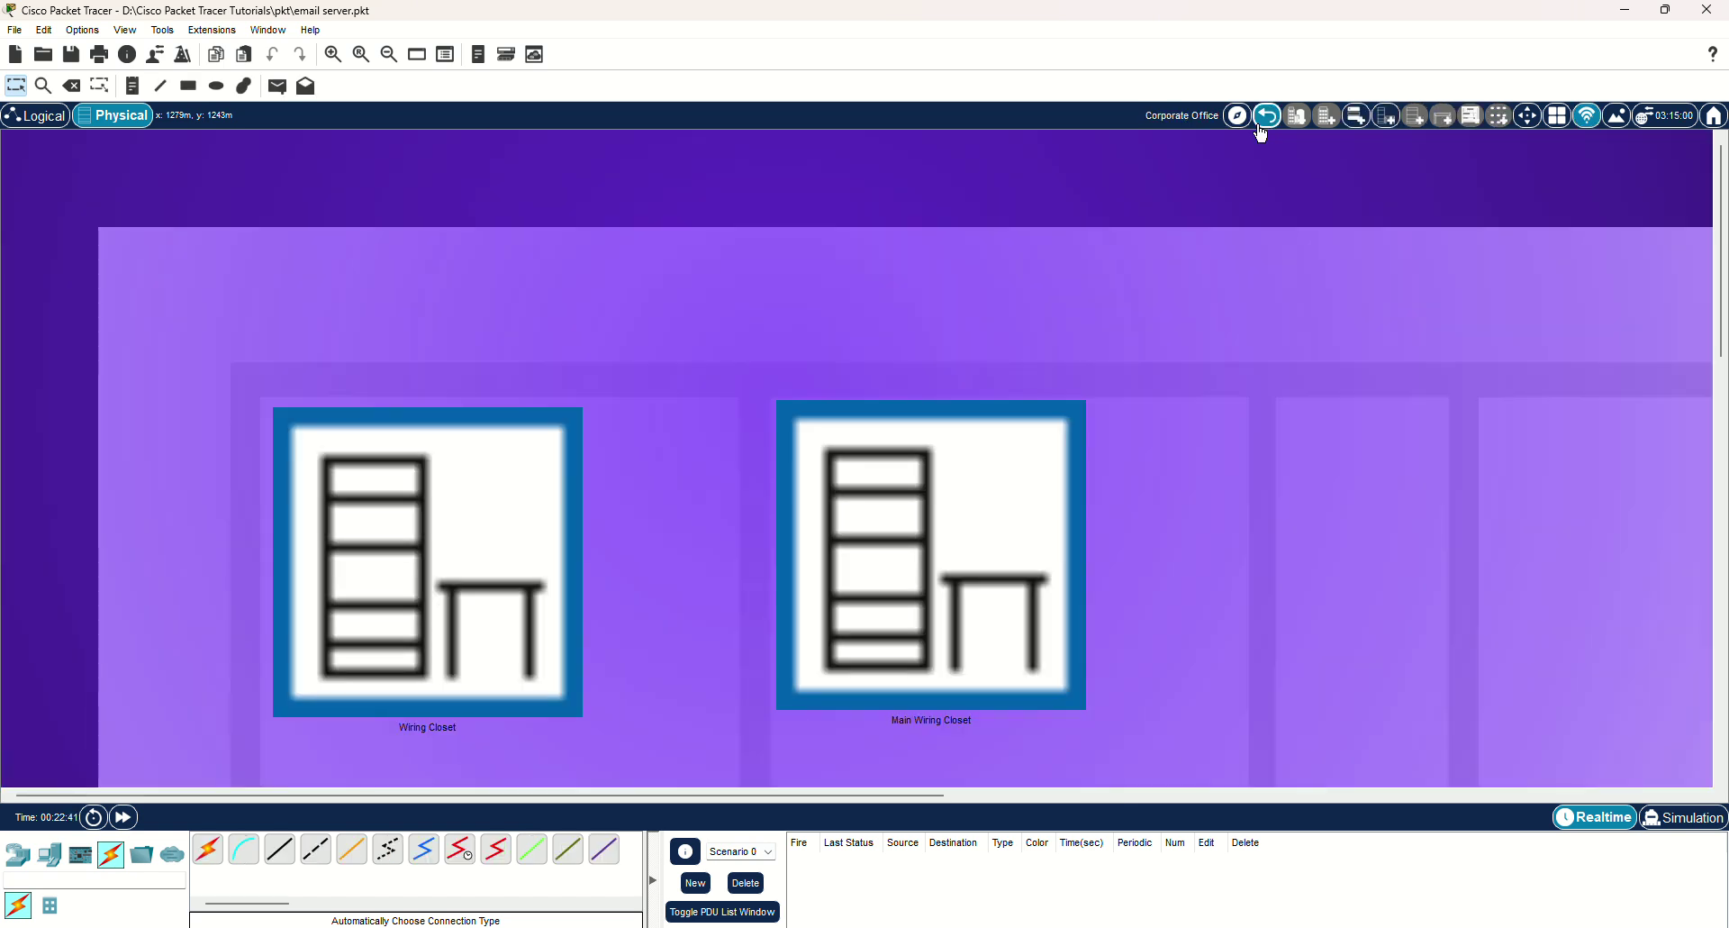
left_click(13, 125)
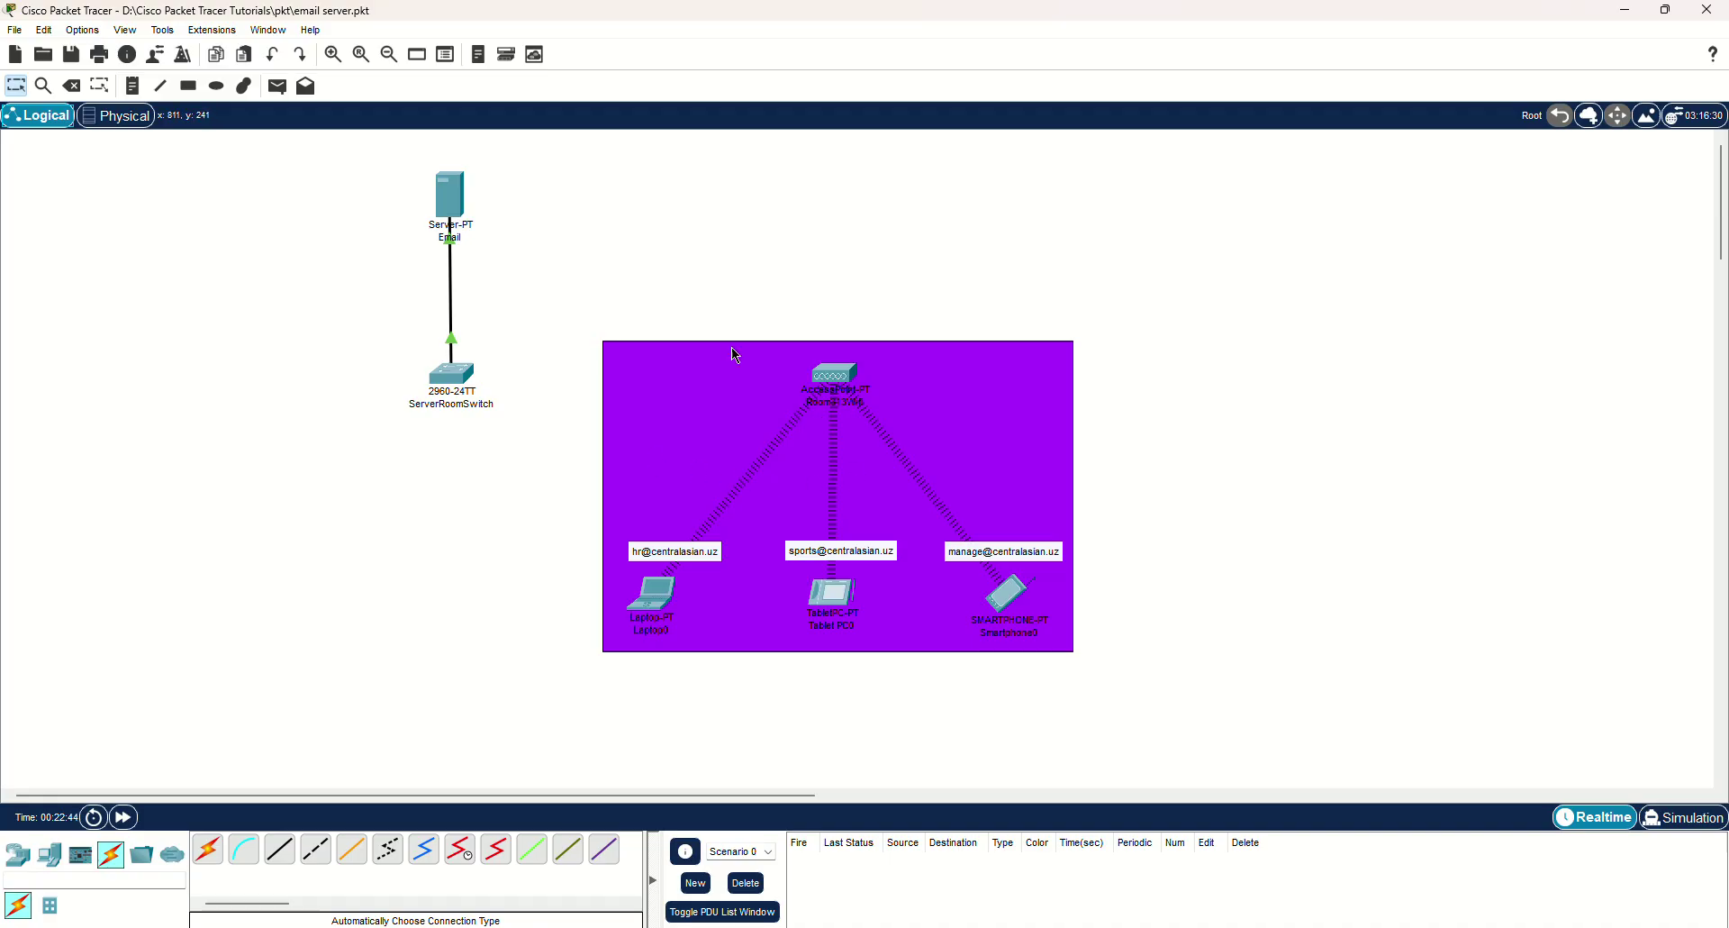
Give the Email server the static IPv4 address 192.168.1.1.
left_click(450, 194)
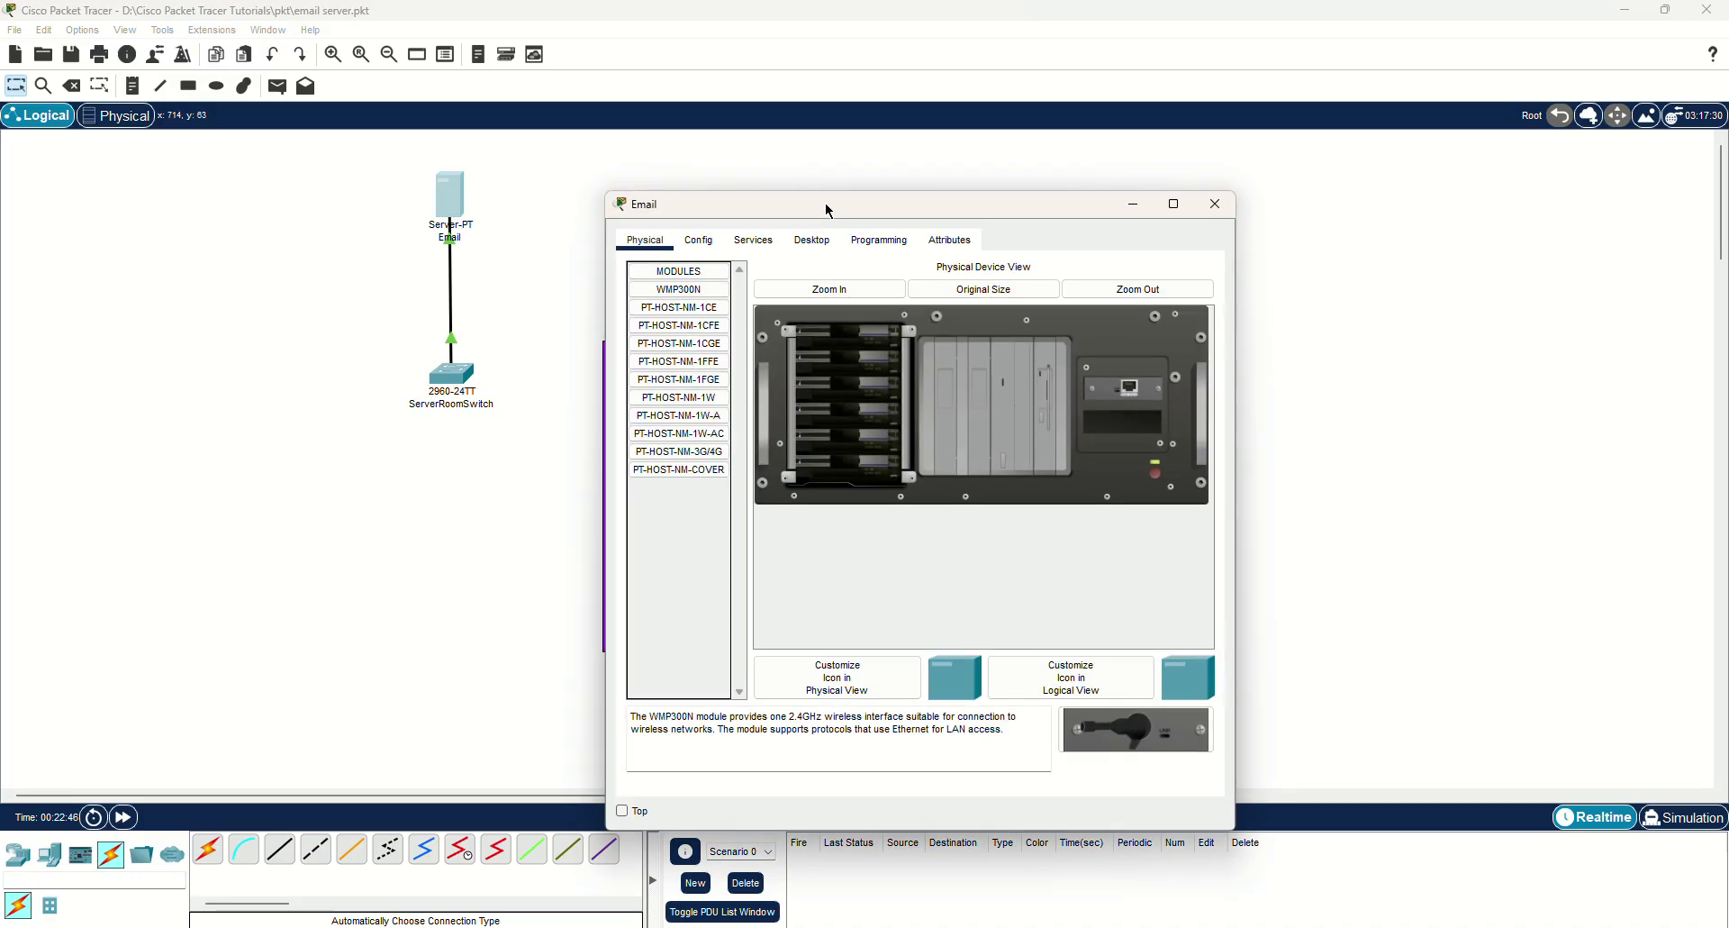
left_click_drag(828, 210, 932, 169)
left_click(915, 198)
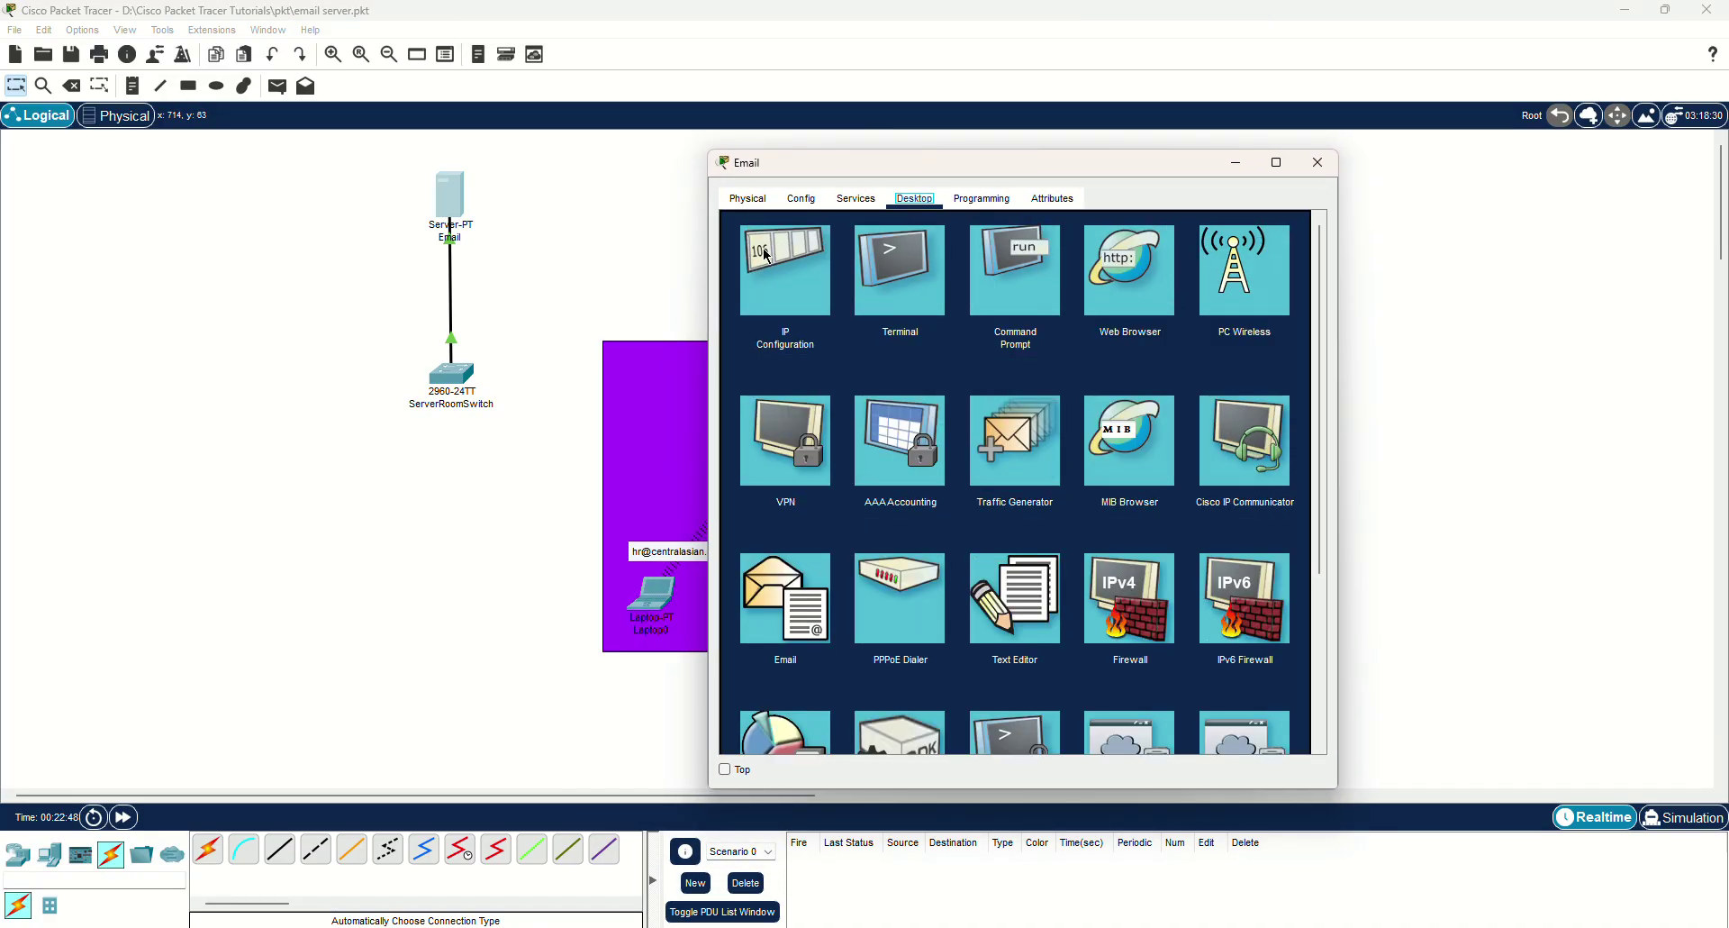
left_click(767, 256)
left_click(968, 302)
type("1")
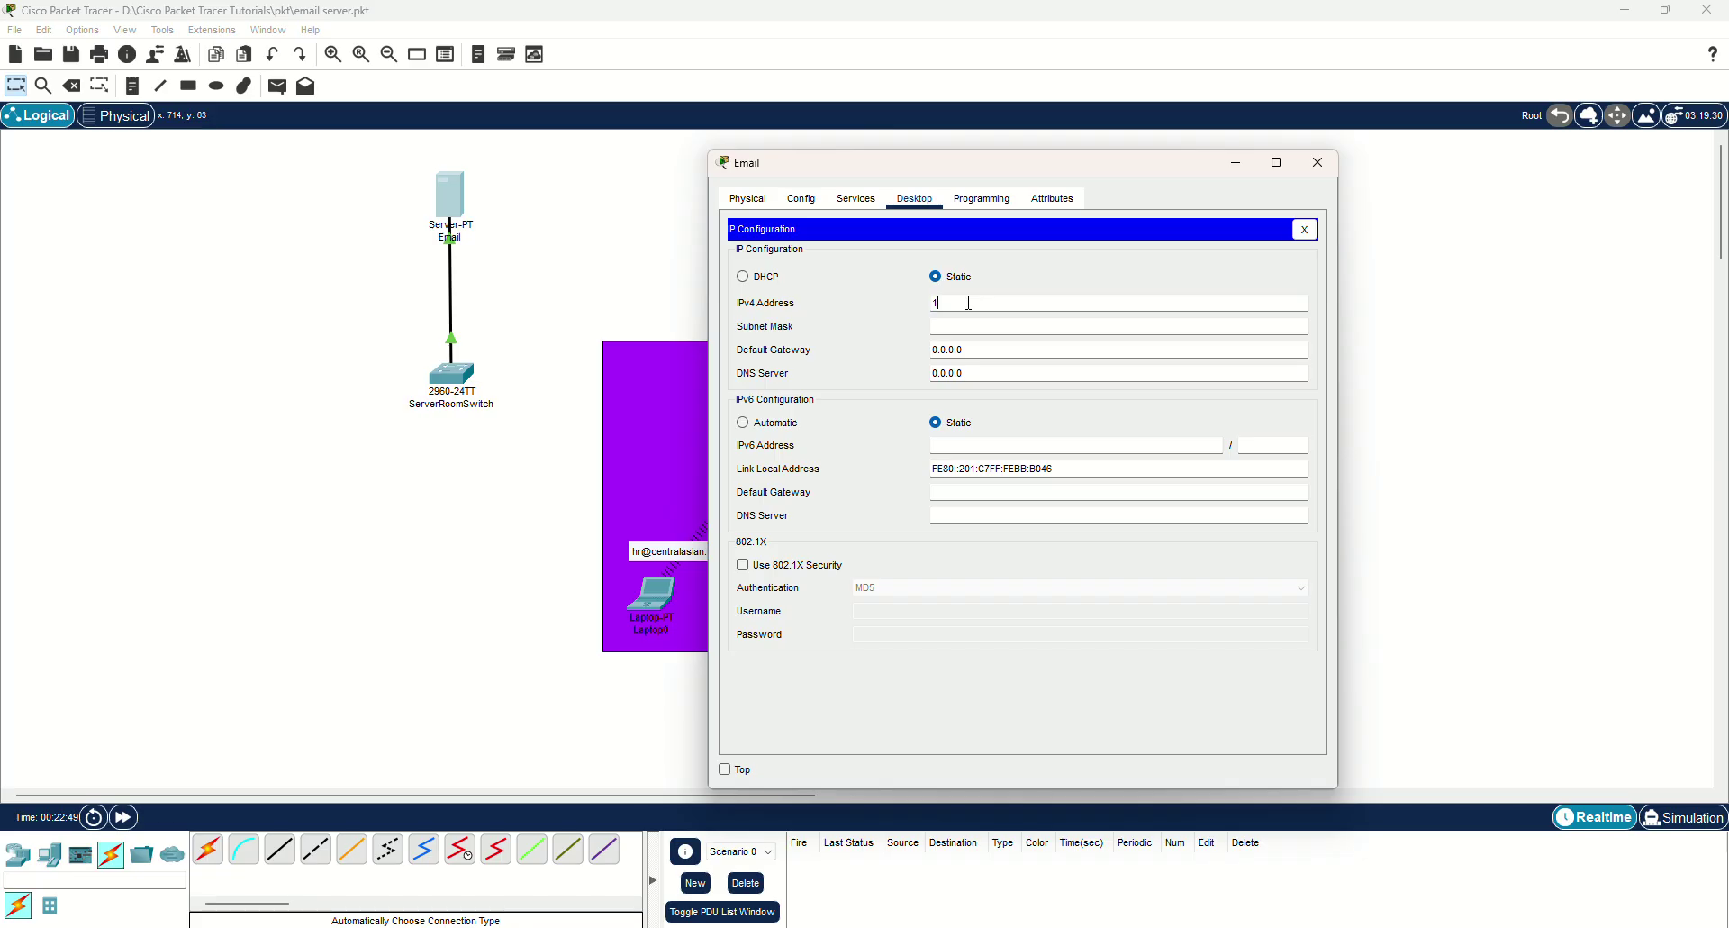
type("92.168.1.1")
left_click(1317, 162)
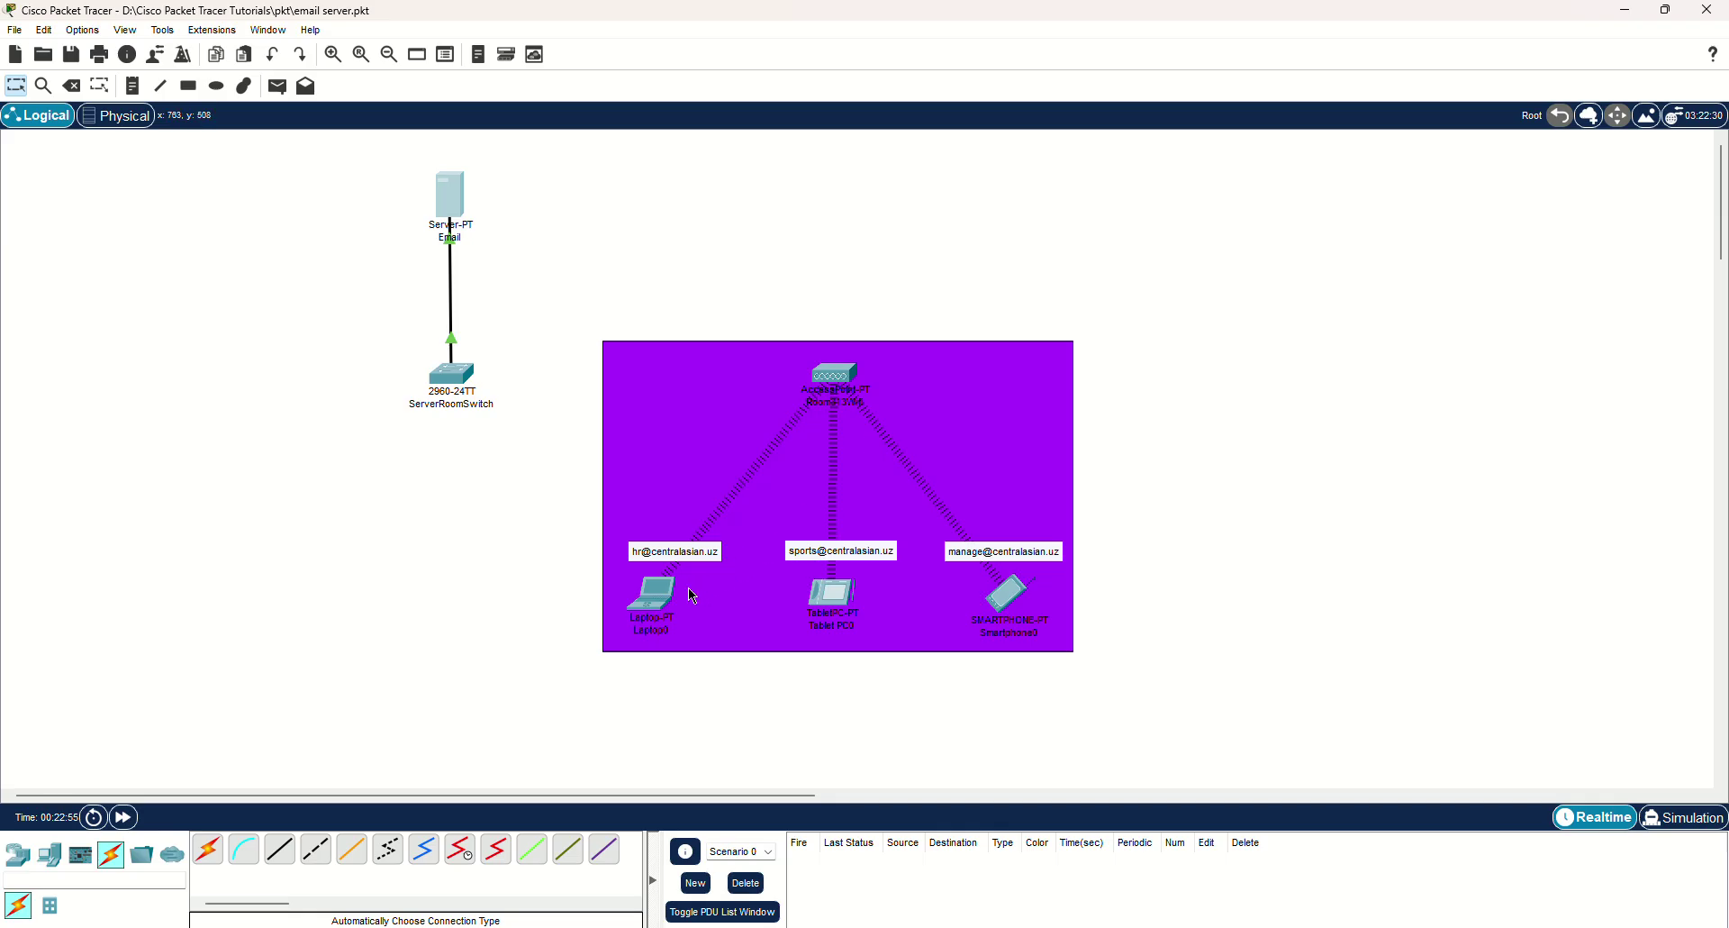
Give Laptop0 the static IPv4 address 192.168.1.100 with its default subnet mask.
left_click(651, 594)
left_click(752, 240)
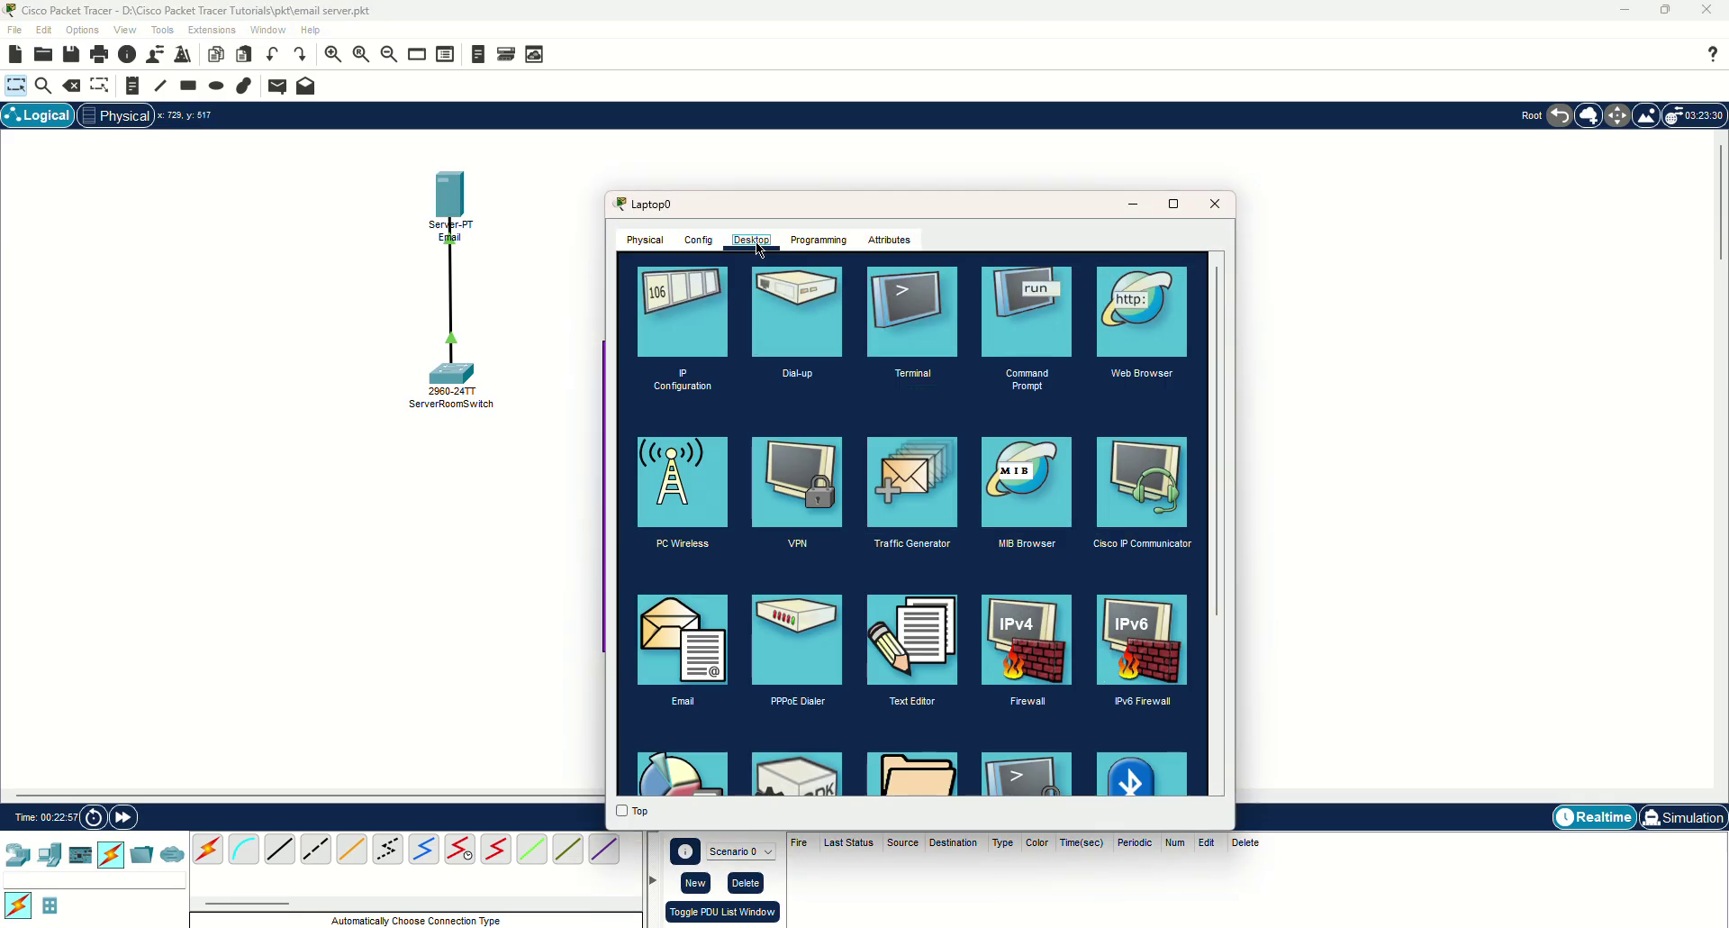
left_click(679, 301)
left_click(953, 367)
type("192.1")
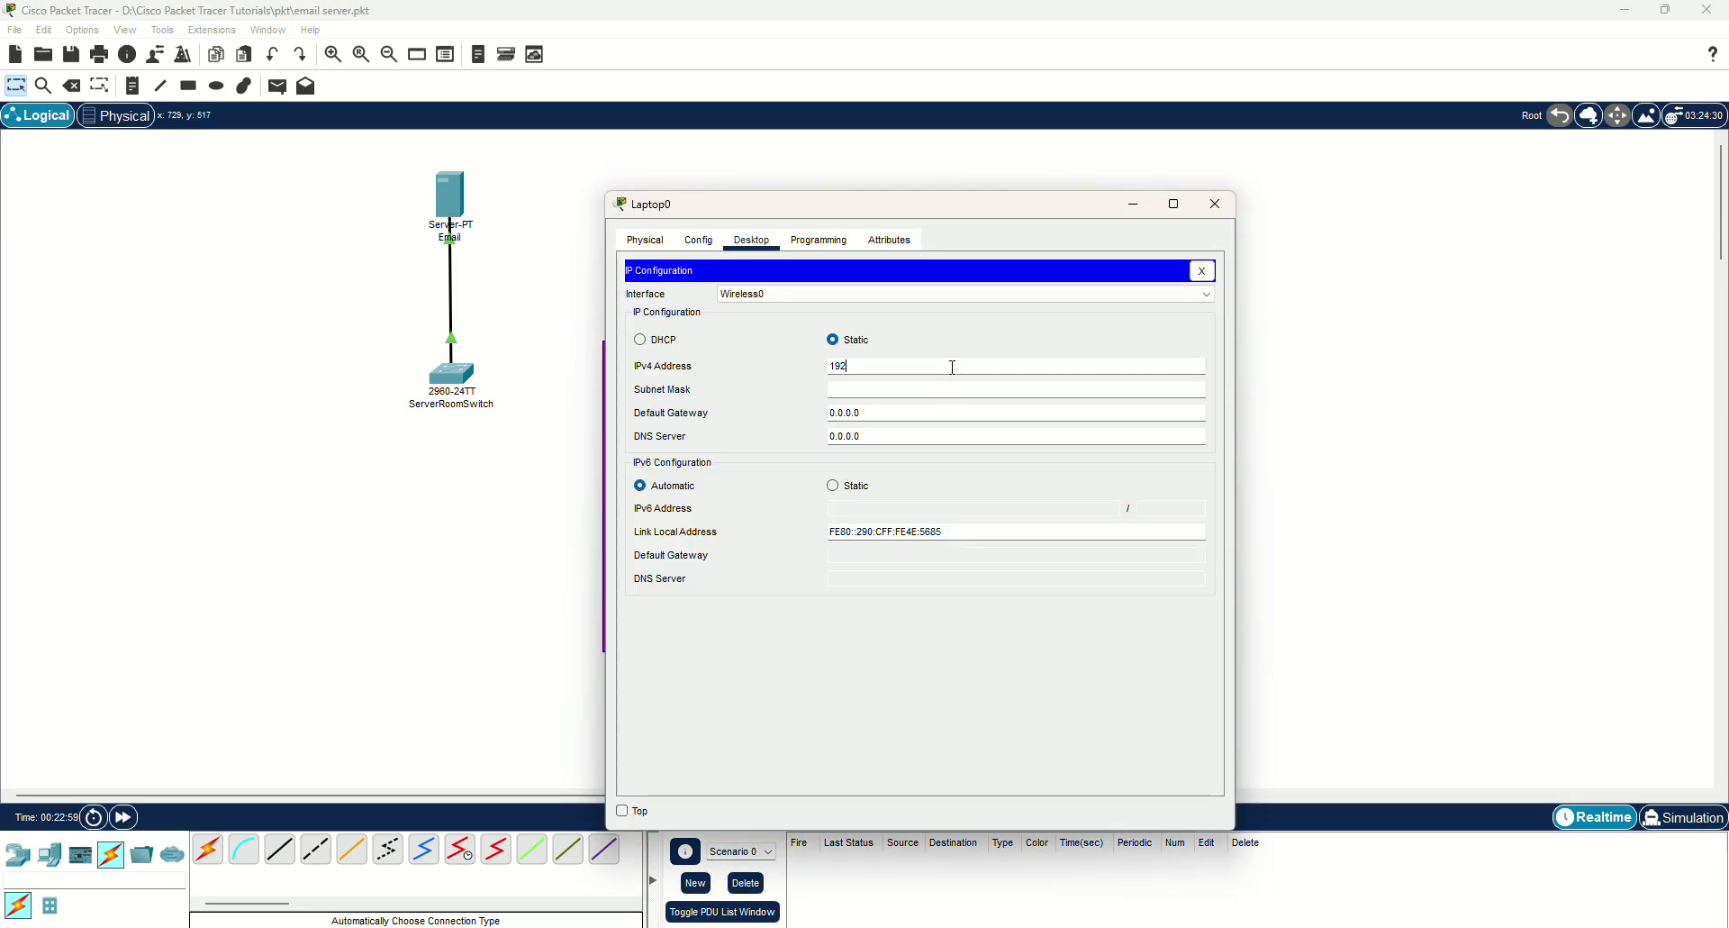
key("BackSpace")
key("BackSpace")
key("BackSpace")
key("BackSpace")
key("BackSpace")
type("192.168.1.100")
key("Tab")
left_click(1216, 204)
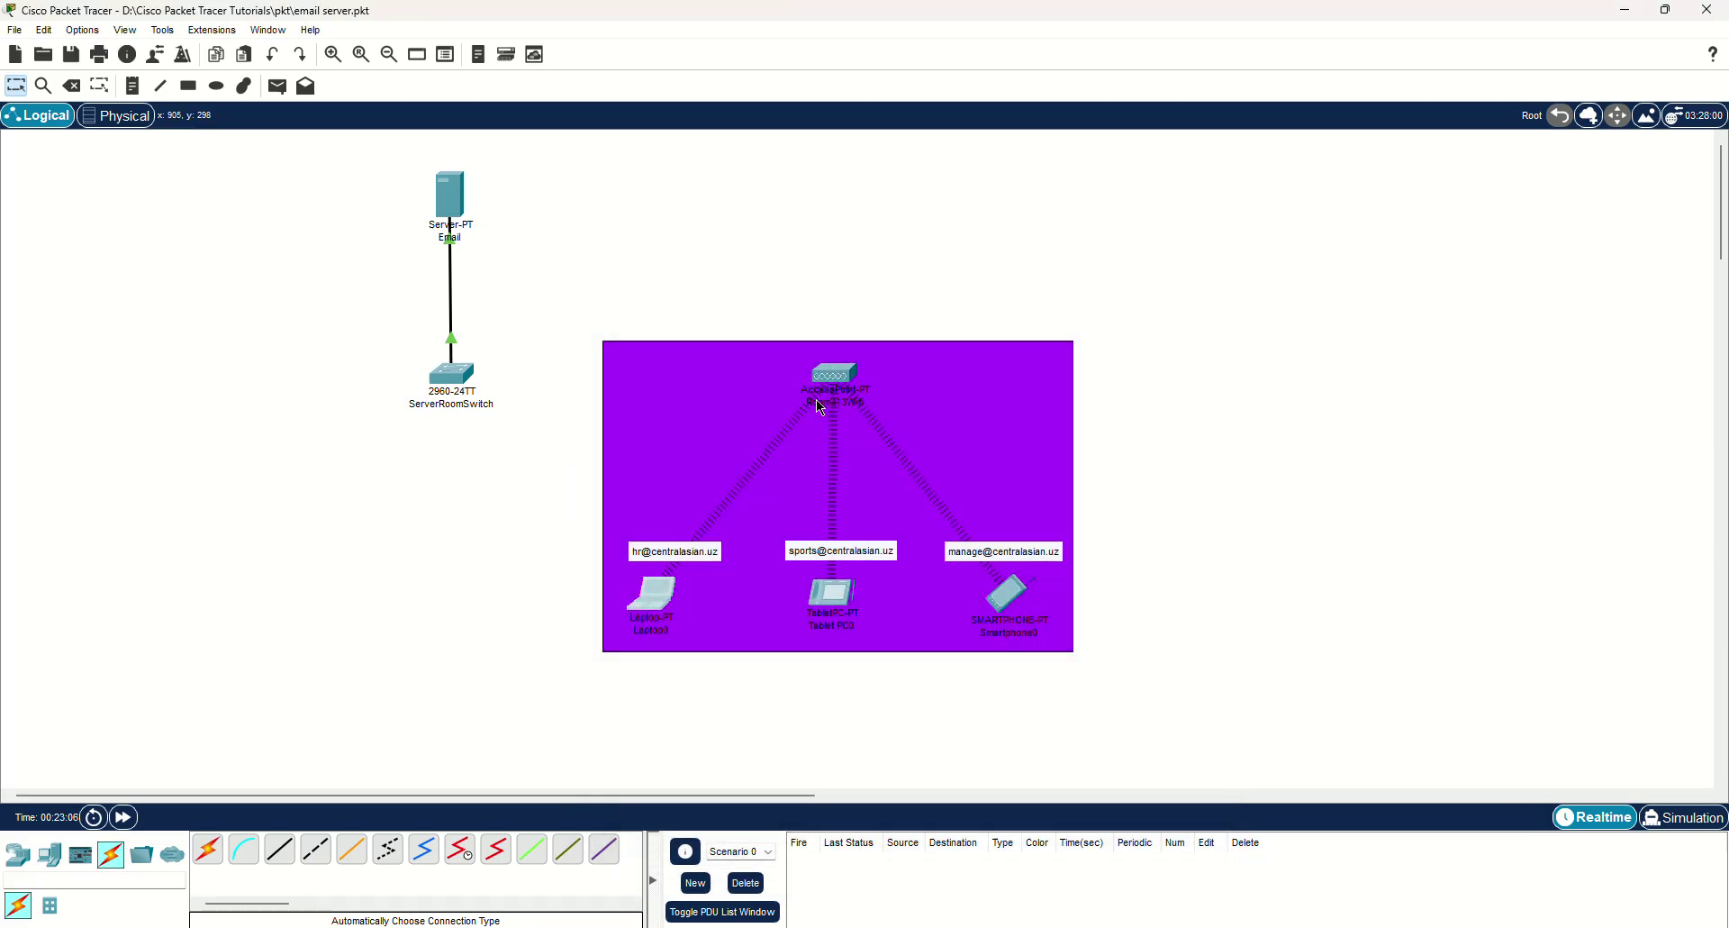
Give Tablet PC0 the static IPv4 address 192.168.1.101 with its default subnet mask.
left_click(819, 603)
left_click(752, 240)
left_click(681, 306)
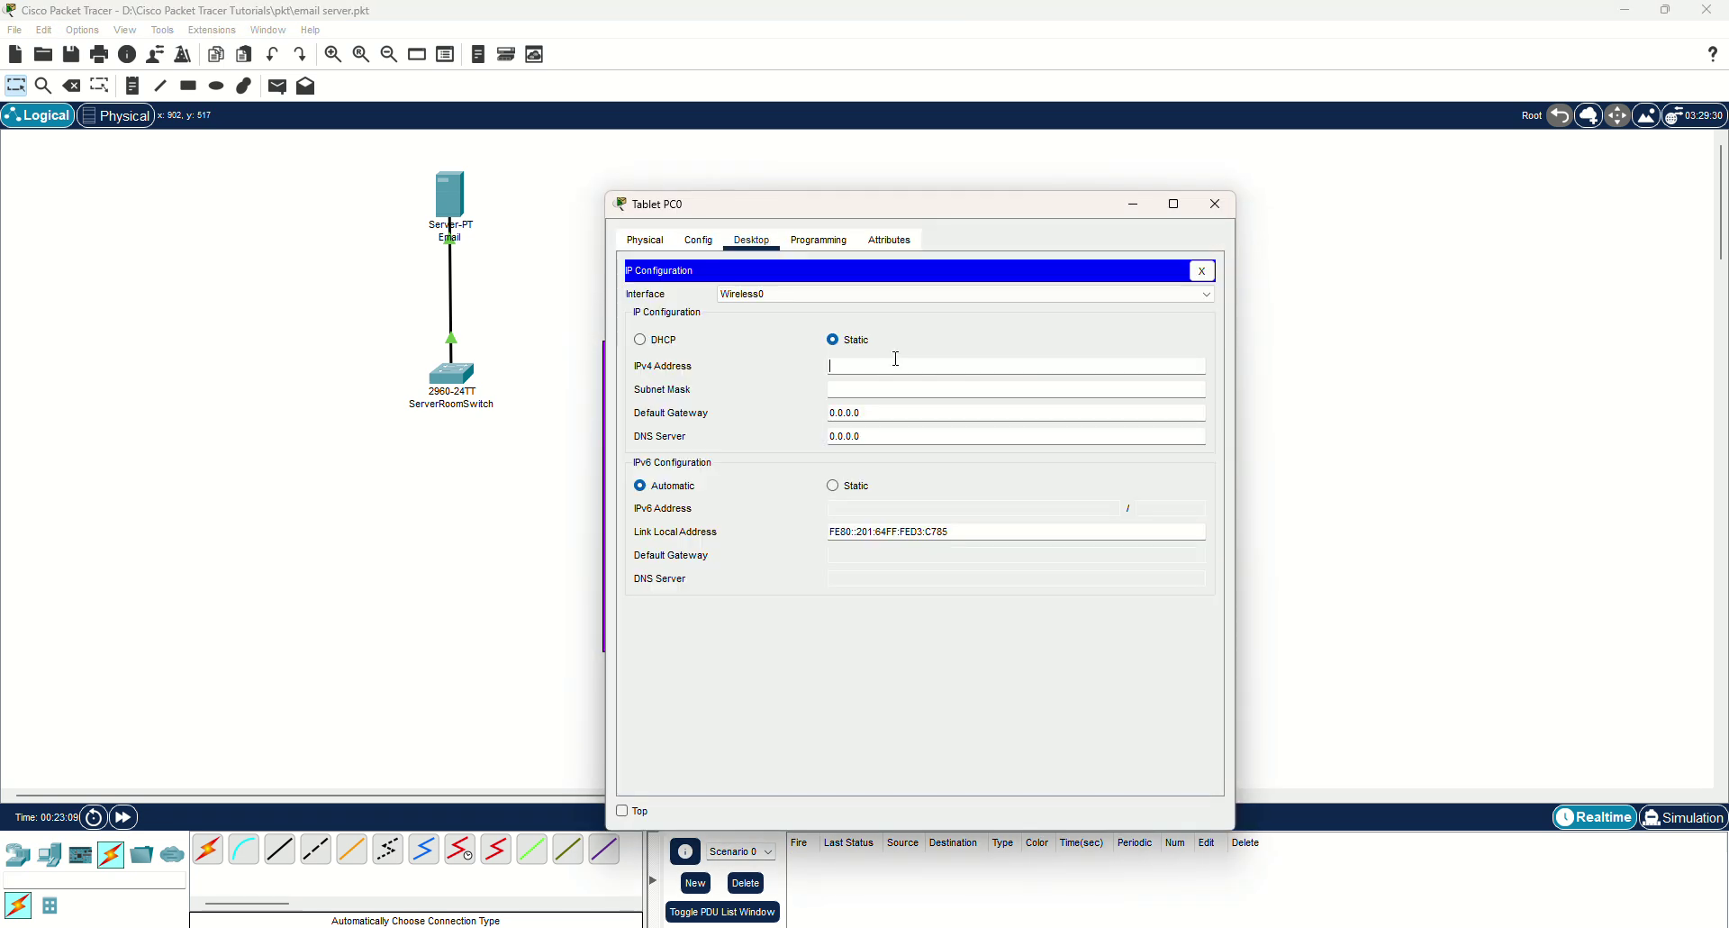
type("192.168.1.101")
key("Tab")
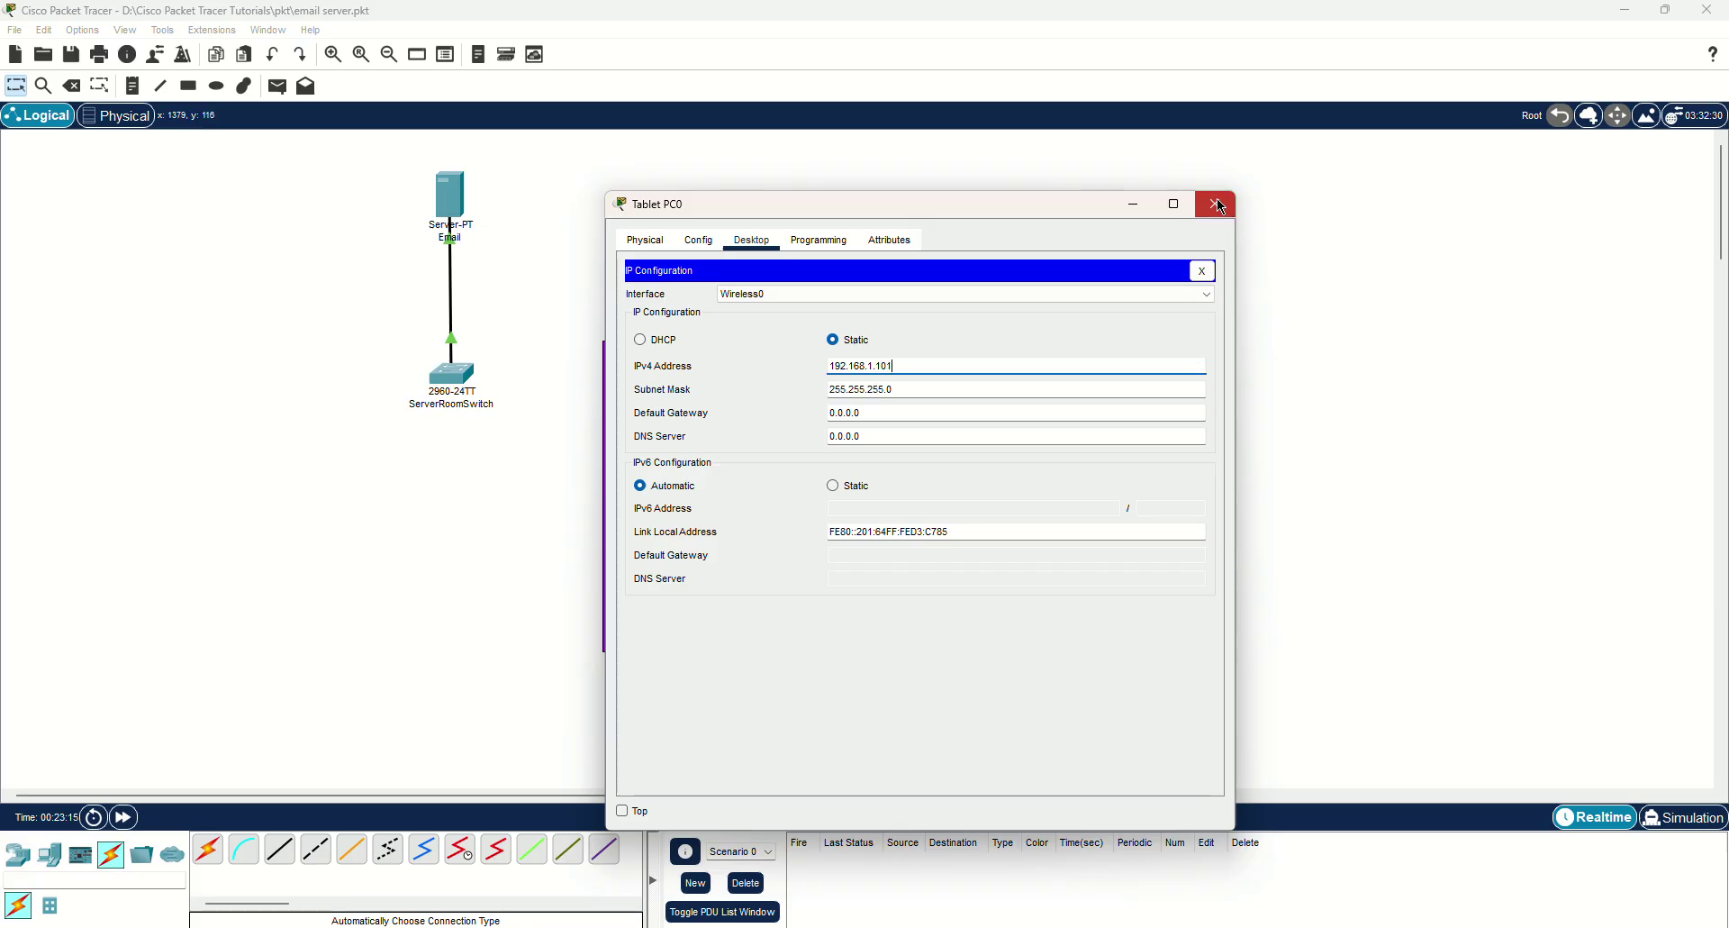
left_click(1216, 205)
Replace Smartphone0's address 169.254.234.60 with 192.168.1.102.
left_click(992, 636)
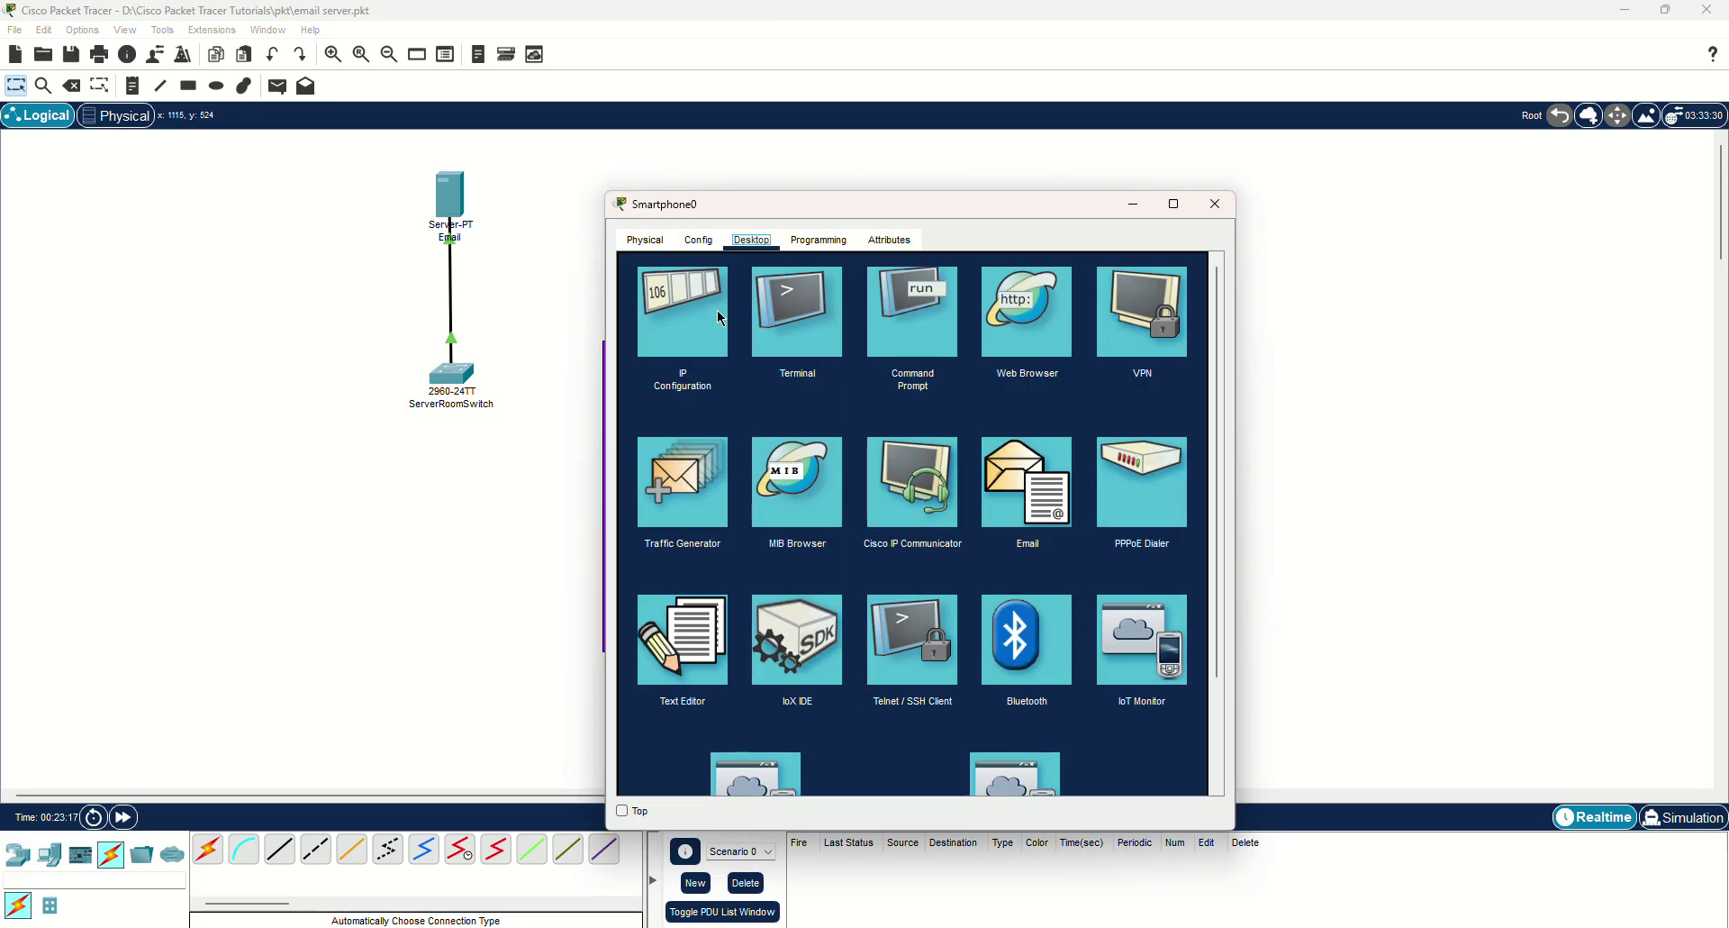
left_click(724, 317)
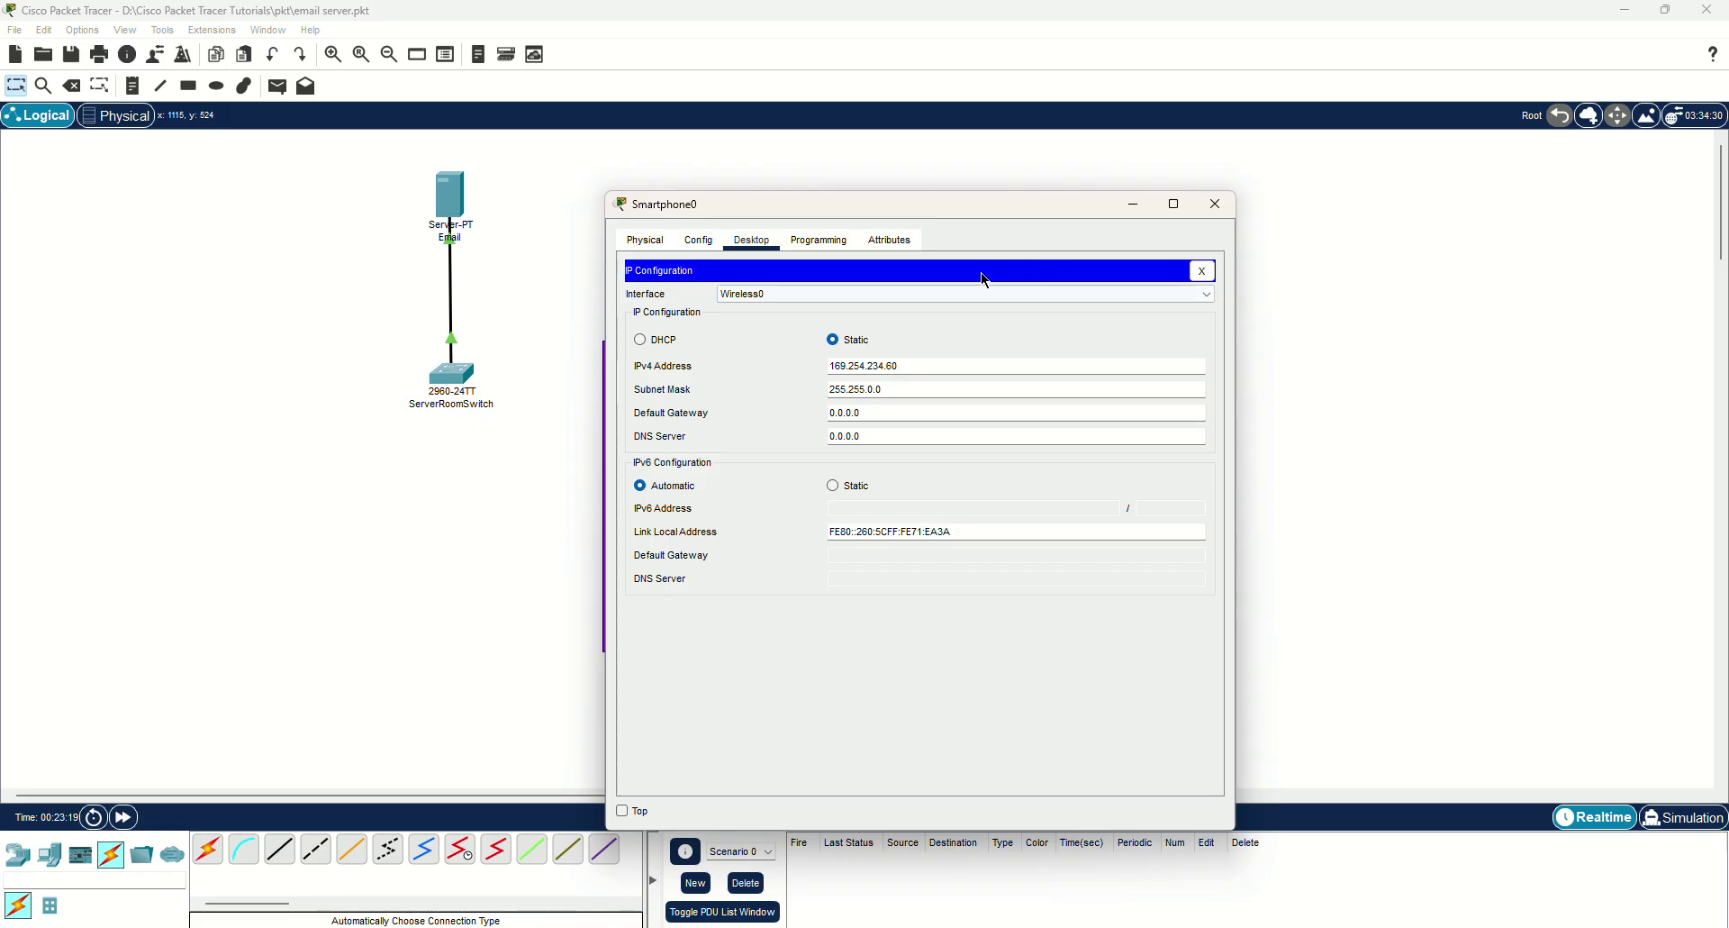
left_click(1202, 271)
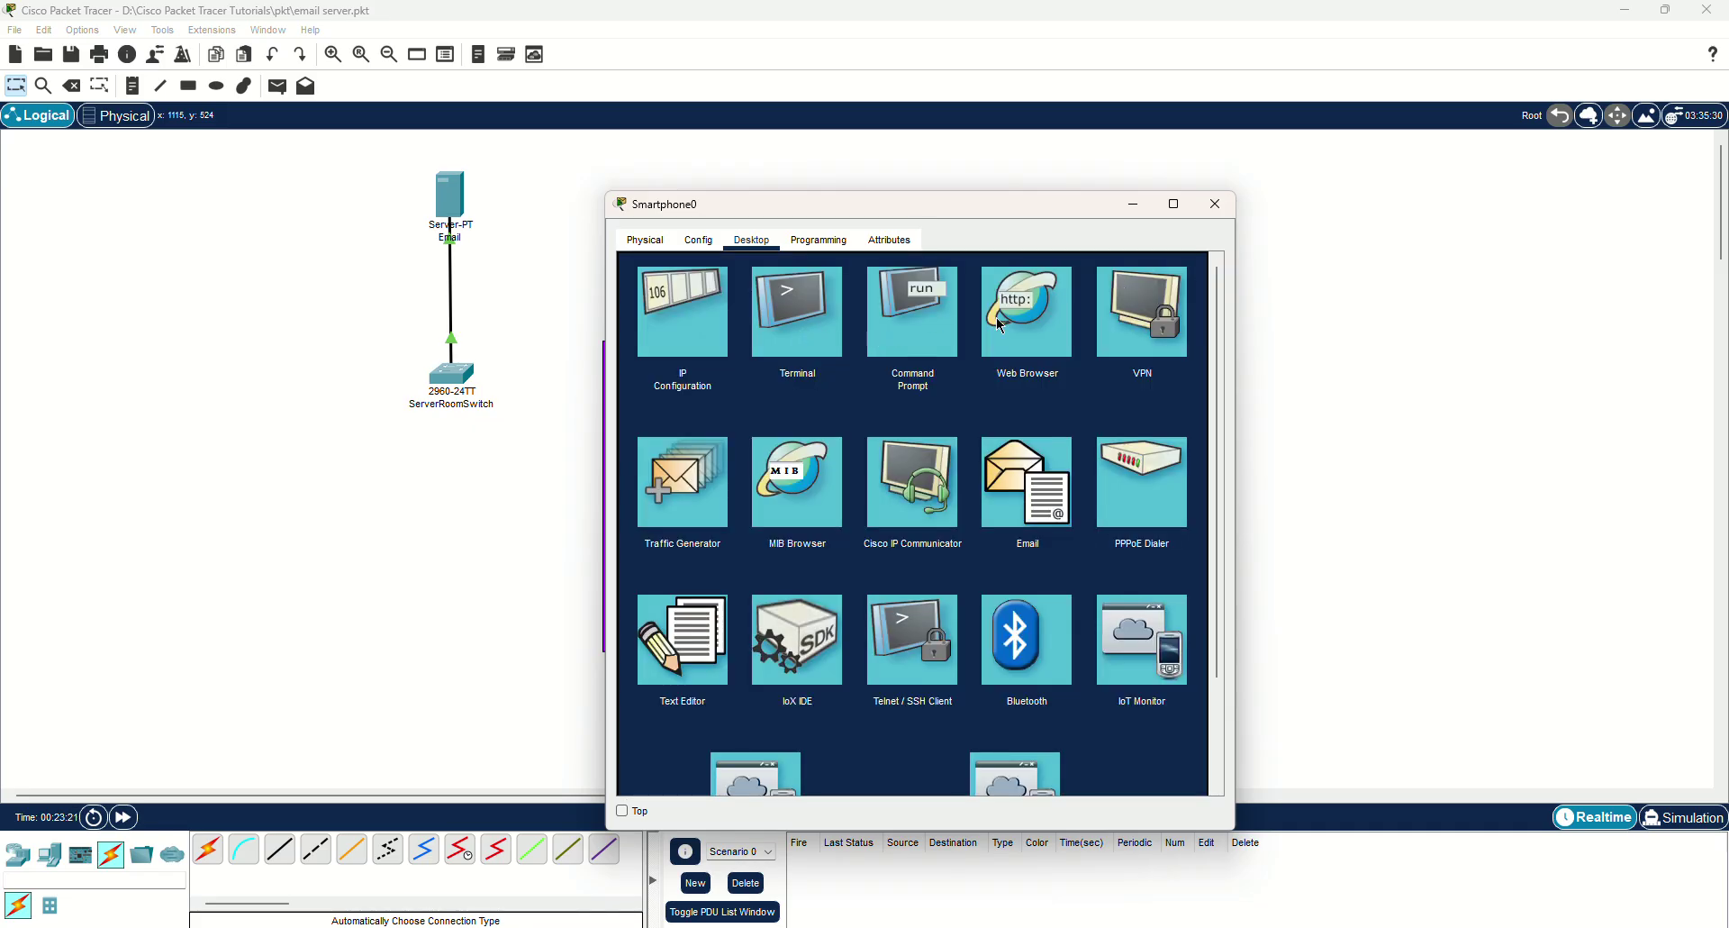
left_click(692, 316)
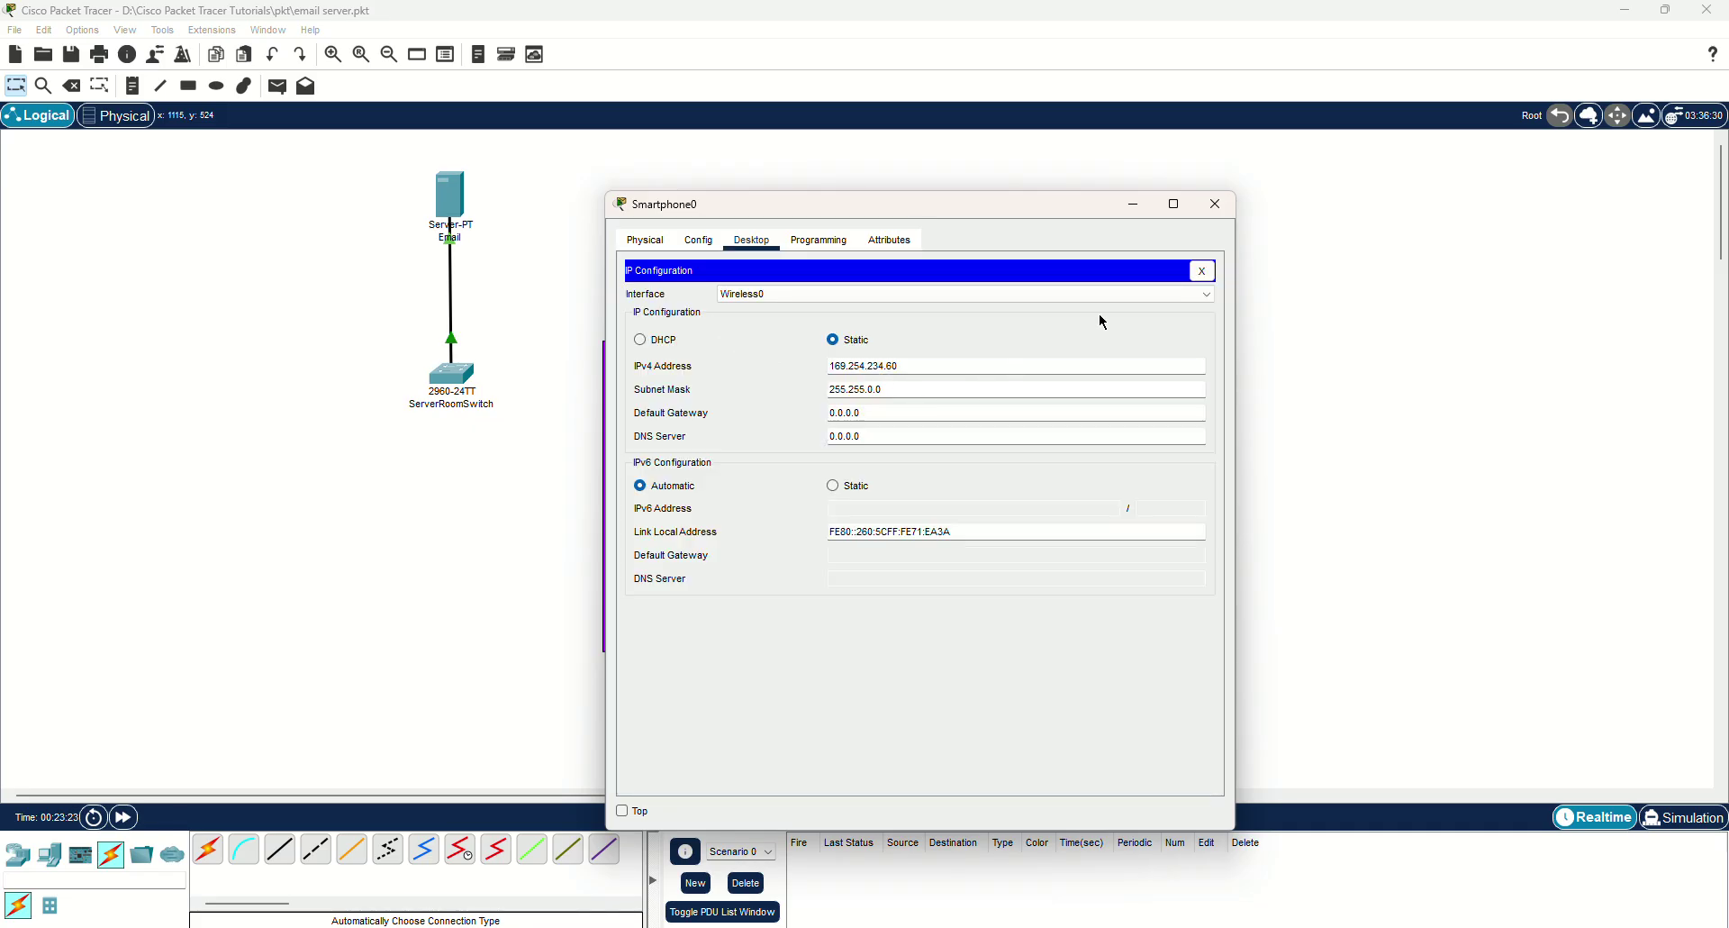
left_click_drag(998, 359, 824, 365)
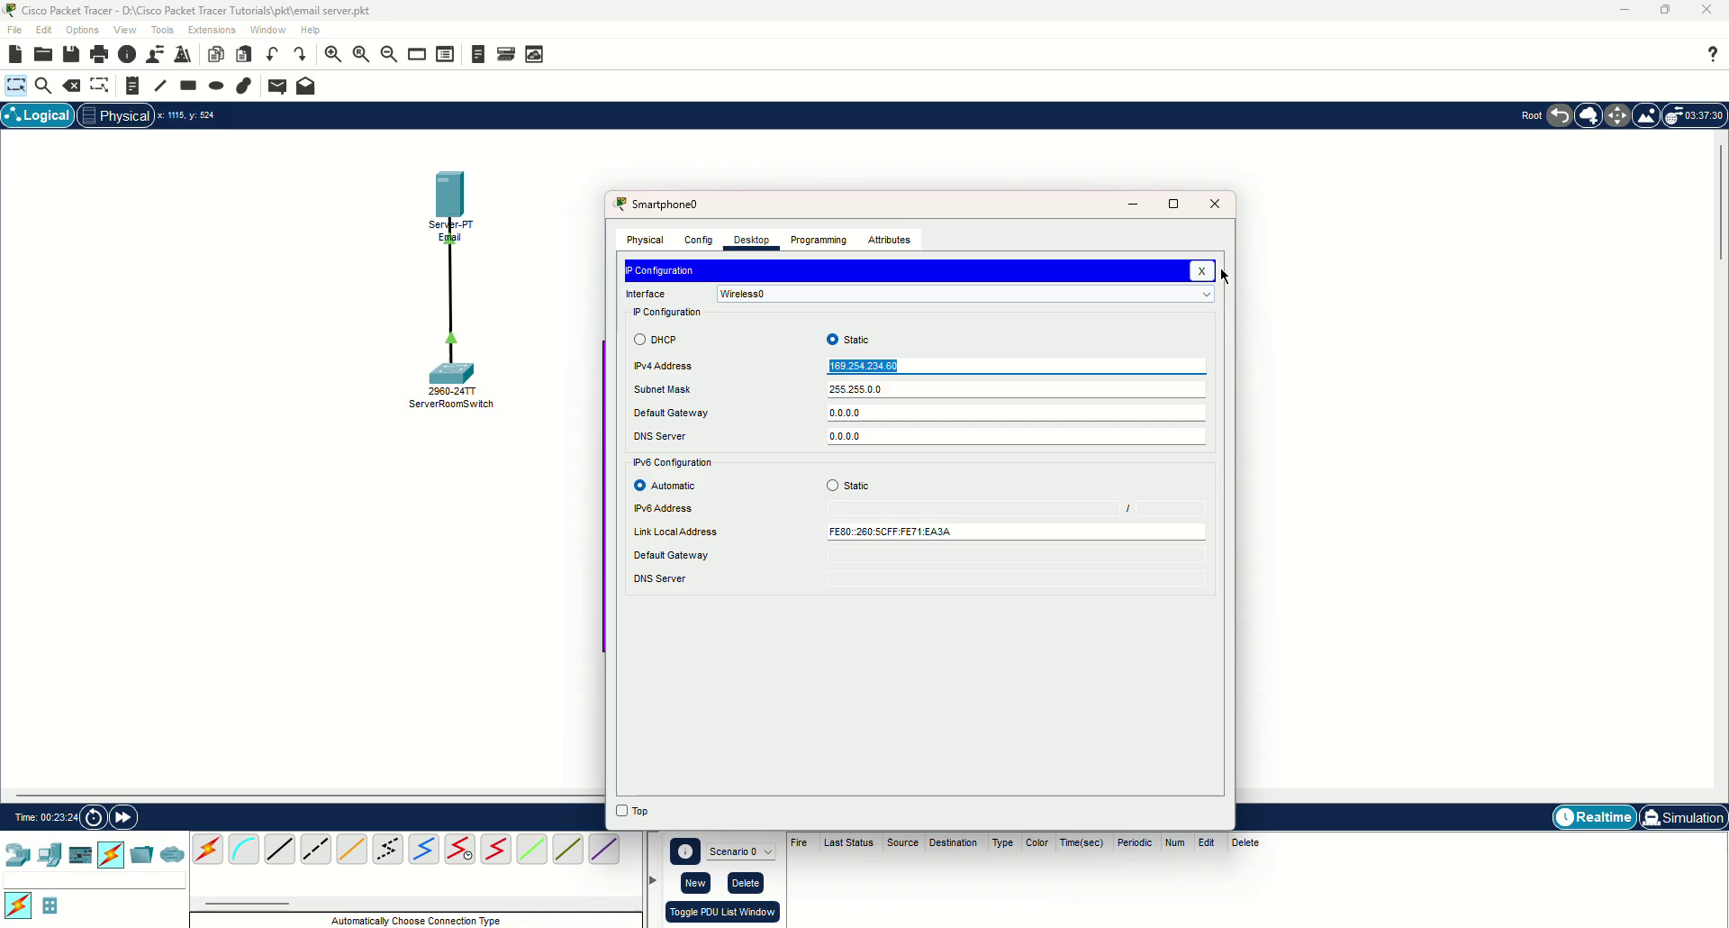
left_click(1215, 204)
left_click(1007, 596)
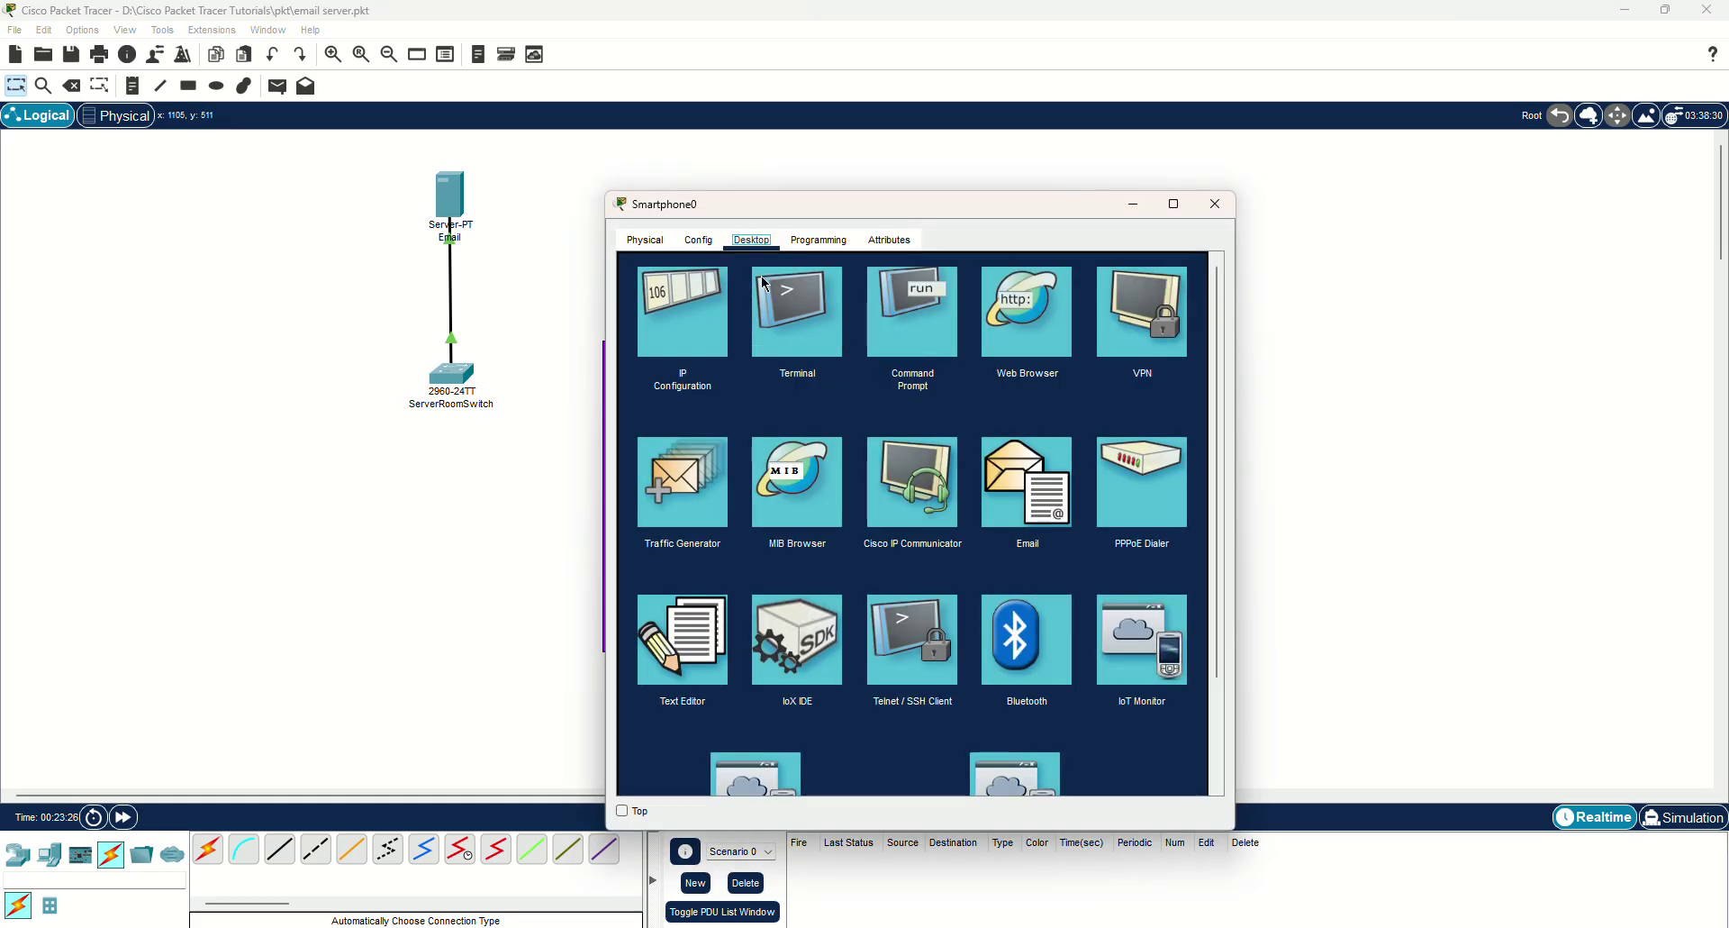
left_click(687, 305)
triple_click(883, 360)
type("19")
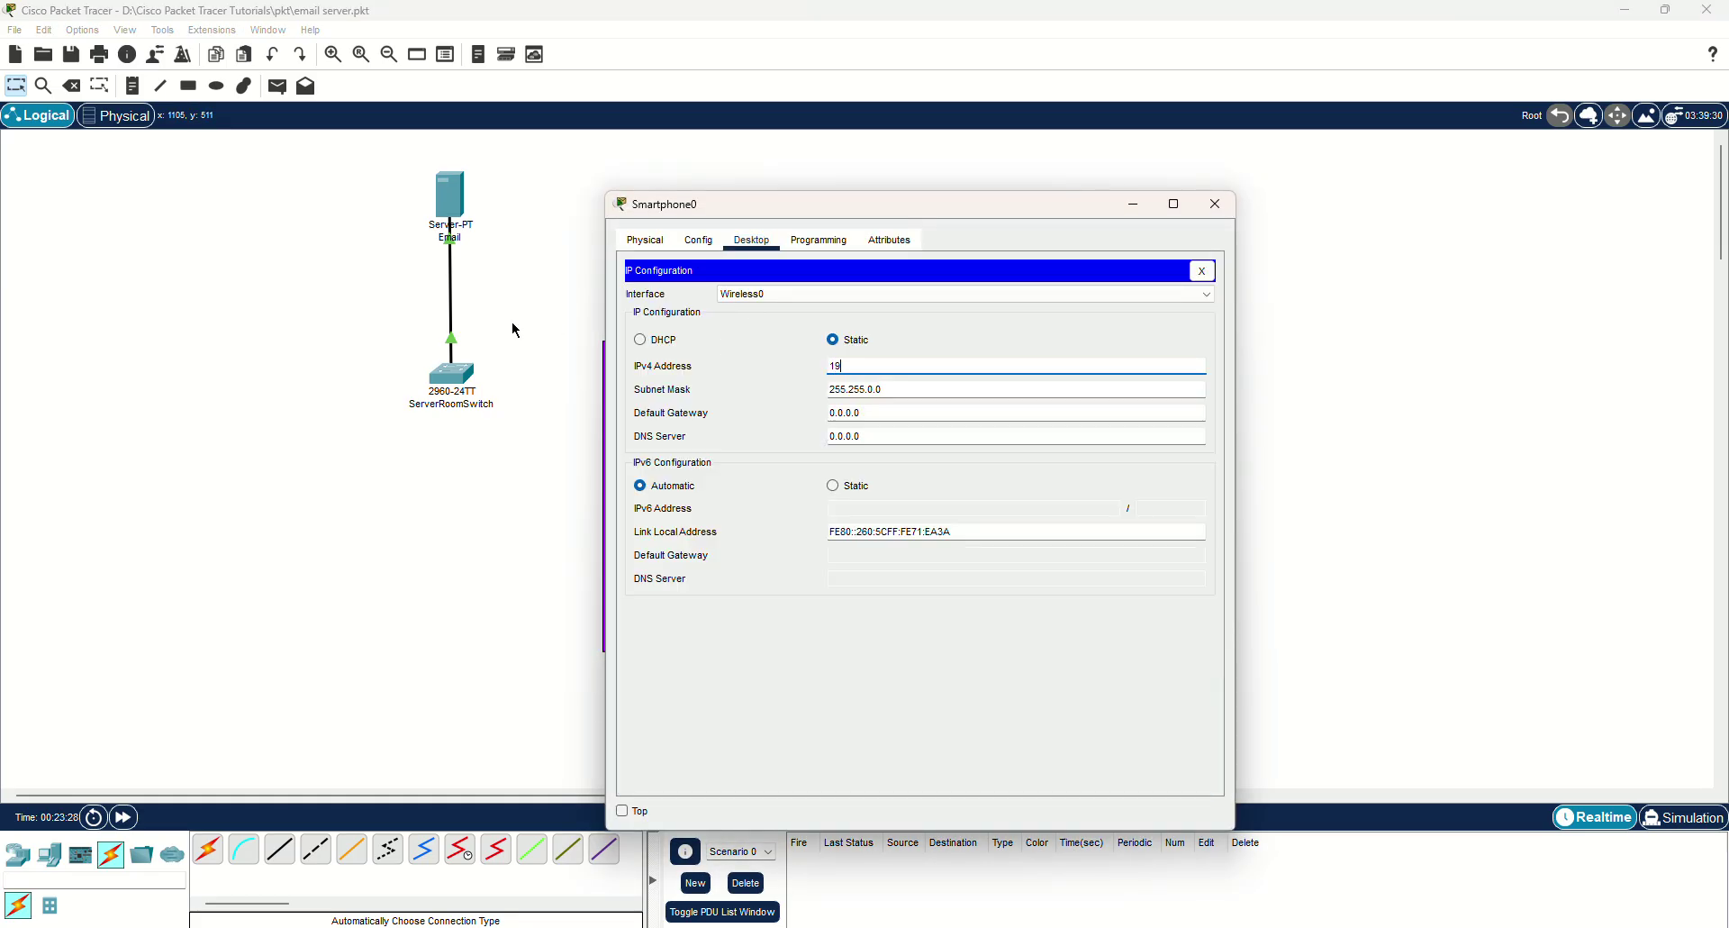
type("2.168.1.102")
left_click(1215, 204)
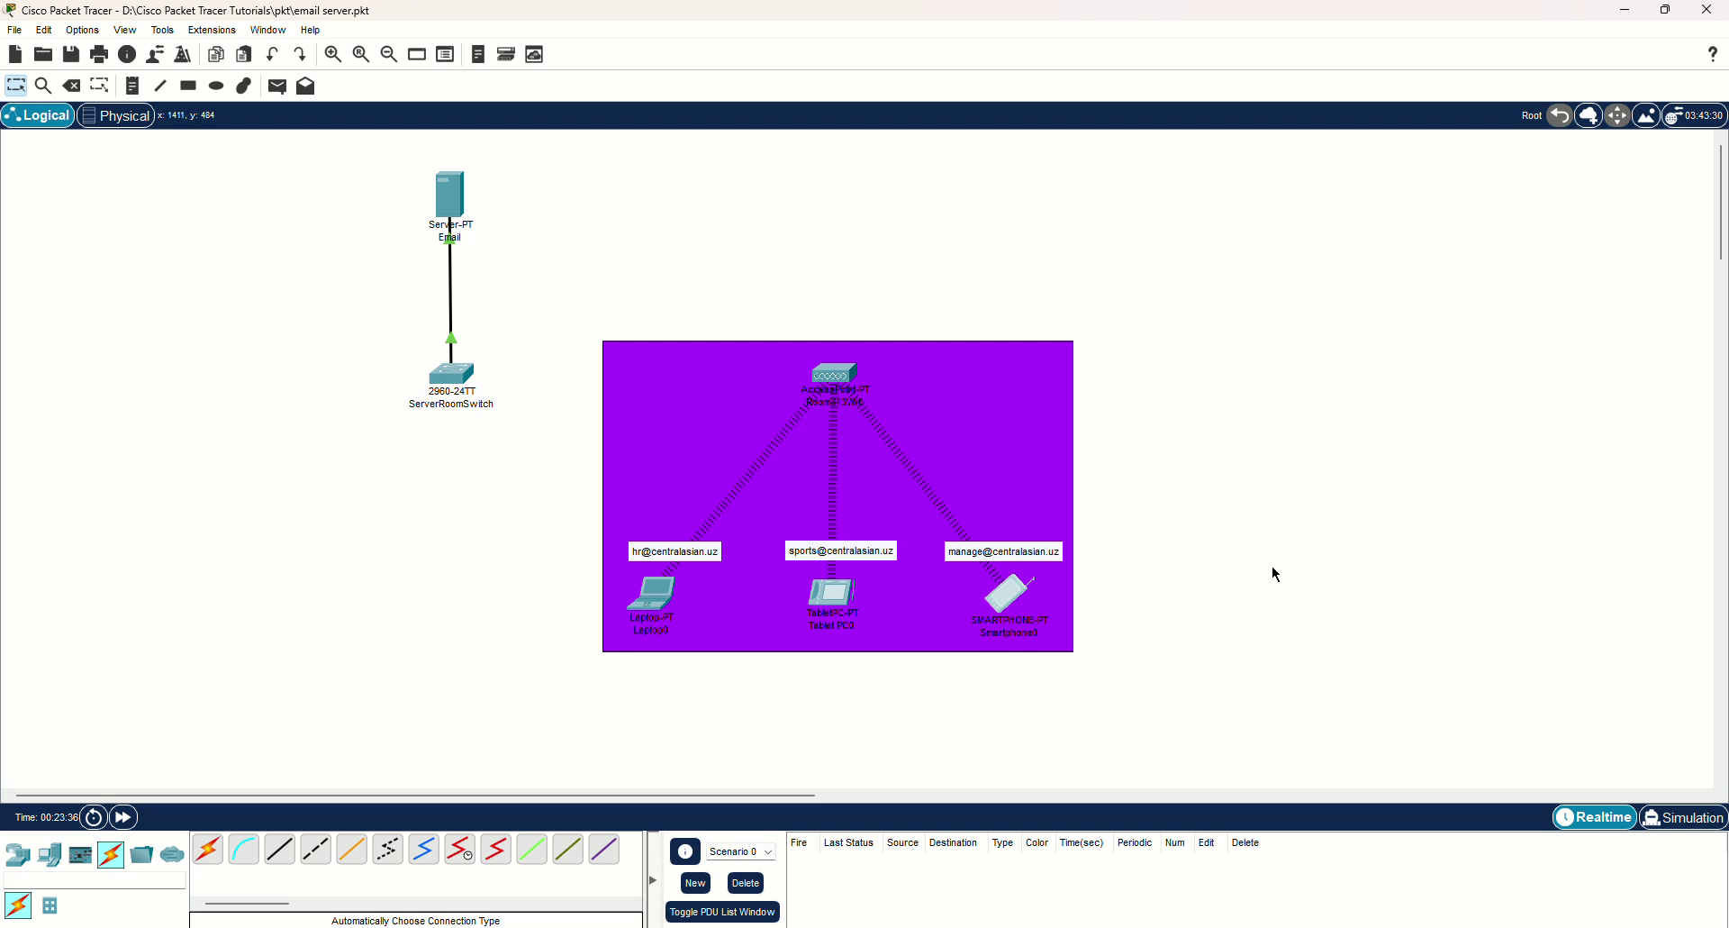
left_click(839, 379)
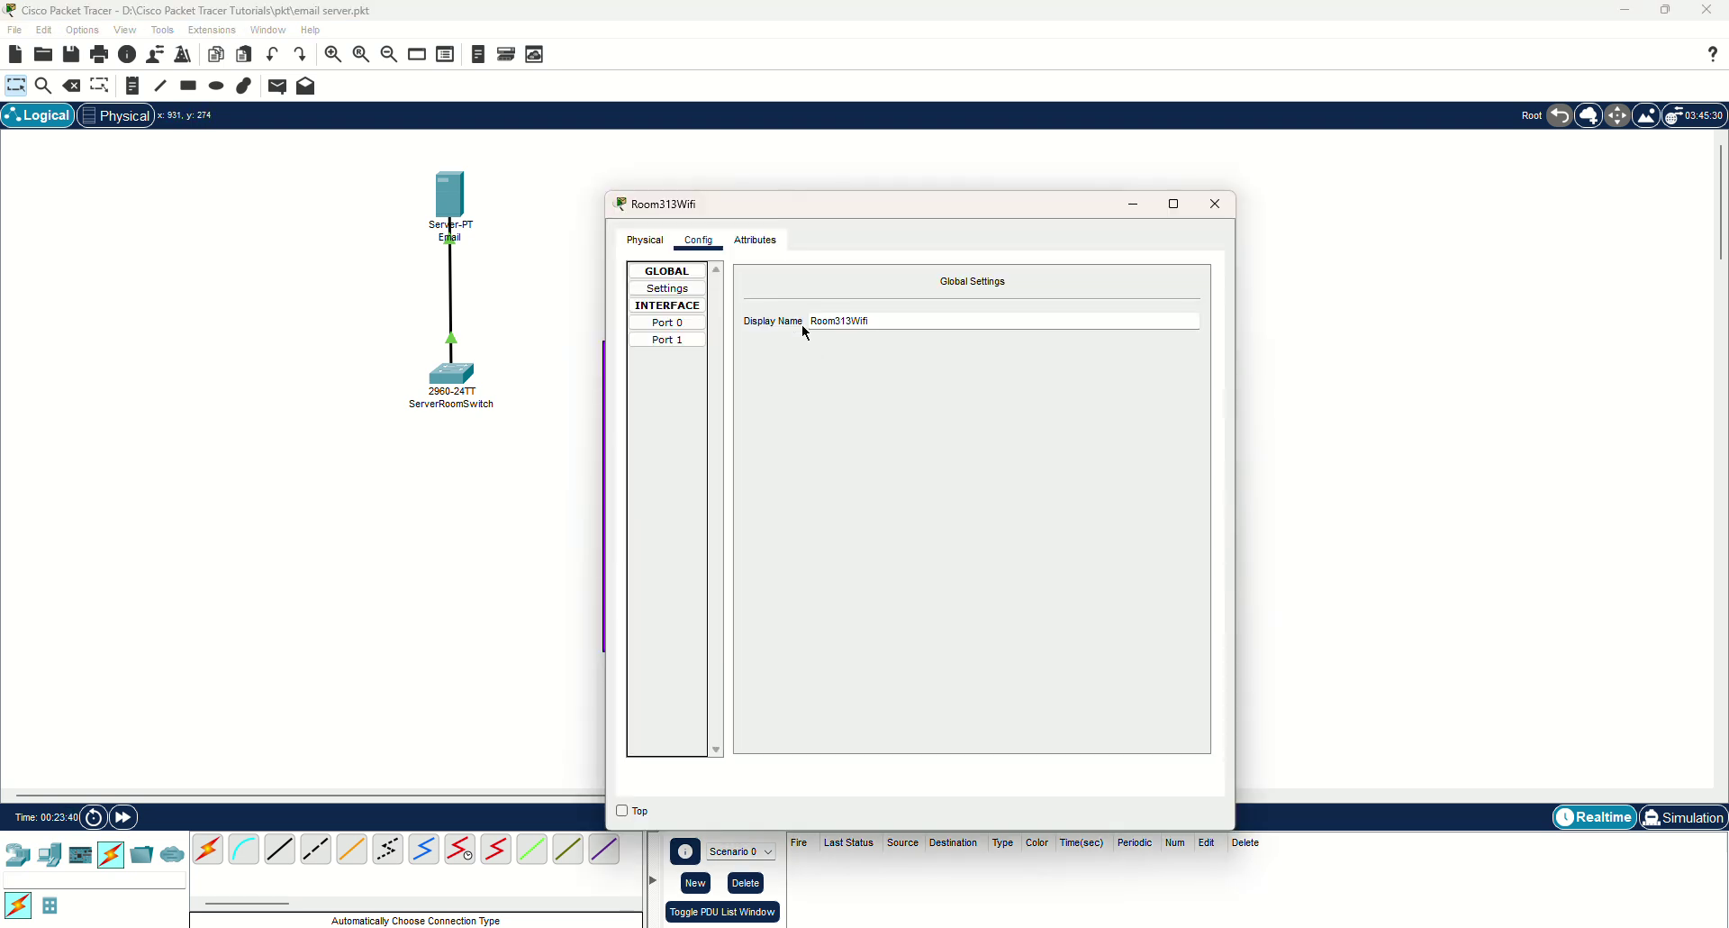
left_click(685, 340)
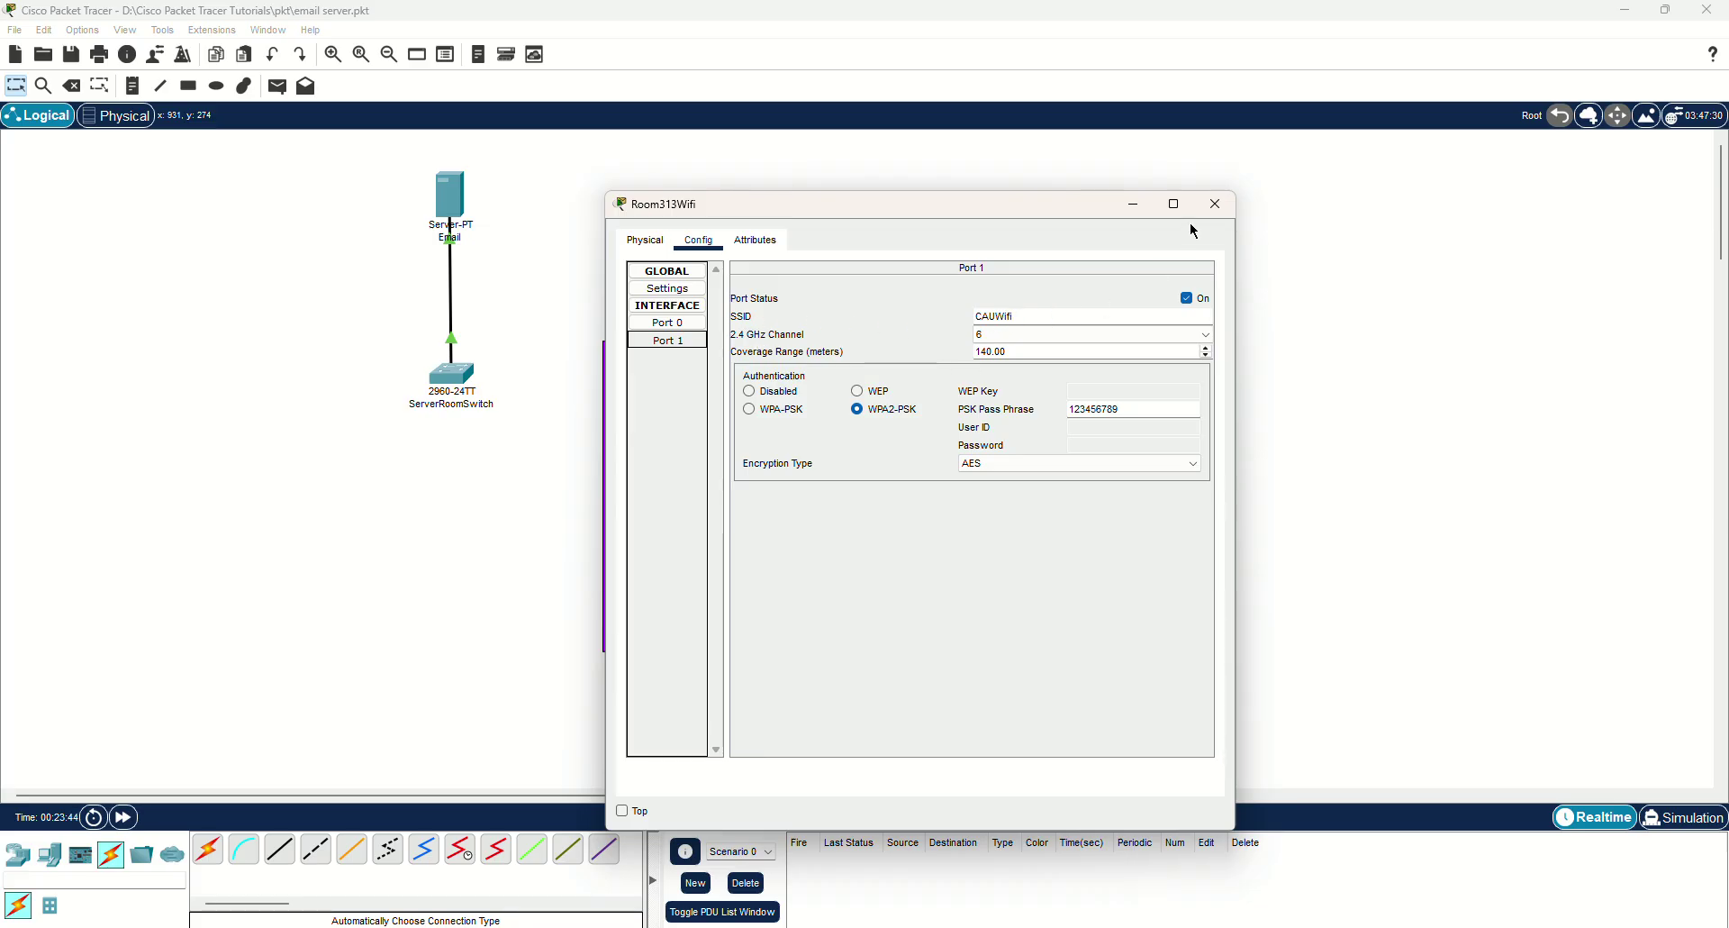
left_click(1216, 203)
left_click(826, 596)
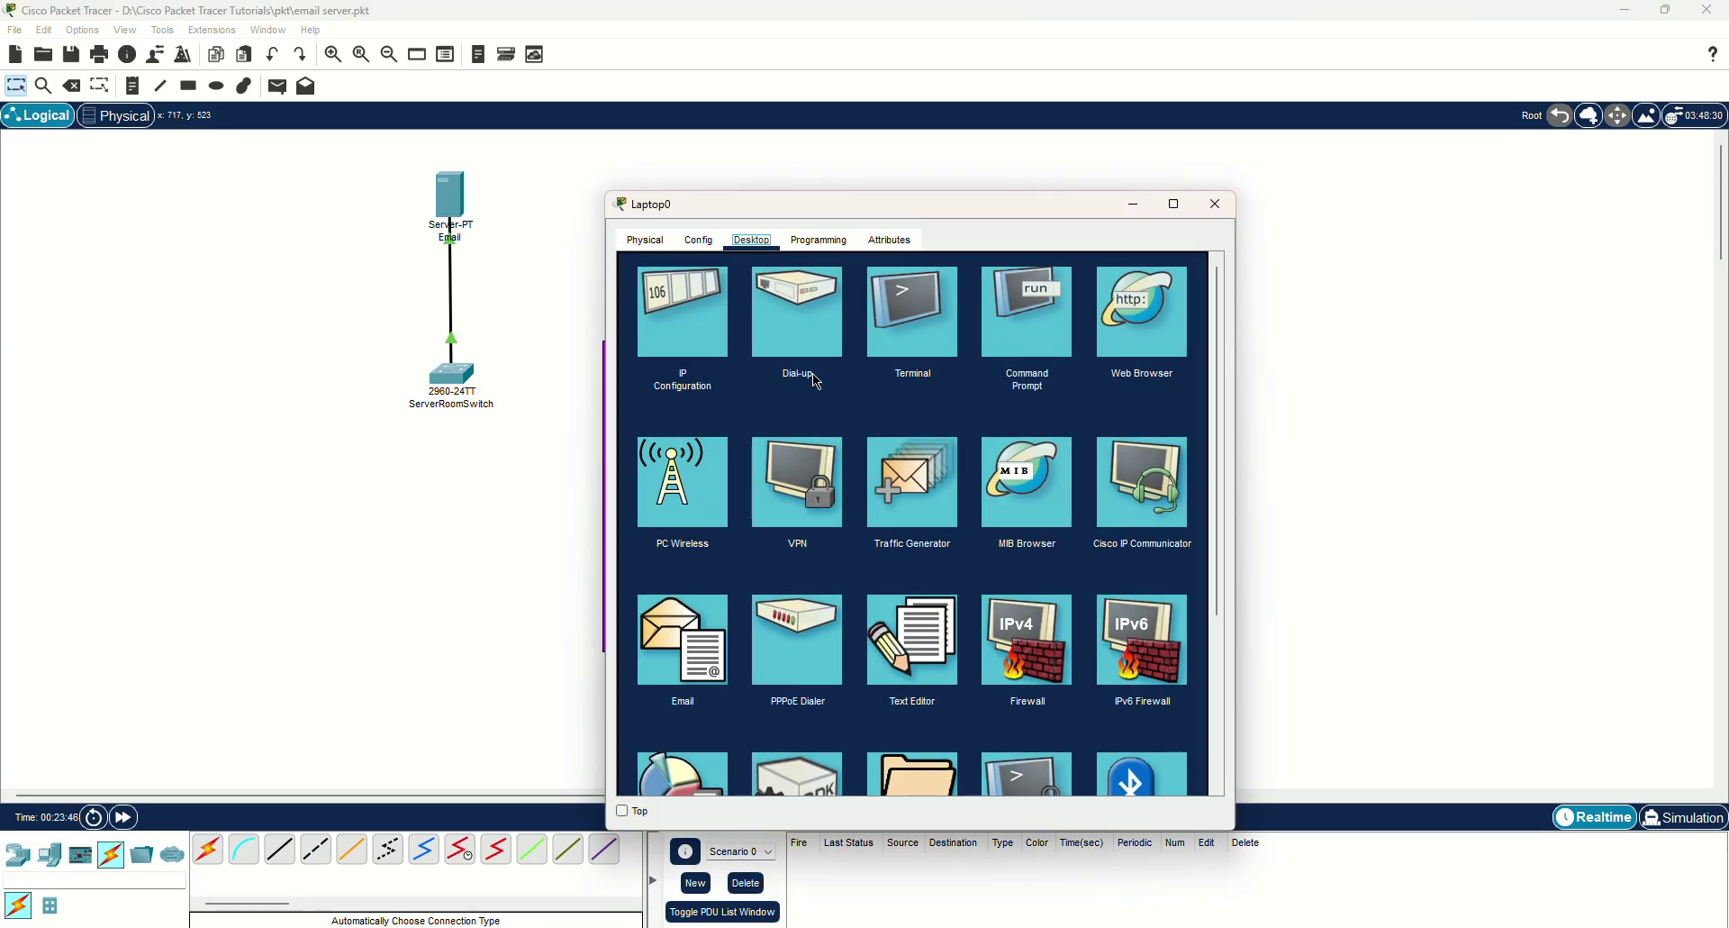
left_click(699, 240)
left_click(689, 339)
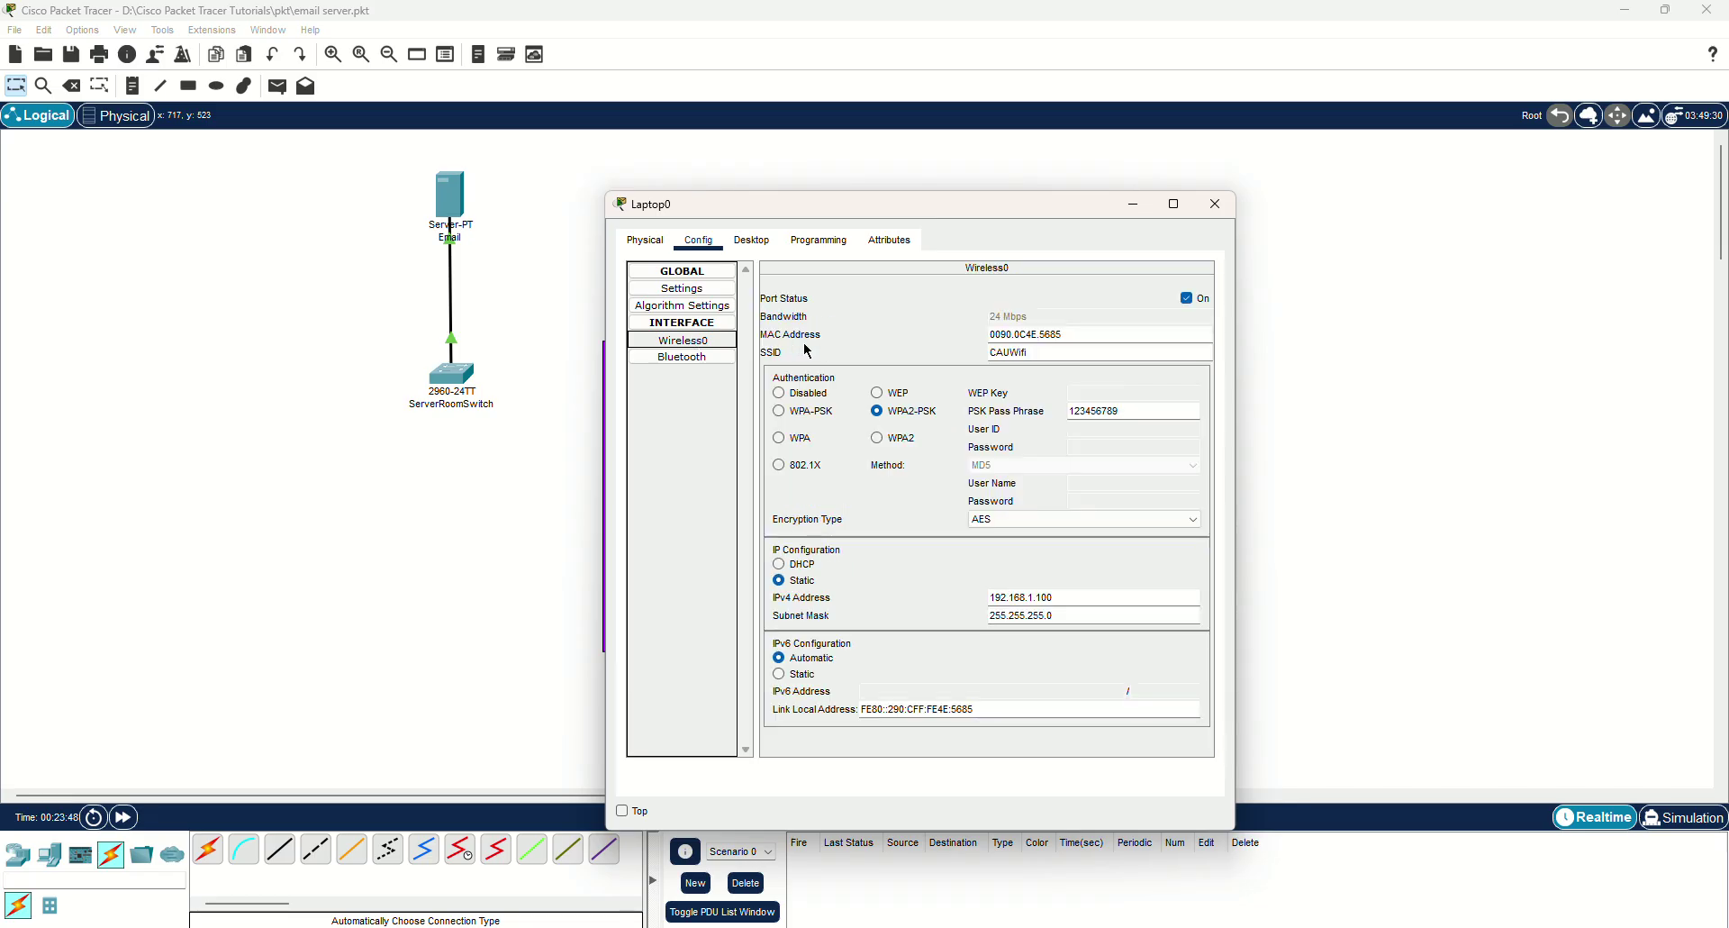
double_click(1009, 352)
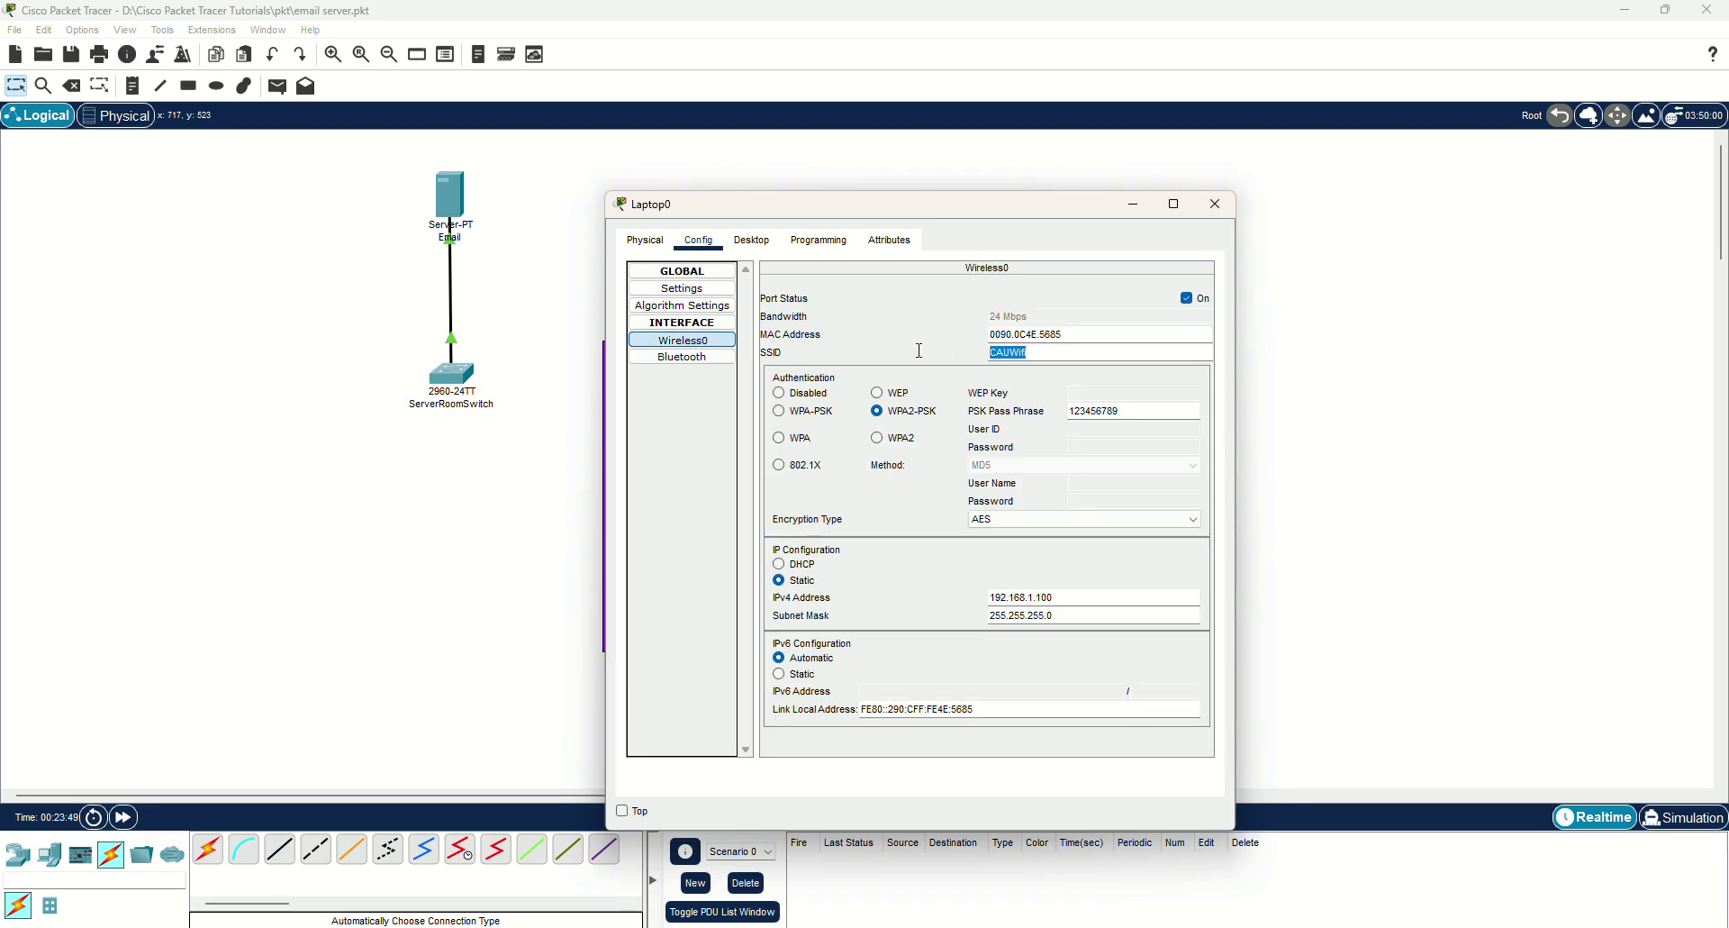
left_click(1216, 205)
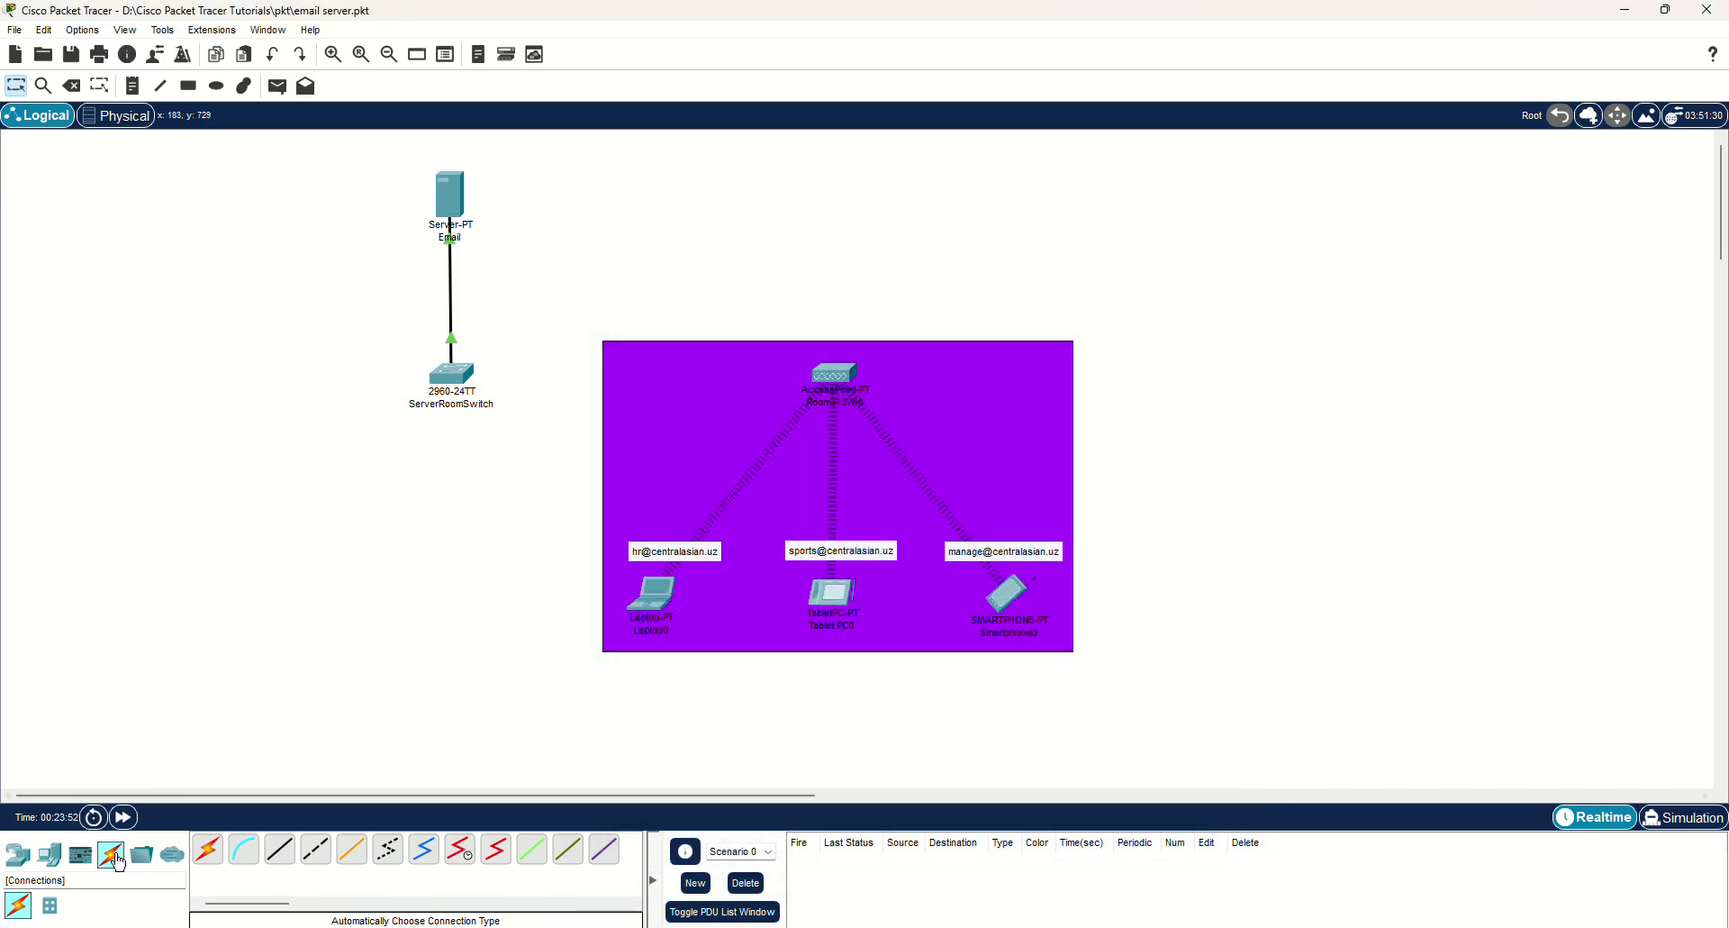
Connect the access point to ServerRoomSwitch with an automatic cable.
left_click(208, 850)
left_click(834, 374)
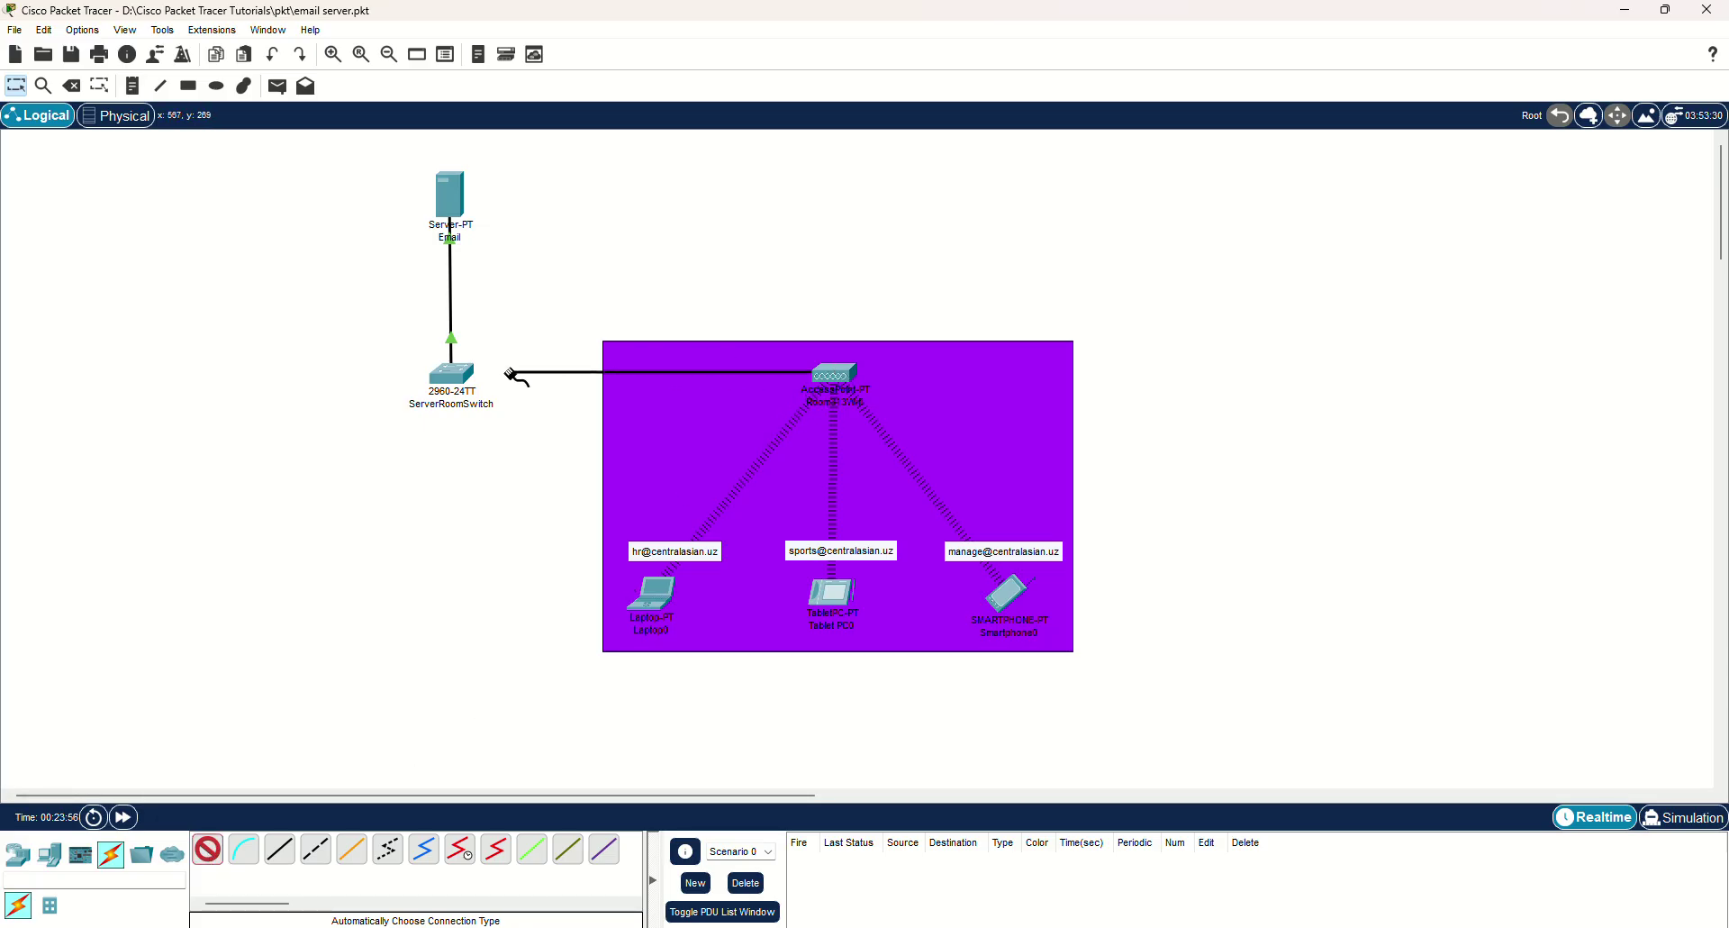
left_click(453, 373)
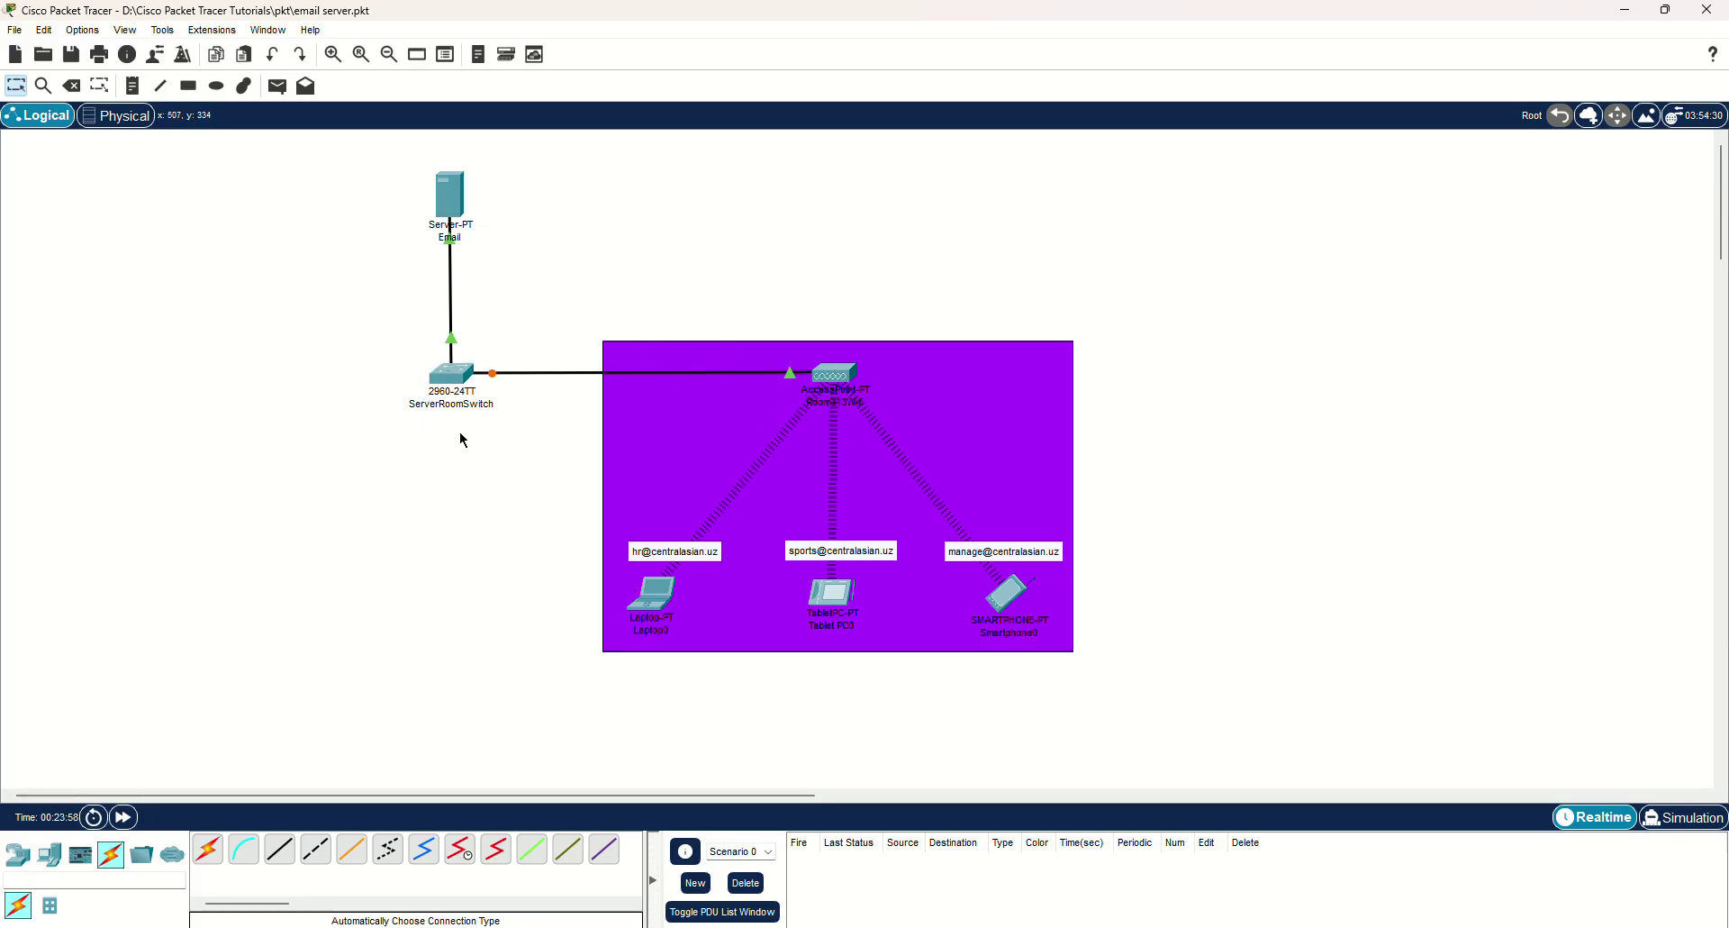
Inspect the Main Wiring Closet and Wiring Closet in Physical view, then return to Logical.
key("shift+p")
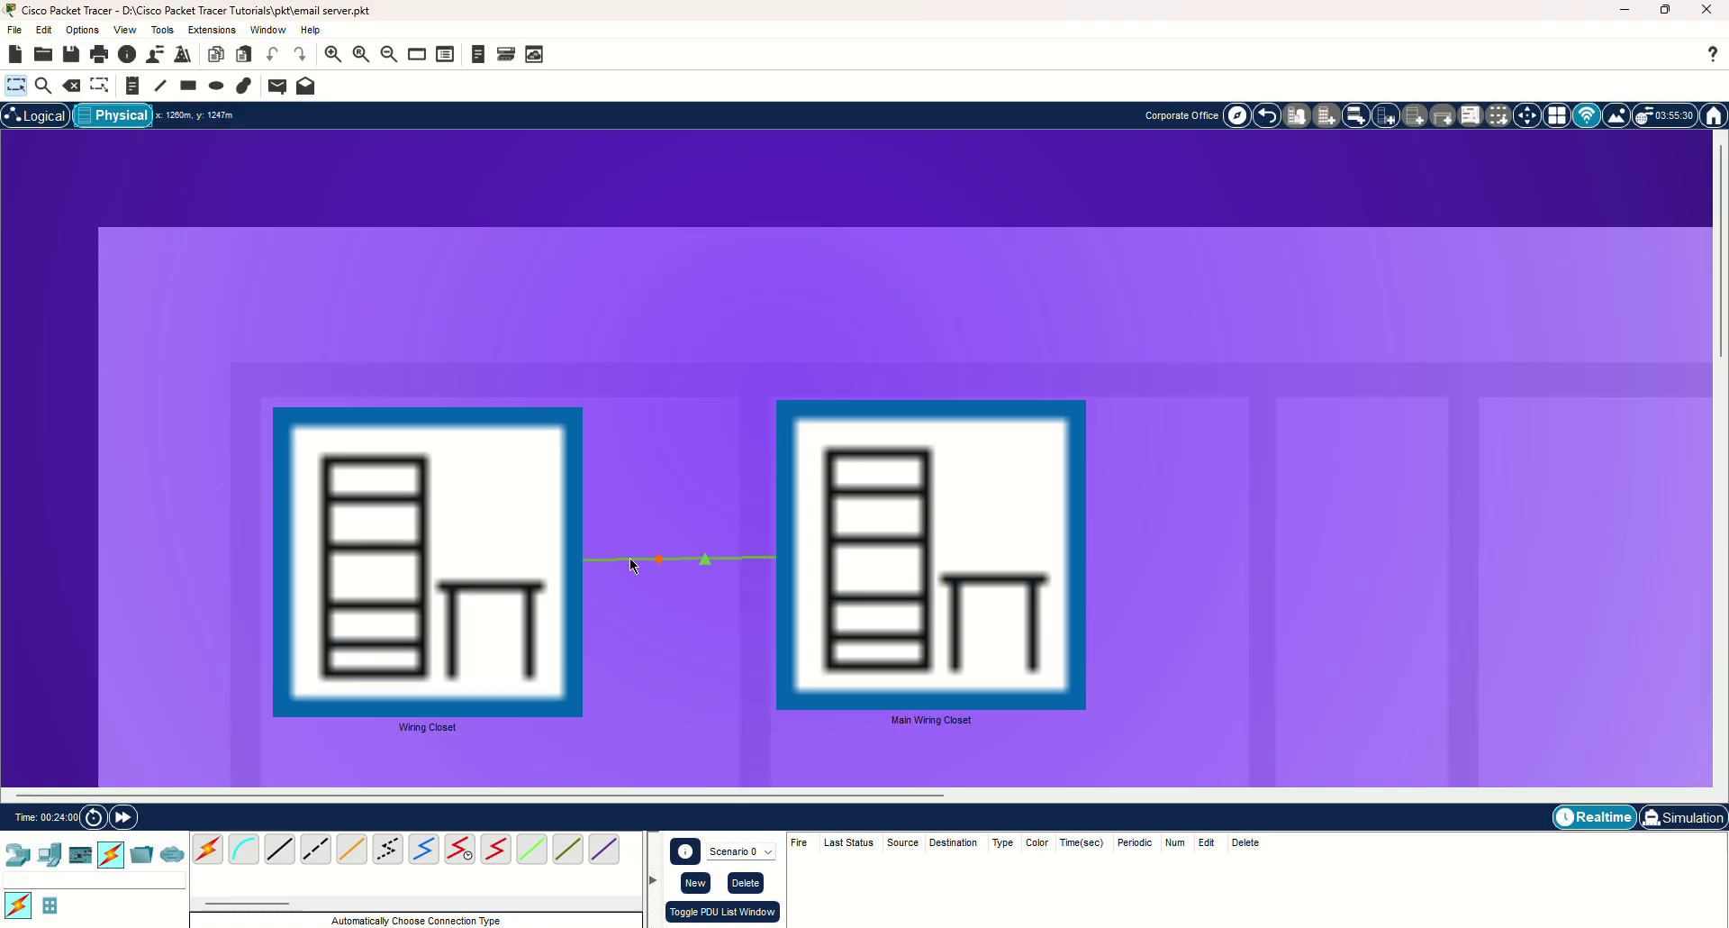
left_click(850, 537)
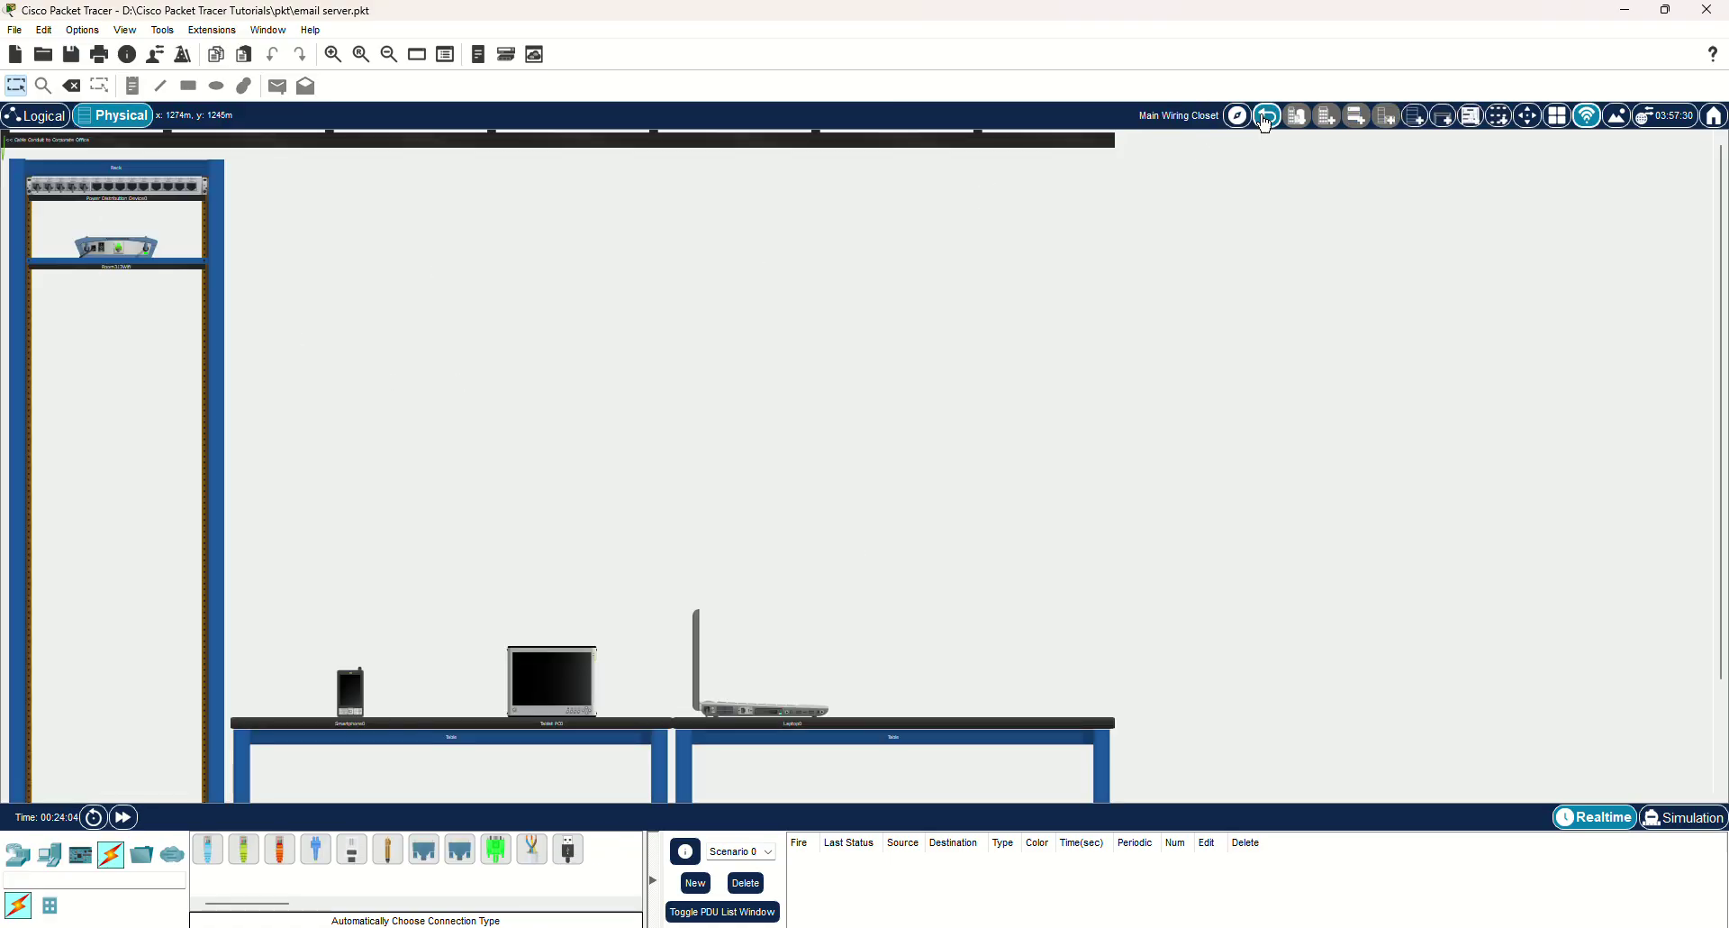
left_click(1266, 121)
left_click(479, 520)
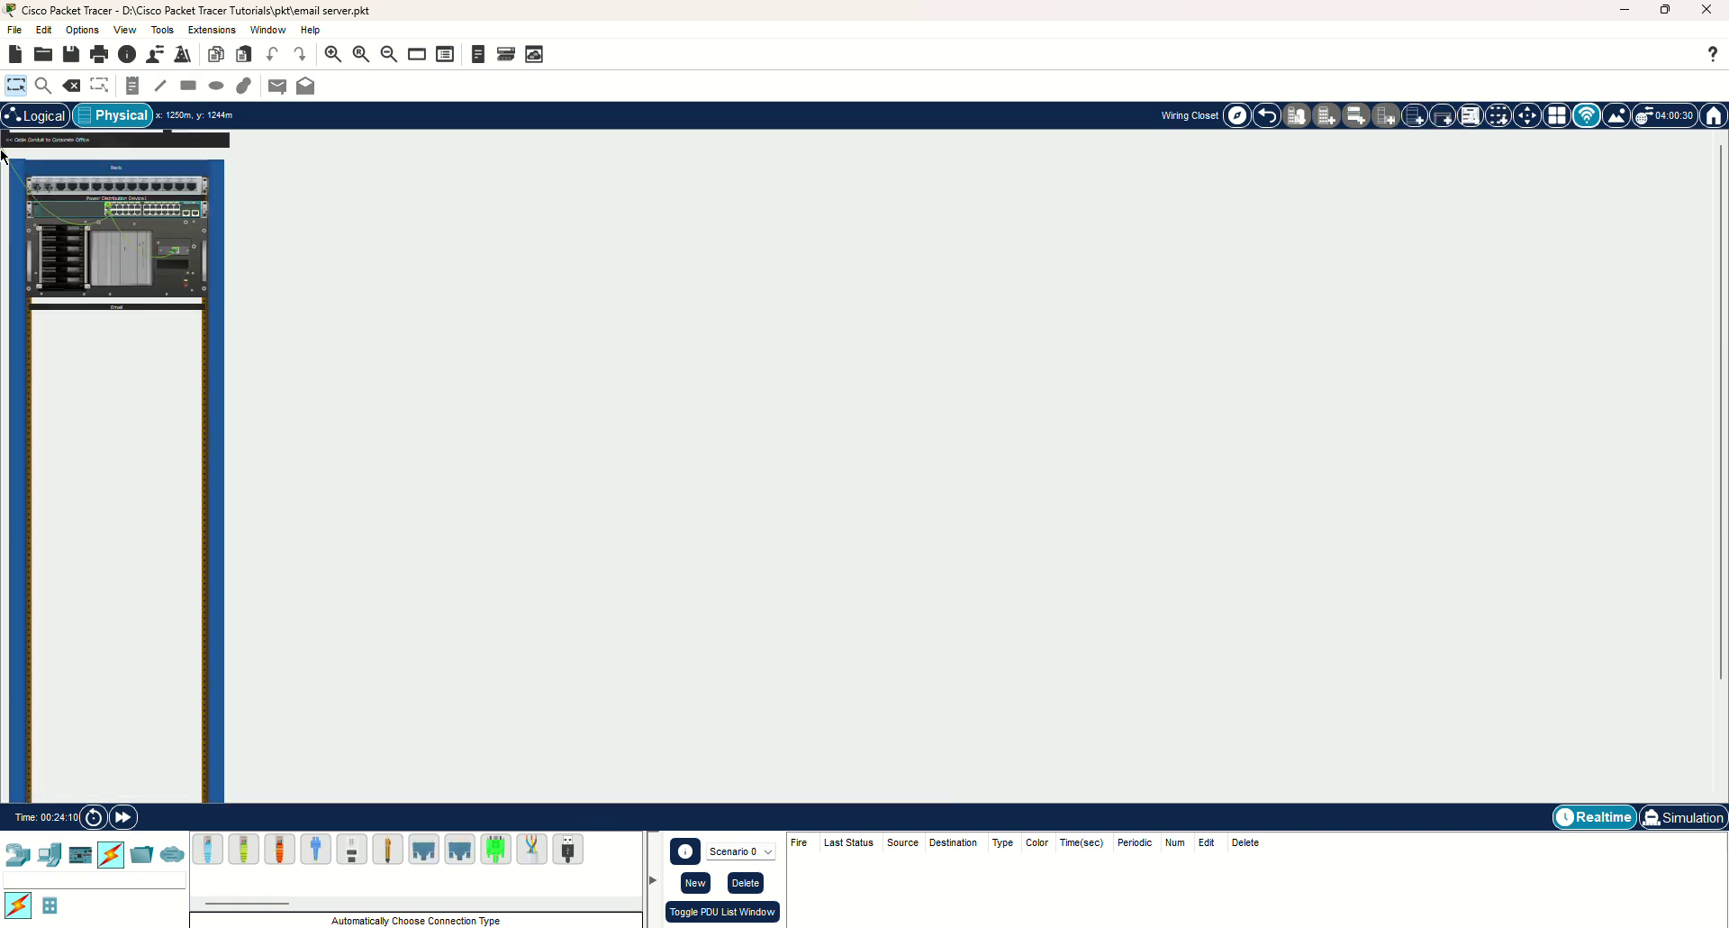
left_click(1270, 119)
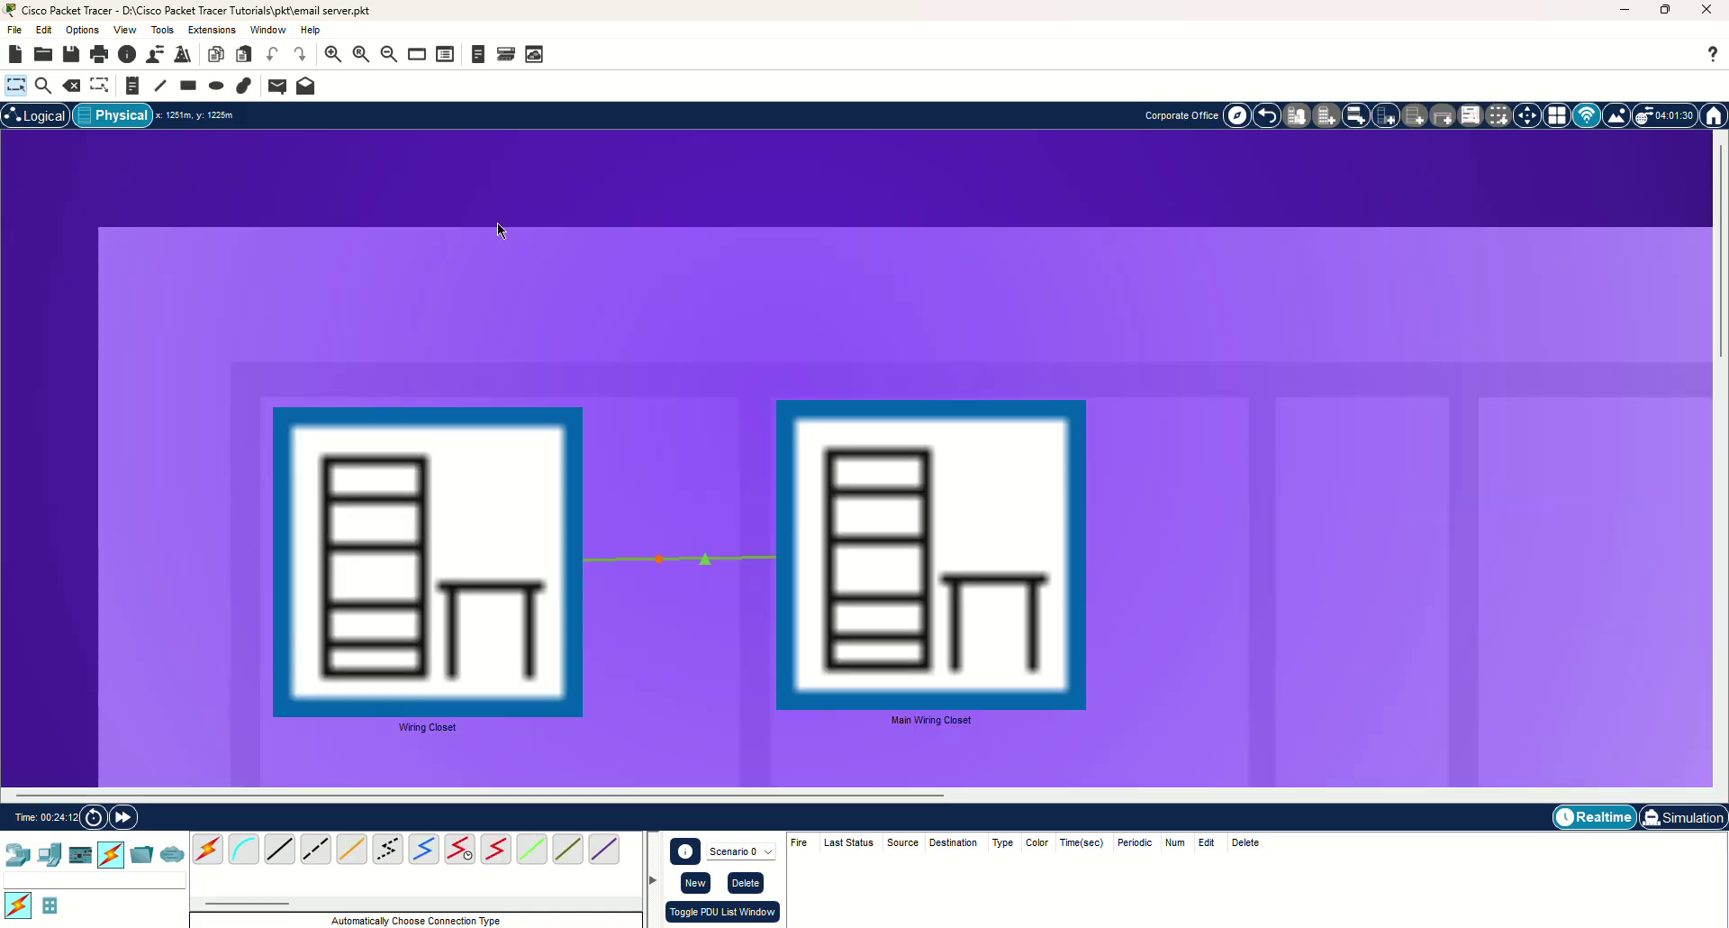
left_click(36, 115)
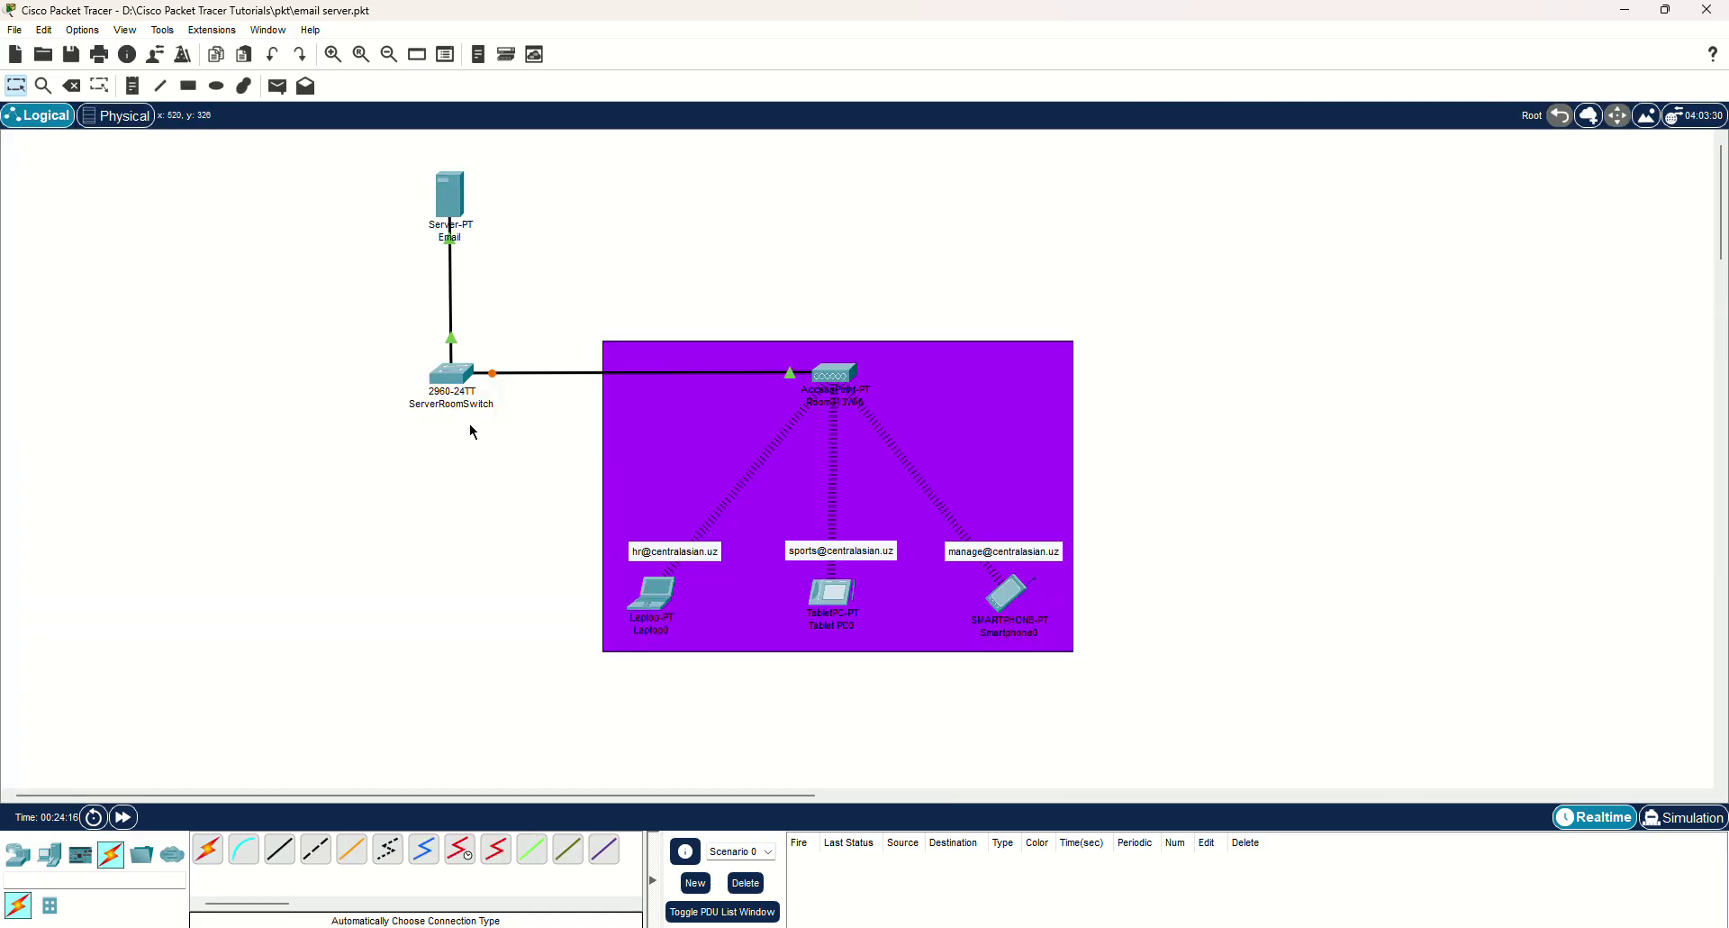
Switch off HTTP/HTTPS and Syslog in the Email server's Services.
left_click(459, 204)
left_click_drag(745, 212, 1142, 144)
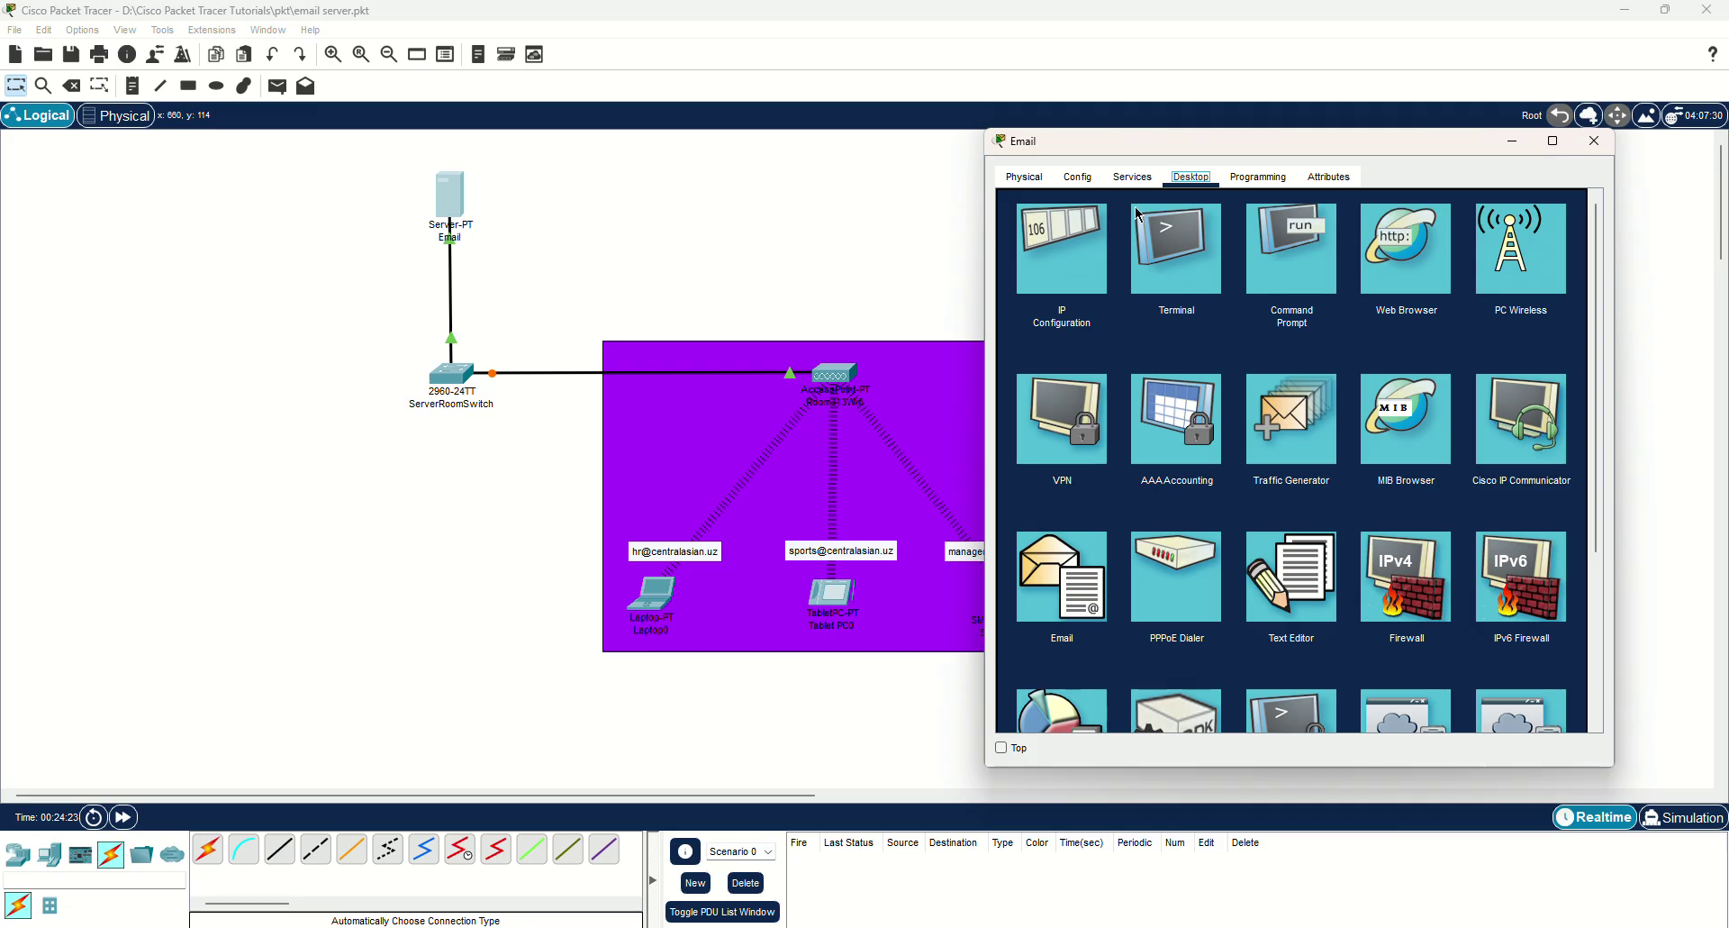
left_click(1140, 179)
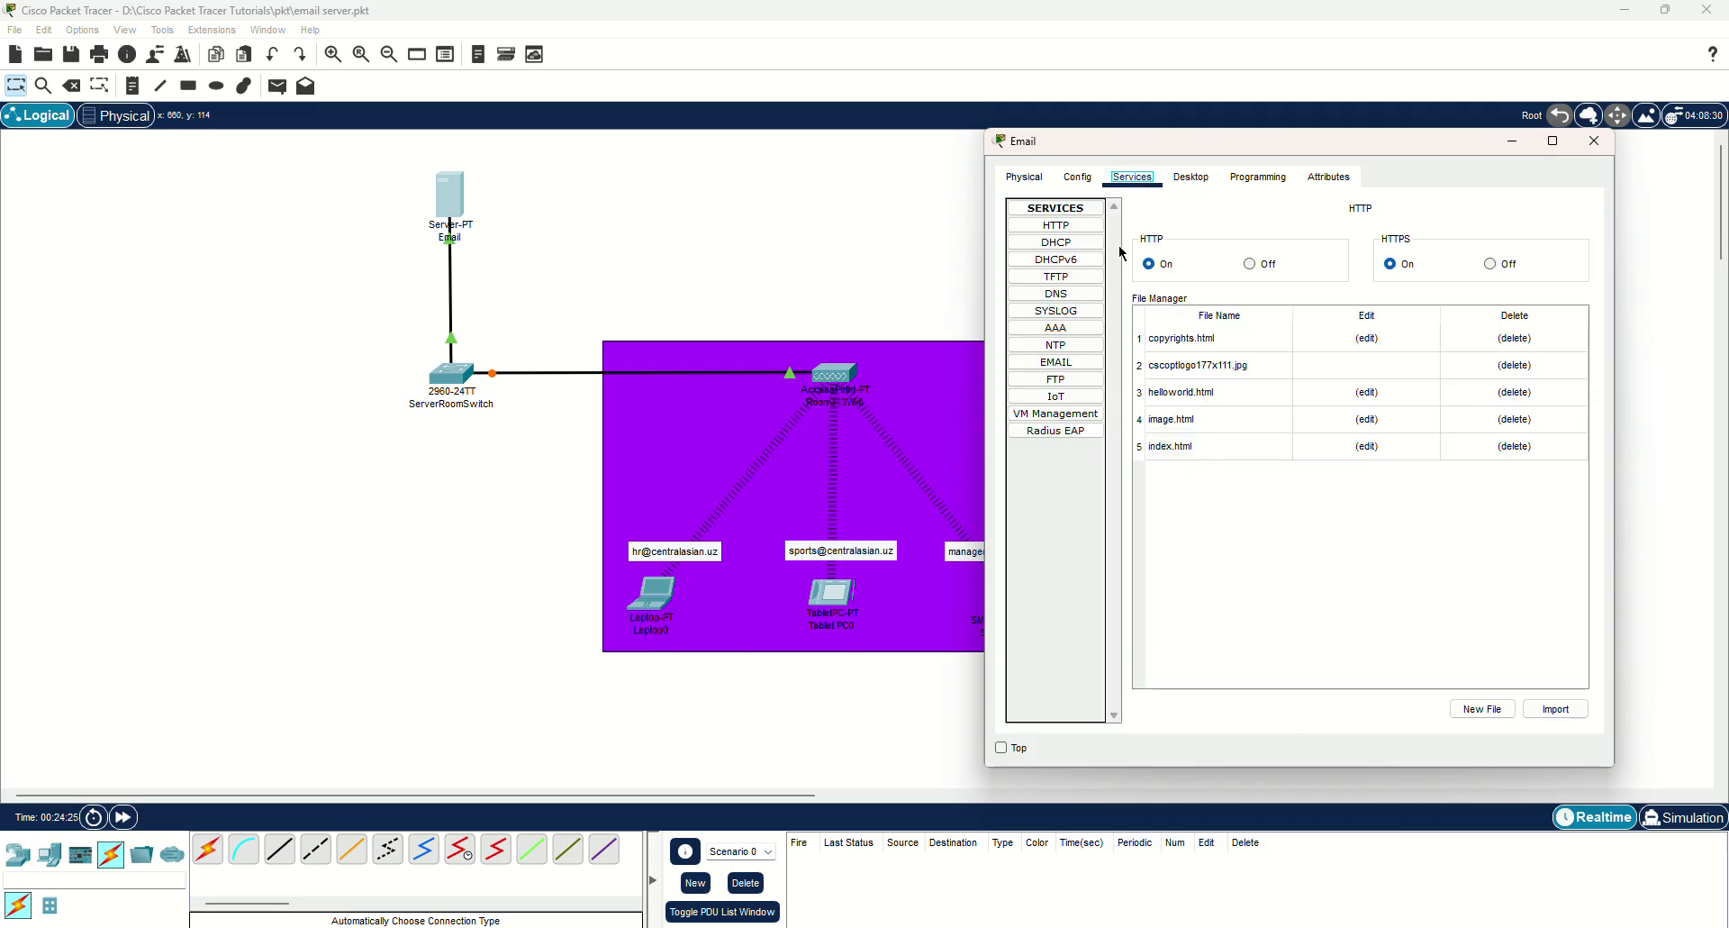
left_click(1489, 264)
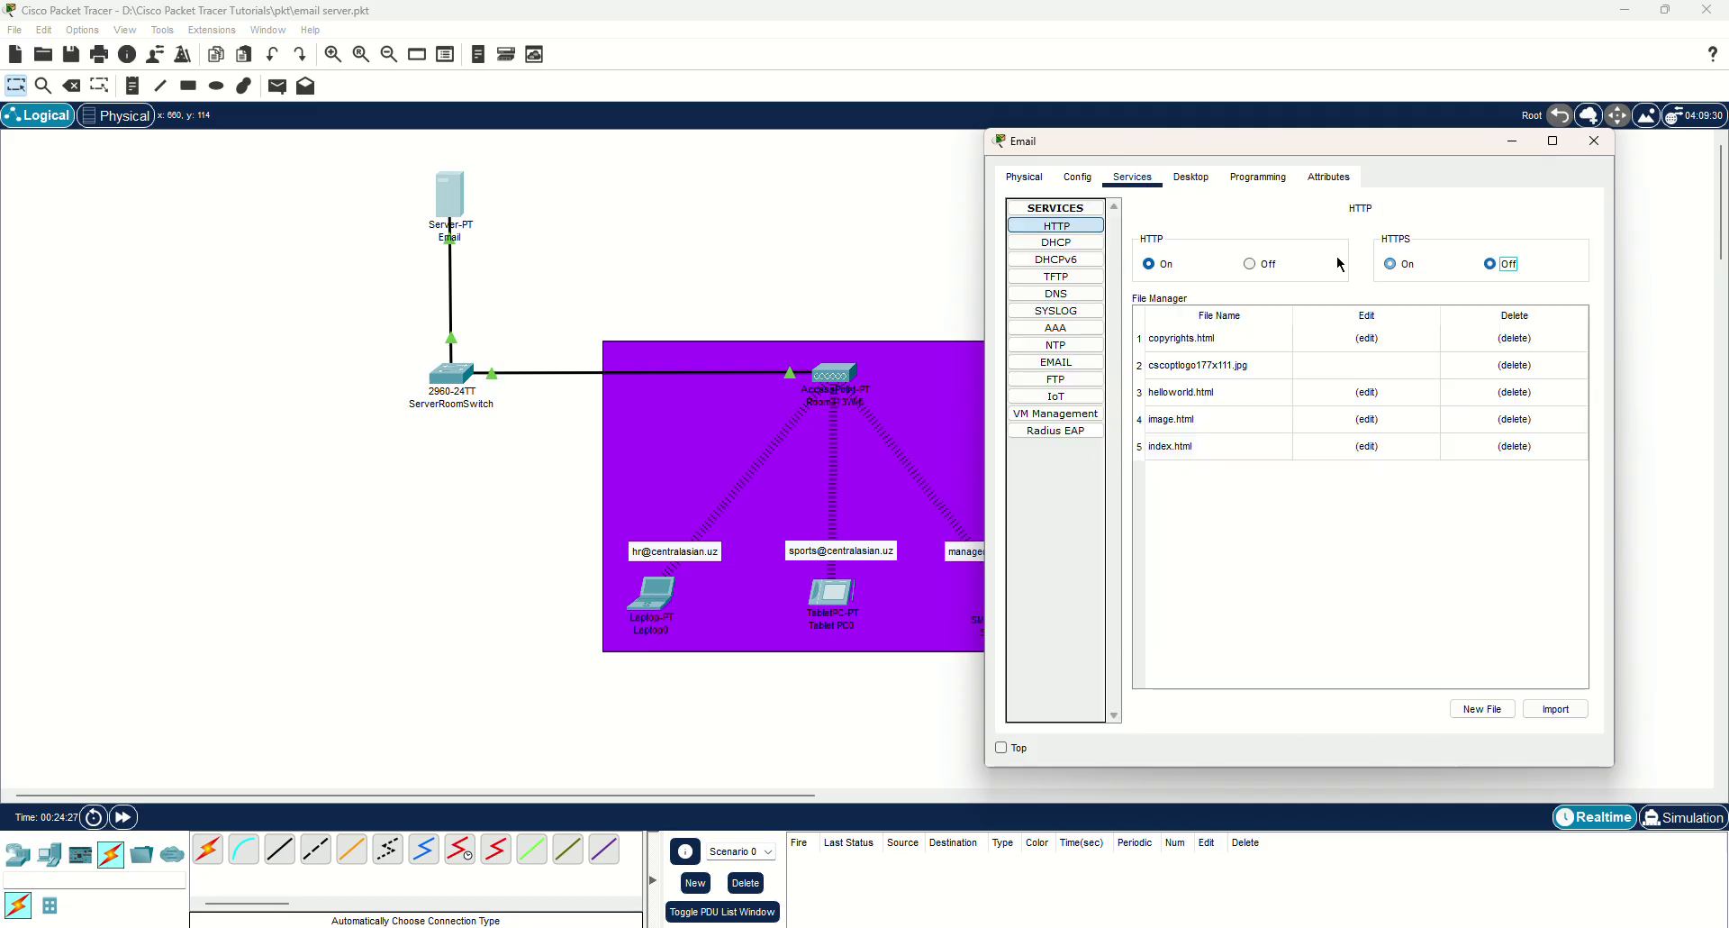
left_click(1081, 245)
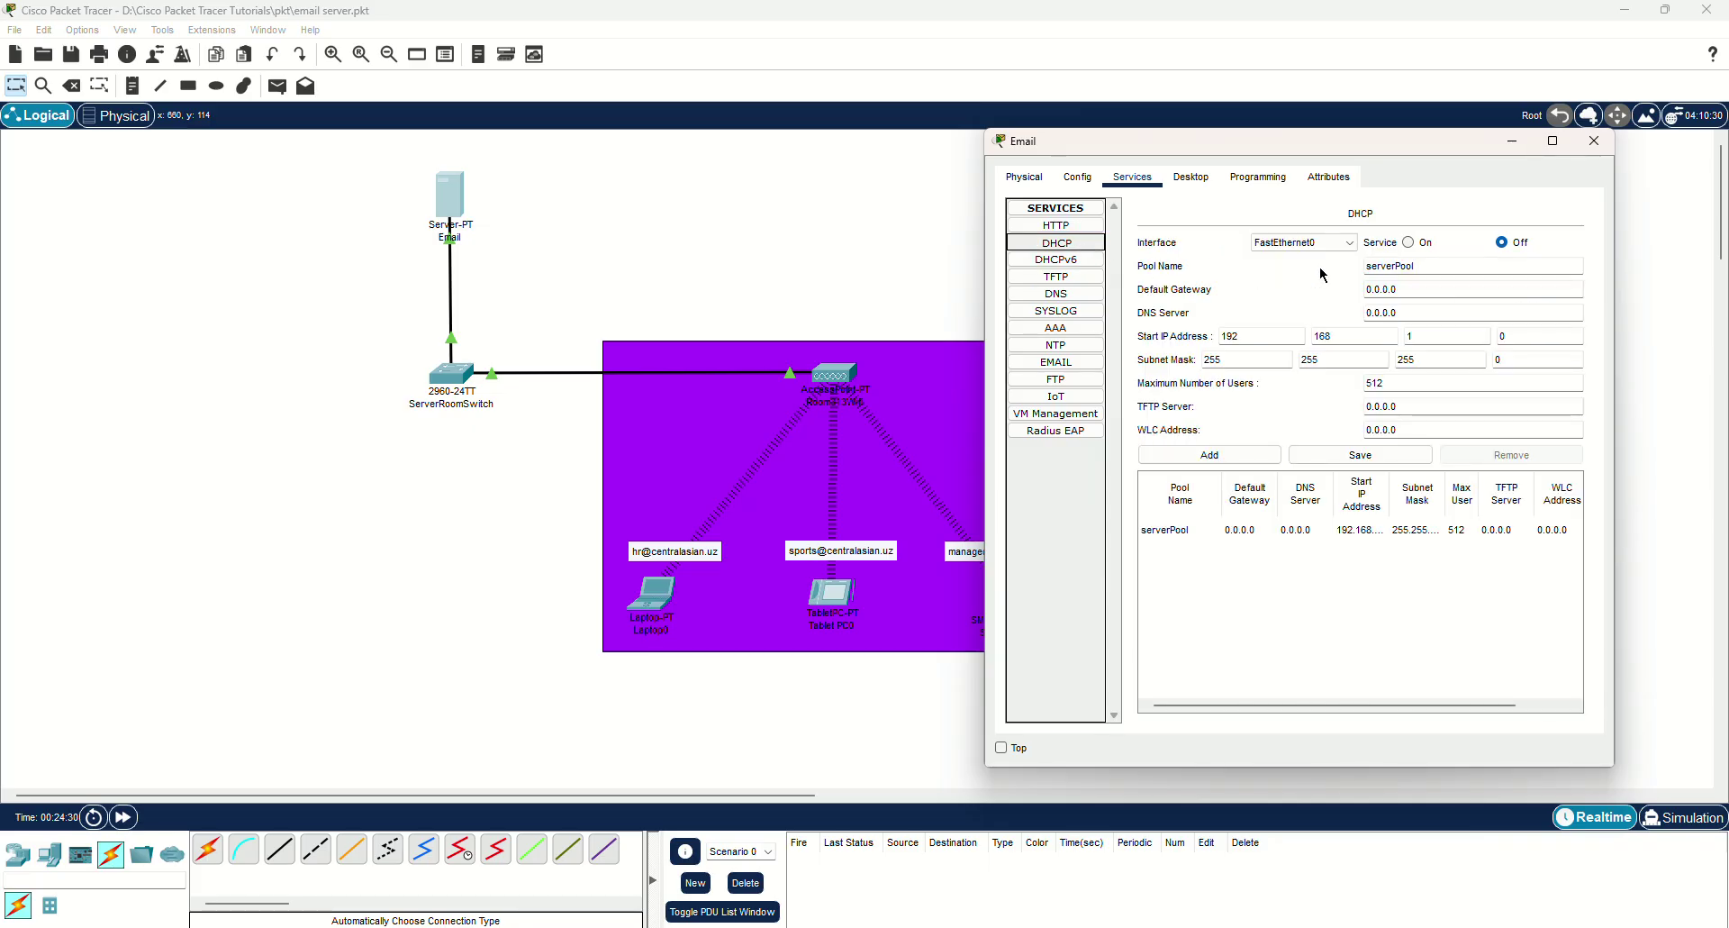
left_click(1087, 262)
left_click(1091, 278)
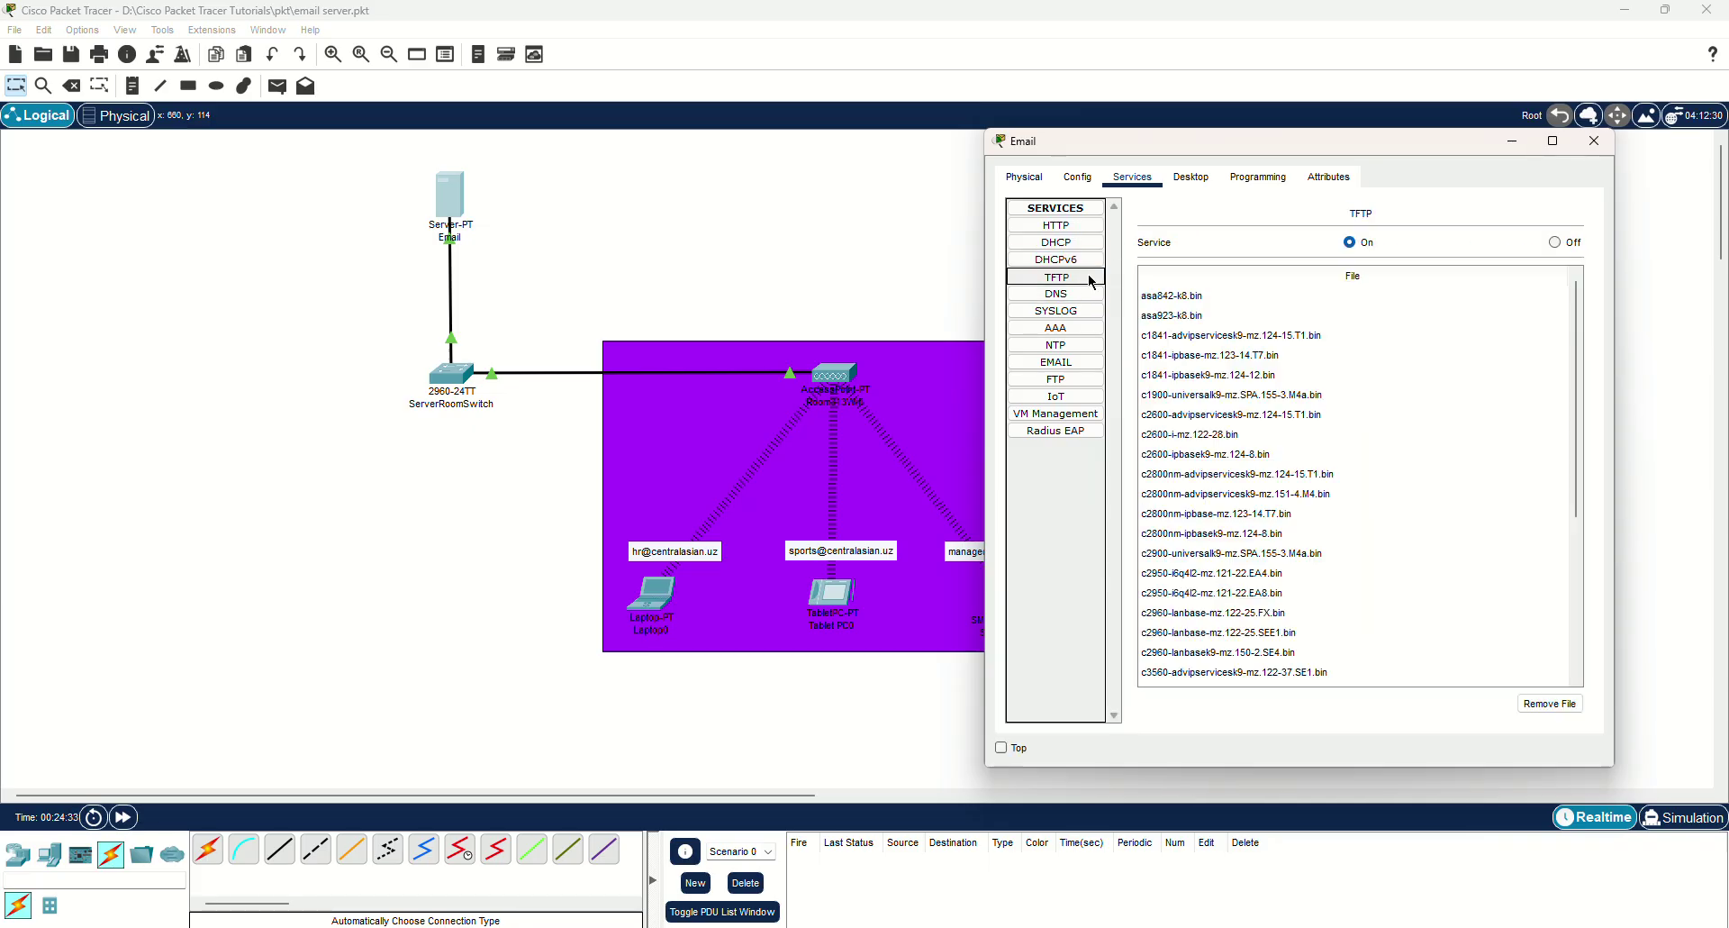
left_click(1081, 296)
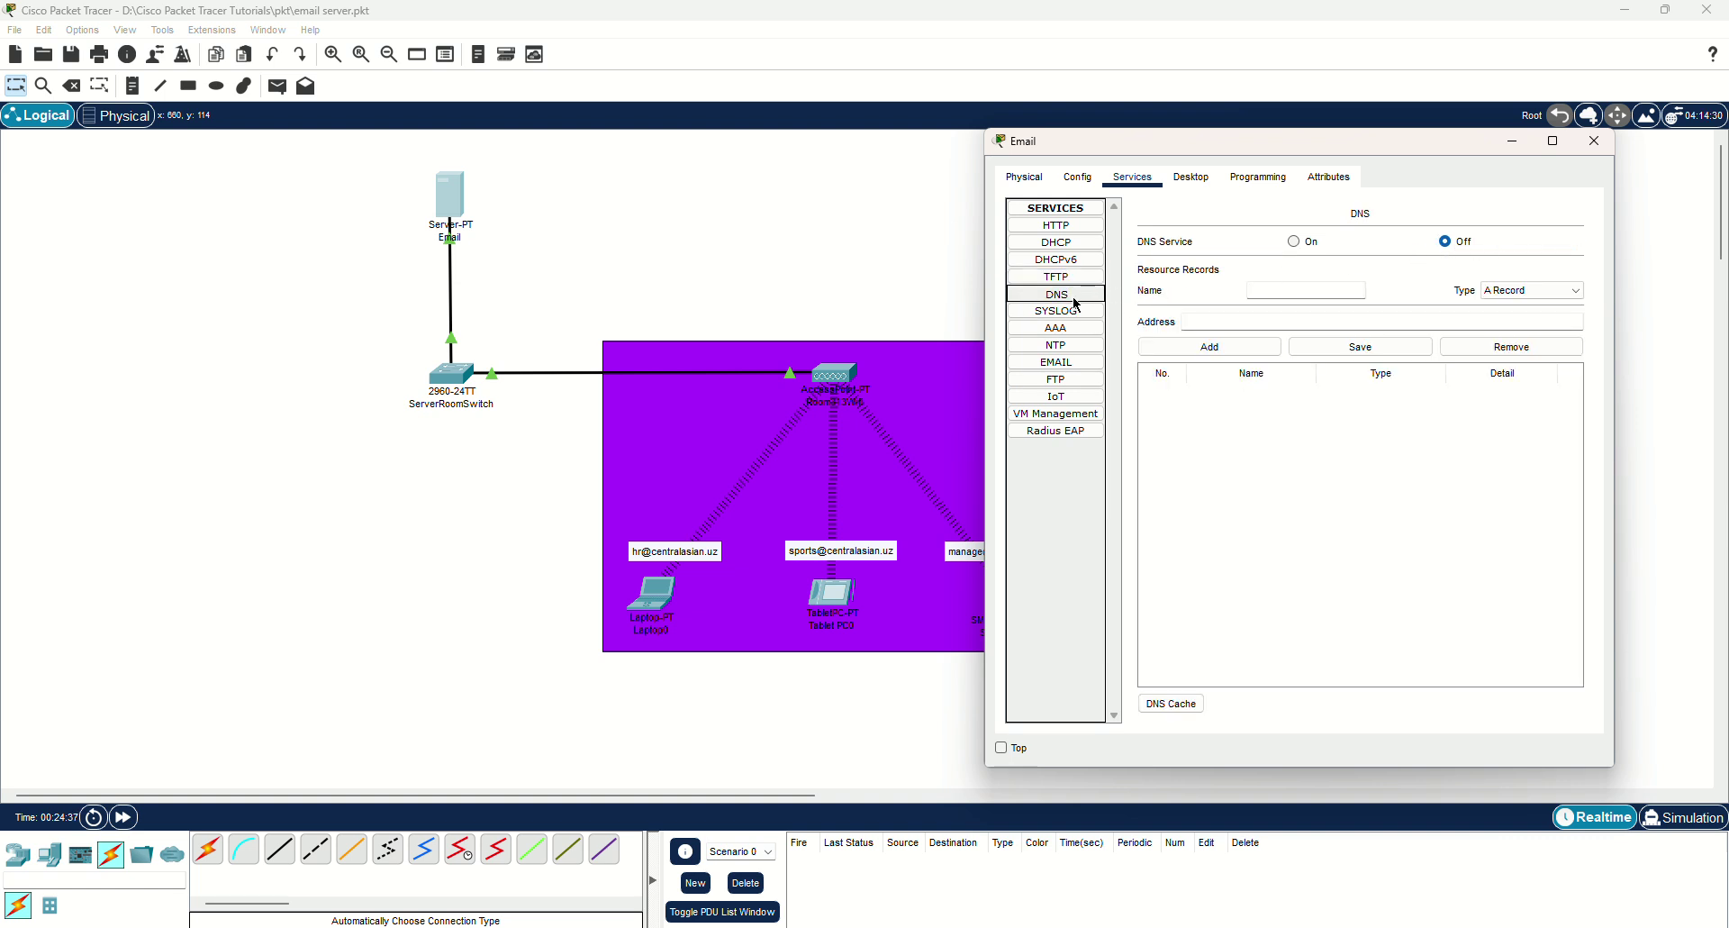
left_click(1056, 311)
left_click(1556, 259)
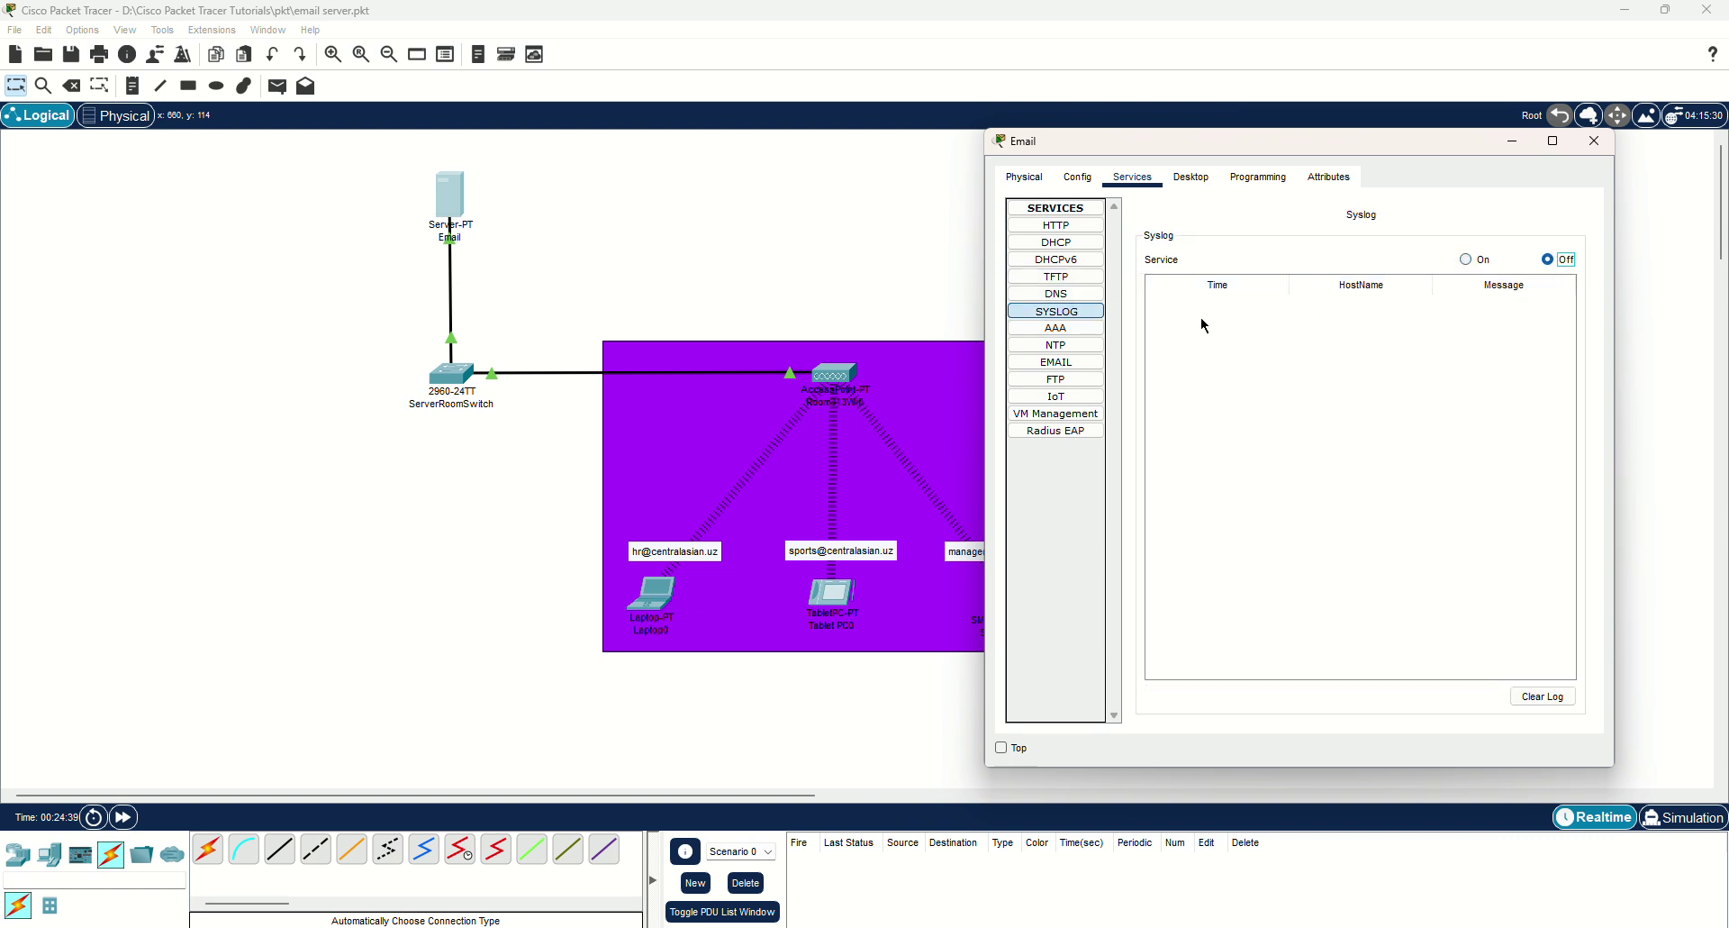
Turn off NTP and FTP, ending on the EMAIL service settings.
left_click(1082, 330)
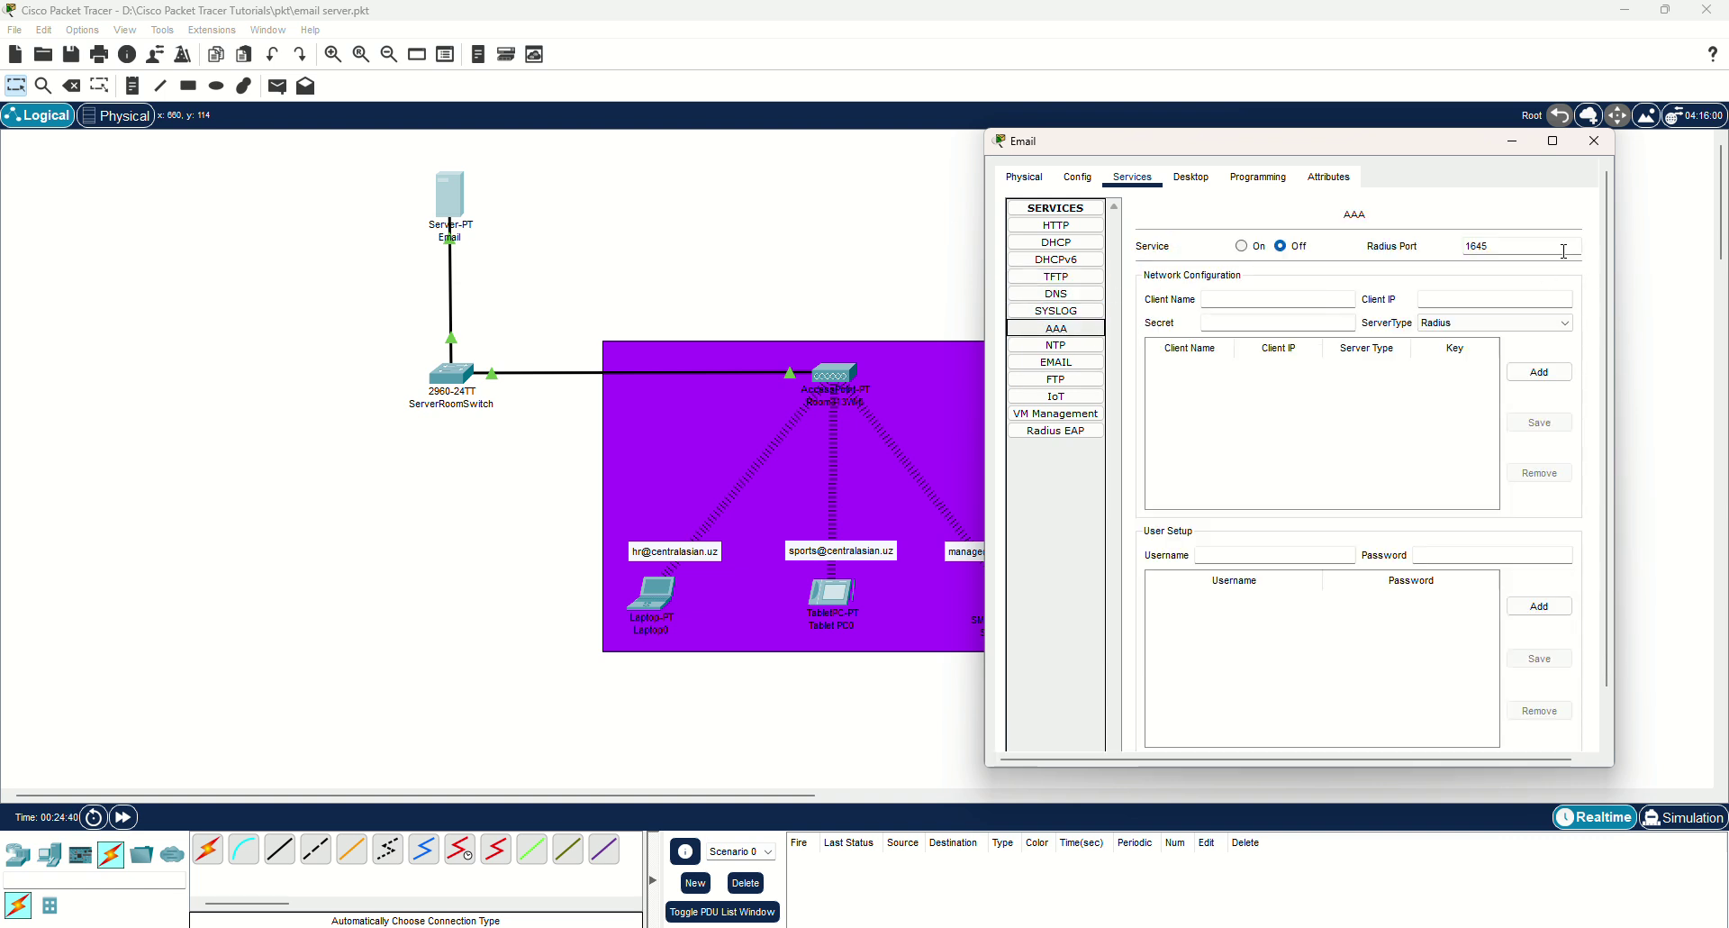
left_click(1076, 351)
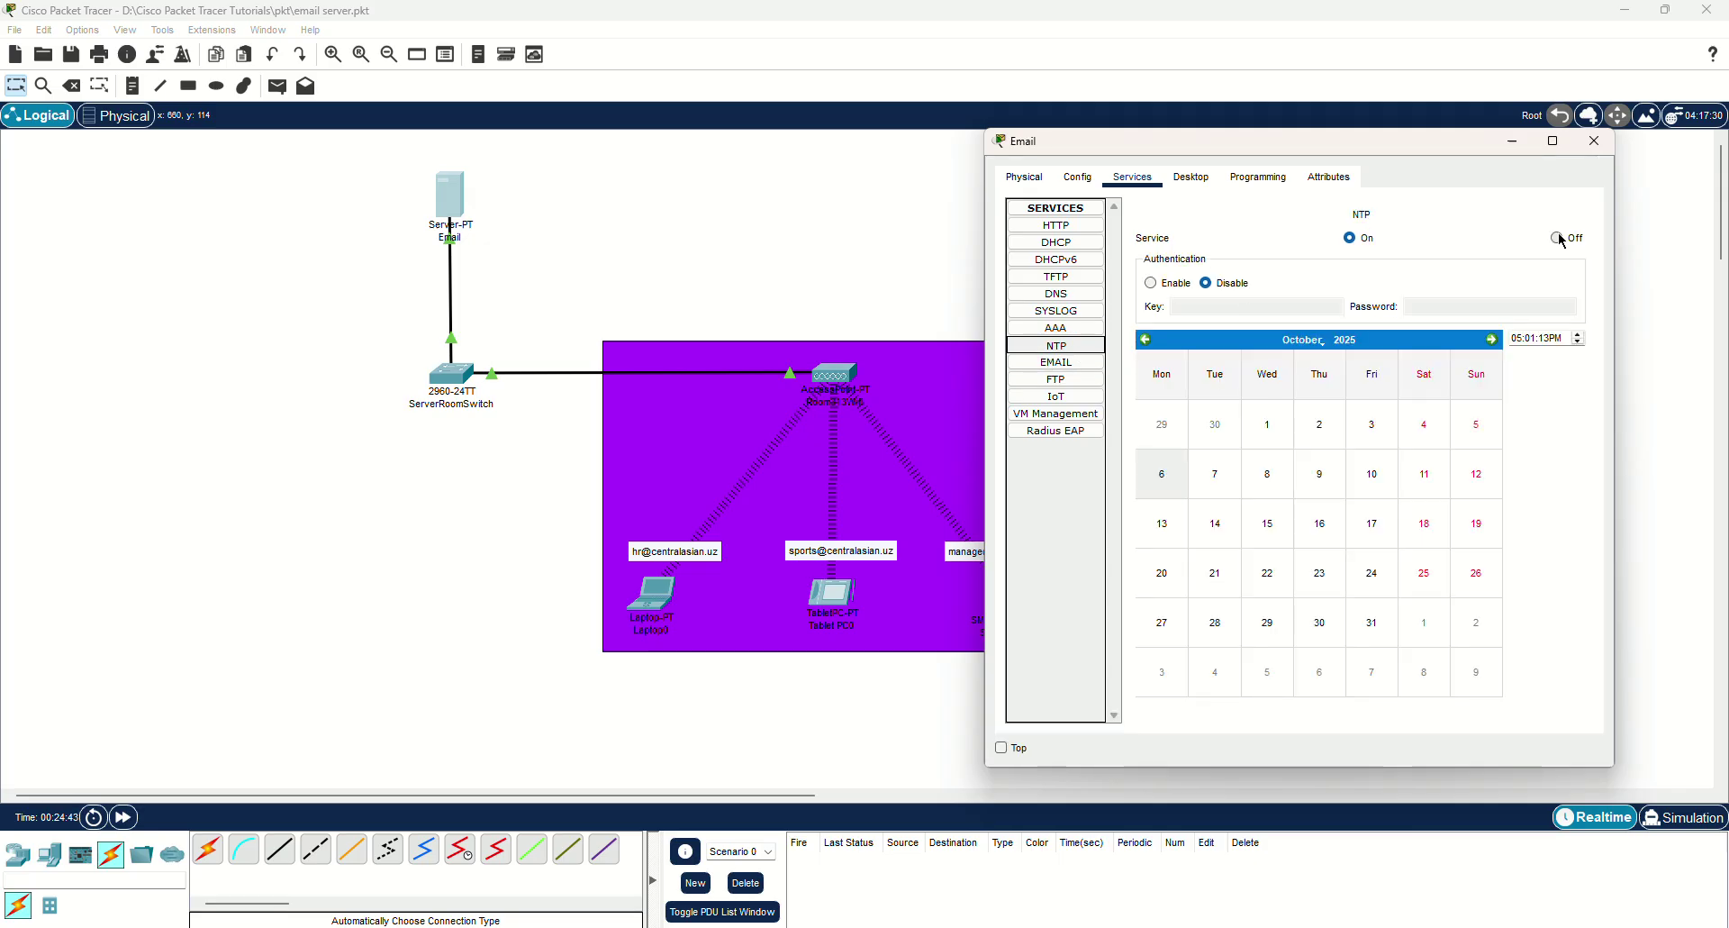
left_click(1557, 239)
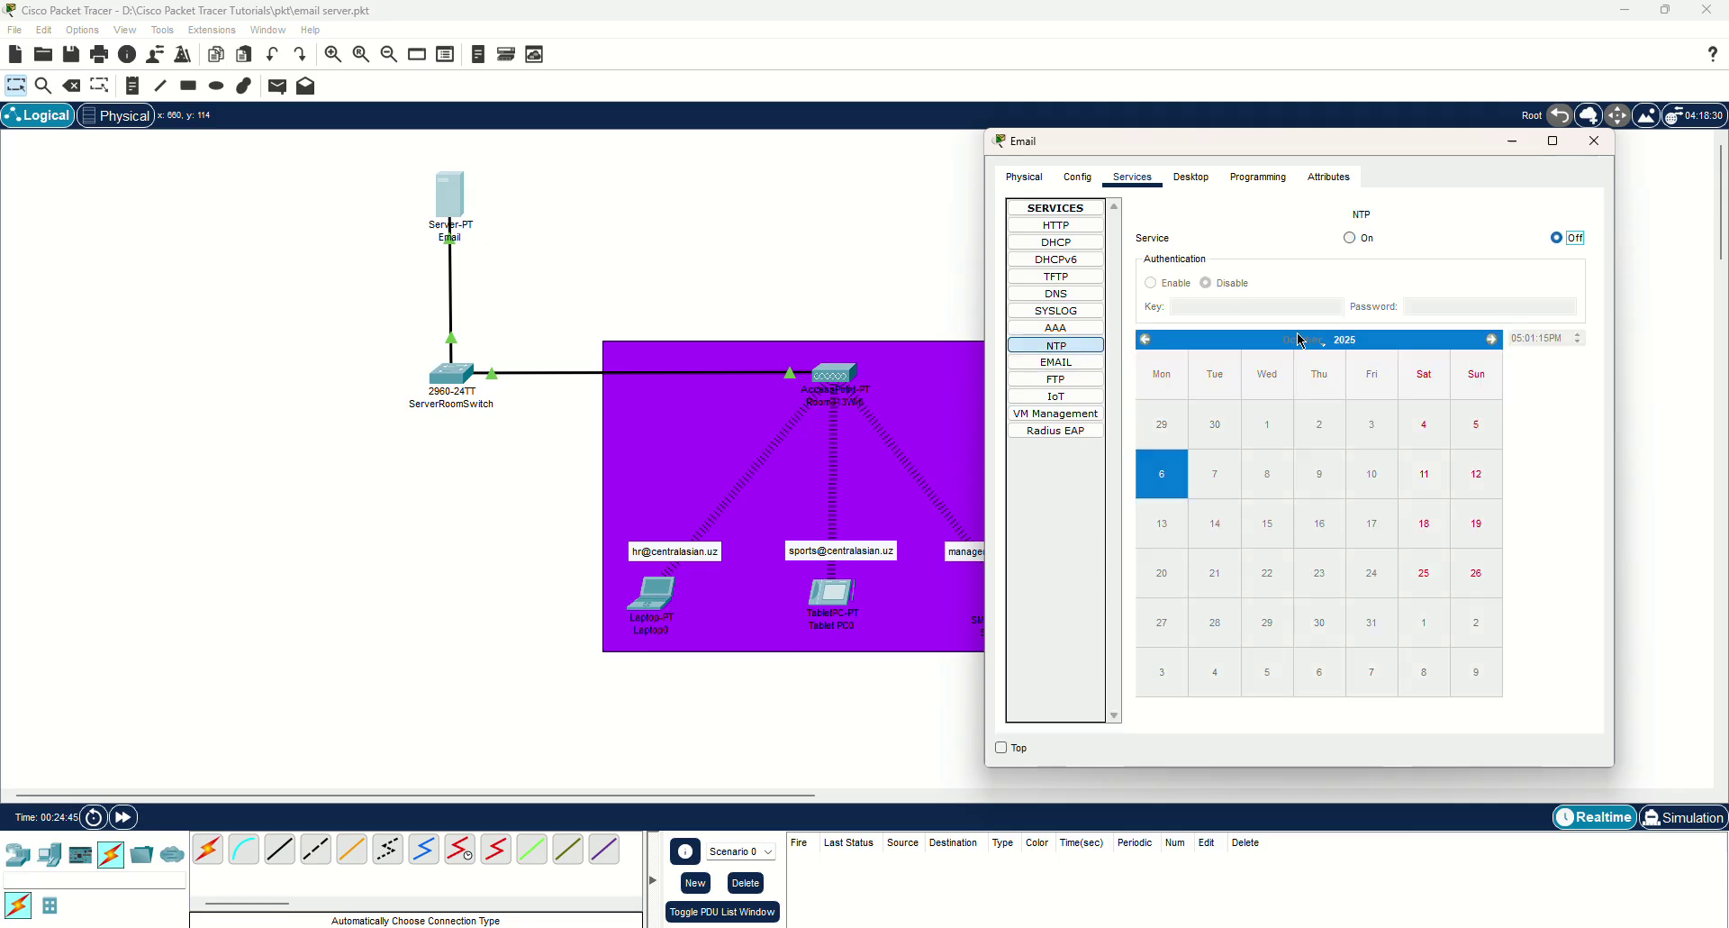
left_click(1085, 362)
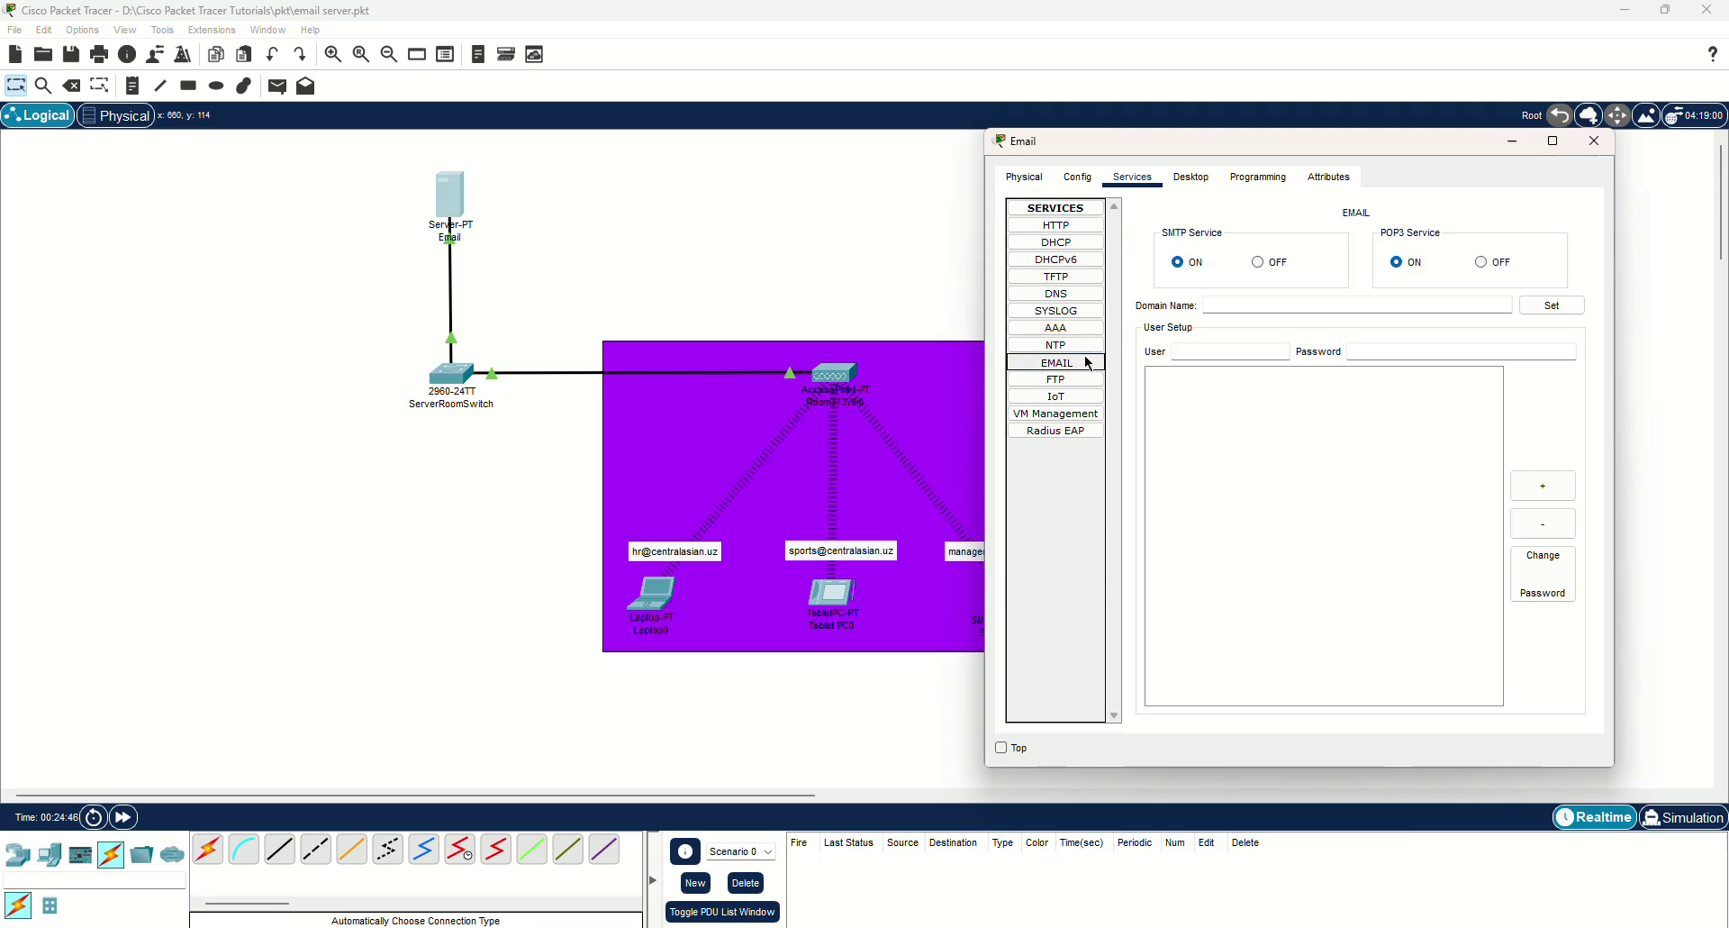
left_click(1031, 379)
left_click(1549, 244)
left_click(1057, 396)
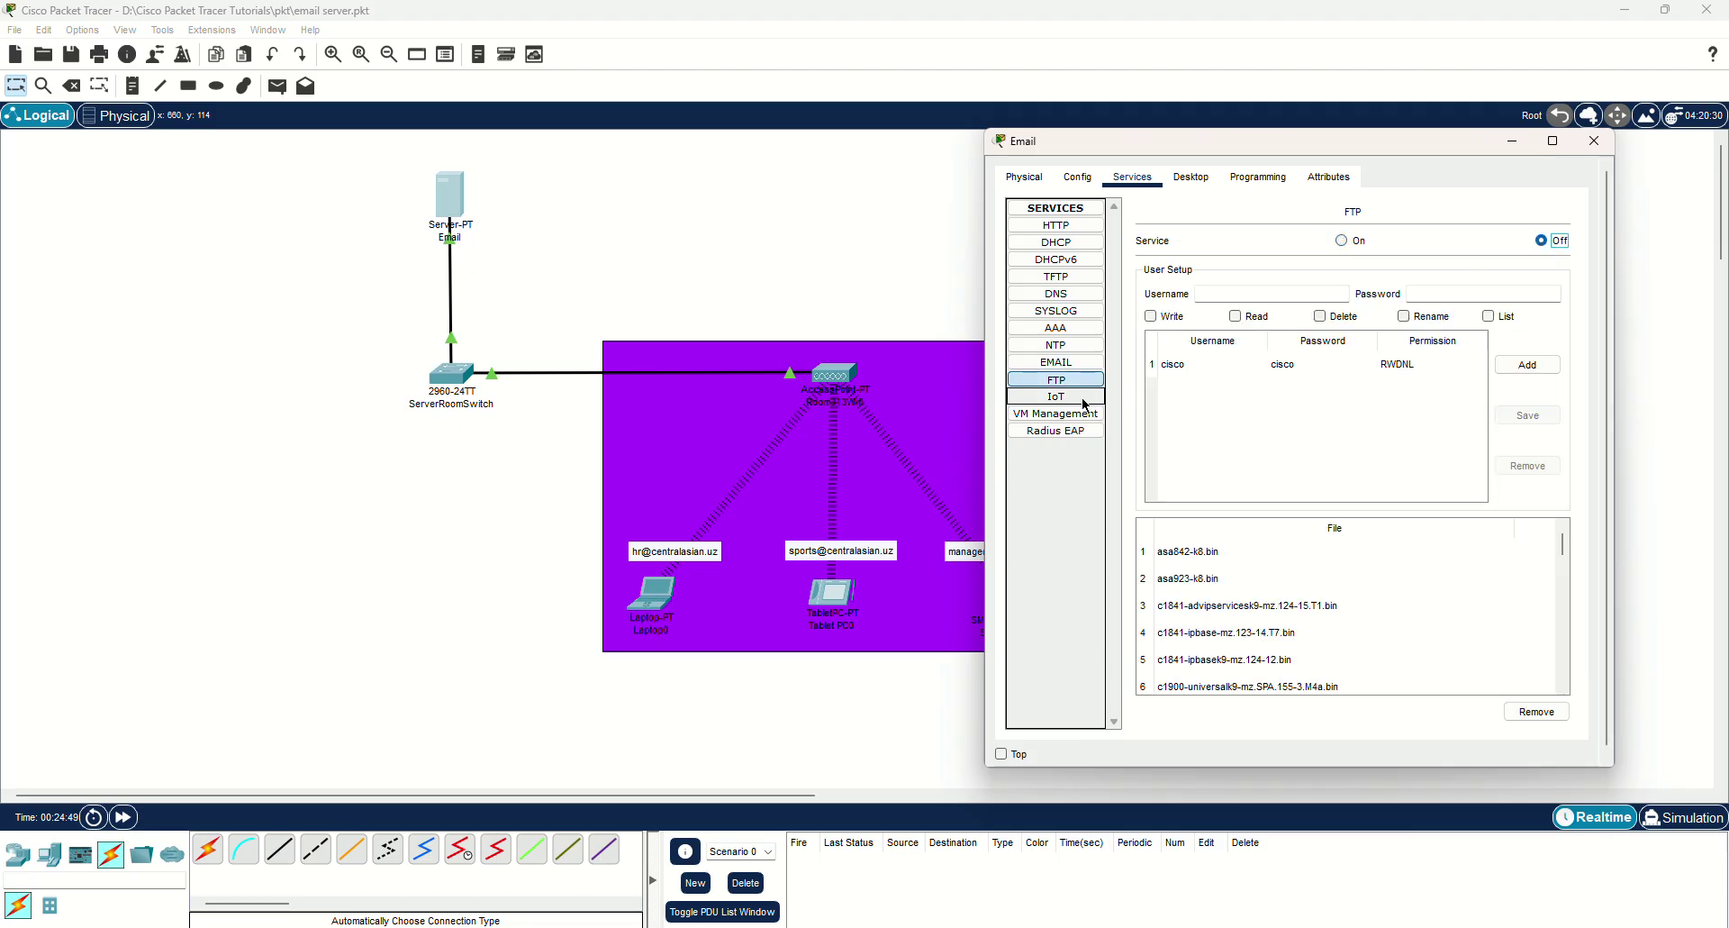
left_click(1086, 414)
left_click(1080, 431)
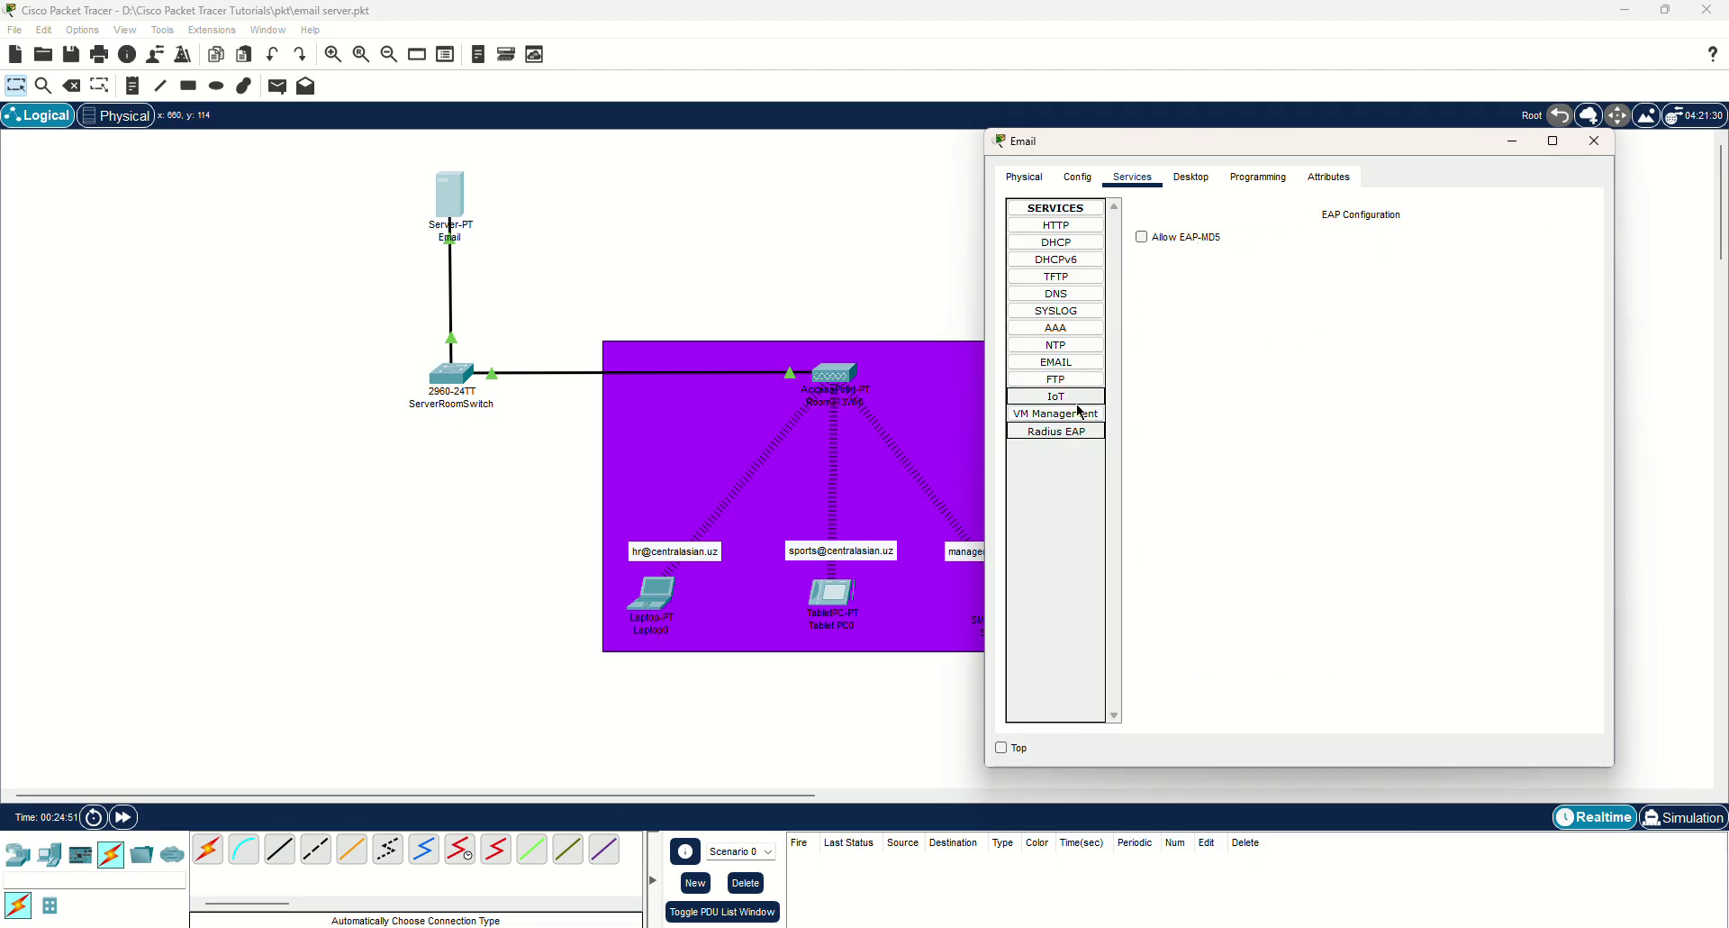
left_click(1085, 362)
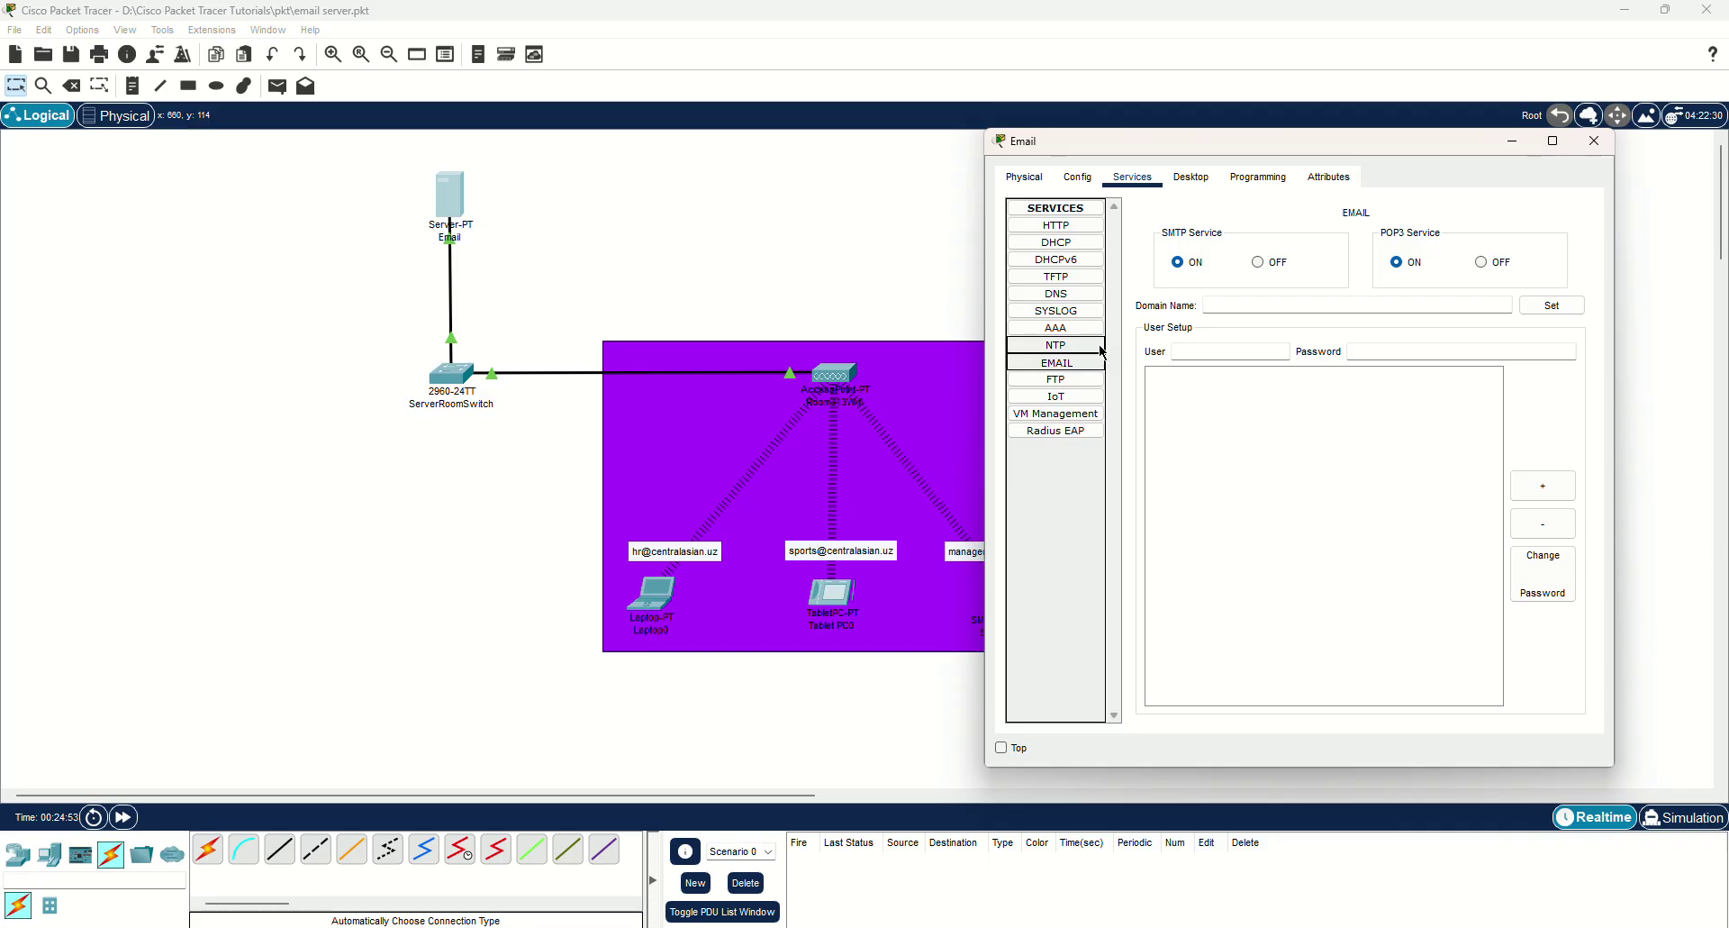
Set centralasian.uz as the EMAIL service domain name.
left_click_drag(1243, 152, 1331, 144)
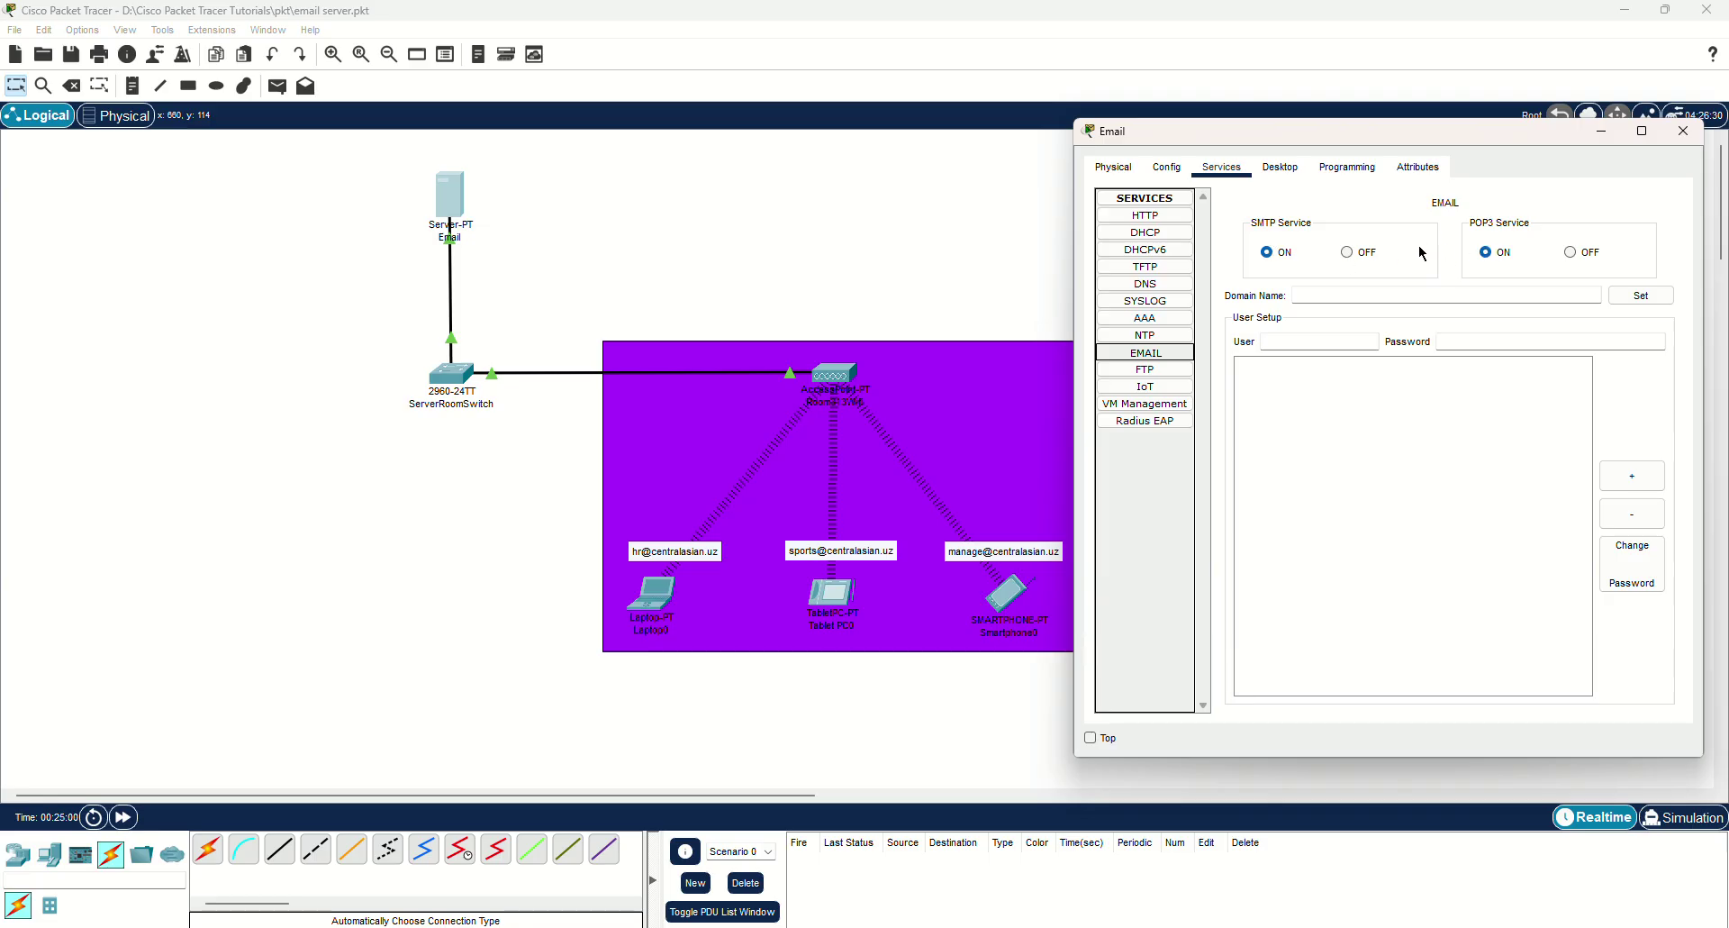
left_click(1325, 296)
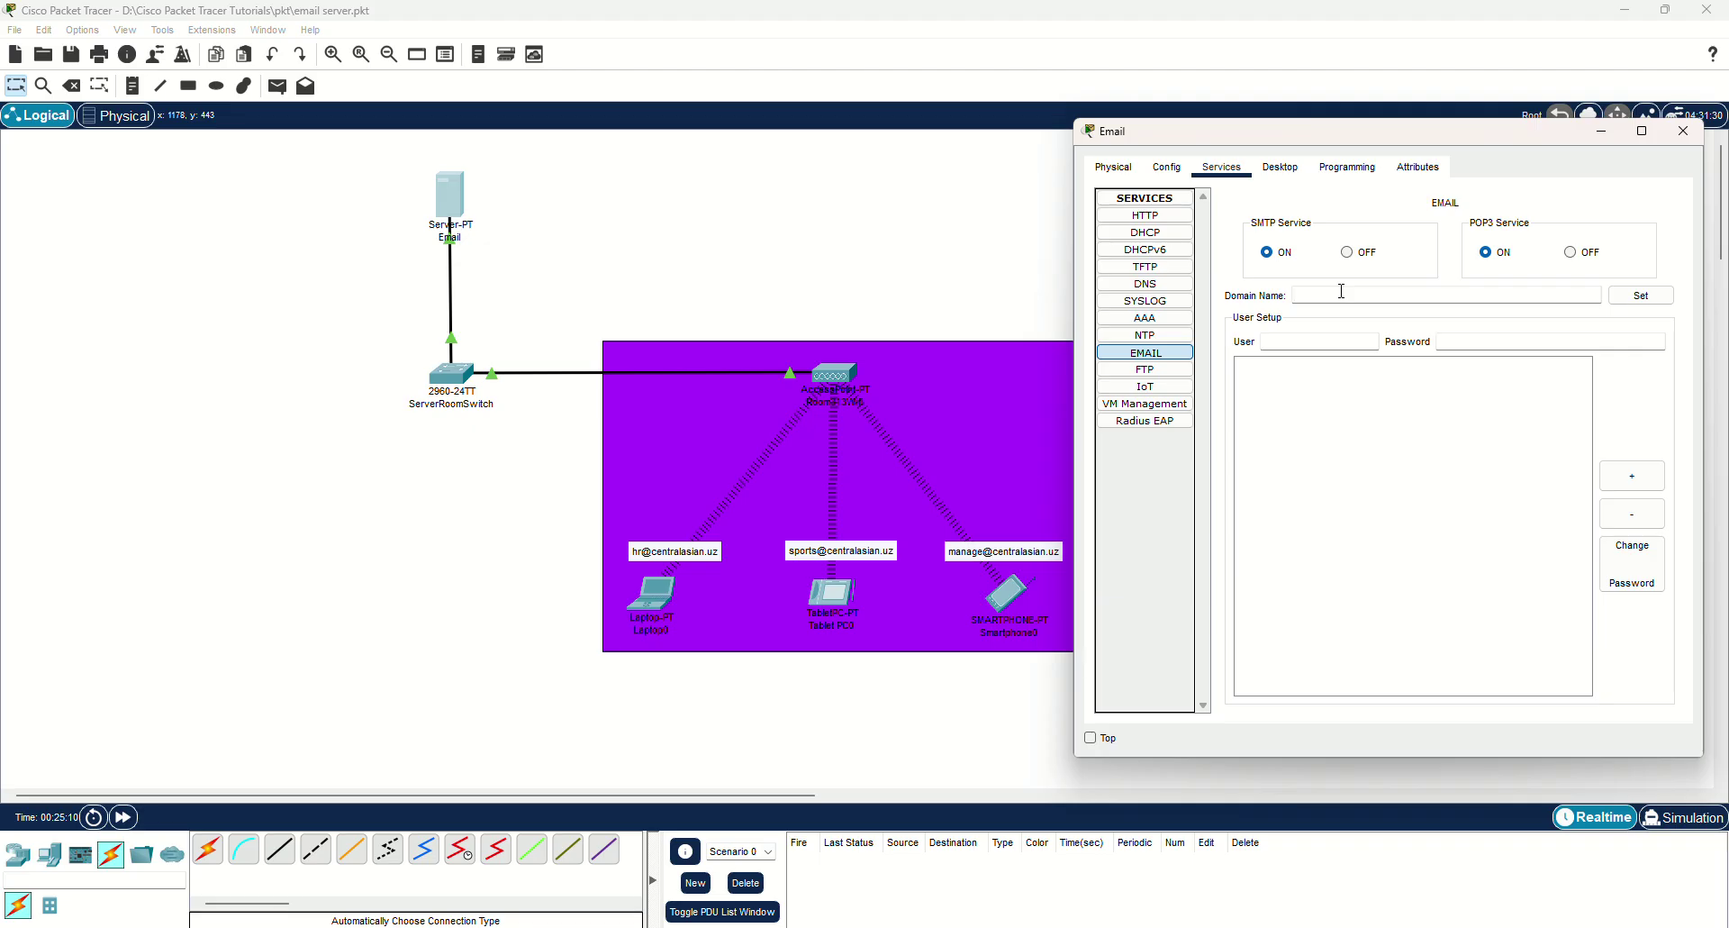
type("centralasian.uz")
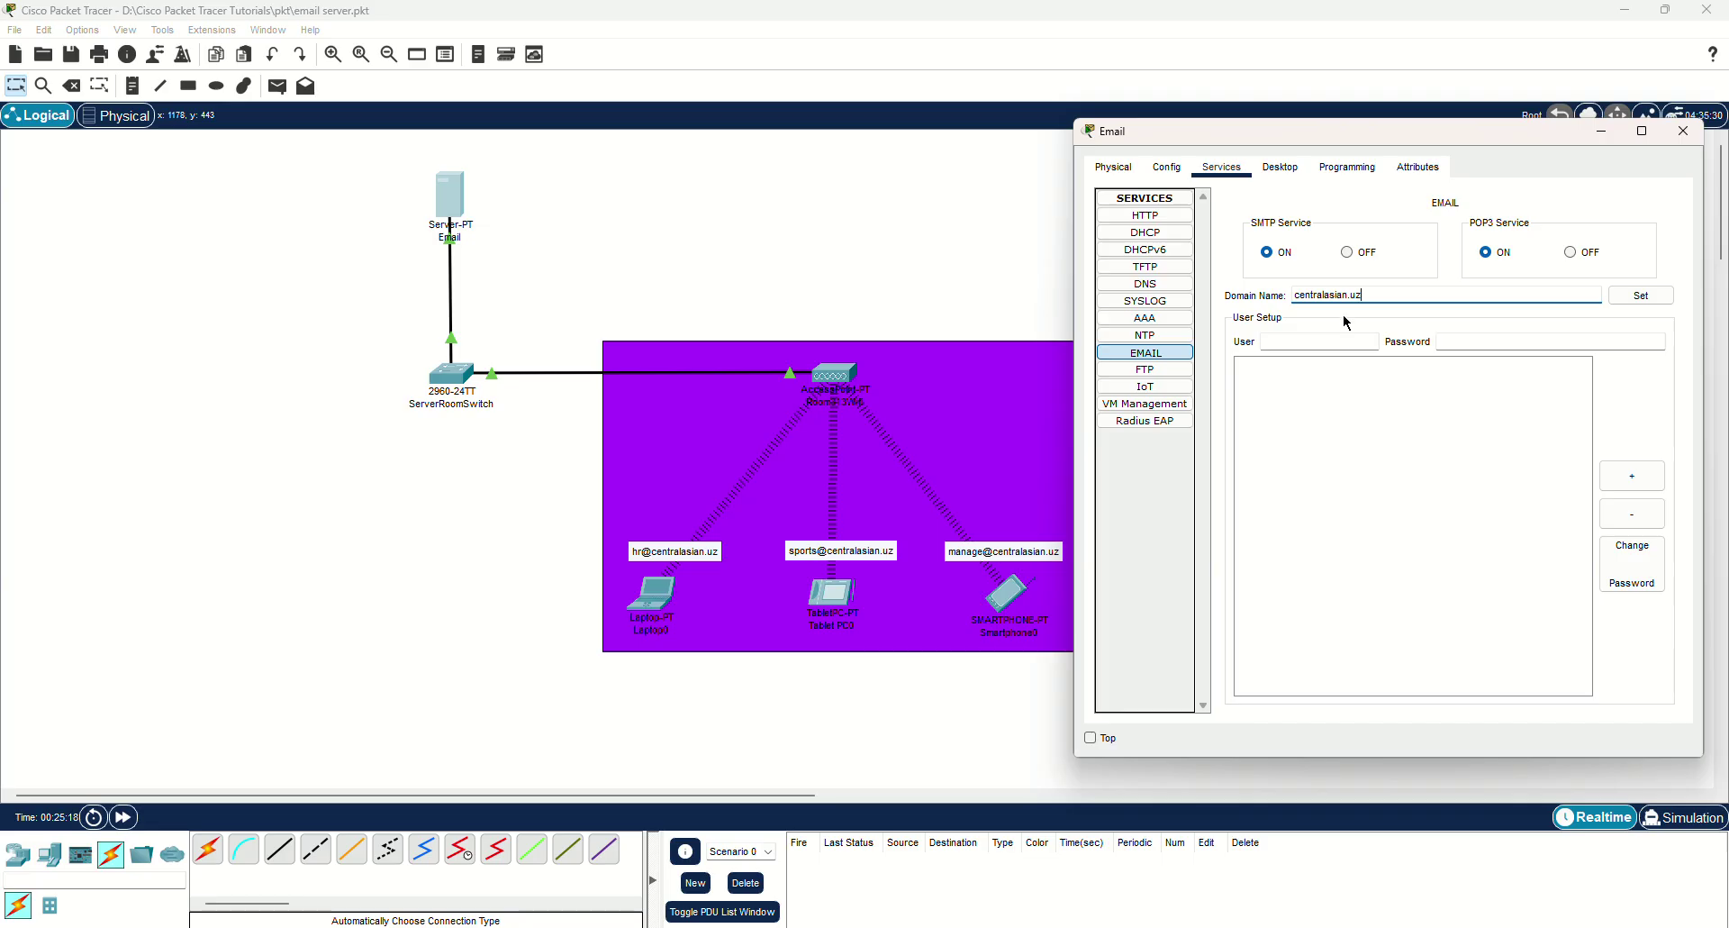
triple_click(1402, 294)
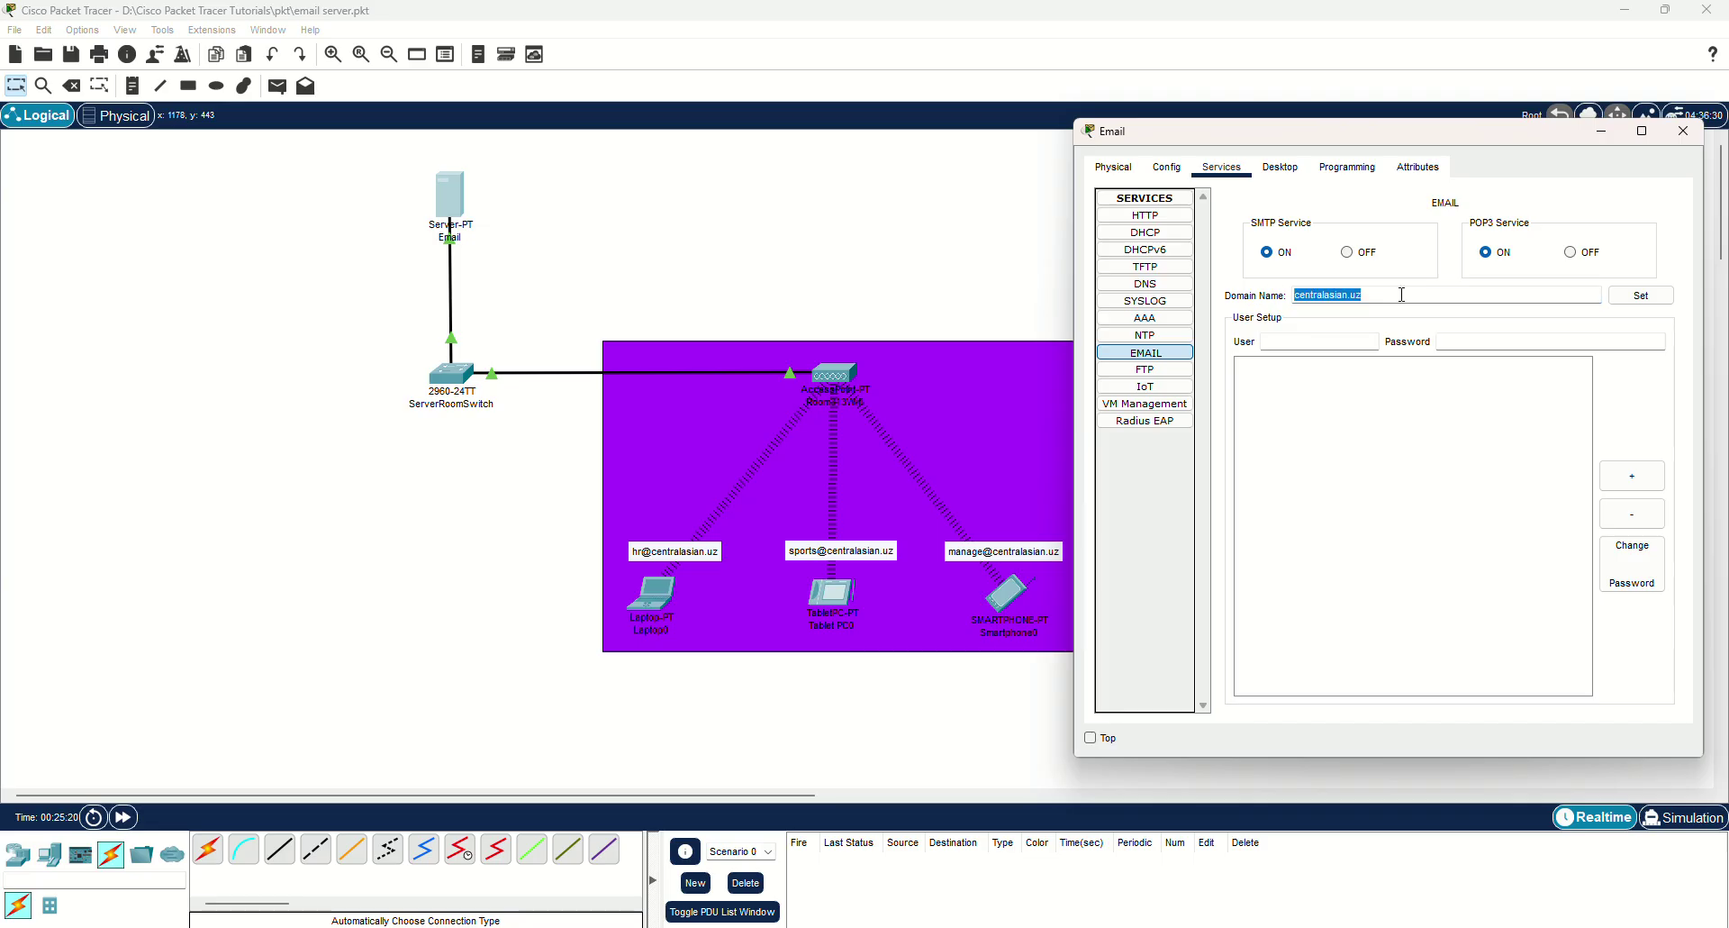
left_click(1641, 296)
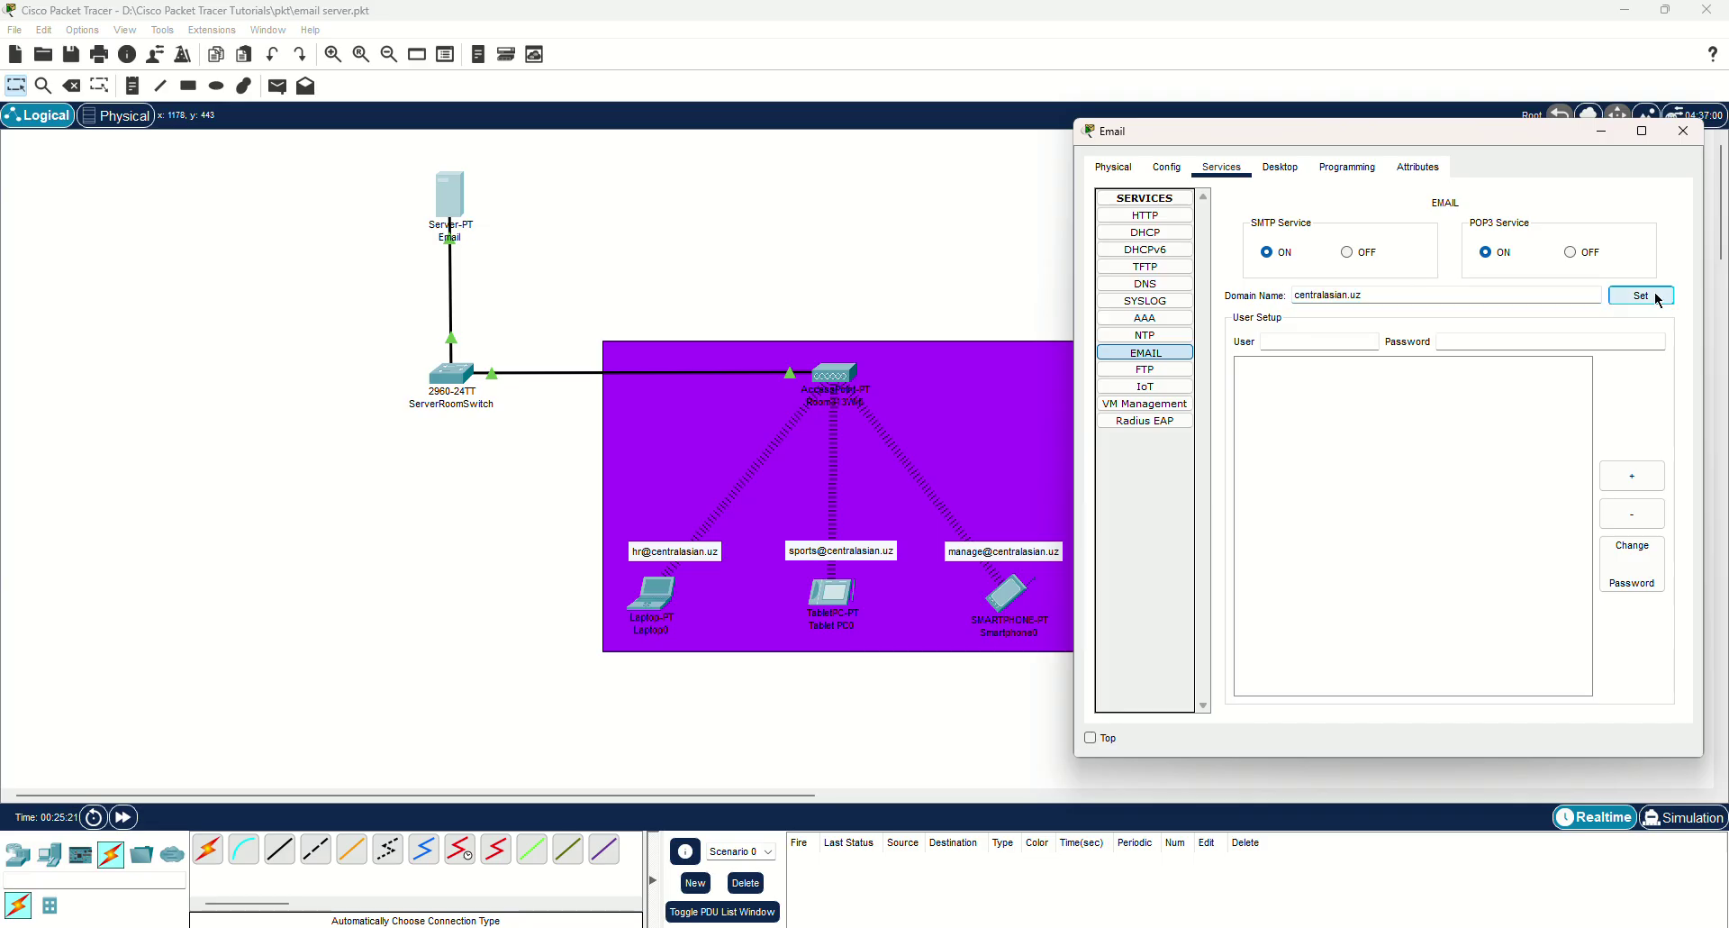
Add mail users hr and sport, each with a password.
left_click(1305, 340)
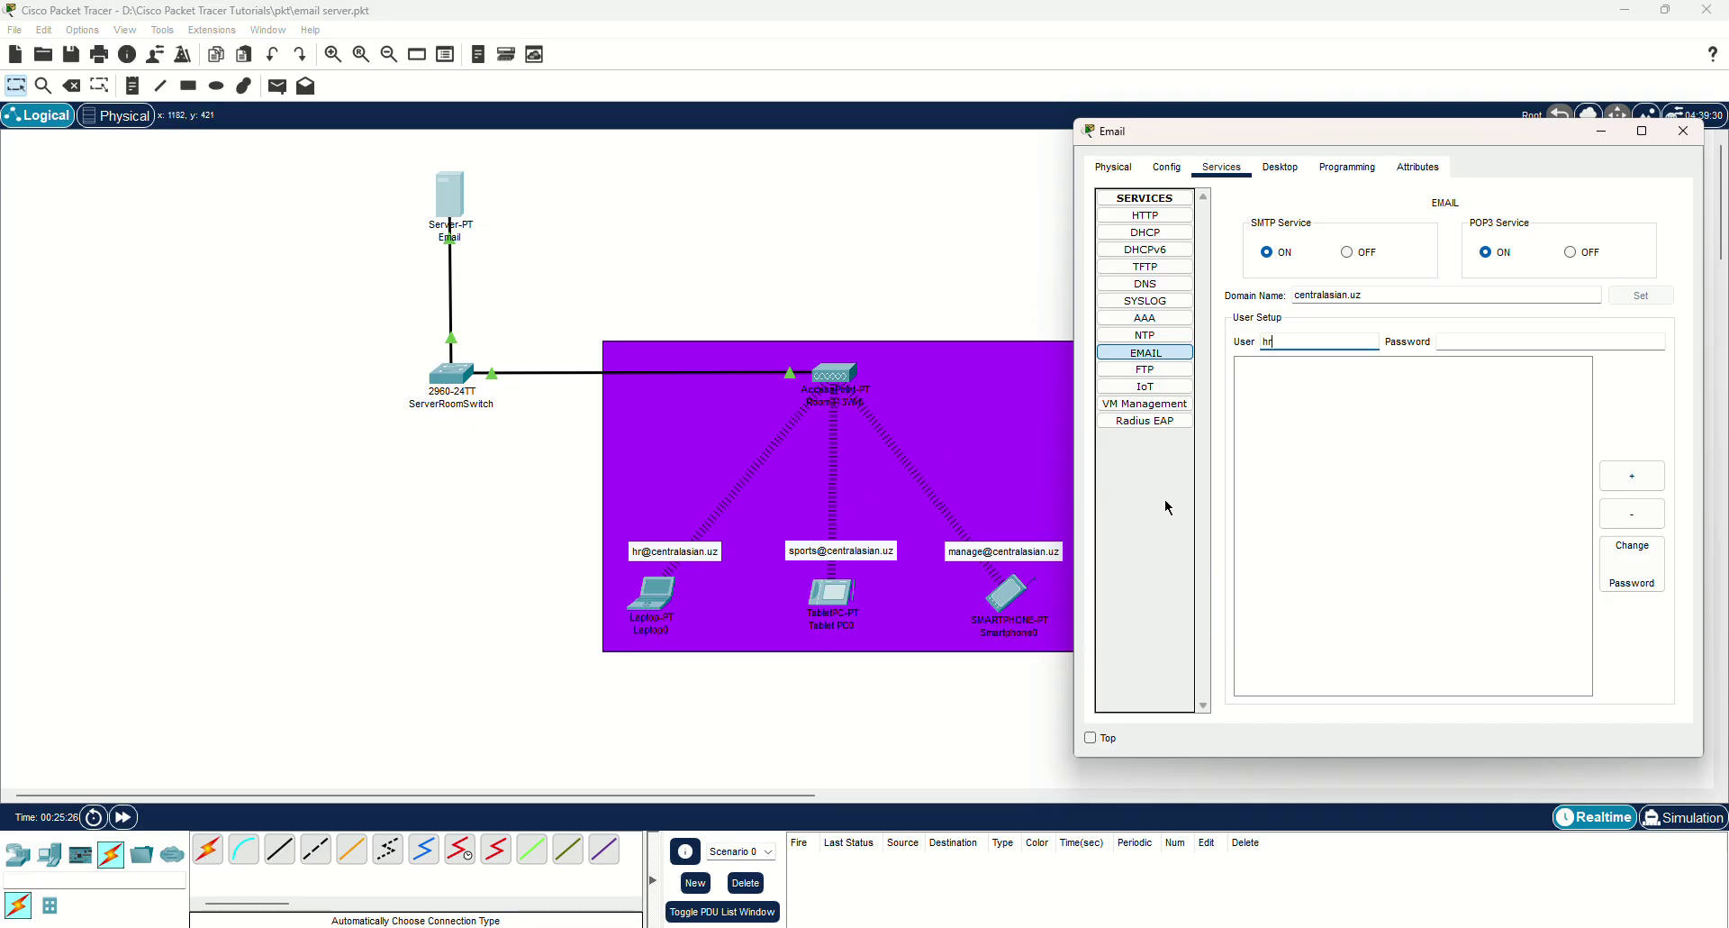
type("hr")
key("Tab")
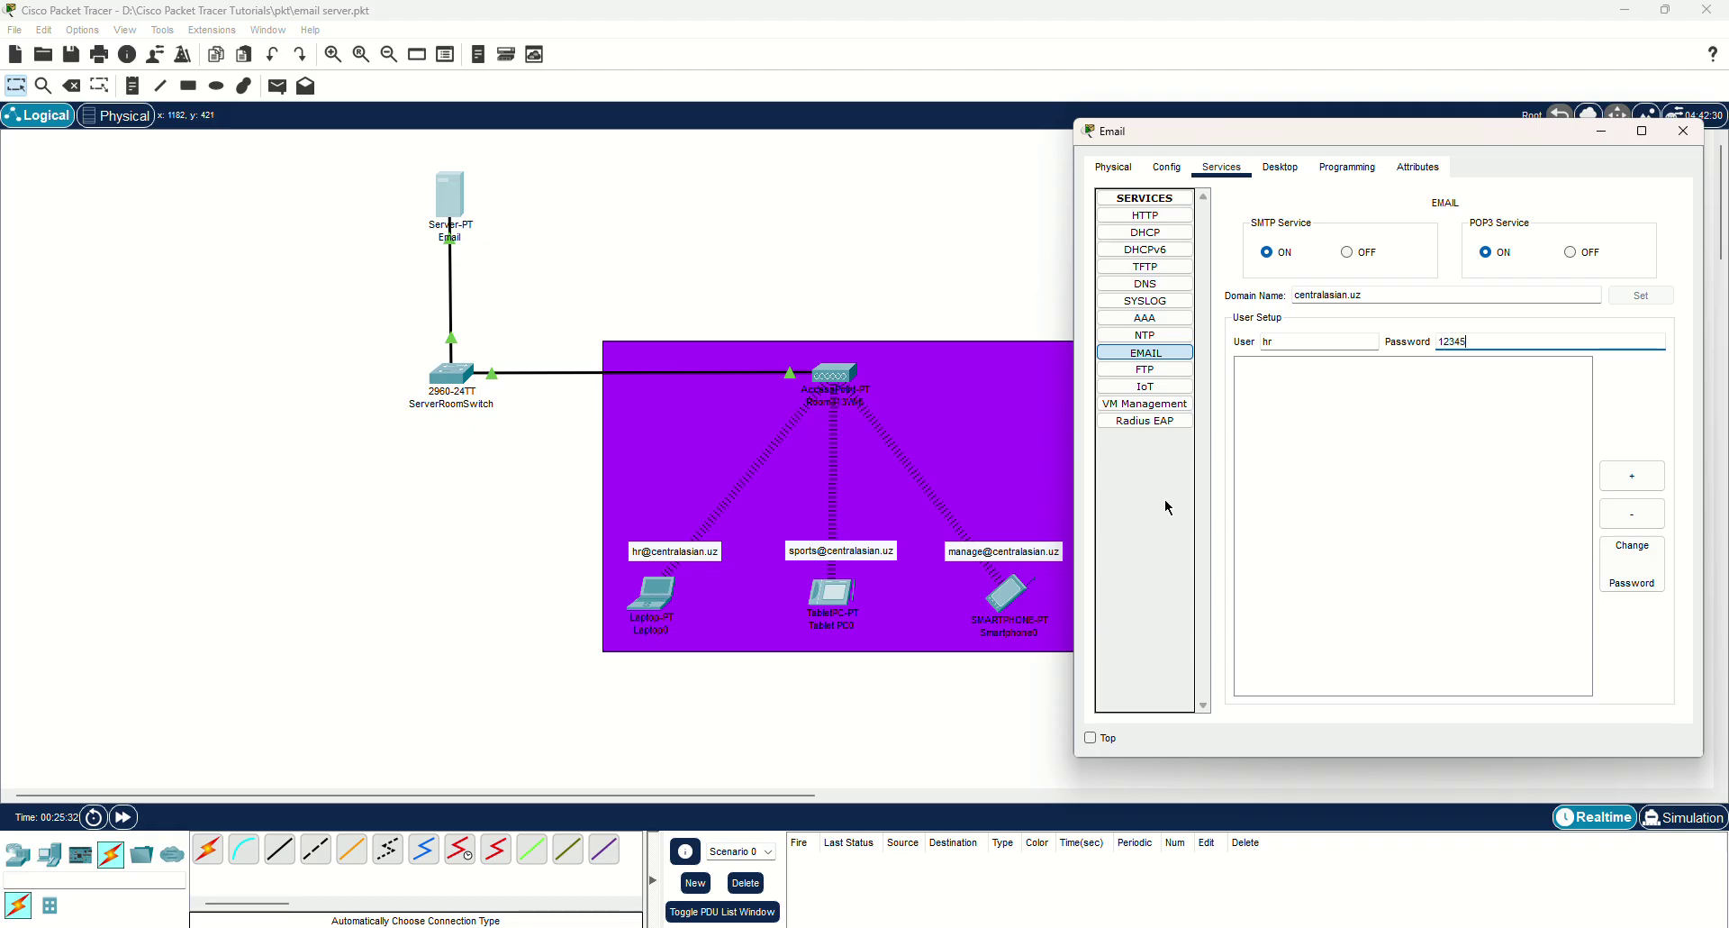
left_click(1632, 475)
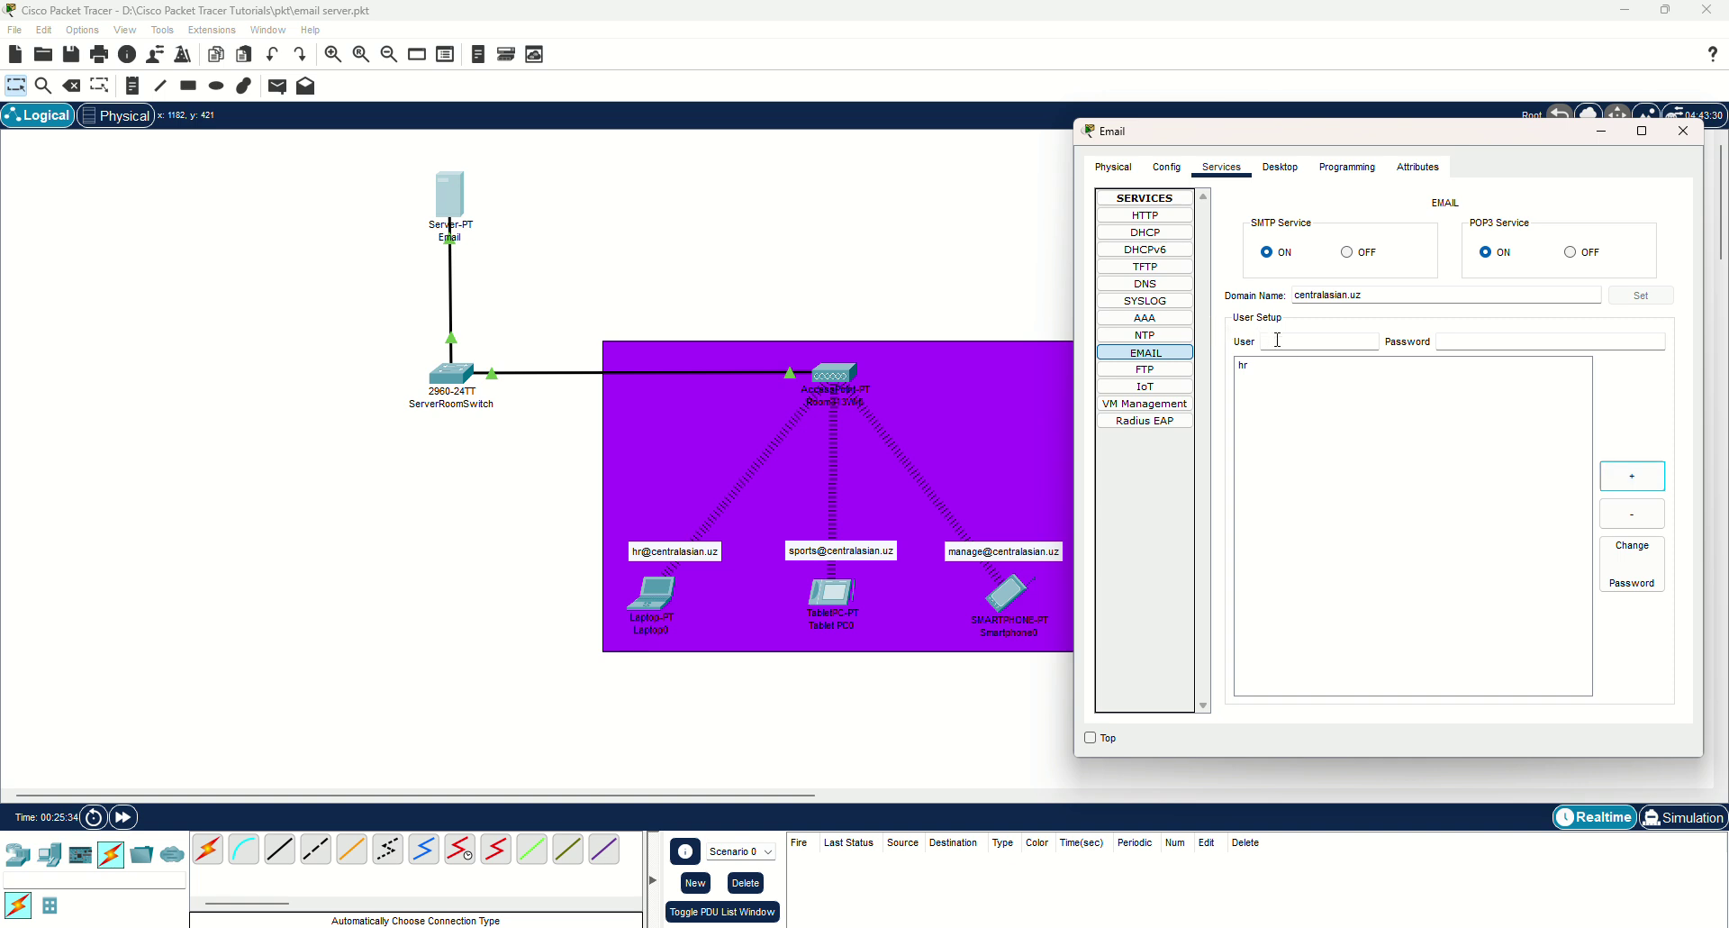
type("sport")
key("Tab")
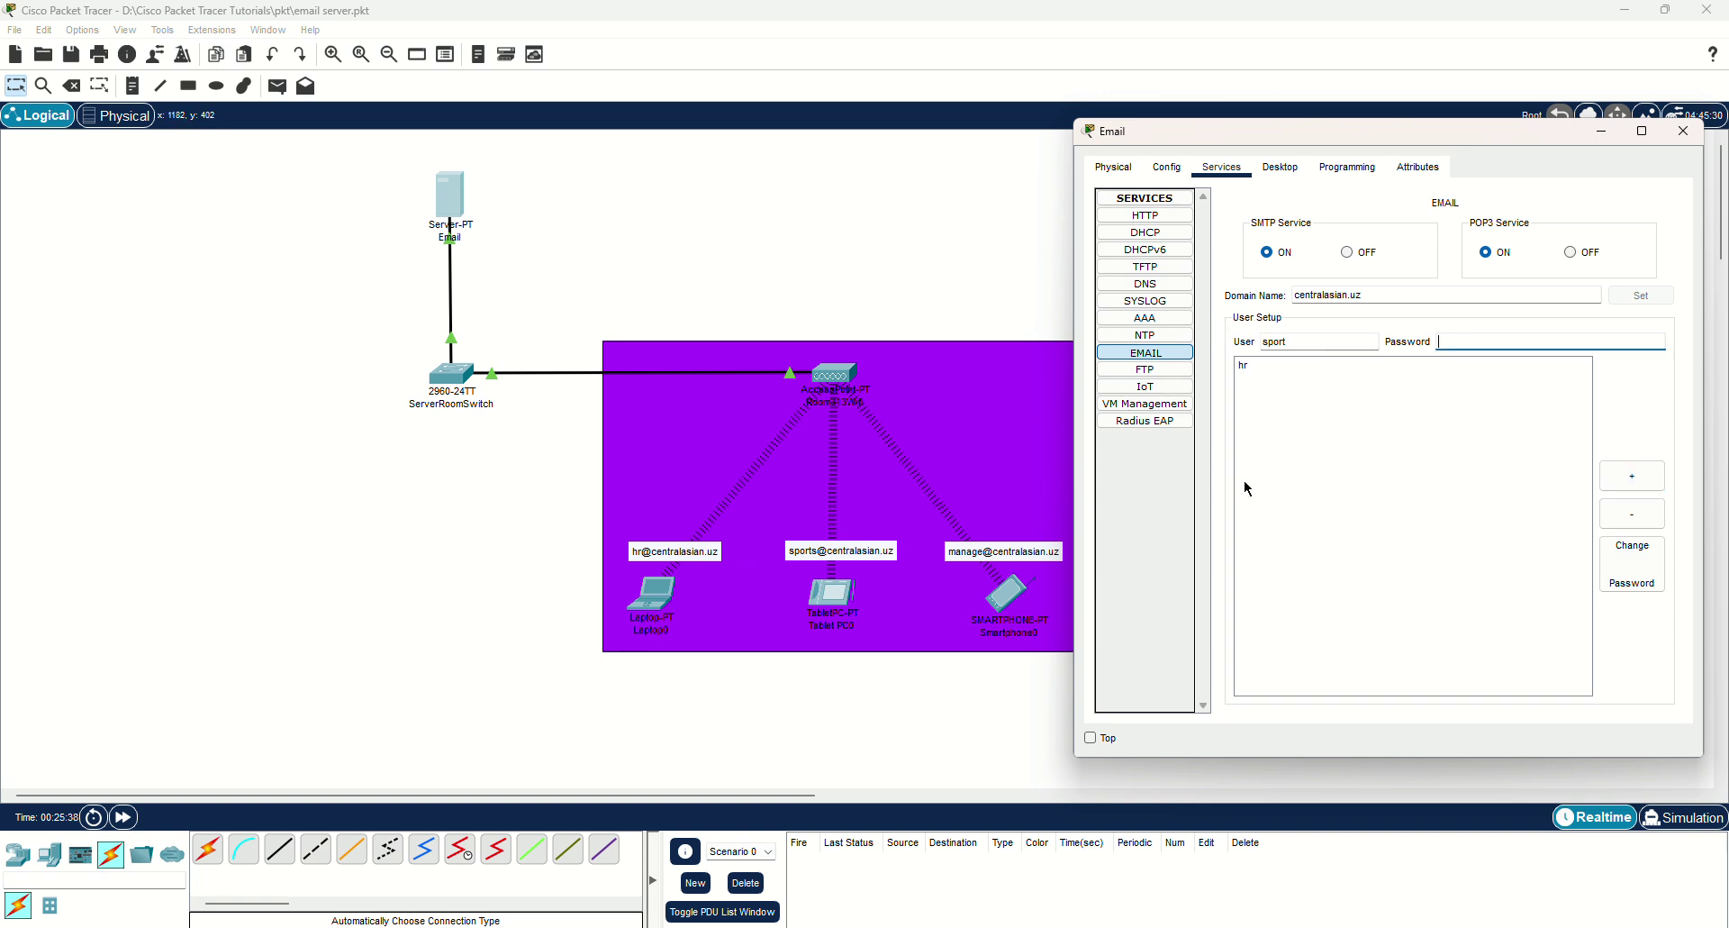
type("12345")
left_click(1631, 476)
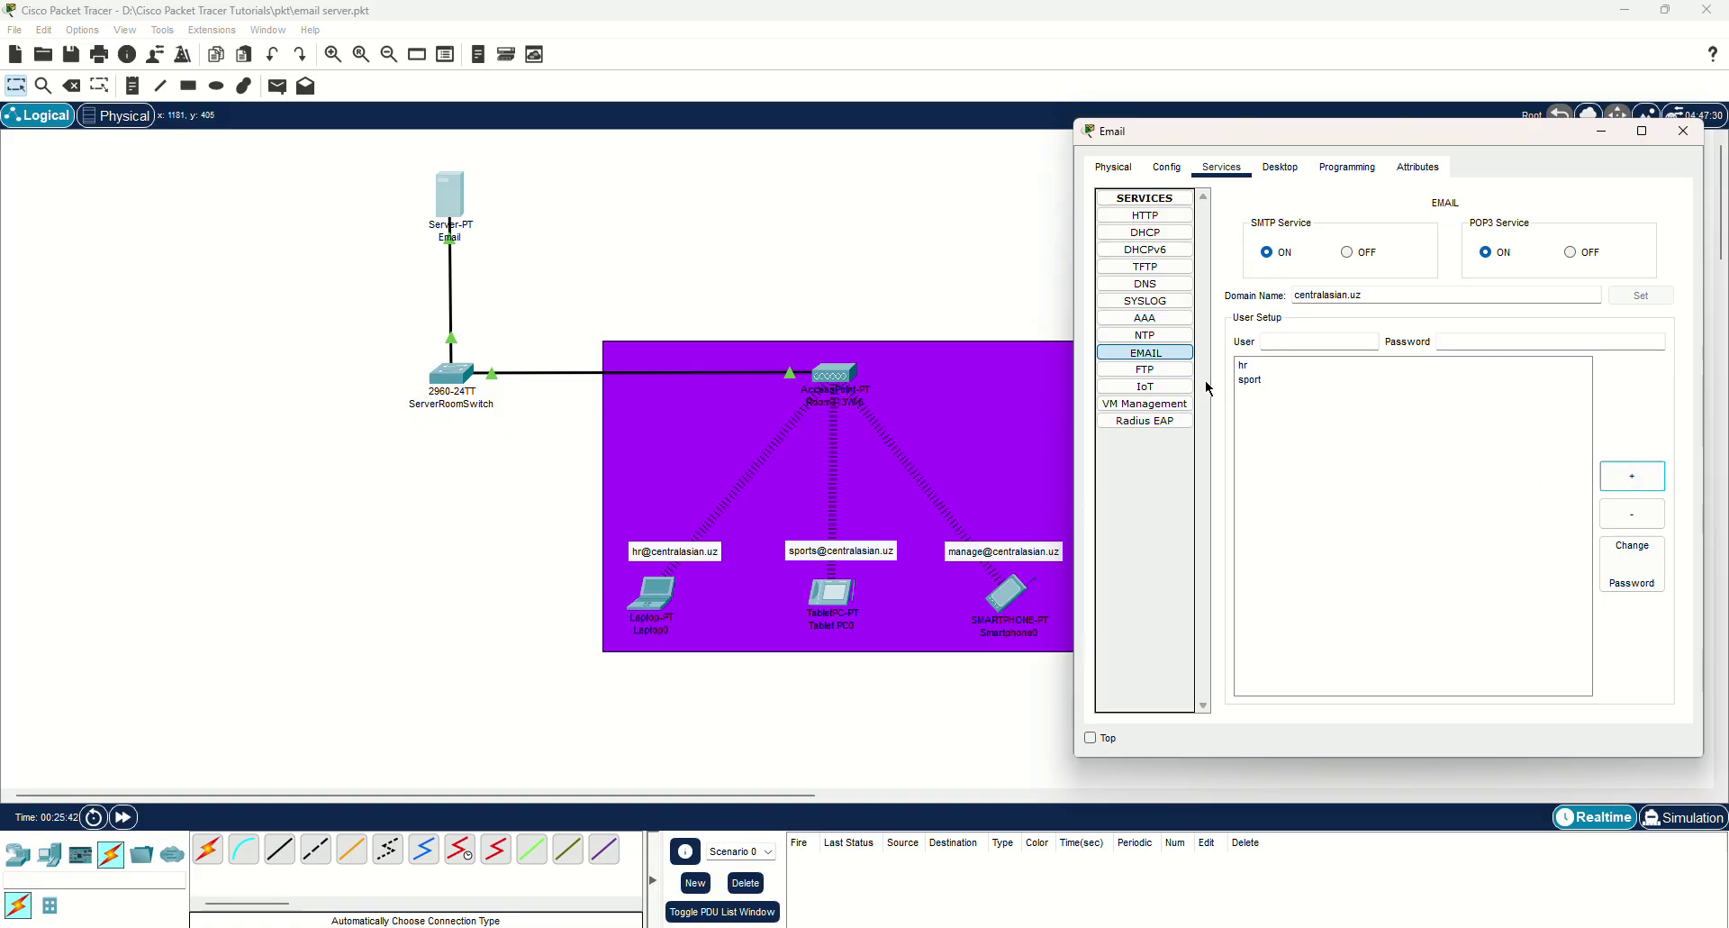
Add the third mail user manage with its password.
key("Tab")
left_click(1279, 343)
type("manage")
left_click(1512, 339)
type("12345")
left_click(1640, 473)
Verify 192.168.1.1/255.255.255.0 in FastEthernet0 and IP Configuration, then close the Email server.
left_click_drag(1278, 135, 1262, 133)
left_click(1167, 168)
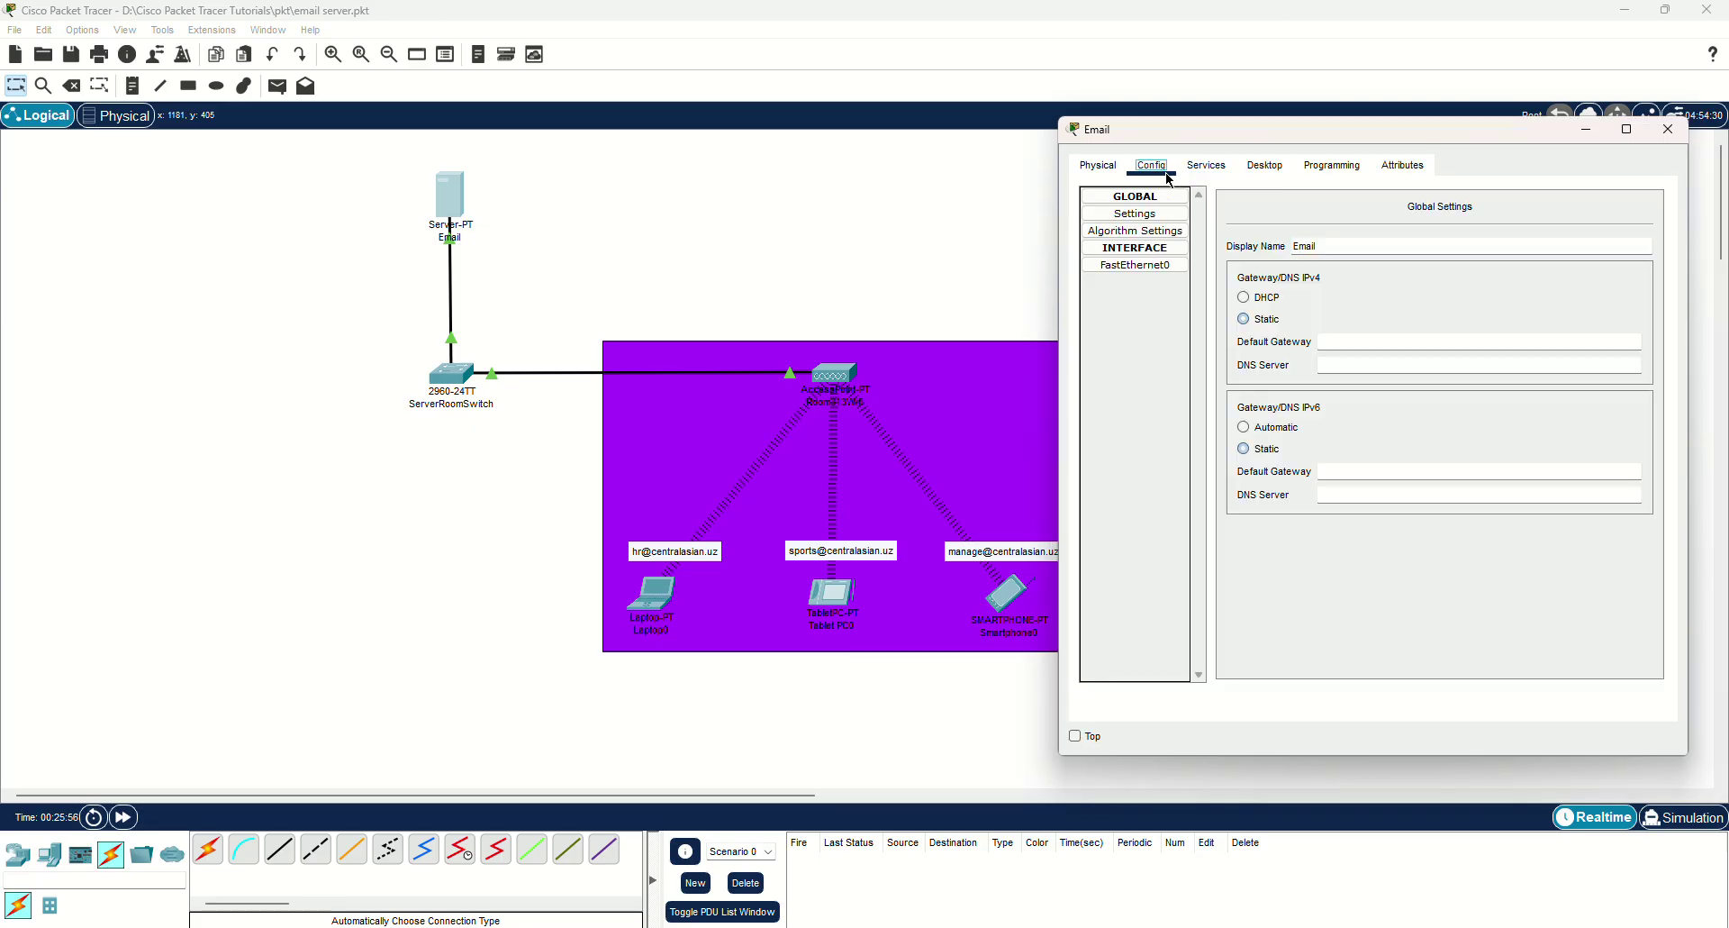
left_click(1121, 266)
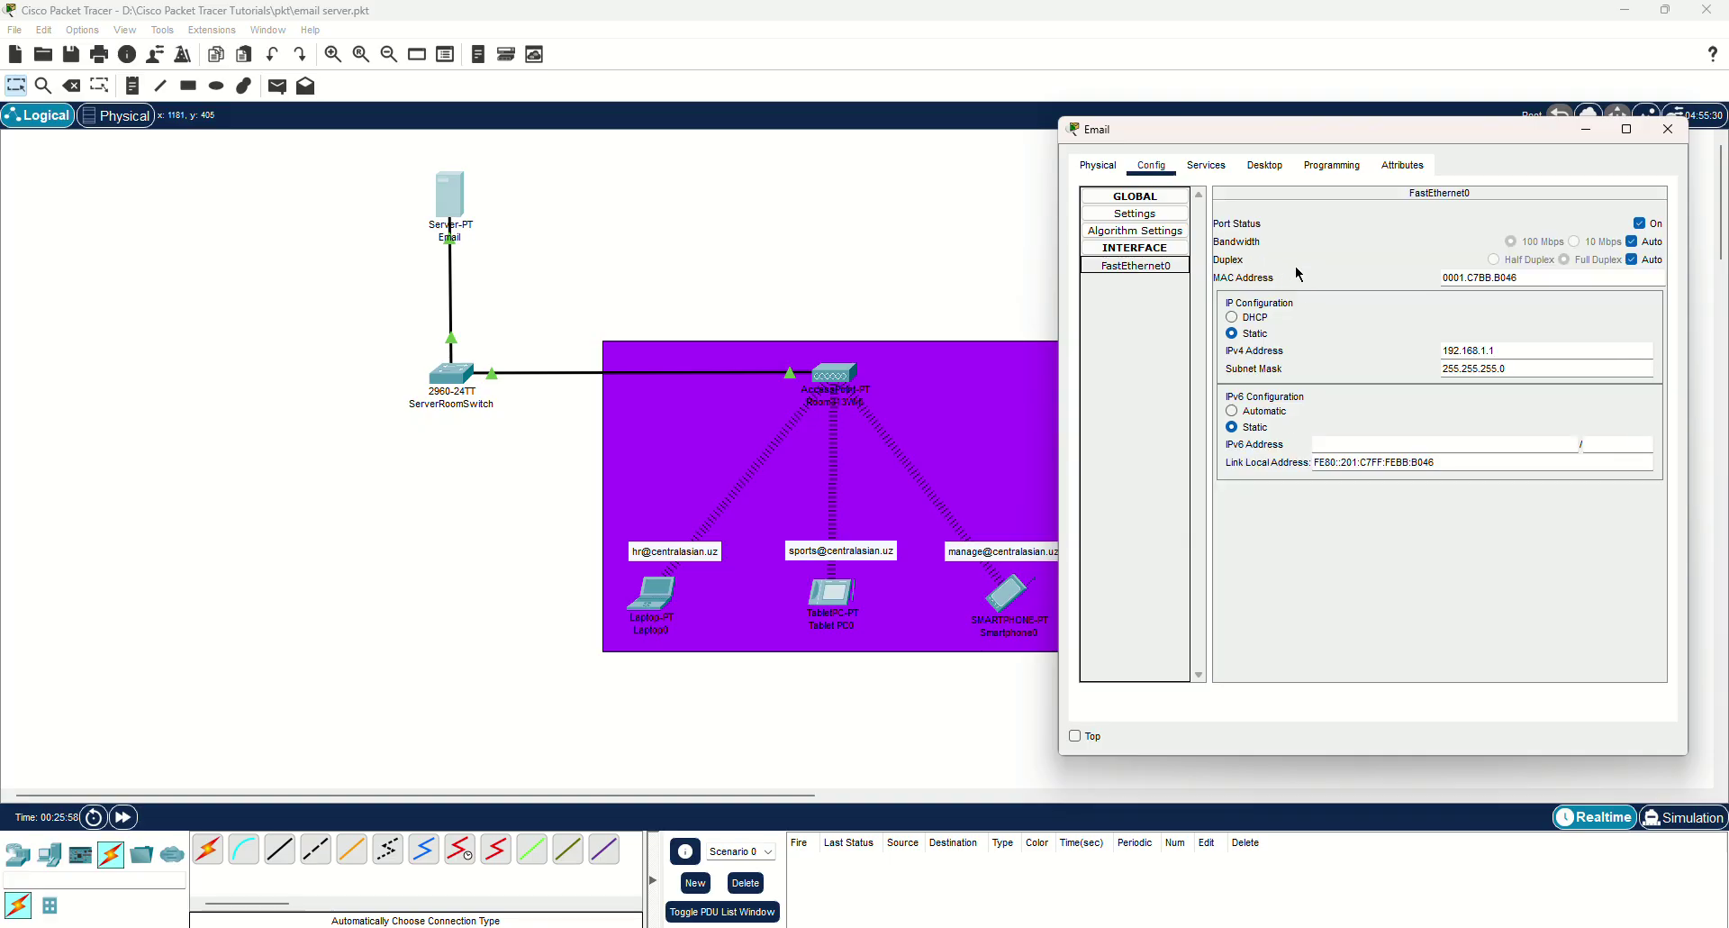
left_click(1265, 165)
left_click(1148, 254)
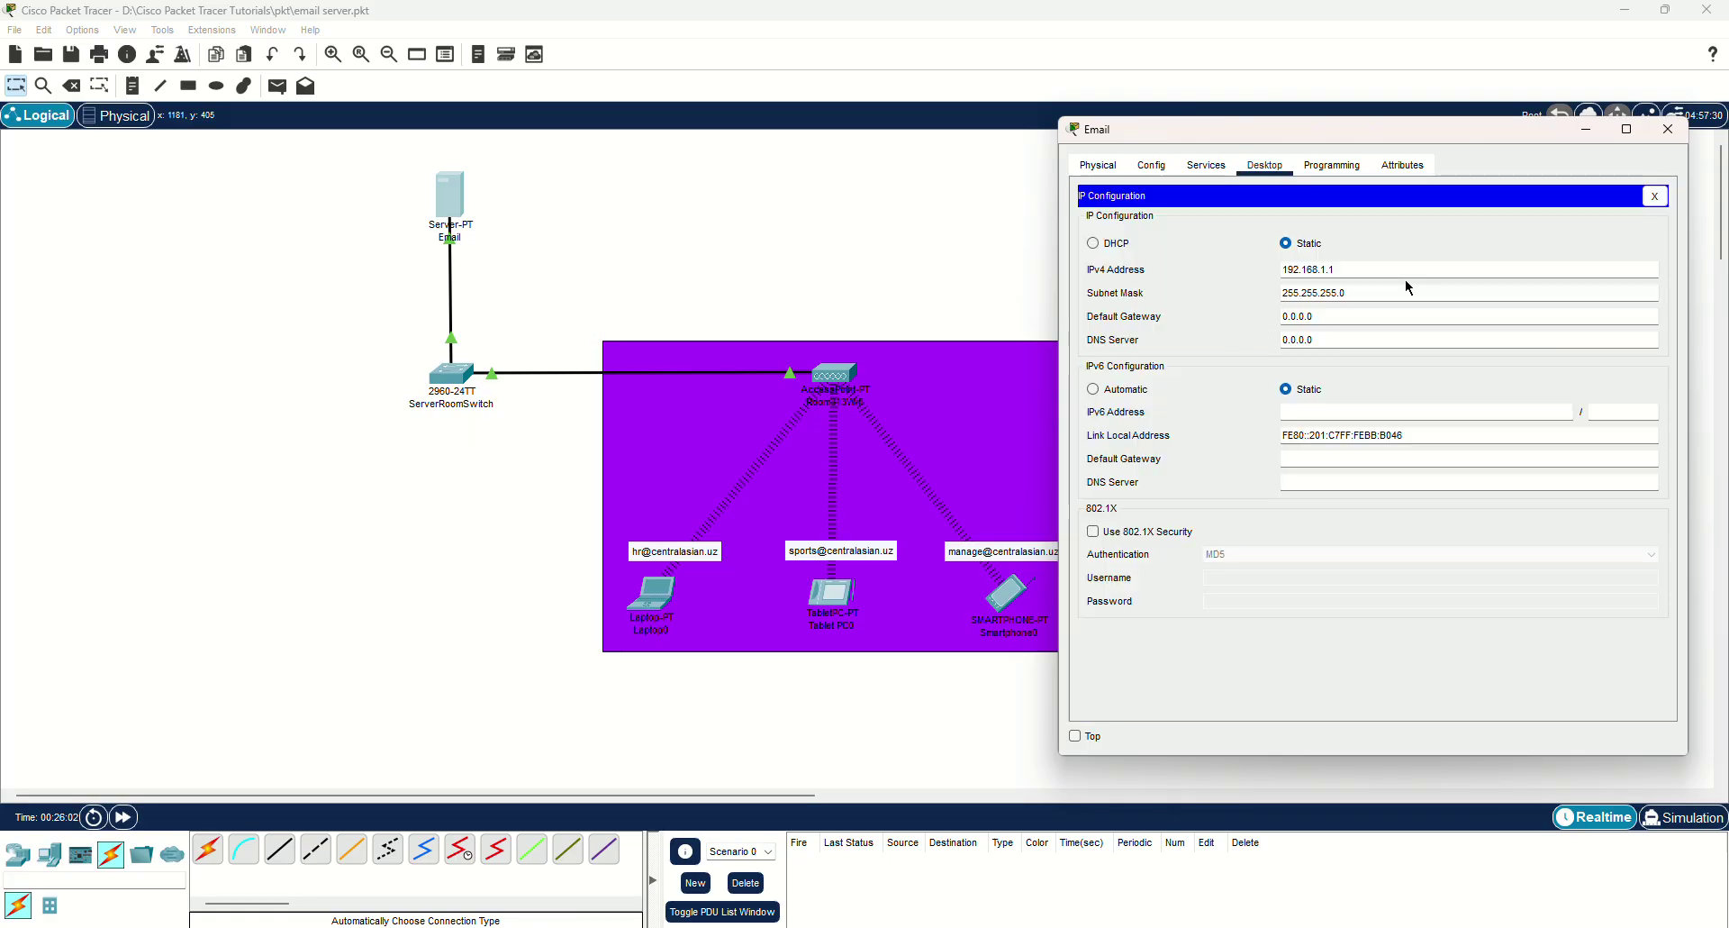
left_click_drag(1339, 269, 1207, 271)
left_click(1397, 268)
left_click(1668, 129)
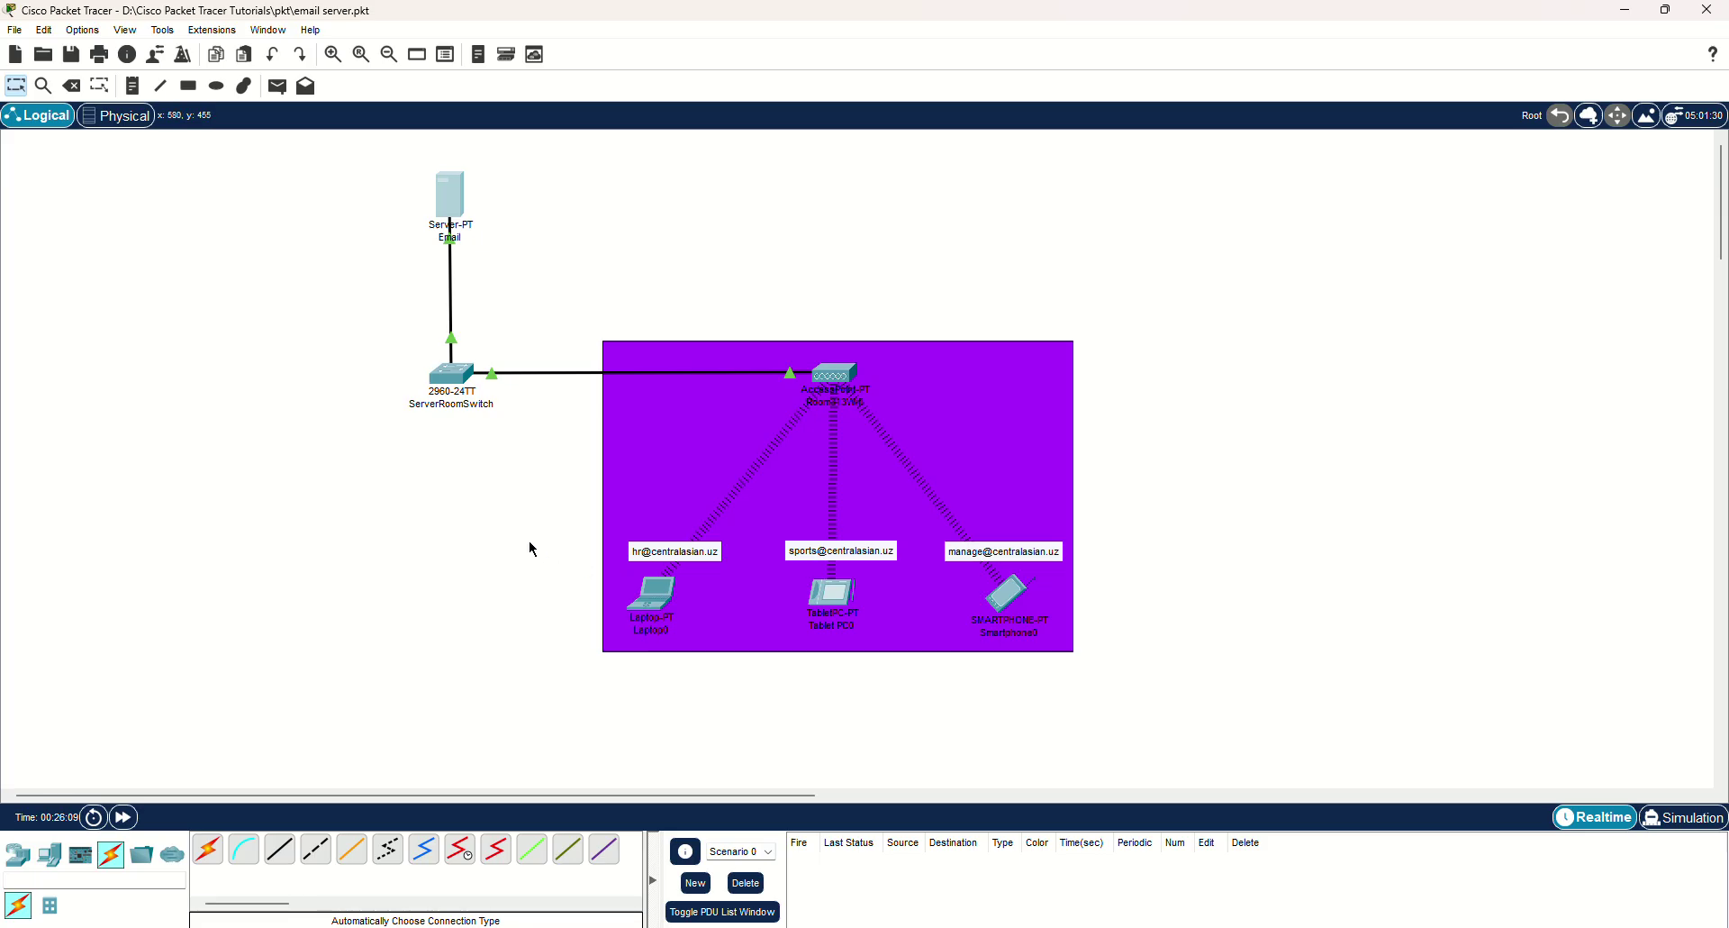
Launch Laptop0's Email app from its Desktop tab to reach the empty Configure Mail form.
left_click_drag(312, 164, 1099, 619)
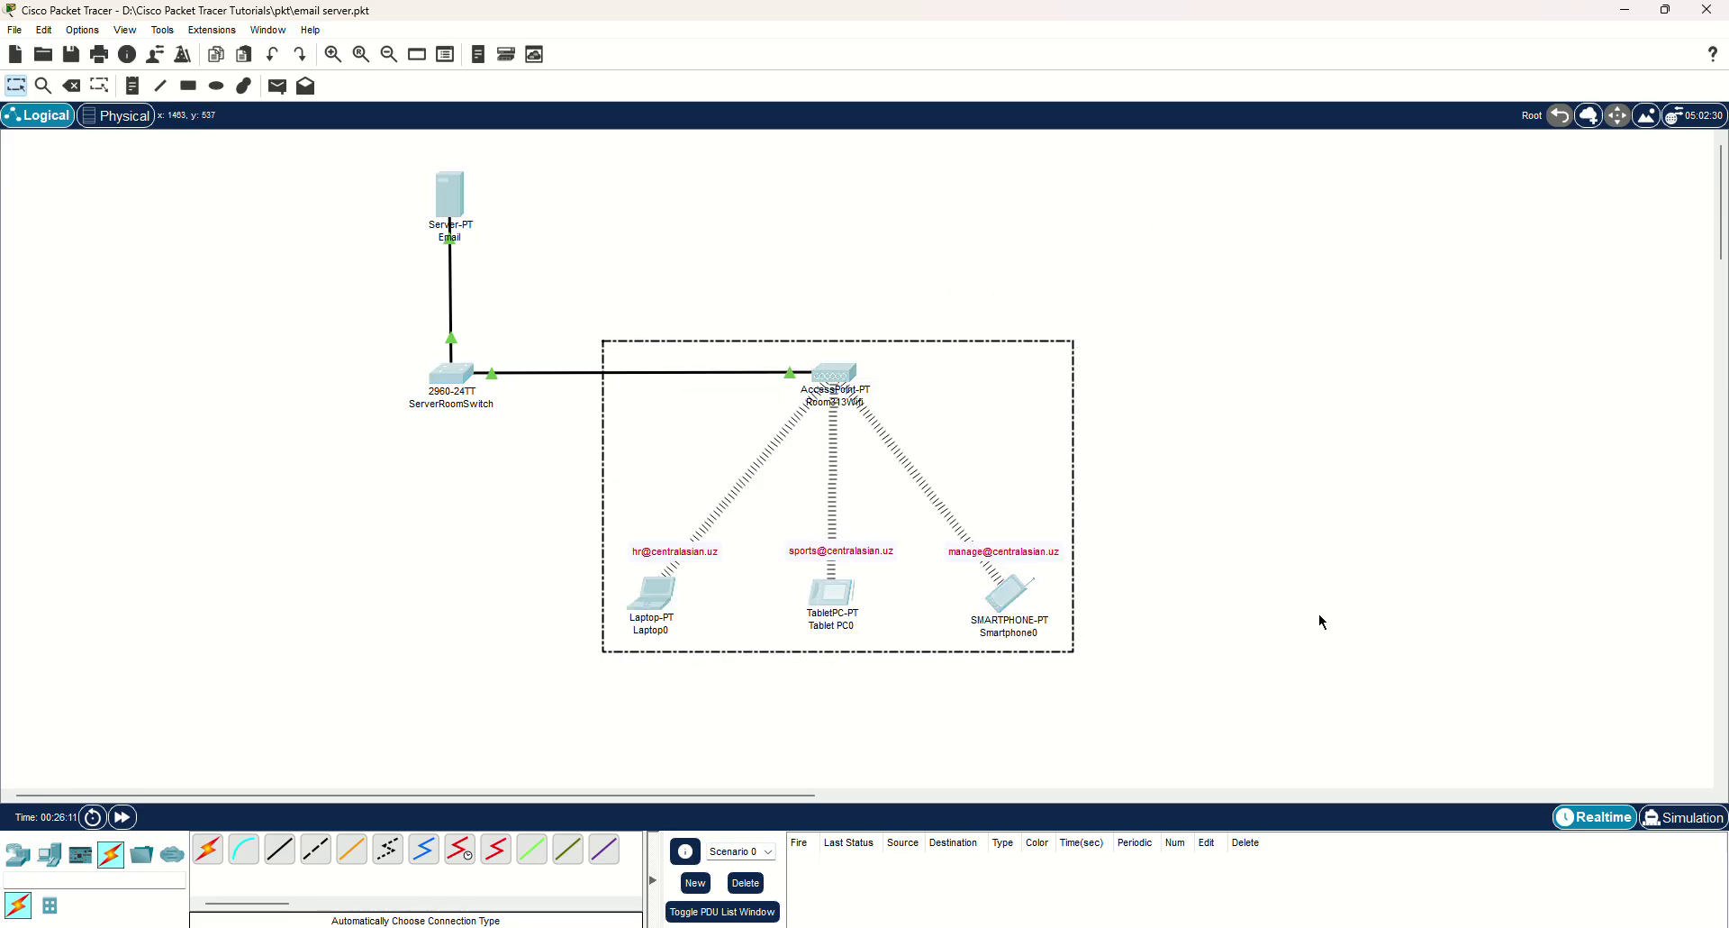
left_click(1320, 617)
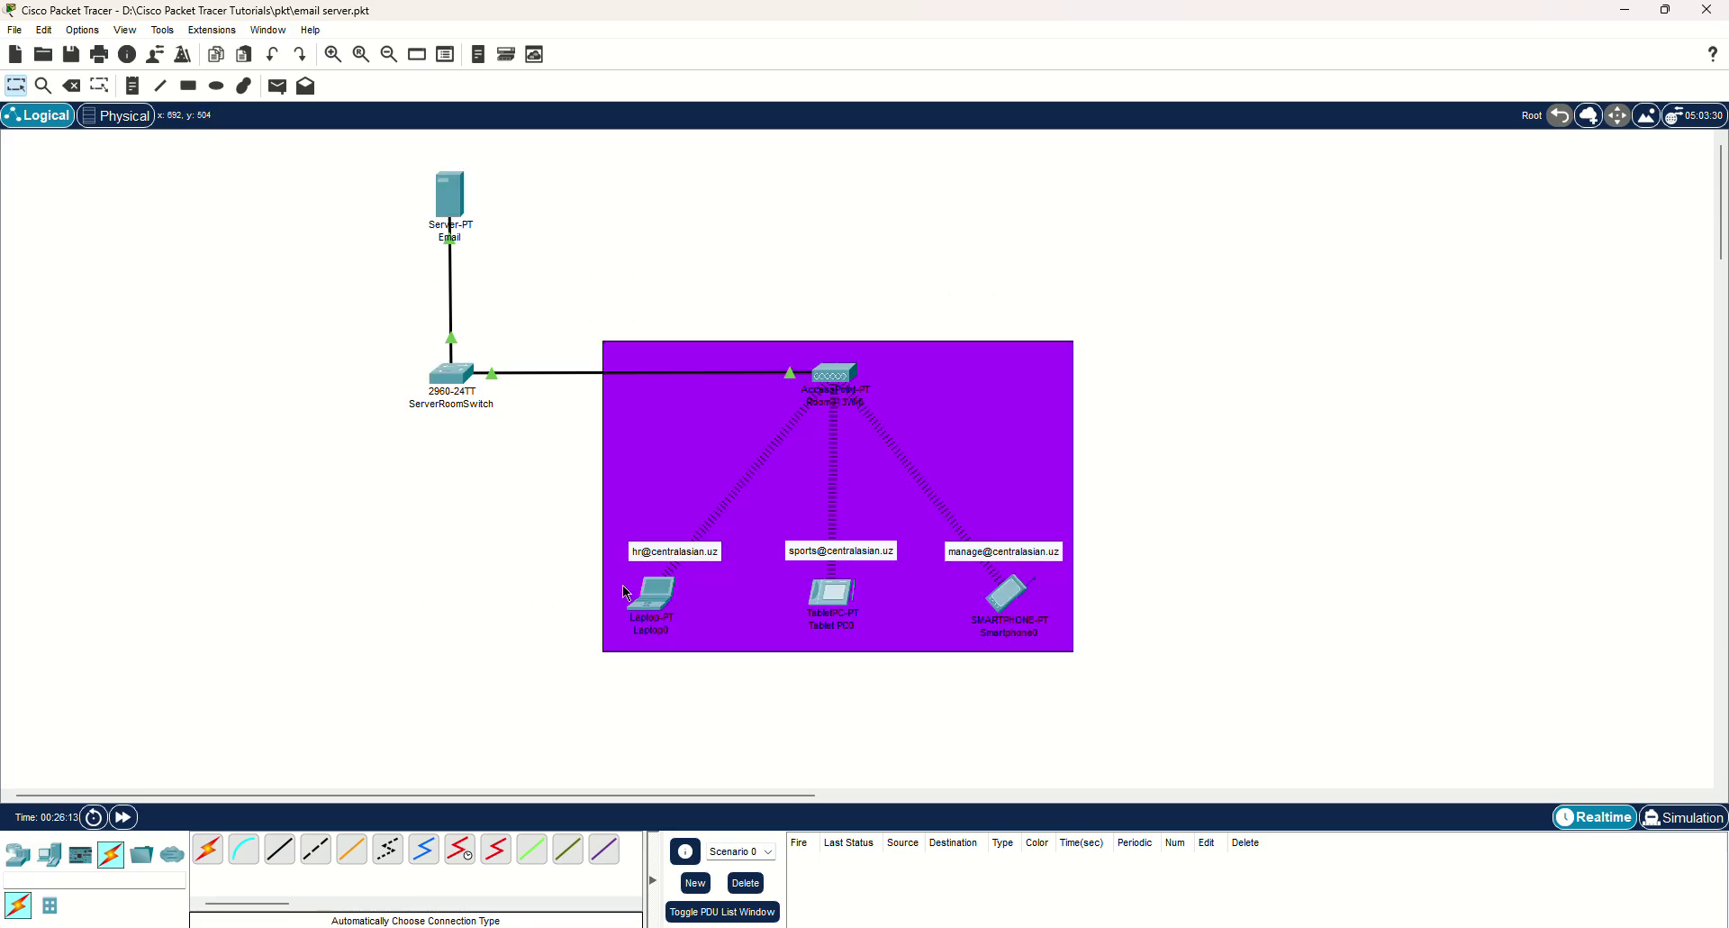
left_click(665, 596)
left_click_drag(922, 200, 1297, 202)
left_click(1176, 238)
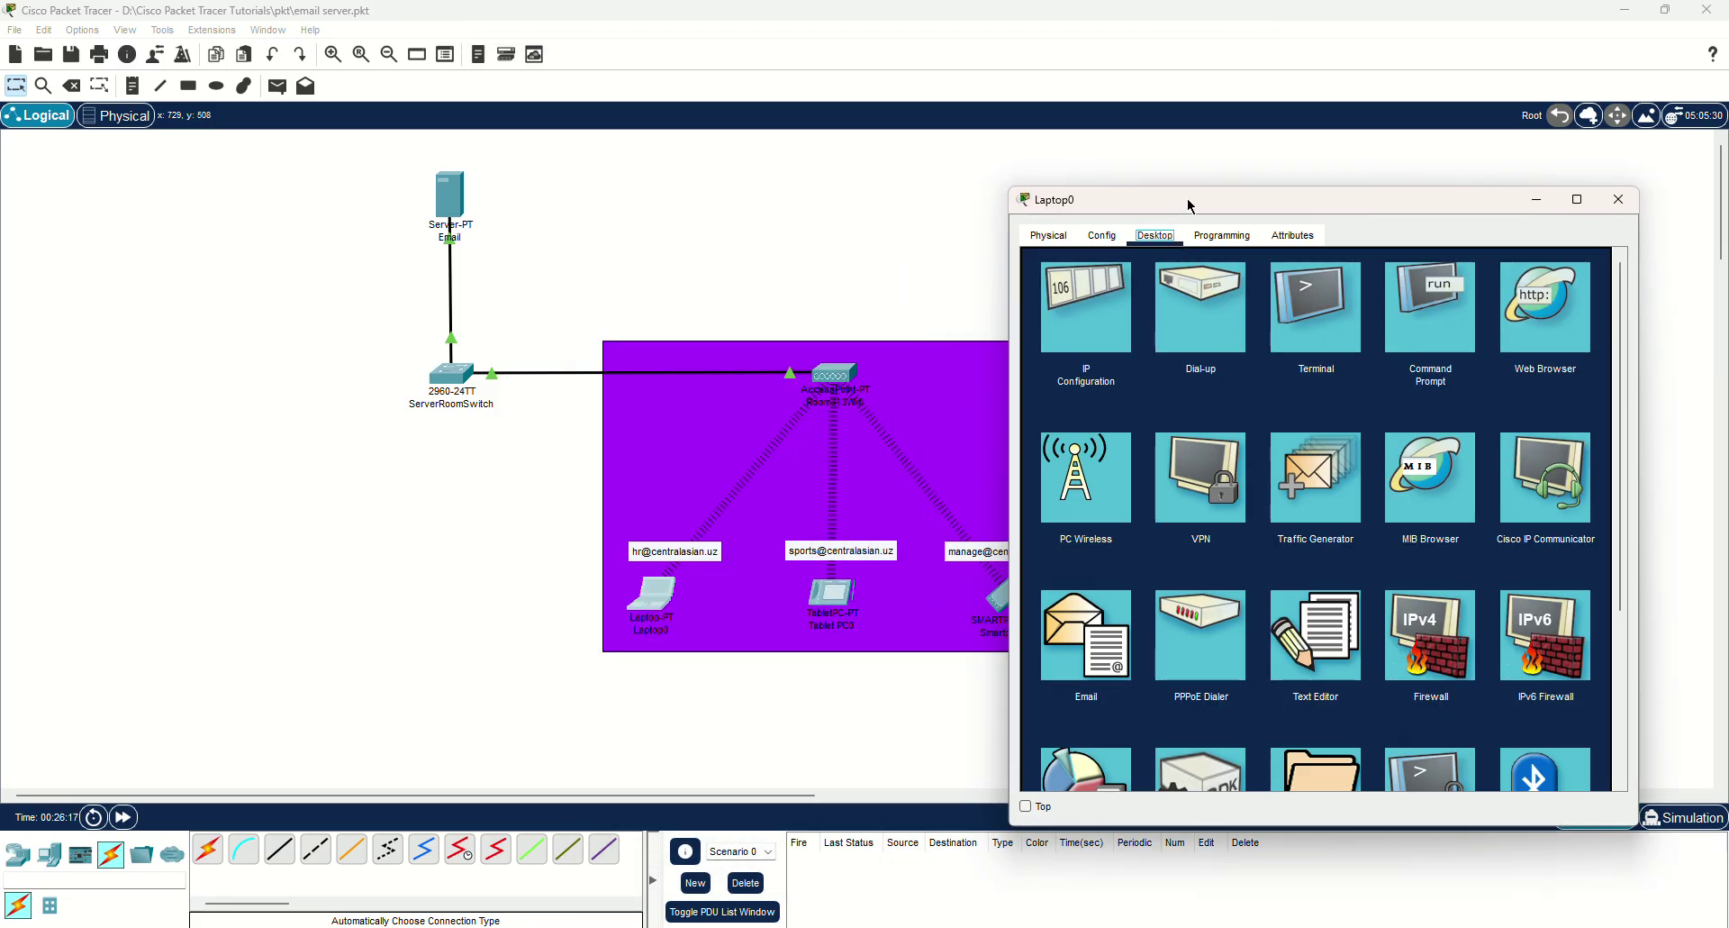
left_click_drag(1188, 201, 1203, 158)
scroll(1194, 412, "down", 3)
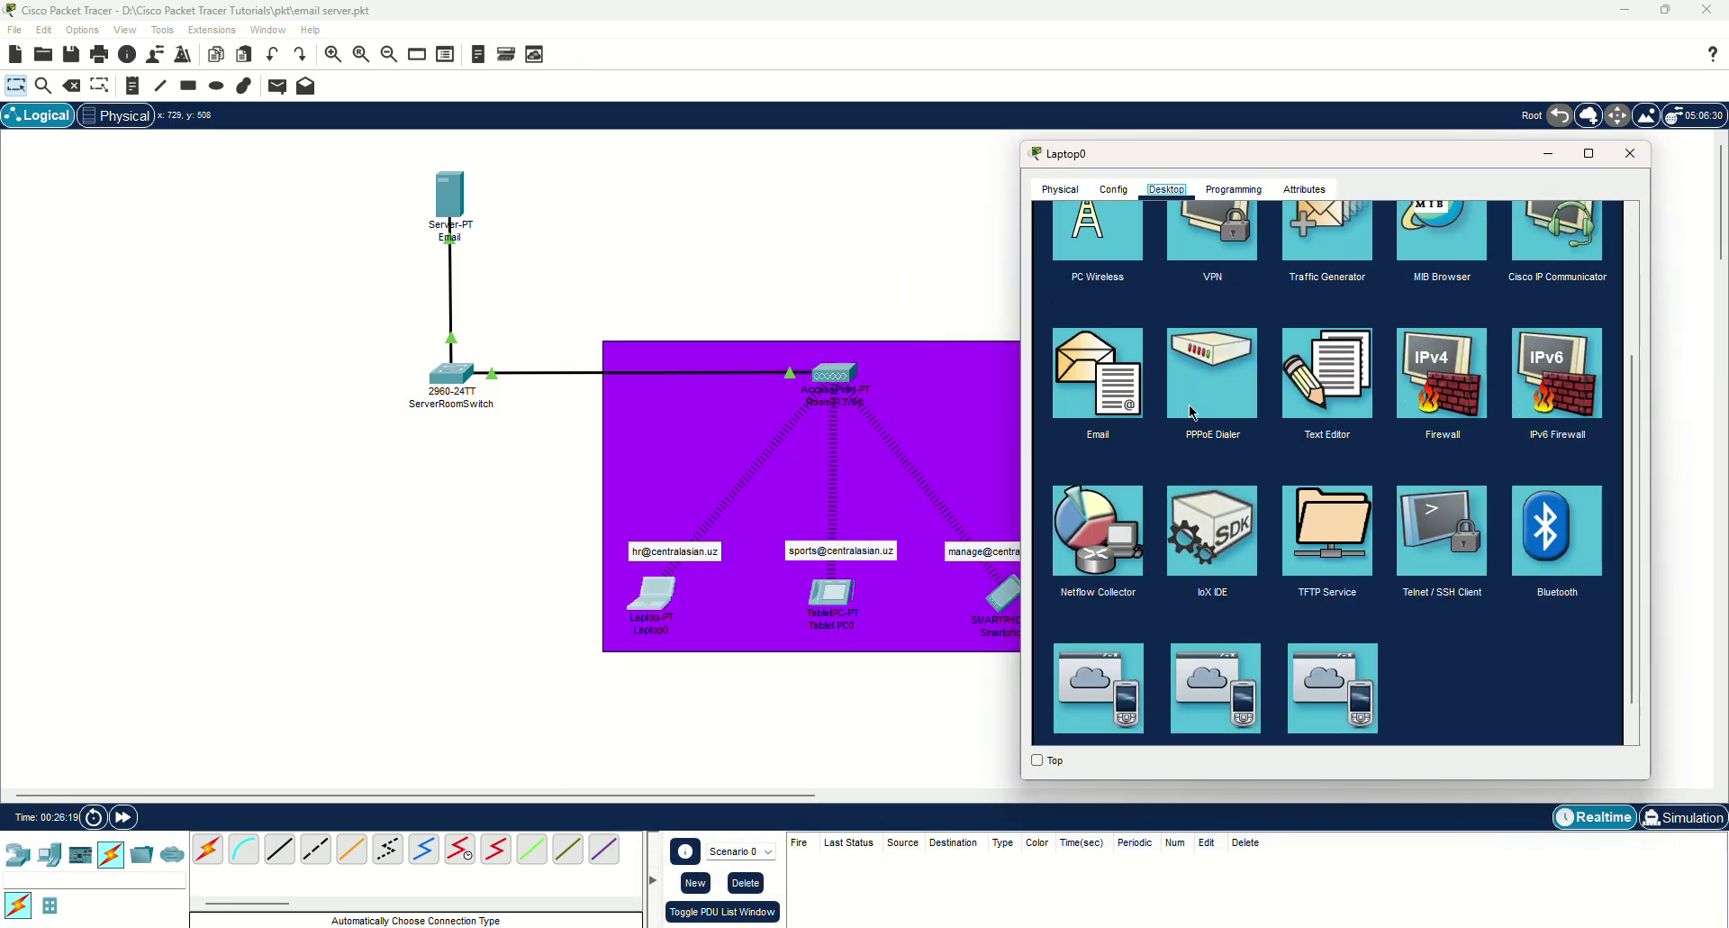
scroll(1194, 413, "up", 3)
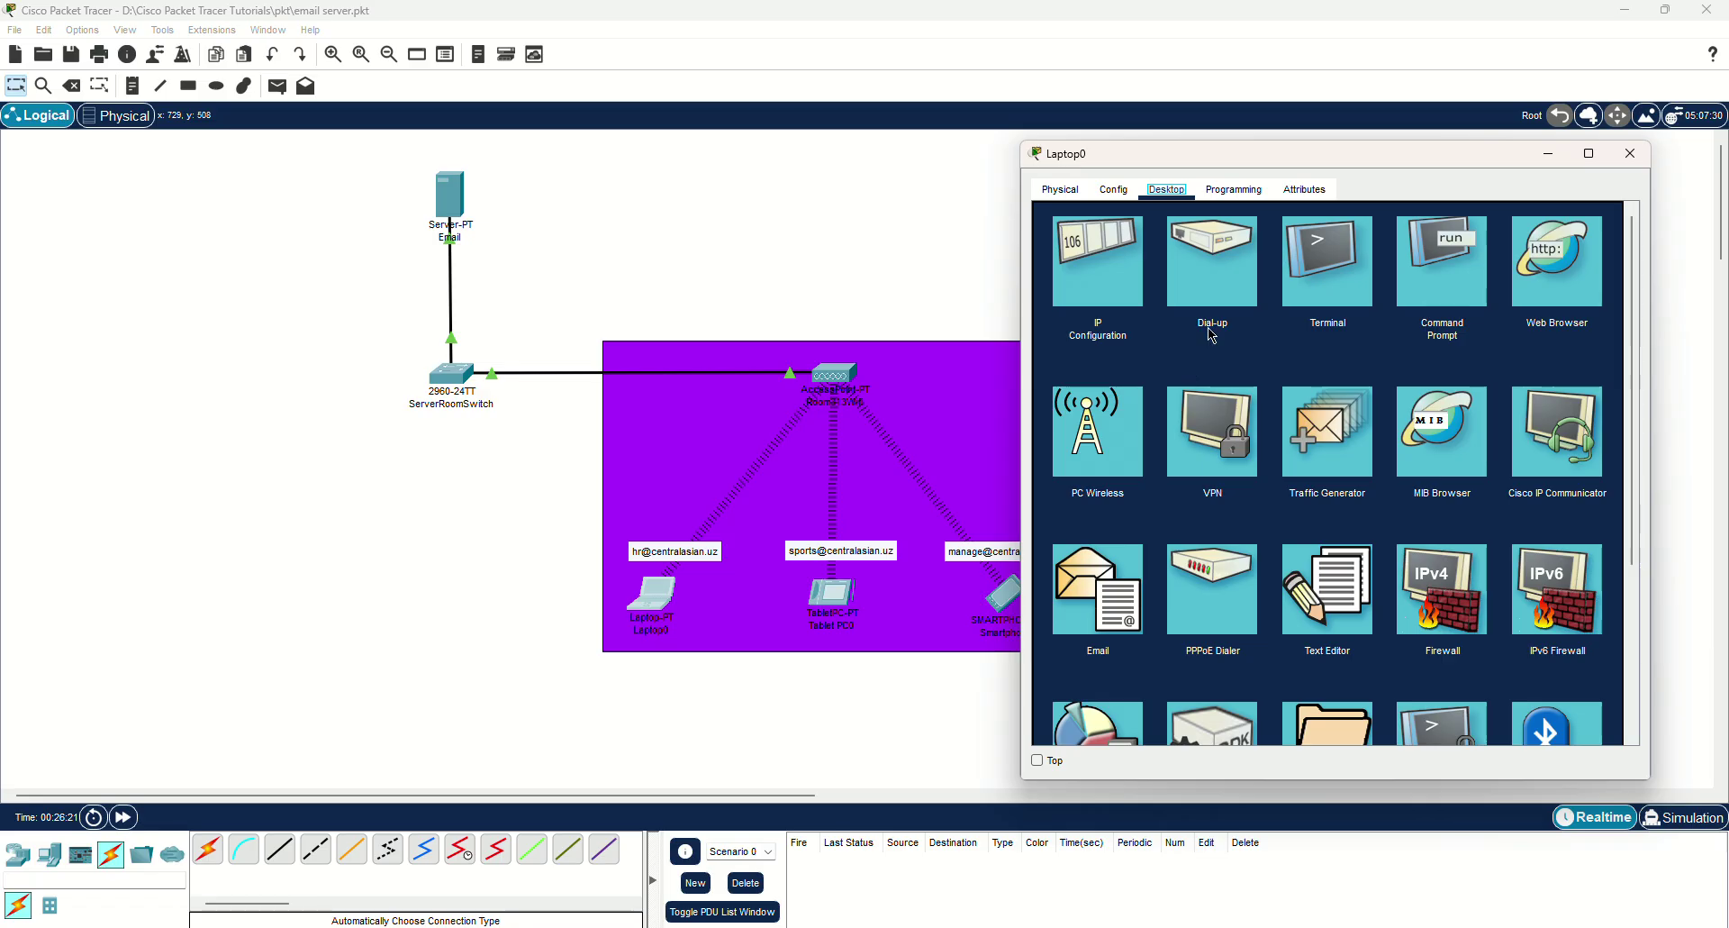
scroll(1310, 414, "down", 2)
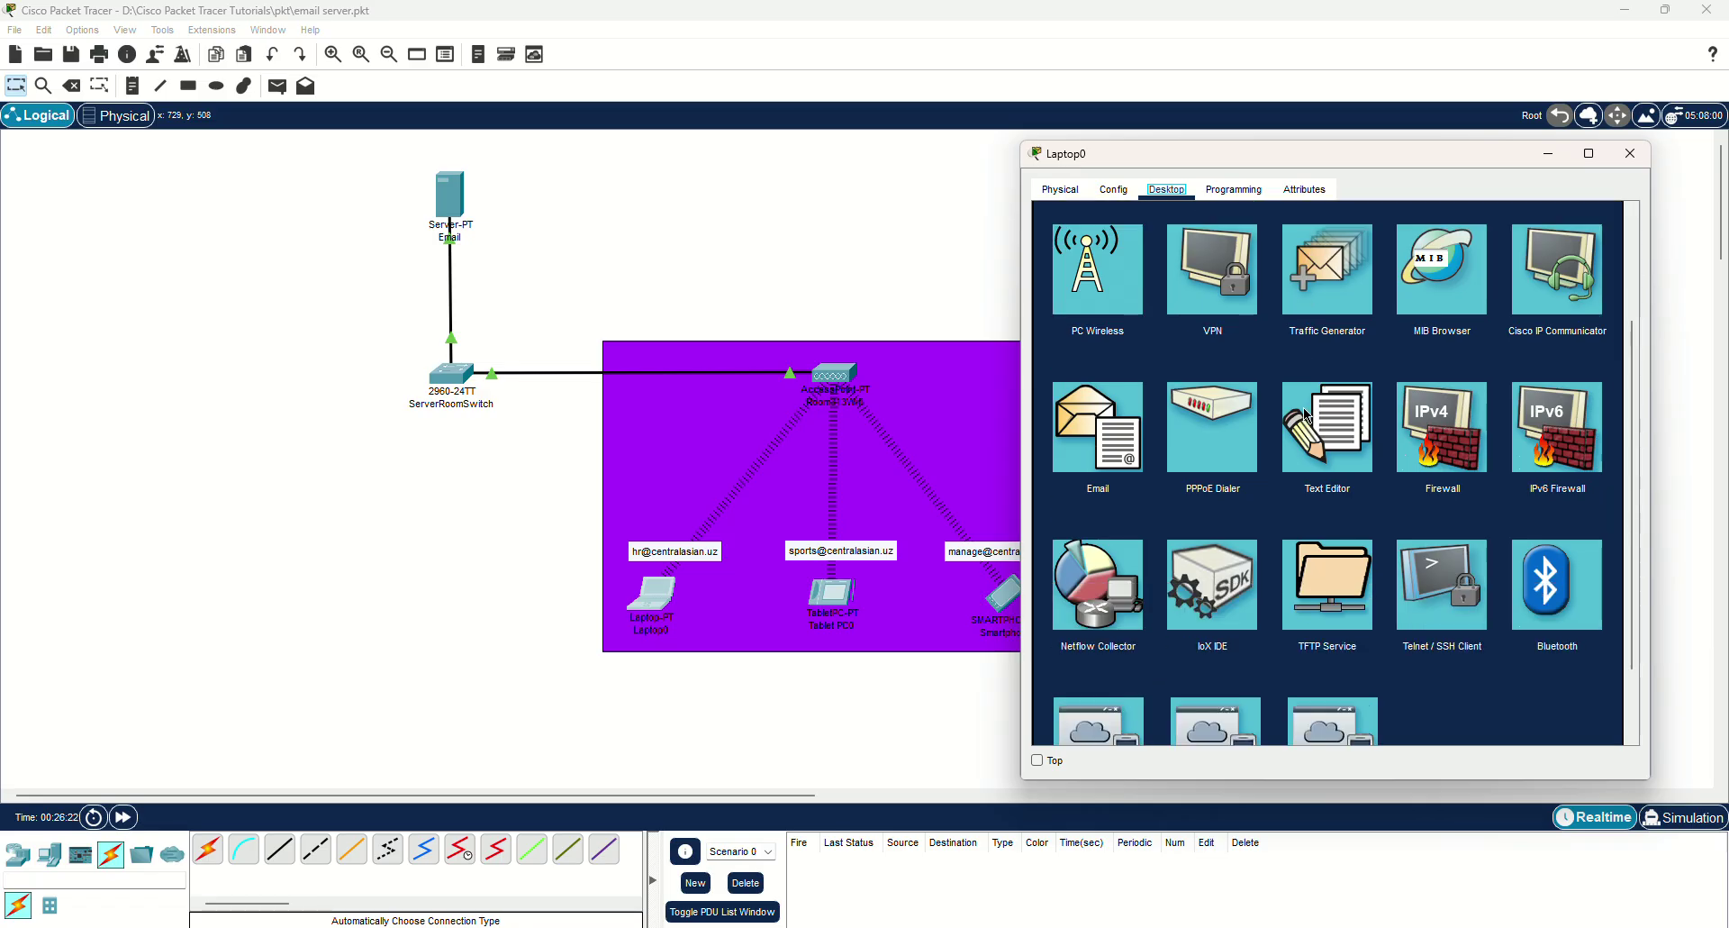
left_click(1103, 447)
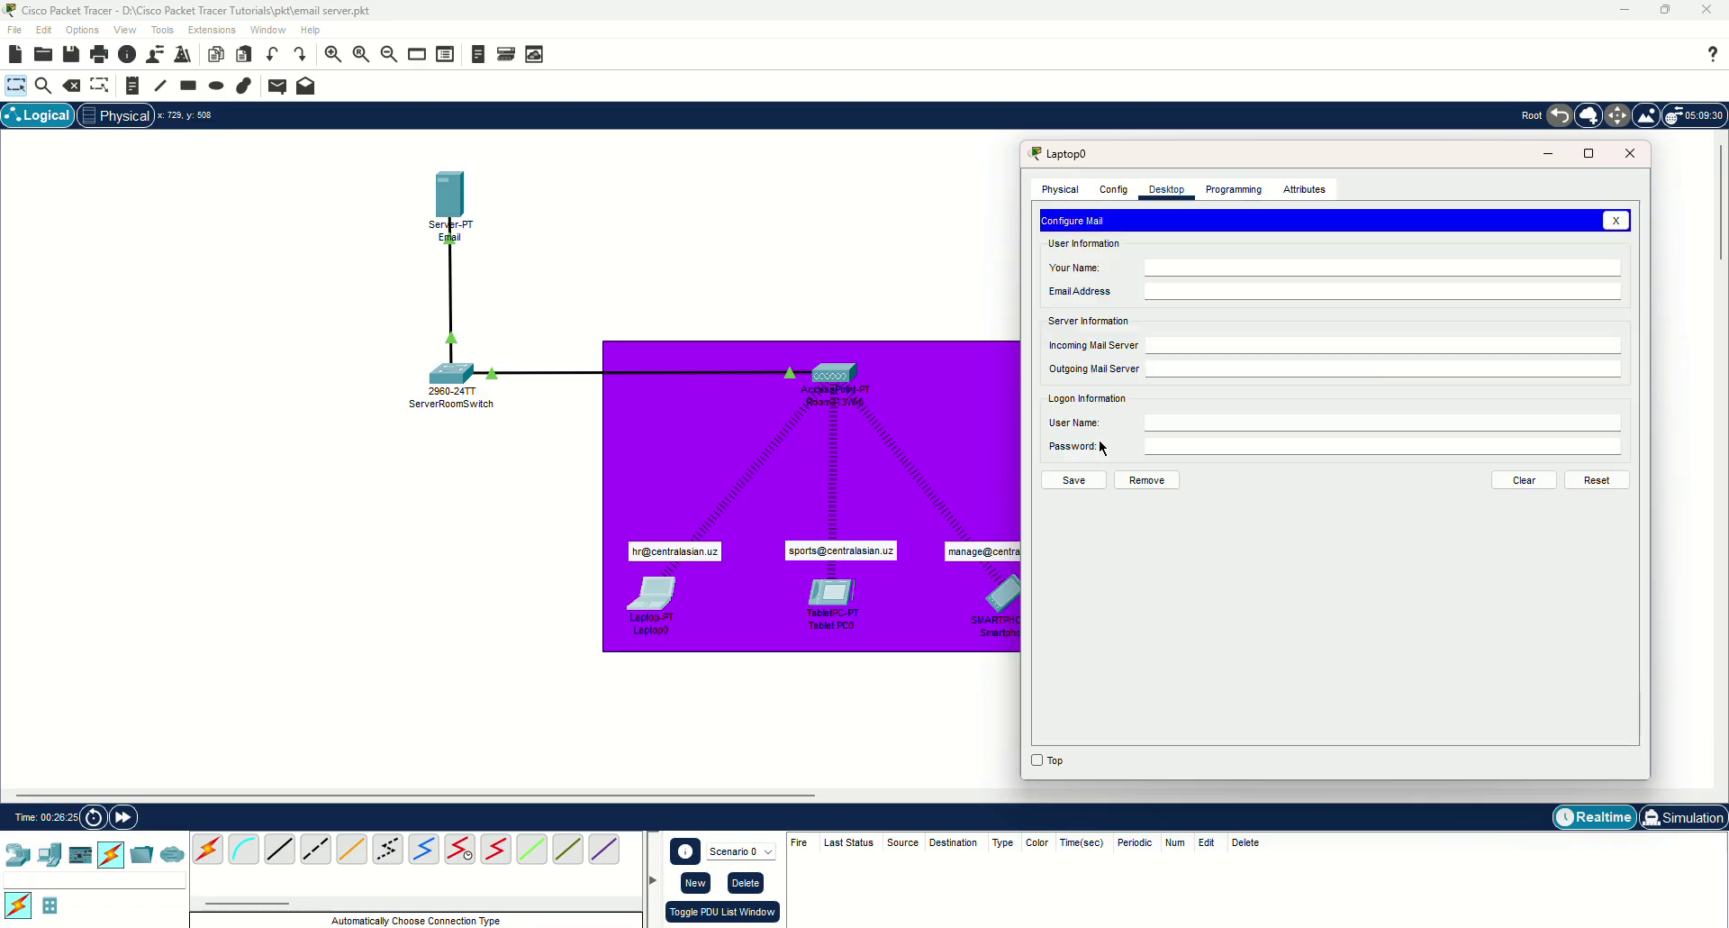
Enter display name 'HR User' and the hr e-mail address in Configure Mail.
left_click(1189, 268)
left_click_drag(1223, 149, 1279, 150)
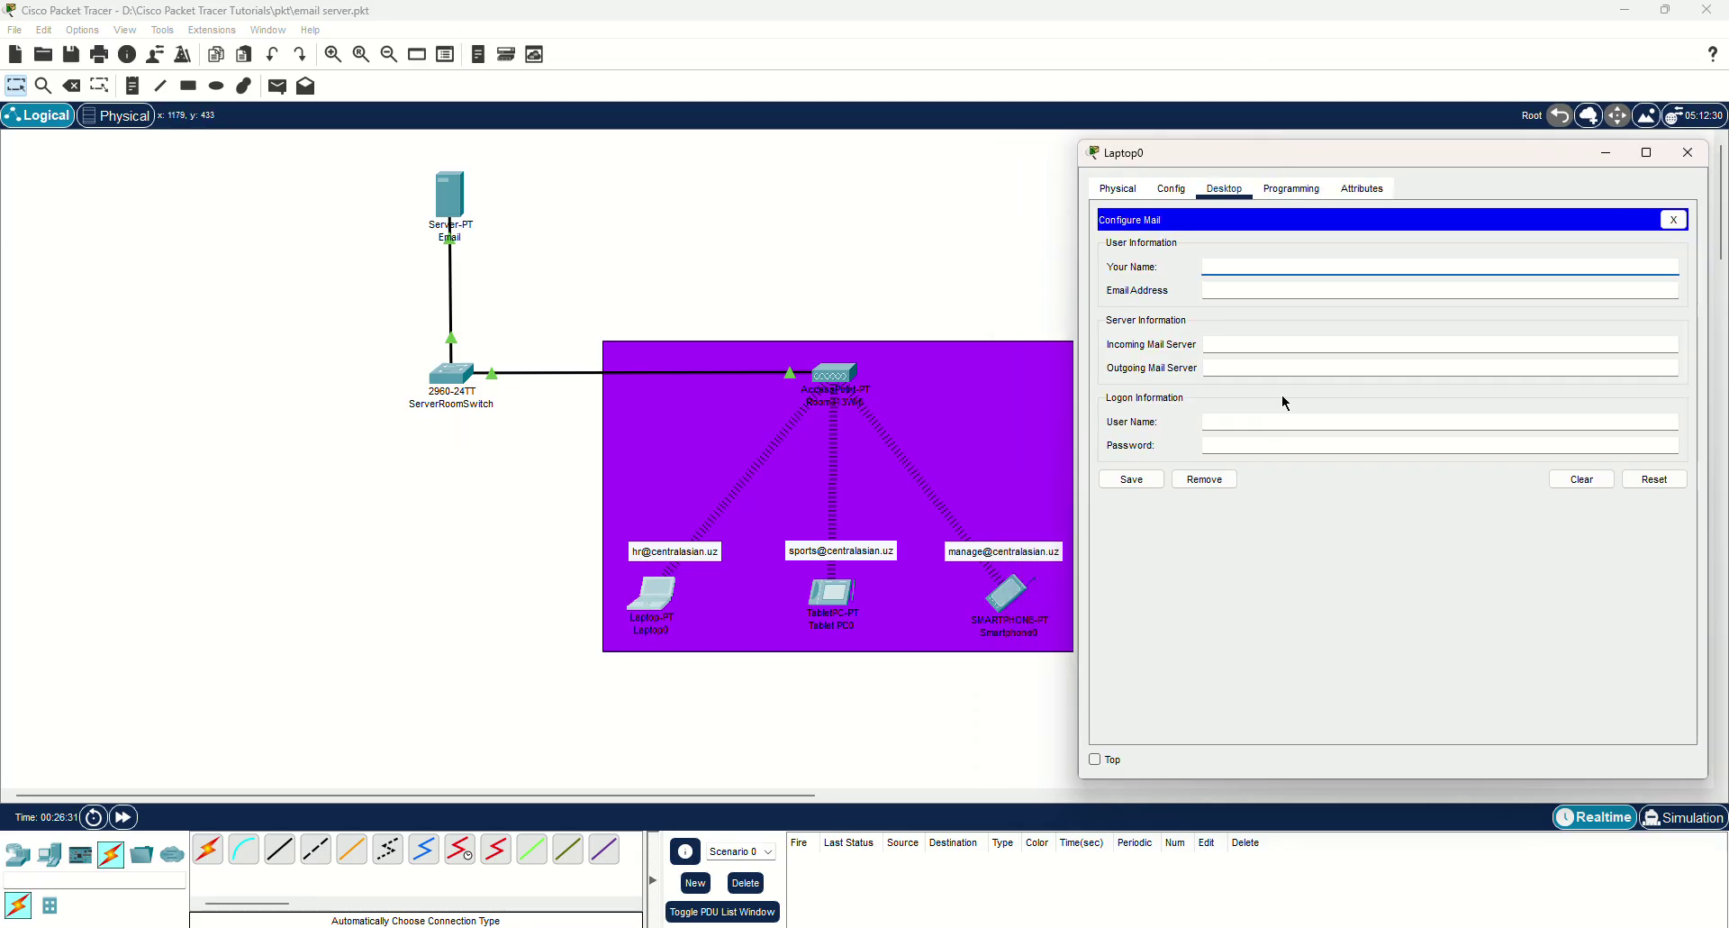
left_click(1261, 272)
type("HR User")
key("Tab")
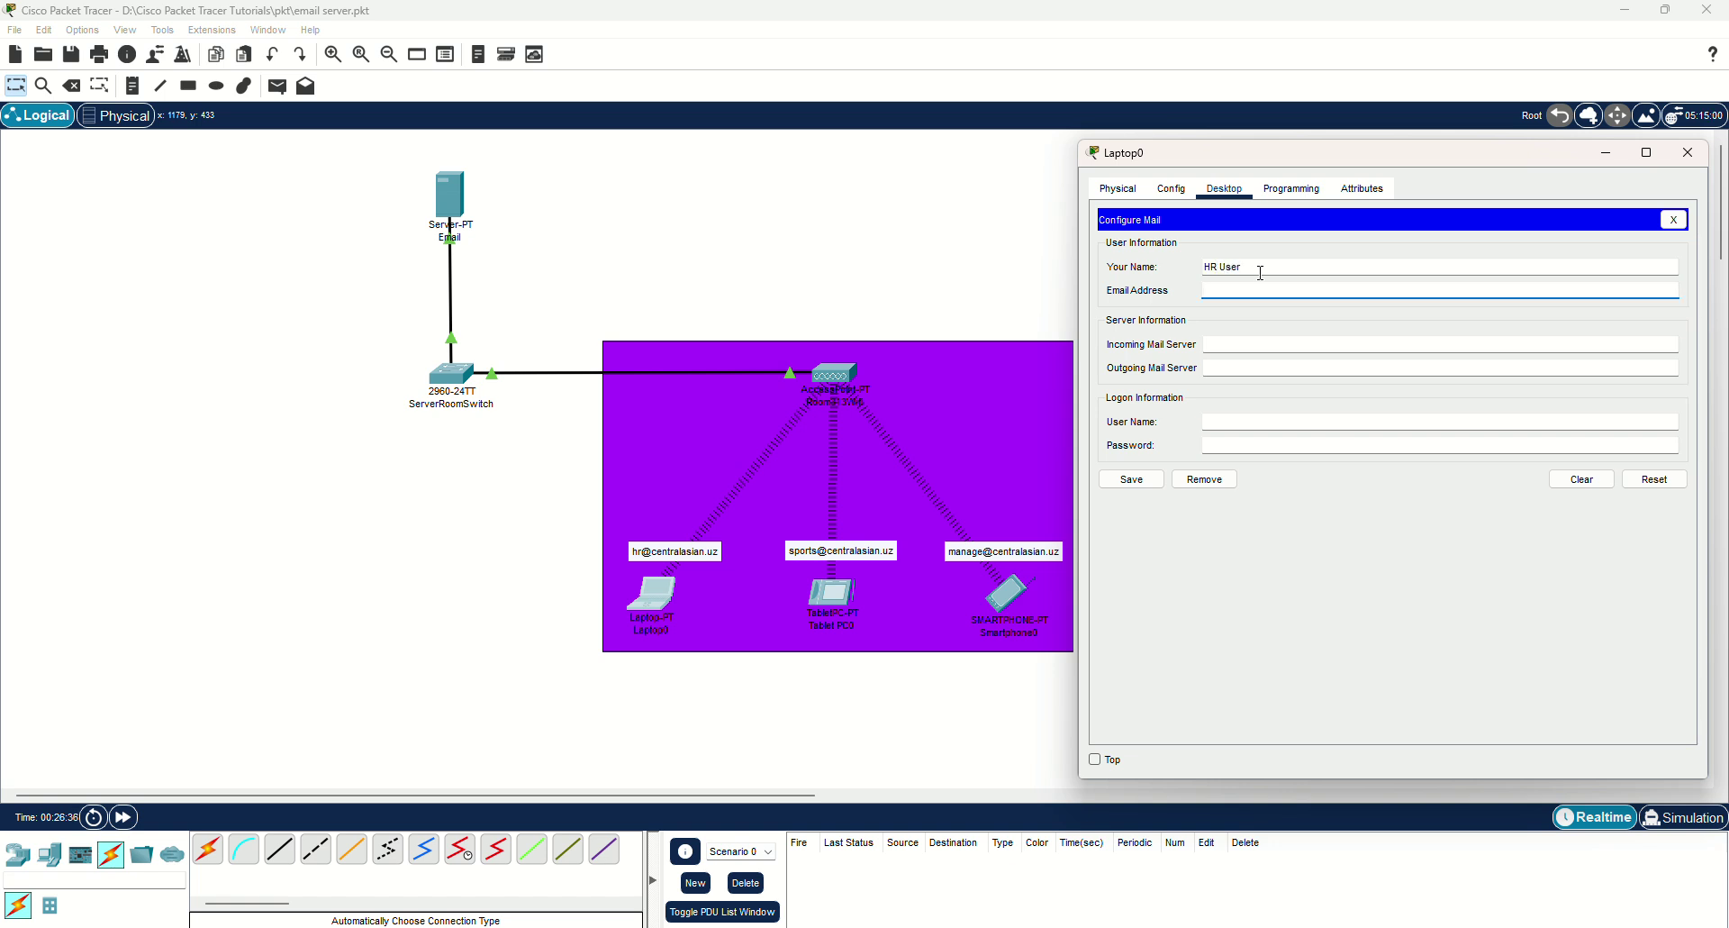
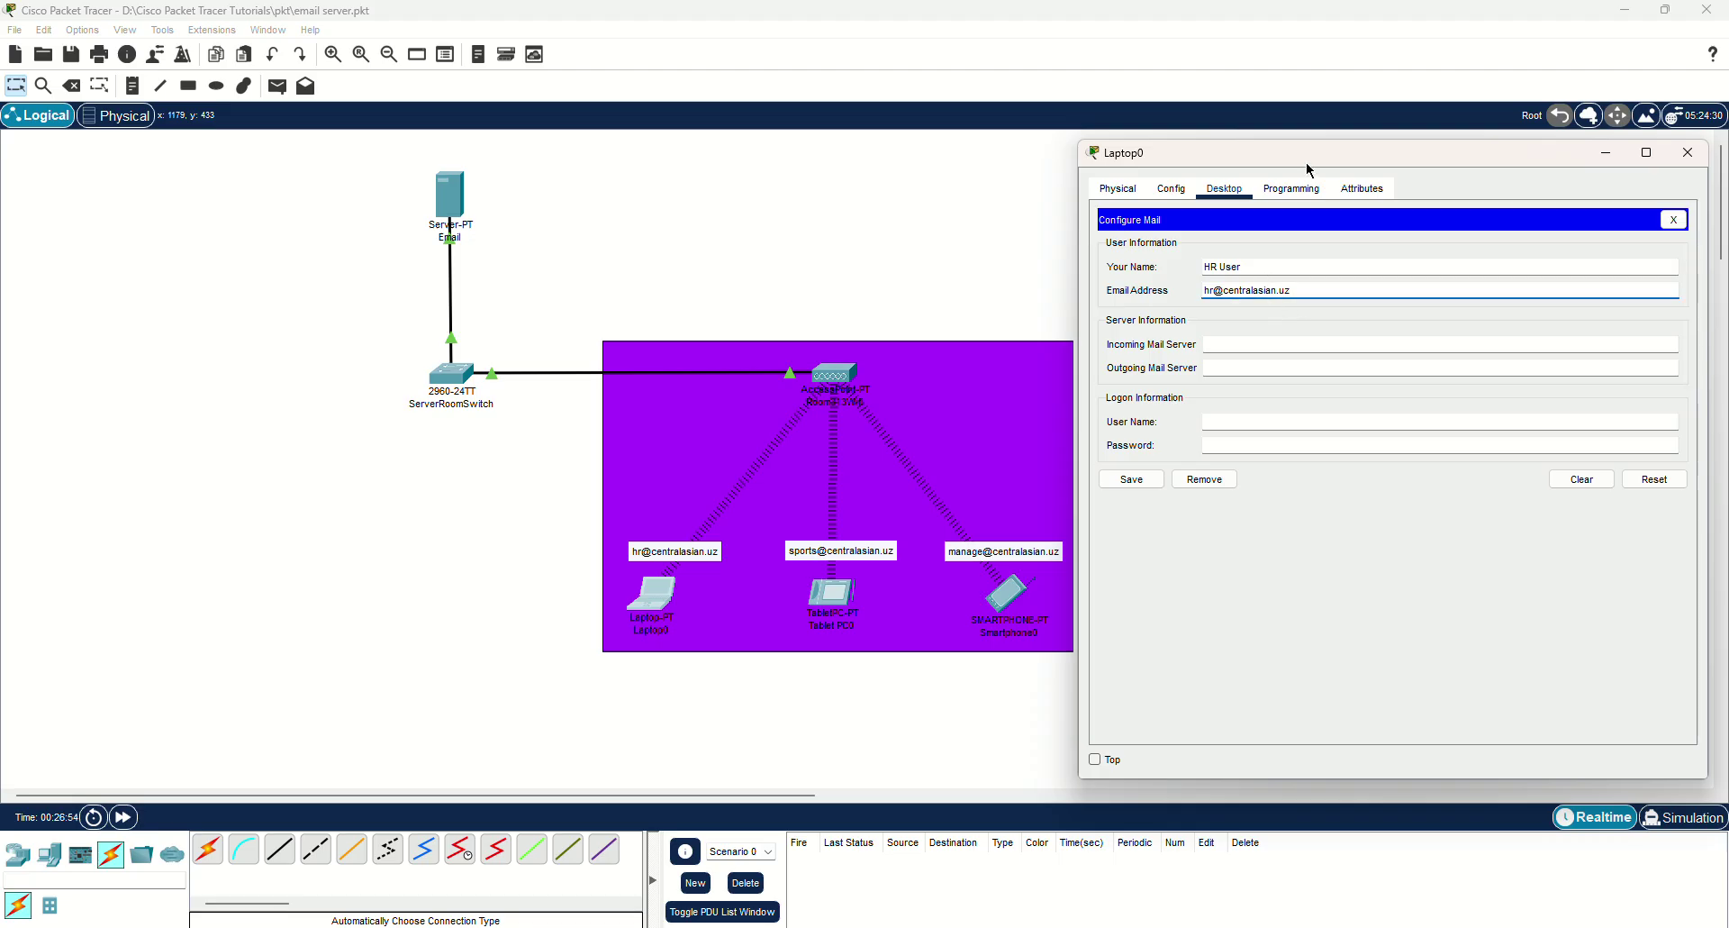
Set both incoming and outgoing mail servers to 192.168.1.1.
left_click_drag(1306, 161, 1295, 153)
left_click(1223, 331)
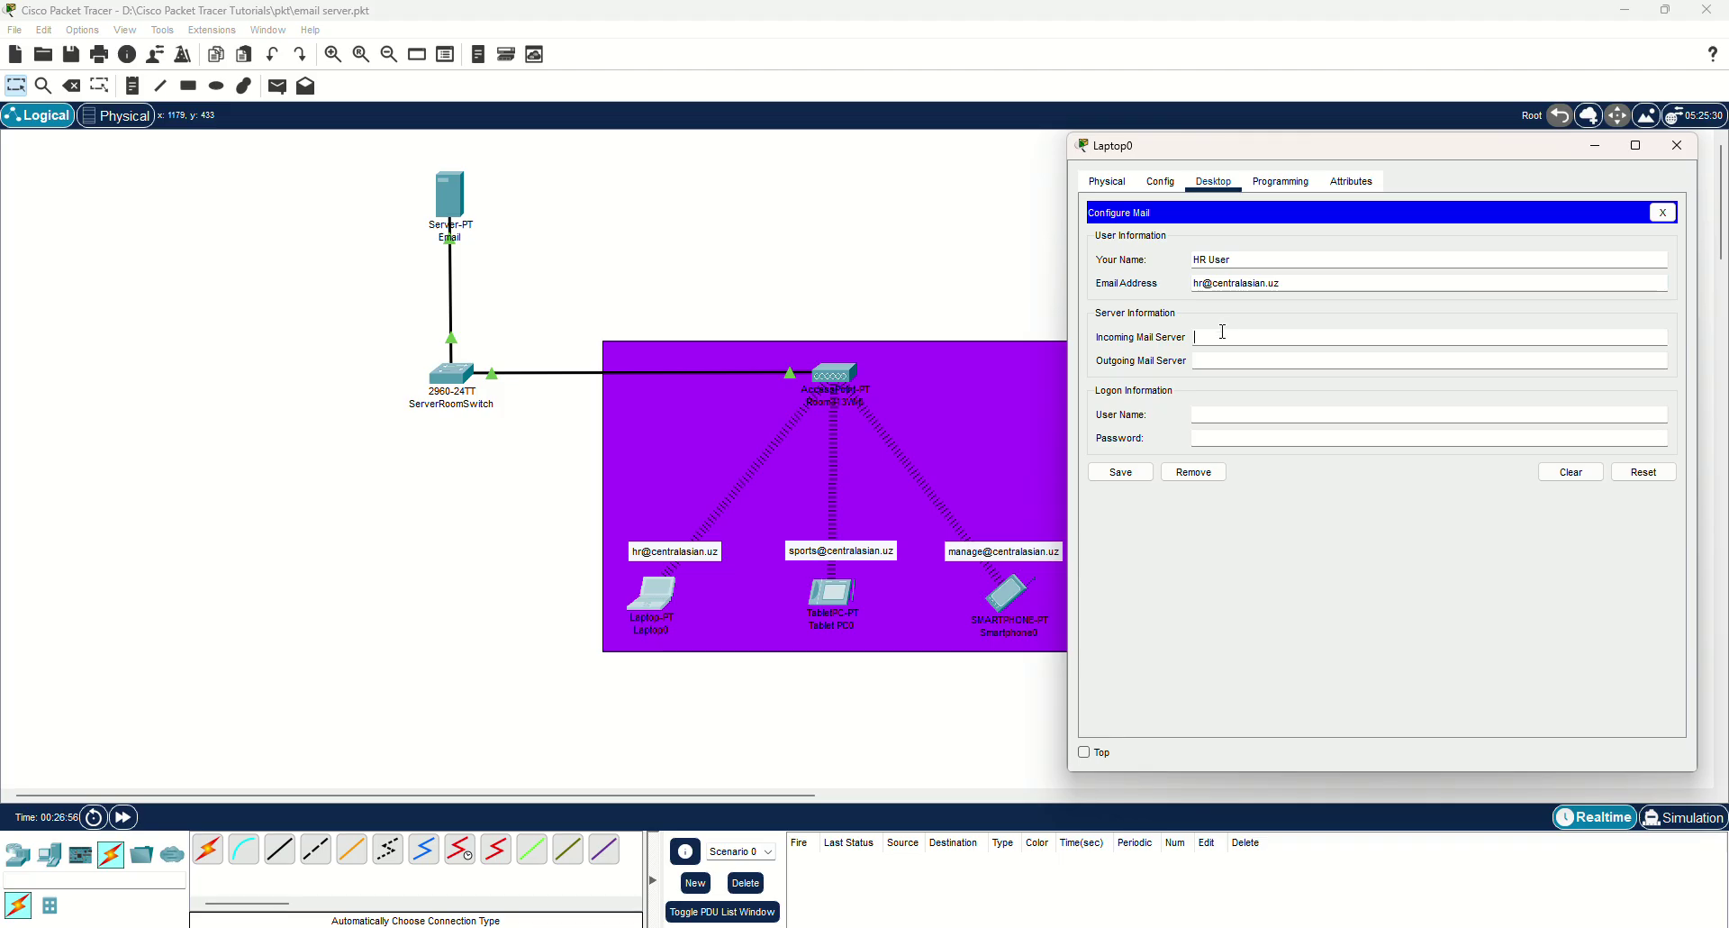
type("192.168.1.1")
key("ctrl+a")
key("ctrl+c")
key("Tab")
key("ctrl+v")
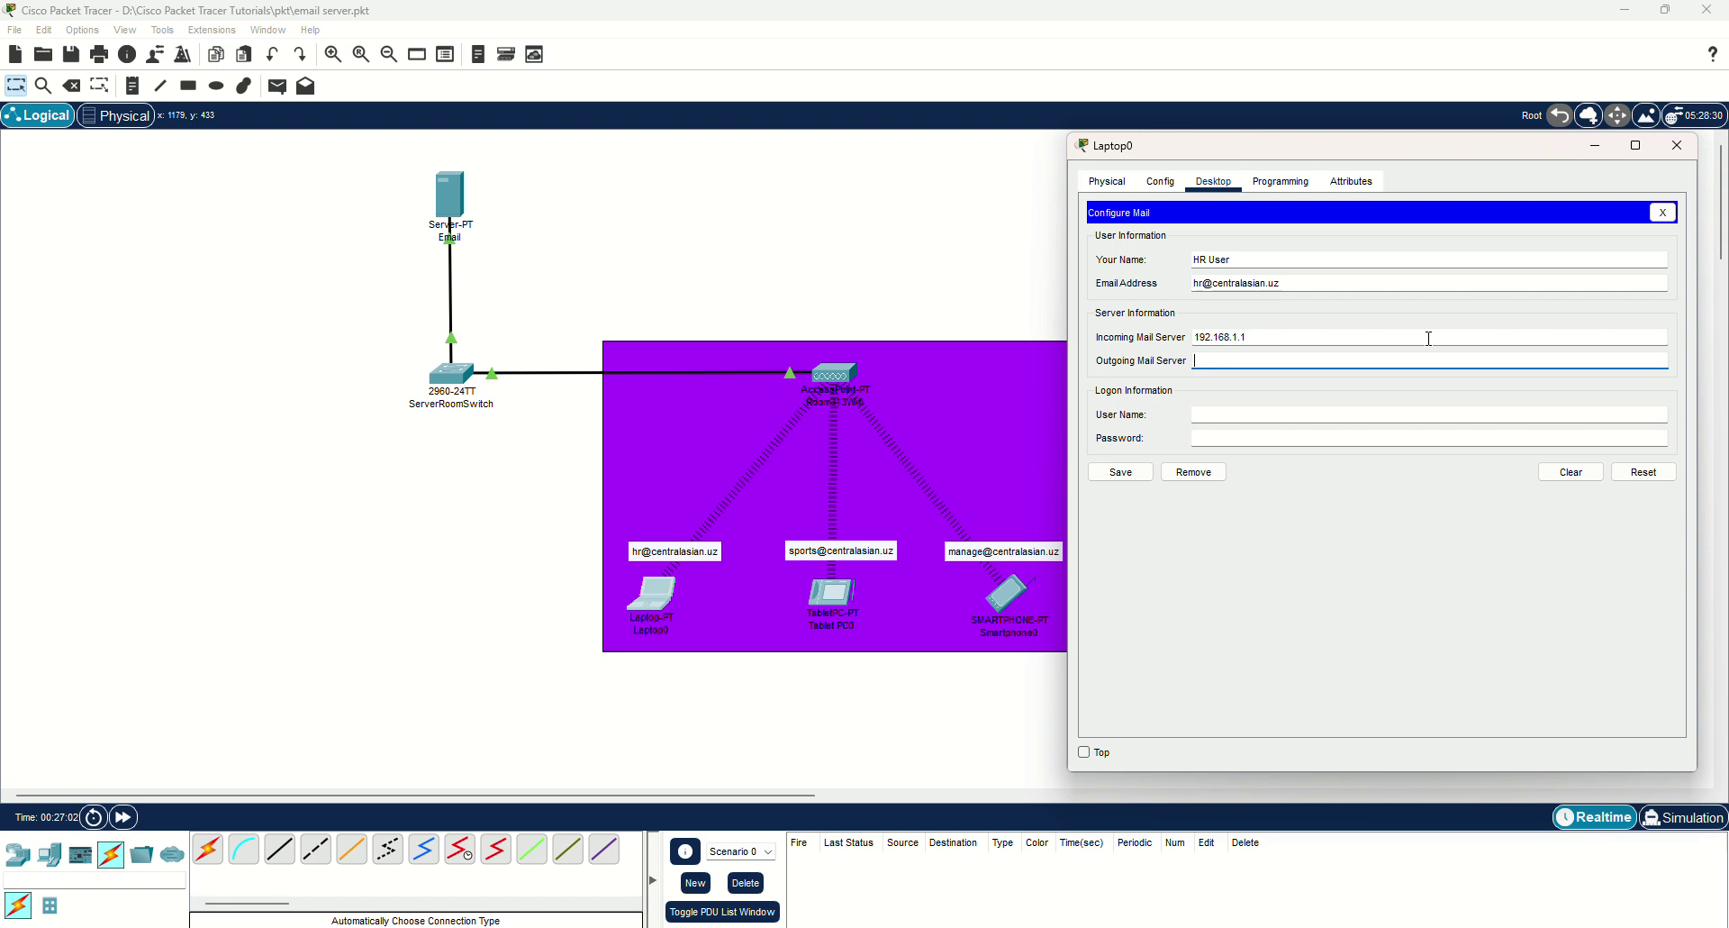
Enter the hr login and its password, save, and close the Mail Browser.
left_click(1248, 413)
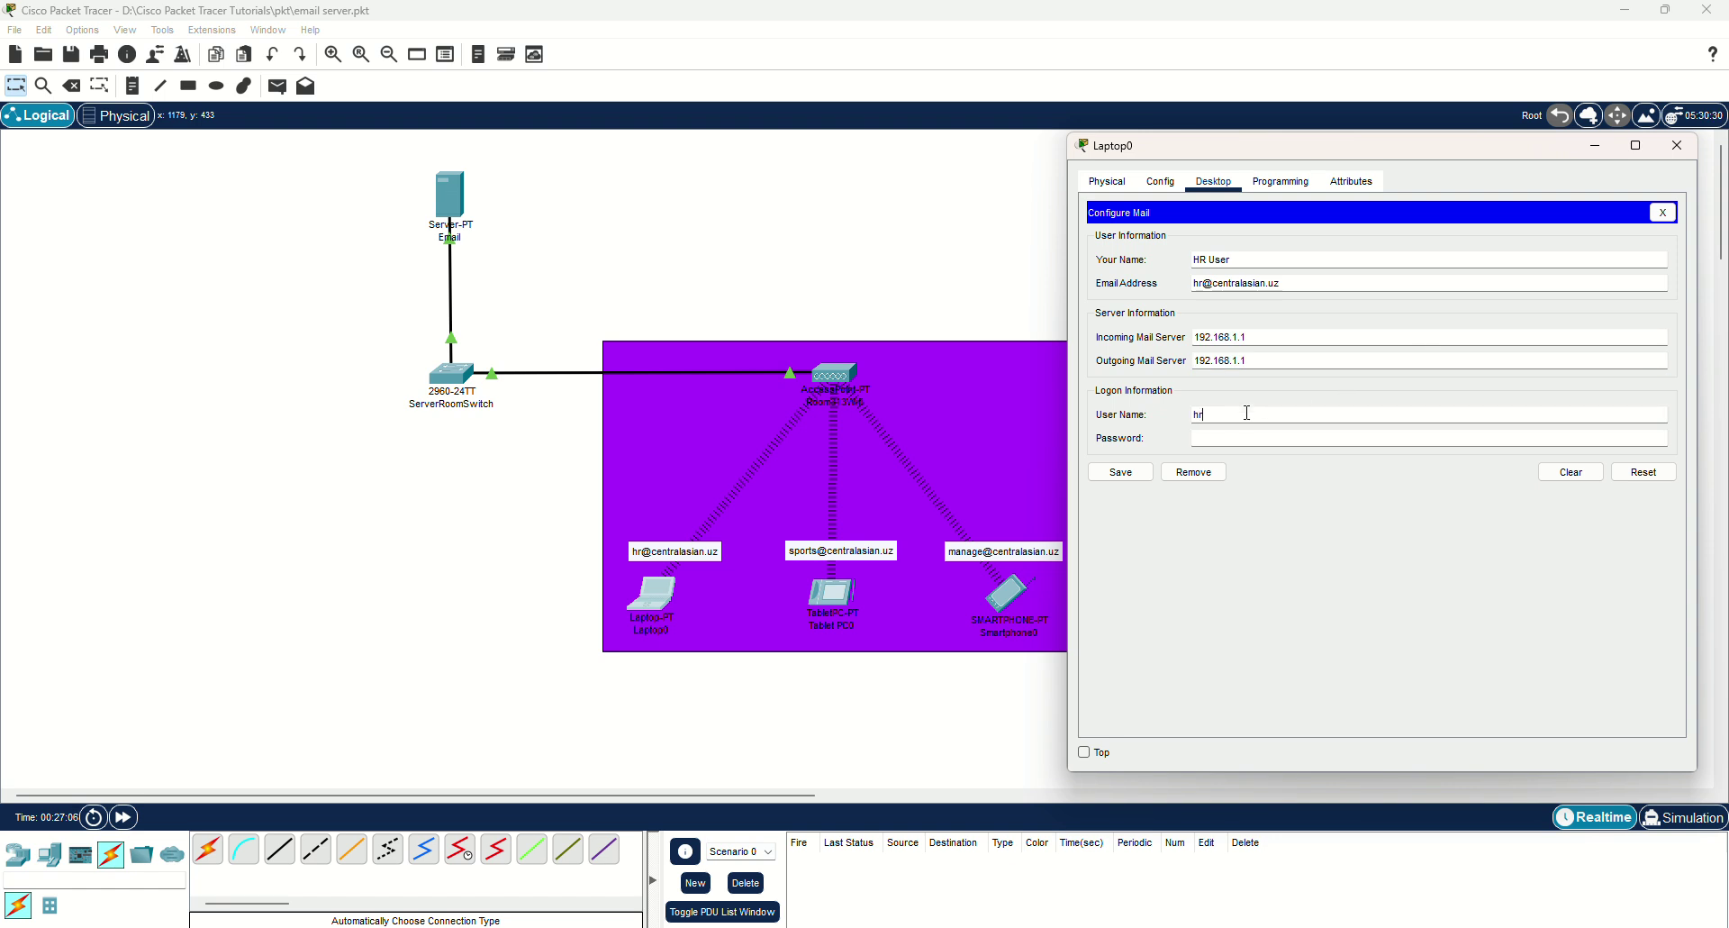
key("Tab")
type("cisco")
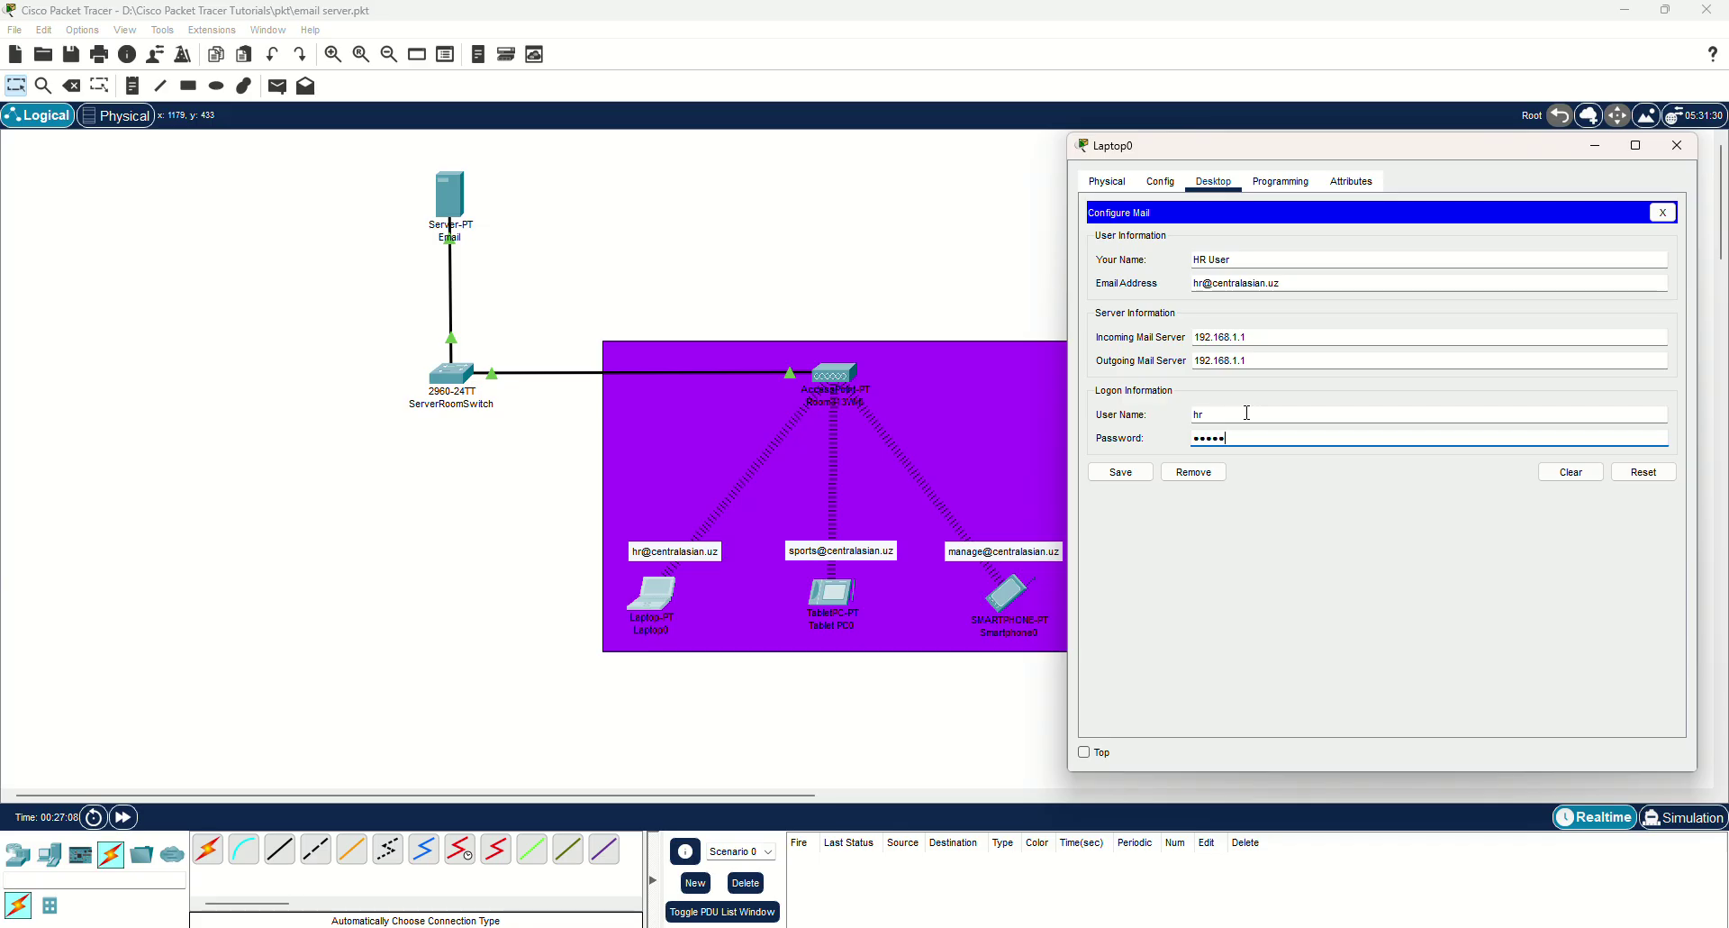
left_click_drag(1225, 439, 1092, 432)
type("cisco")
left_click(1129, 473)
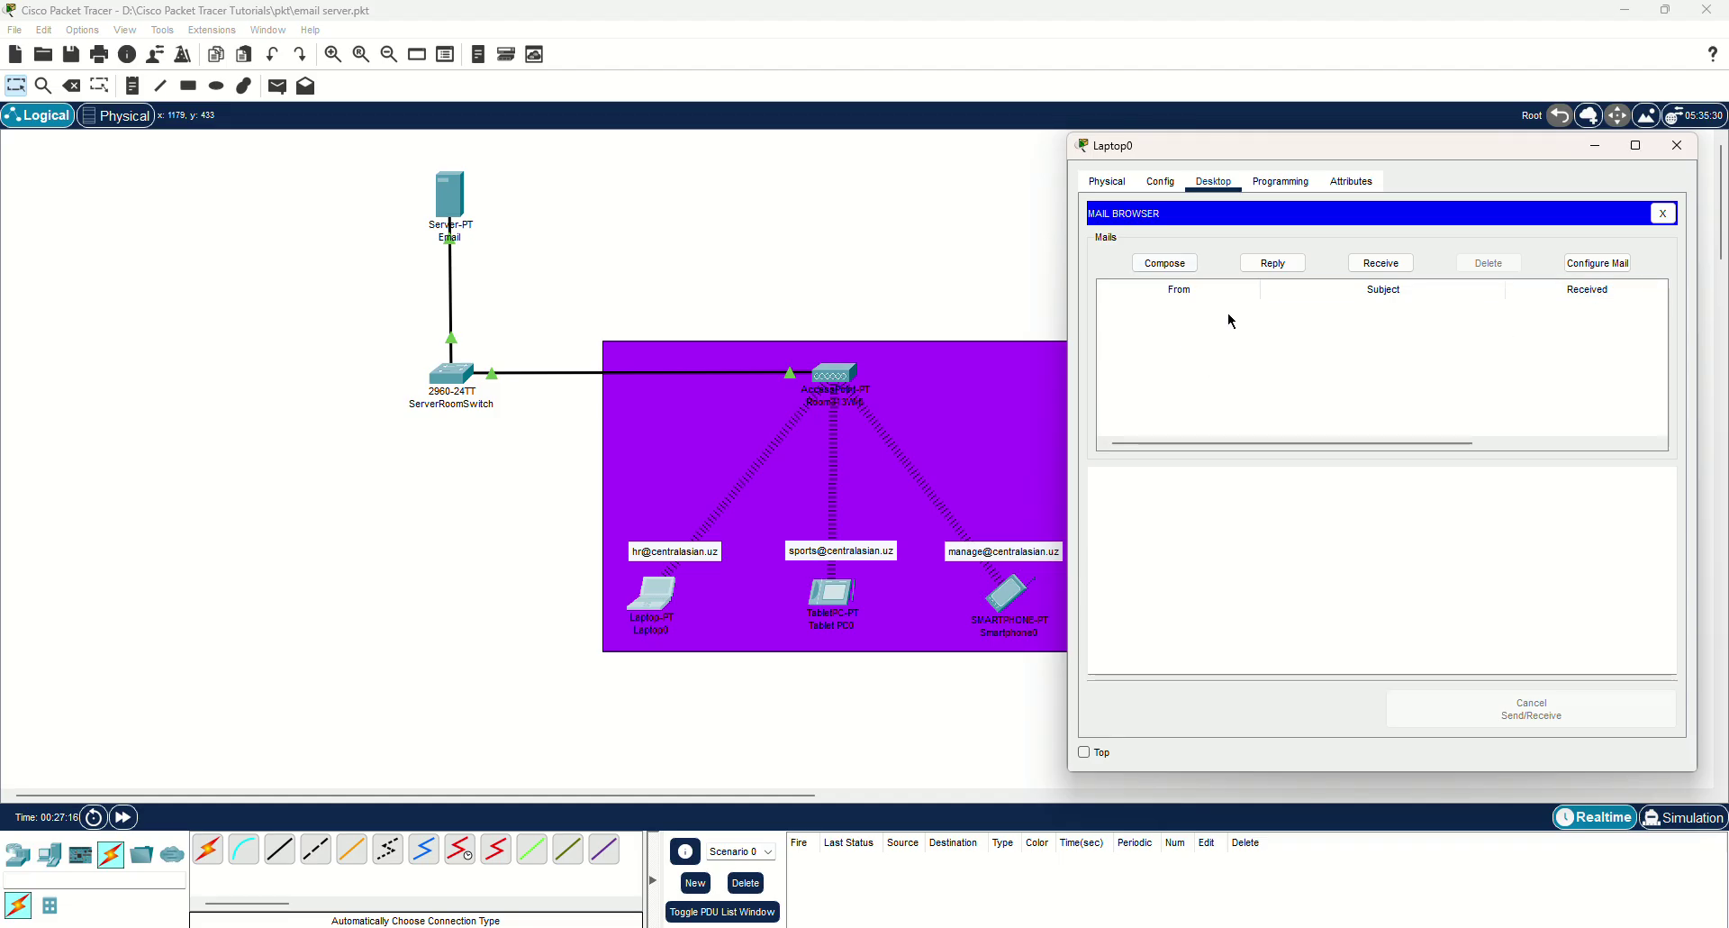
left_click(1663, 213)
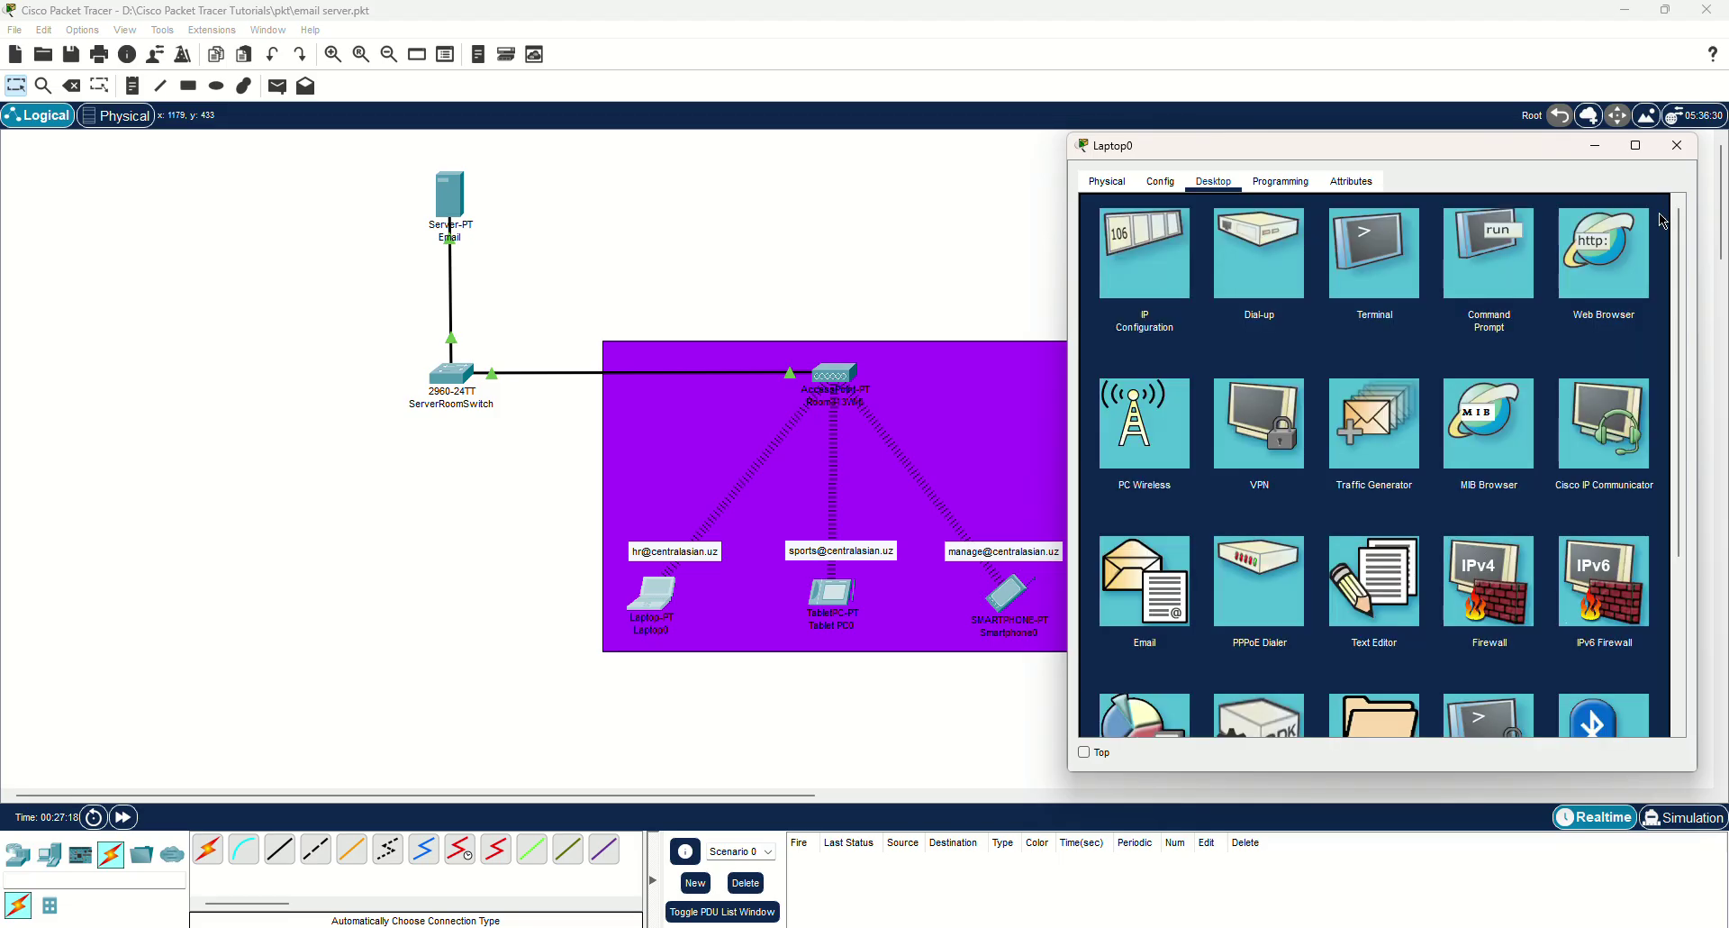
Close the laptop window and open Tablet PC0's Email application.
left_click(1677, 148)
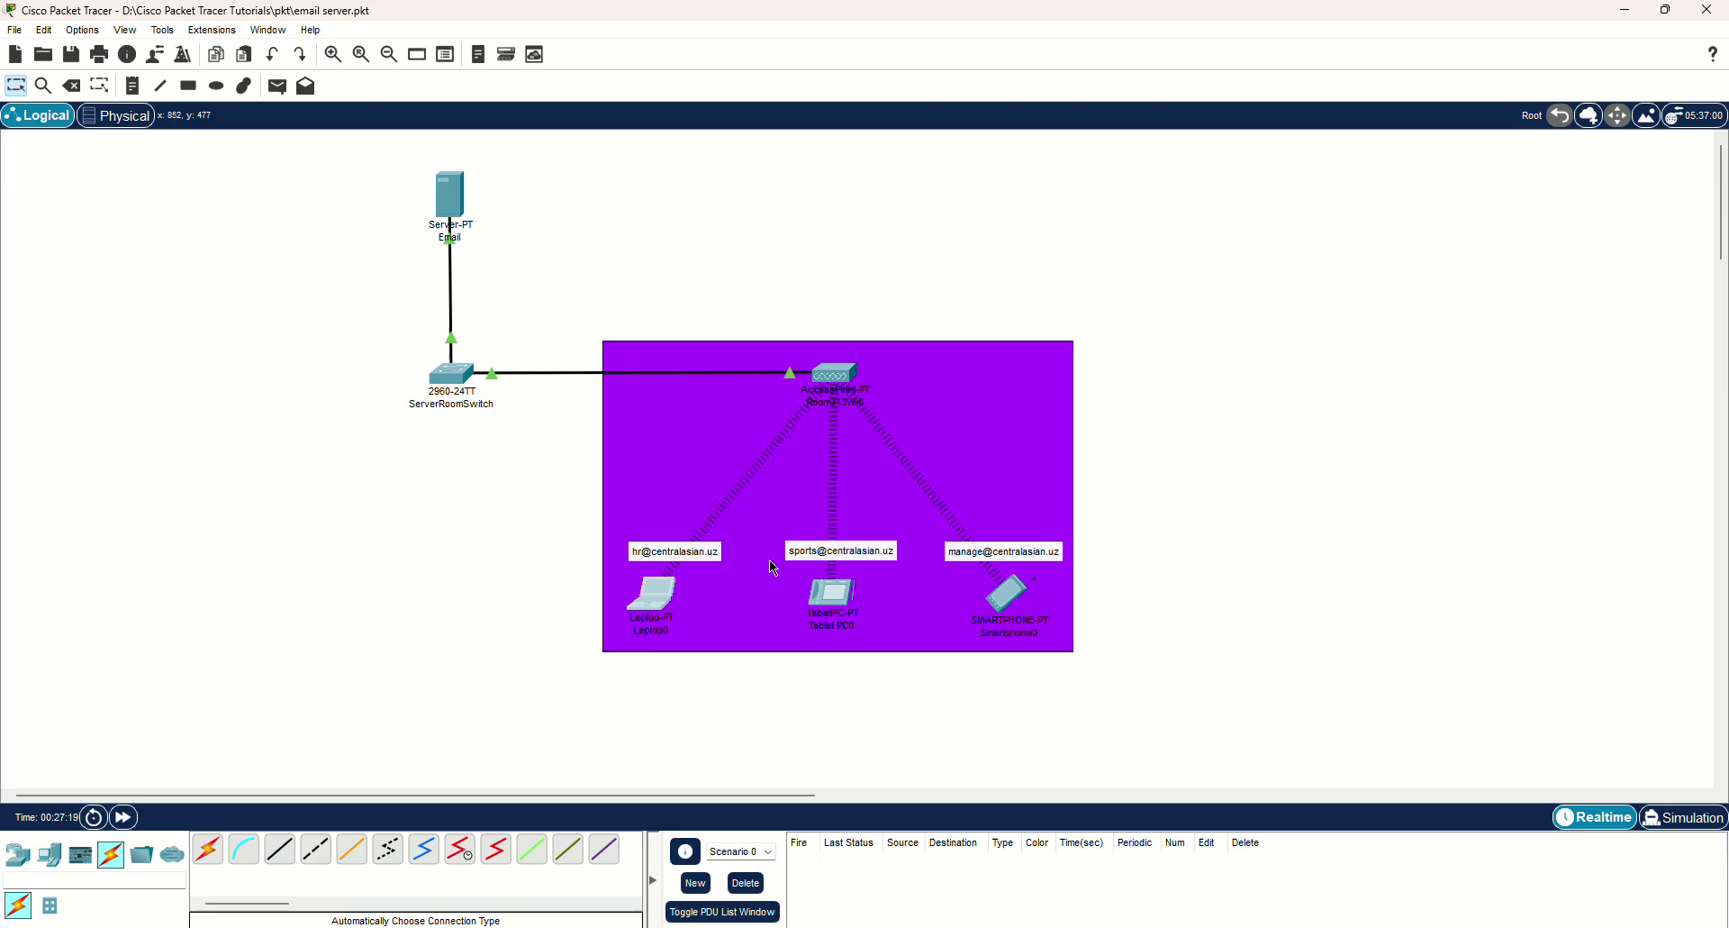
left_click(830, 601)
left_click_drag(1003, 202, 1358, 110)
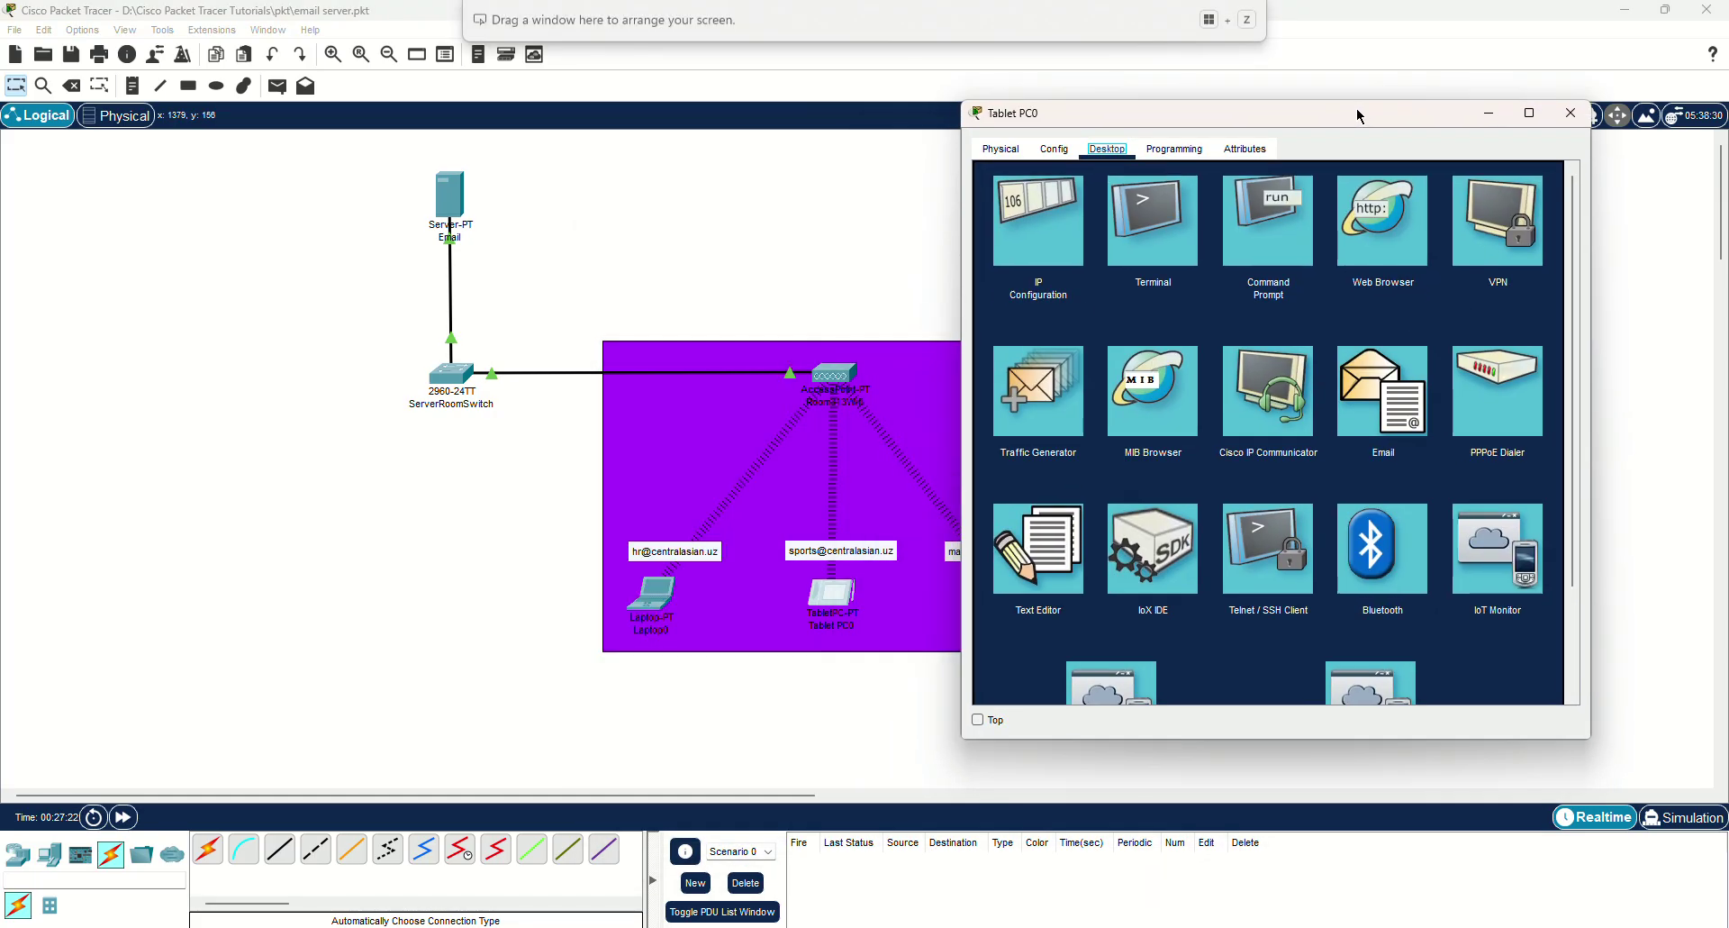
left_click(1403, 407)
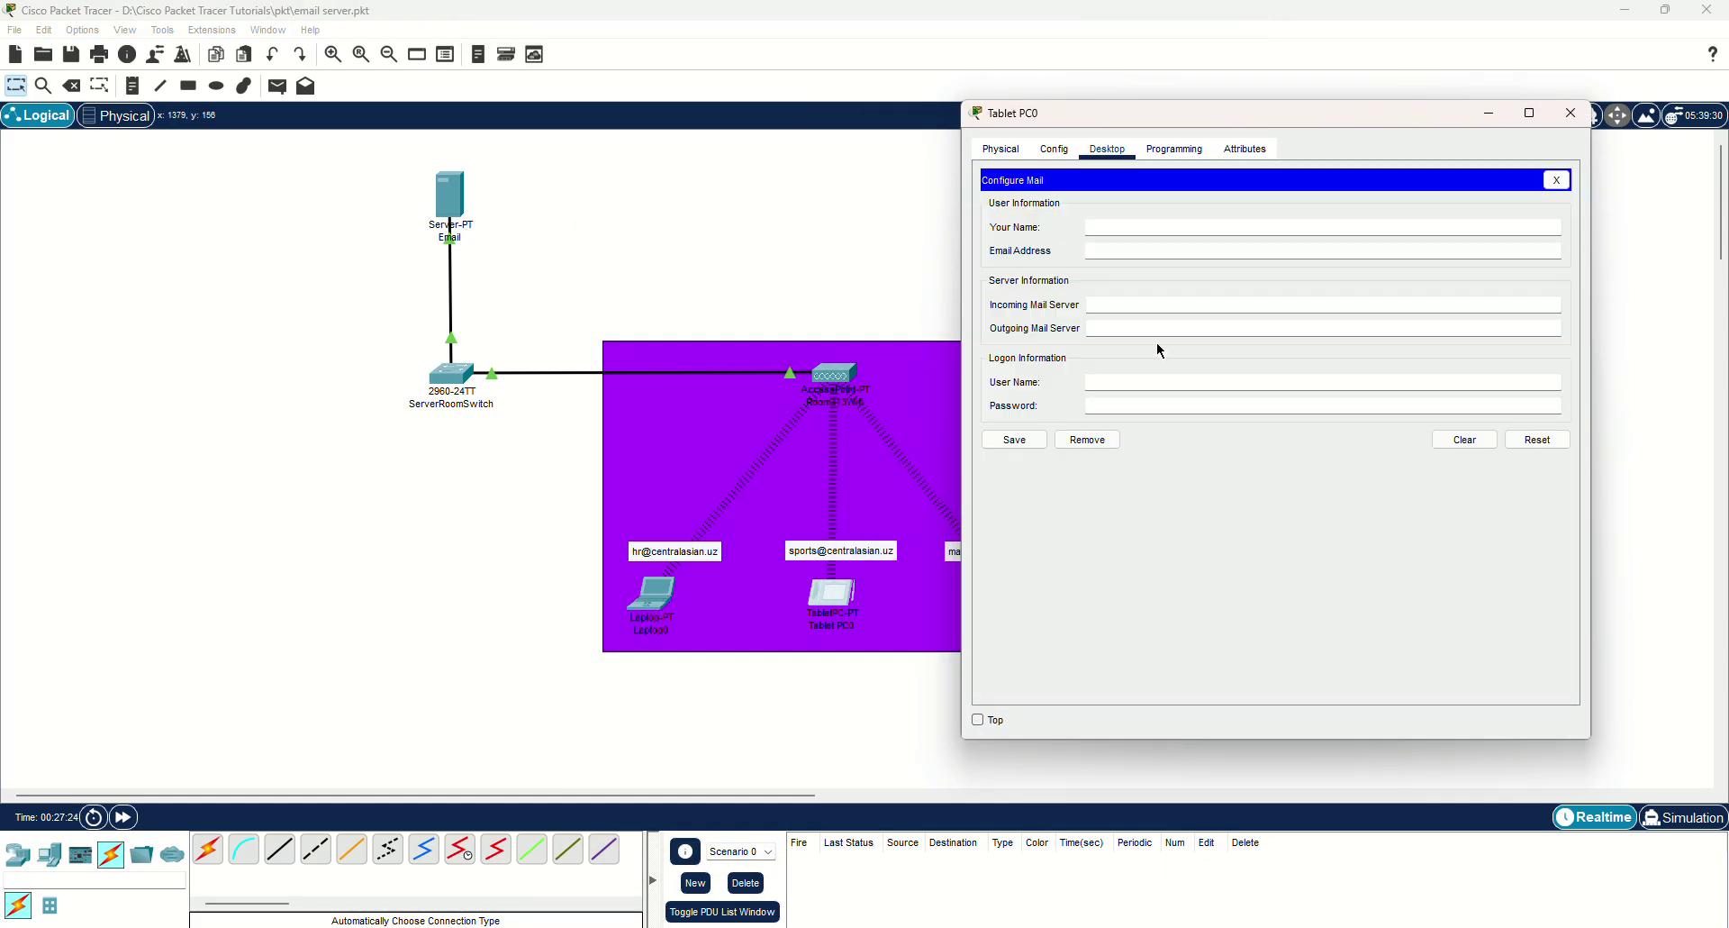
Enter name 'sports user', address 'sports@centralasian' and incoming server 192.168.1.1.
left_click(1124, 226)
left_click_drag(1137, 123, 1248, 146)
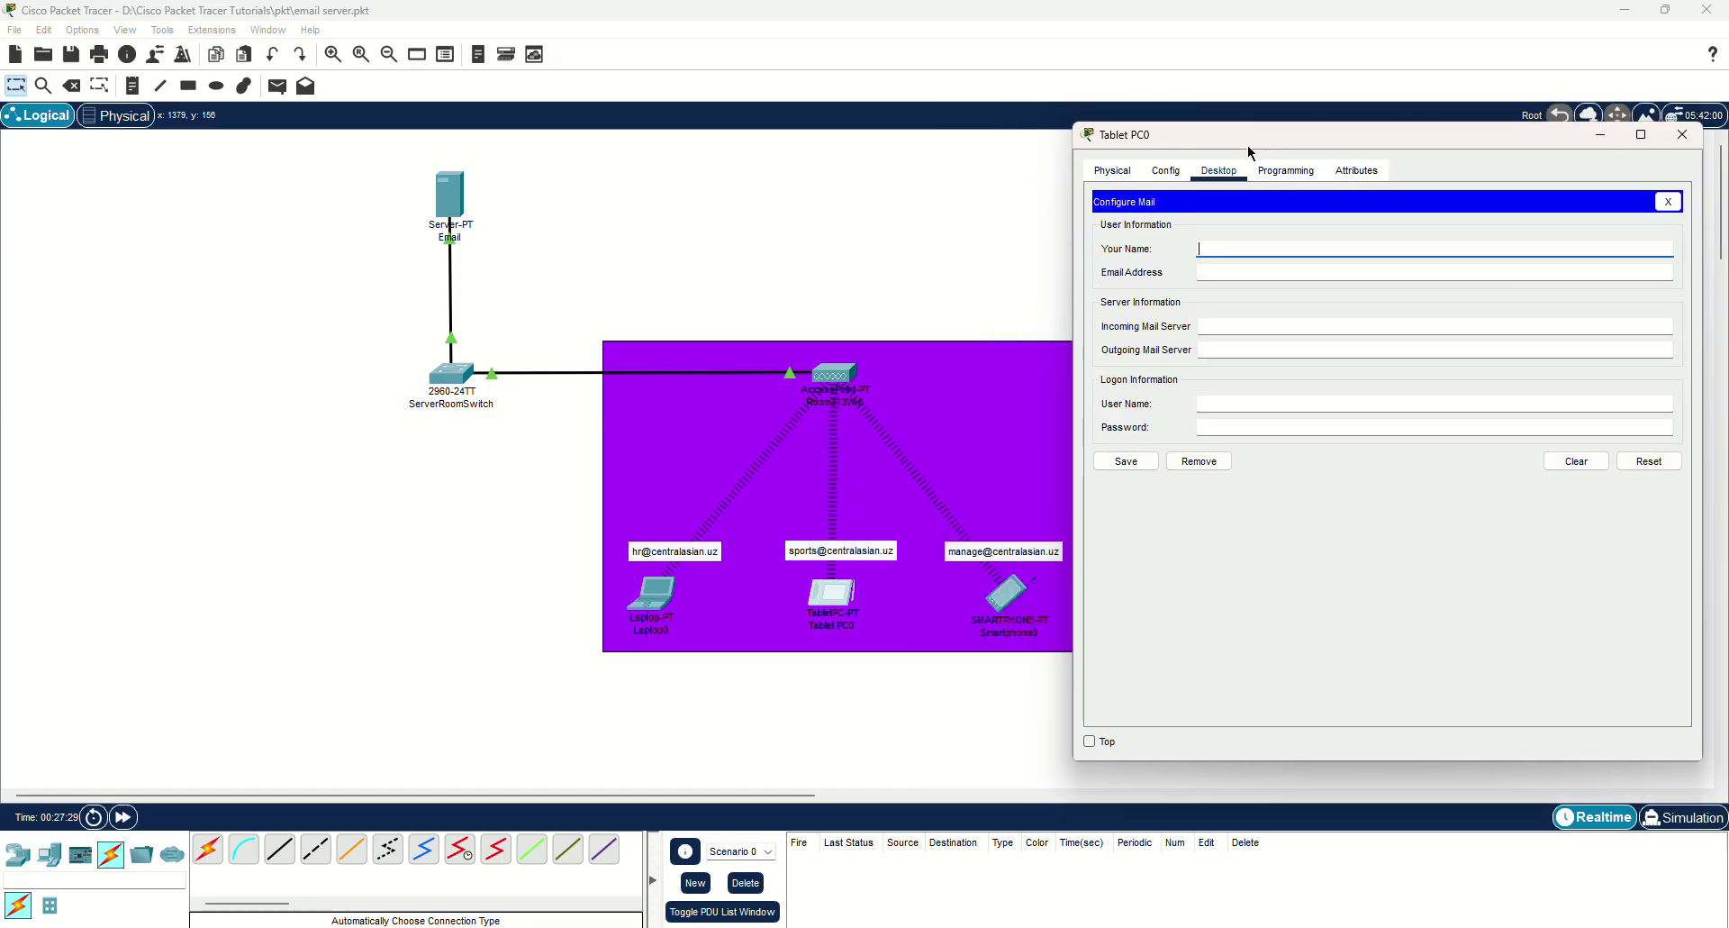
type("sports user")
key("Tab")
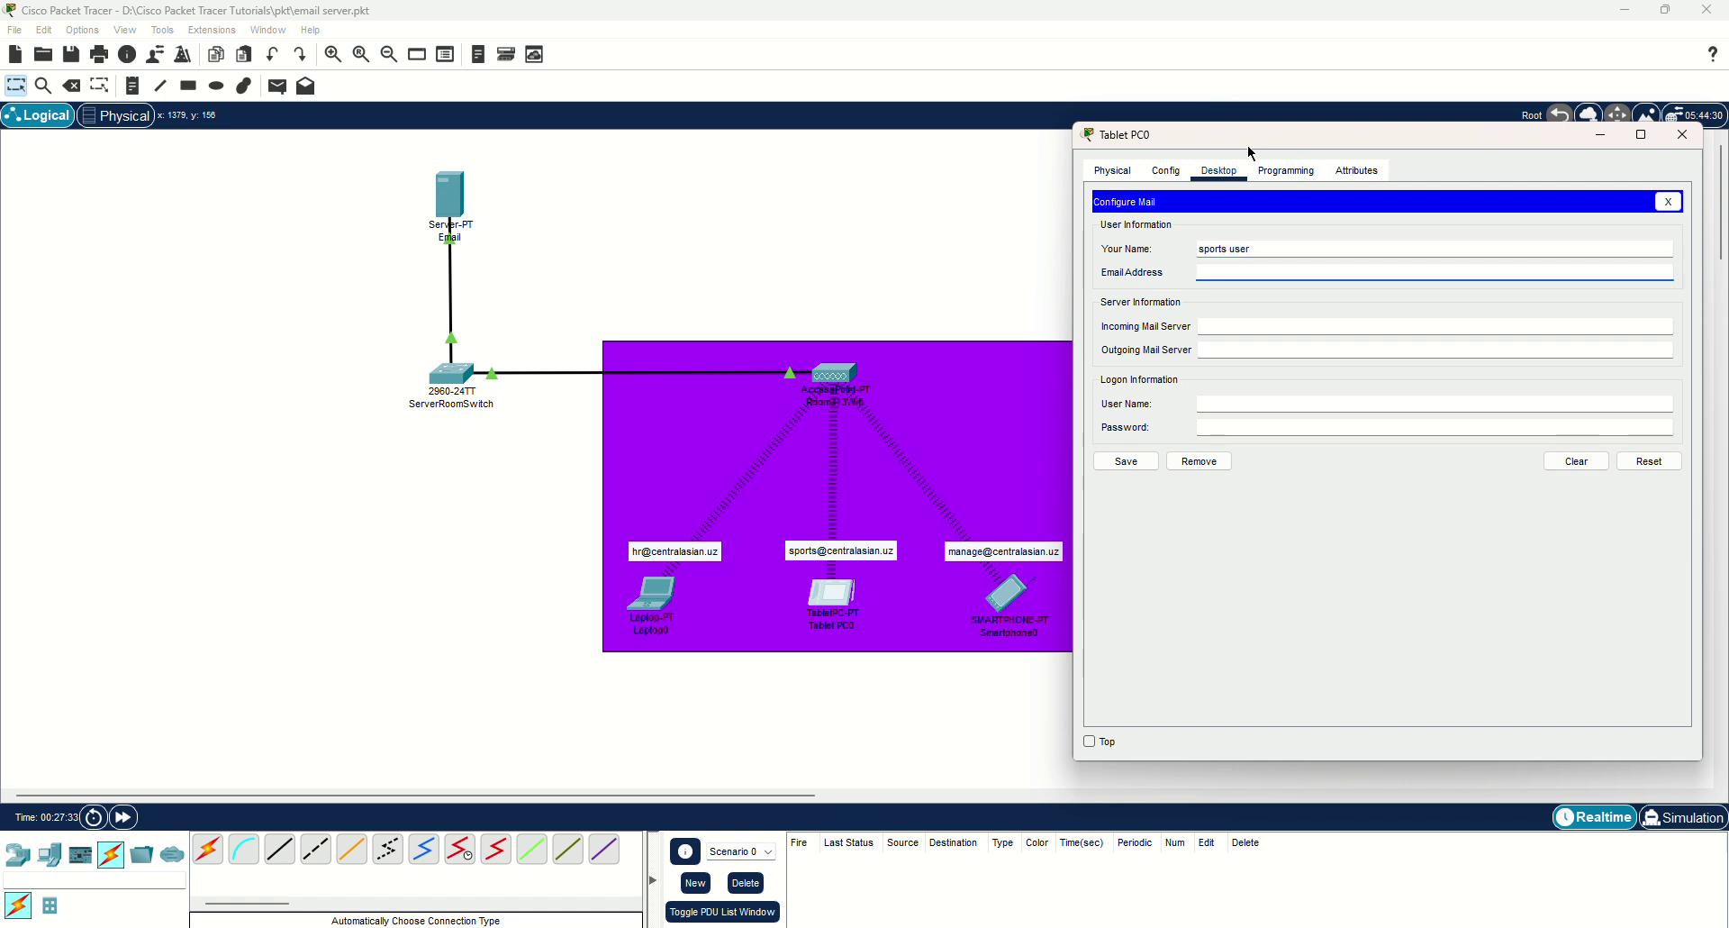
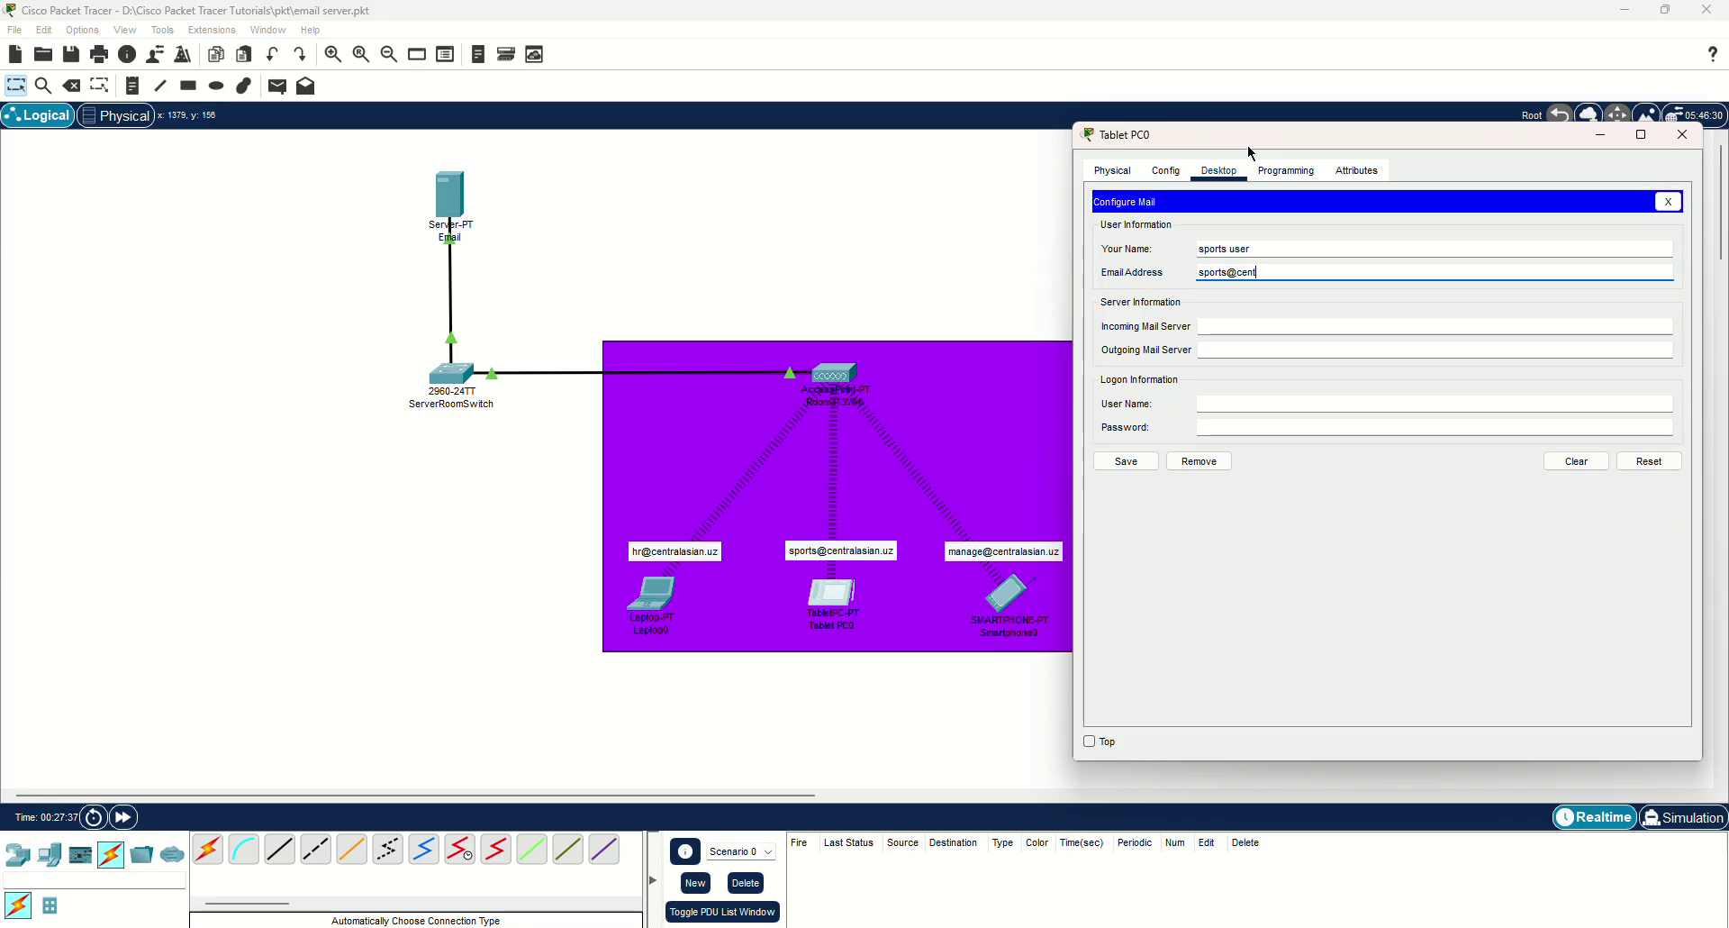
key("Tab")
type("192.1")
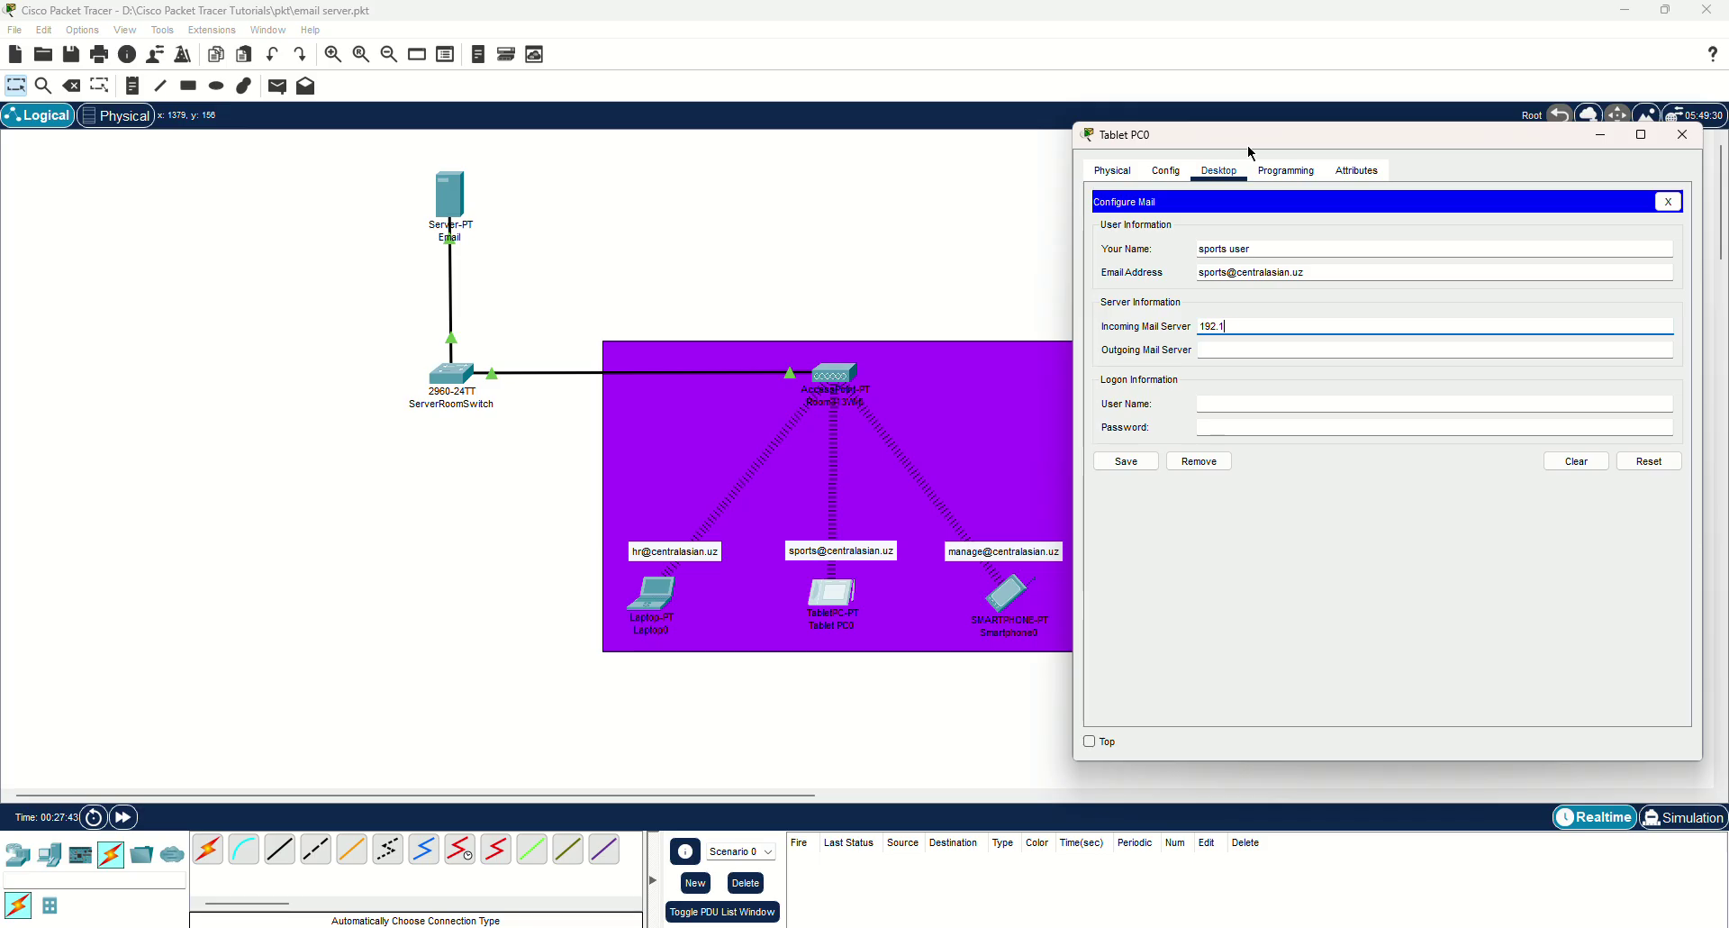
type("68.1.1")
Copy 192.168.1.1 into the outgoing server, set user name 'sports' and enter the account password.
key("ctrl+a")
key("ctrl+c")
key("Tab")
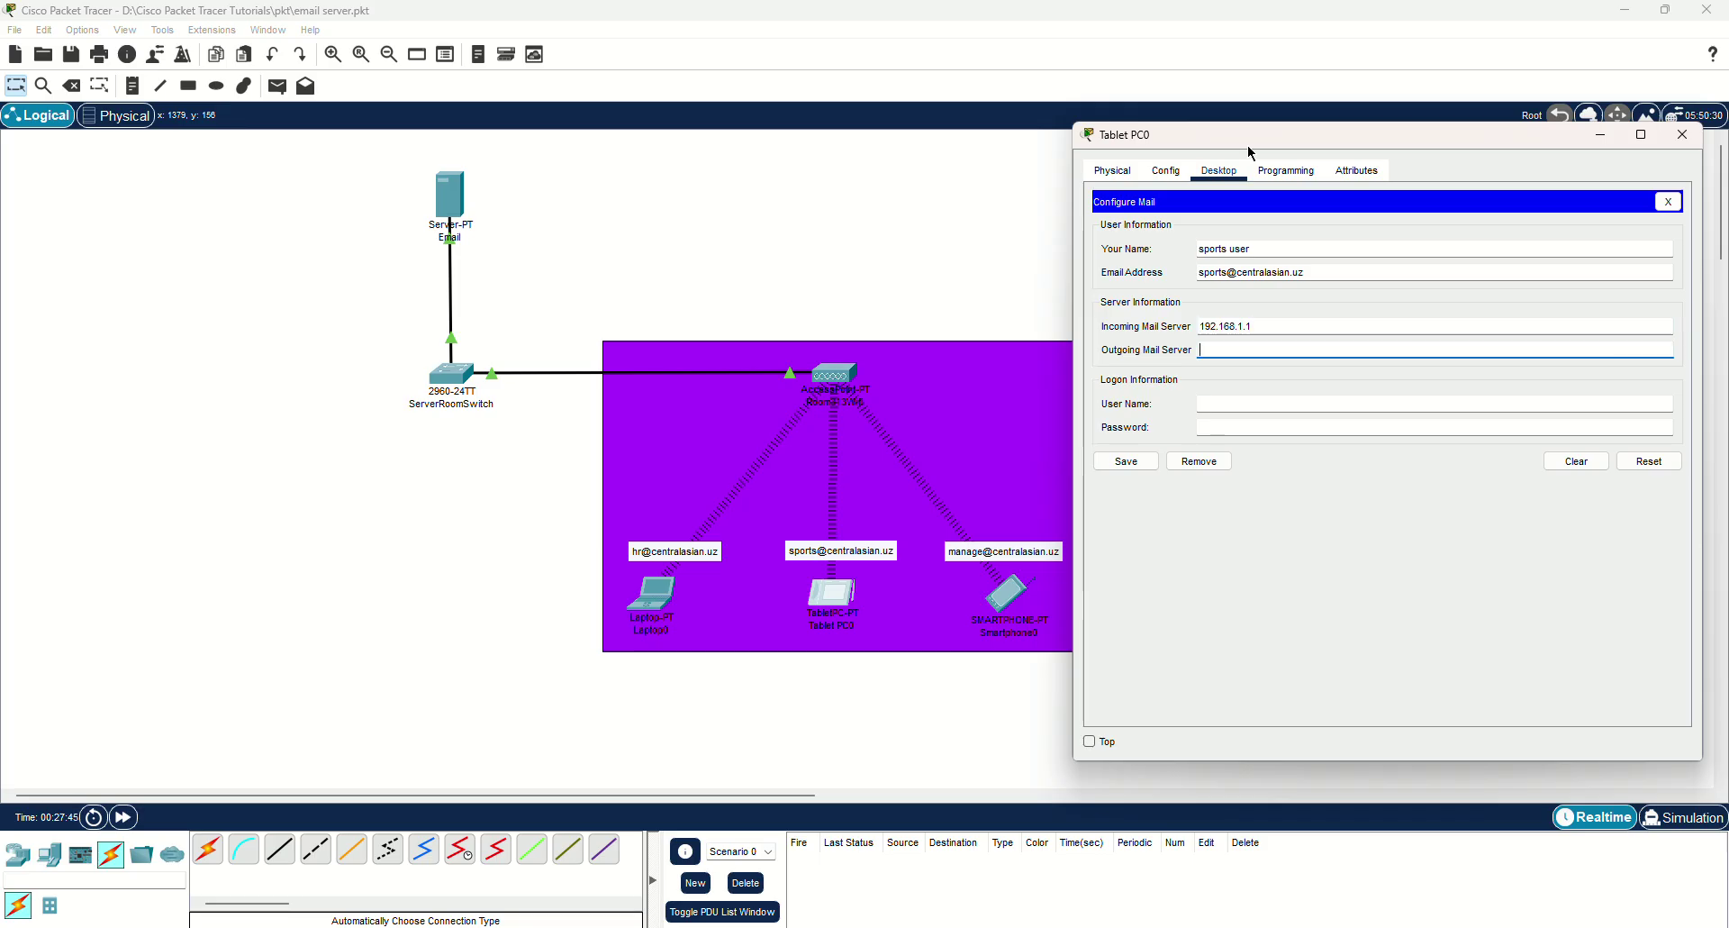
key("ctrl+v")
key("Tab")
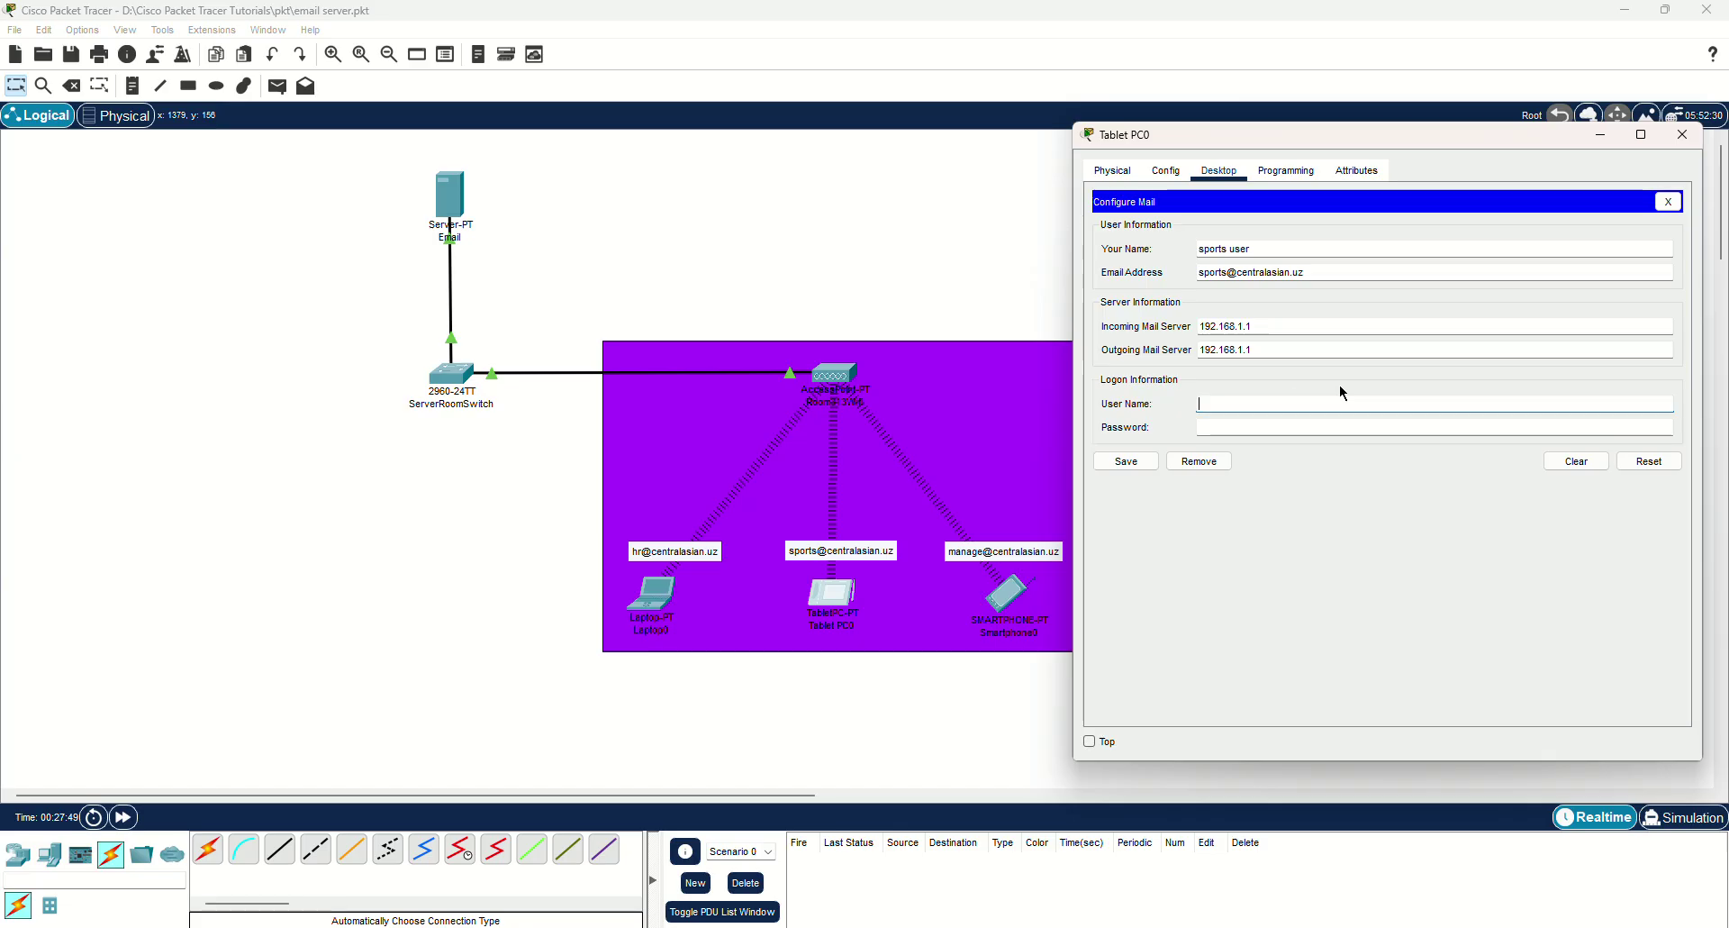
type("sport")
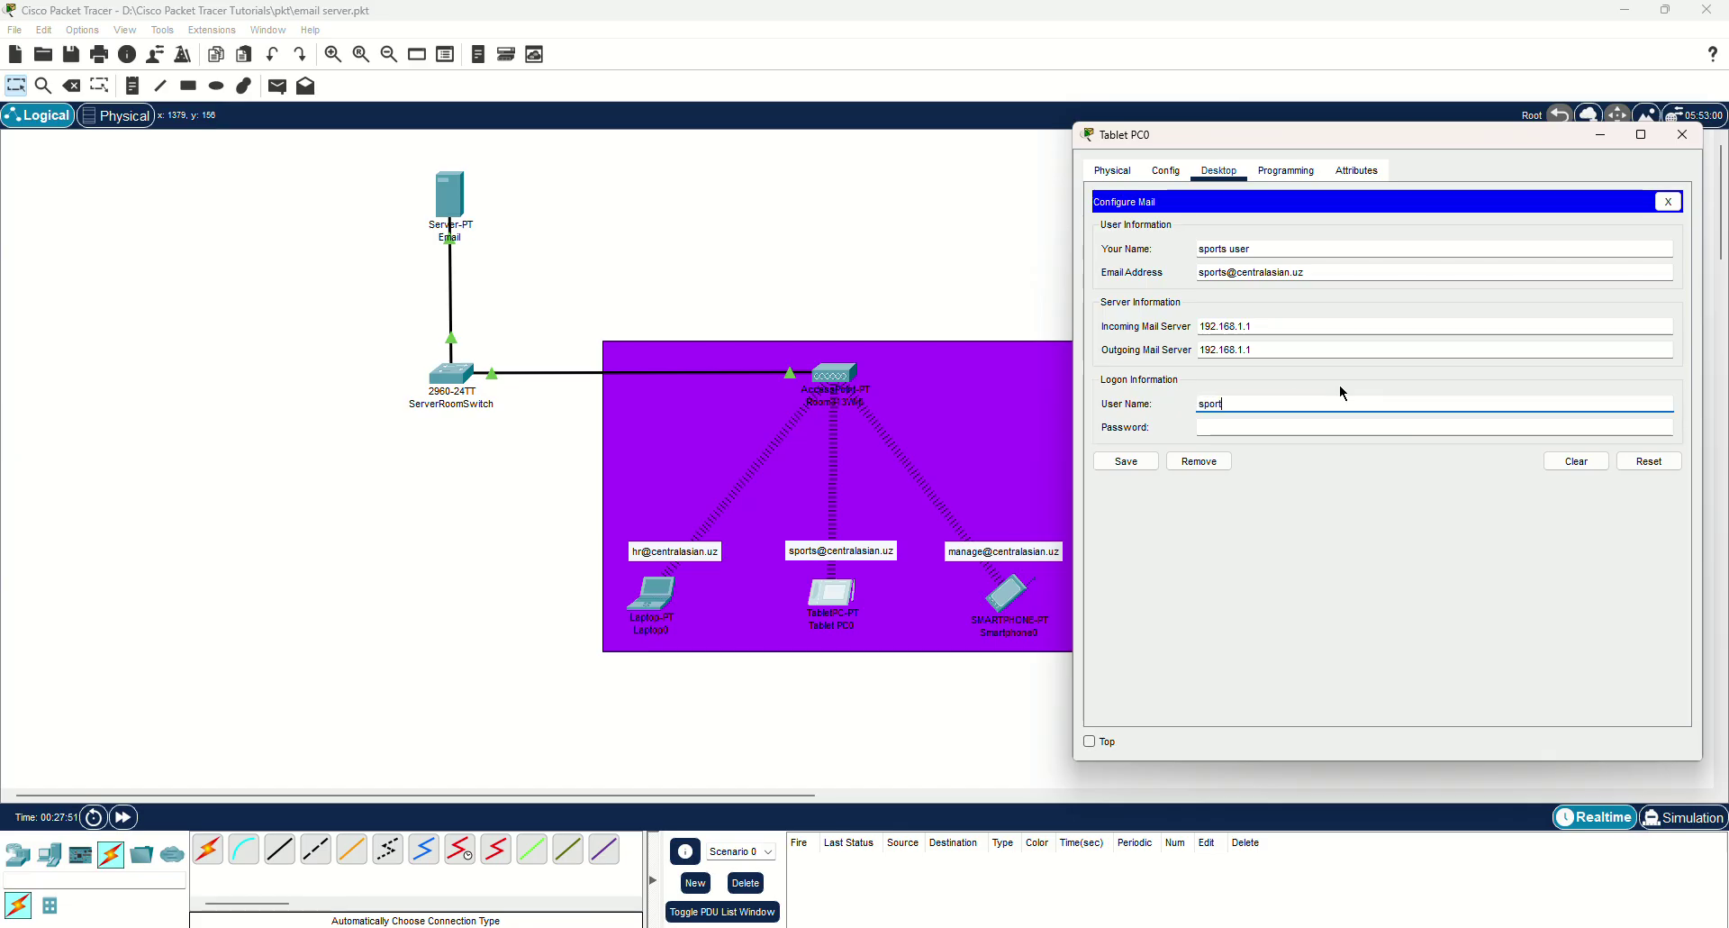
type("s")
key("Tab")
type("1234")
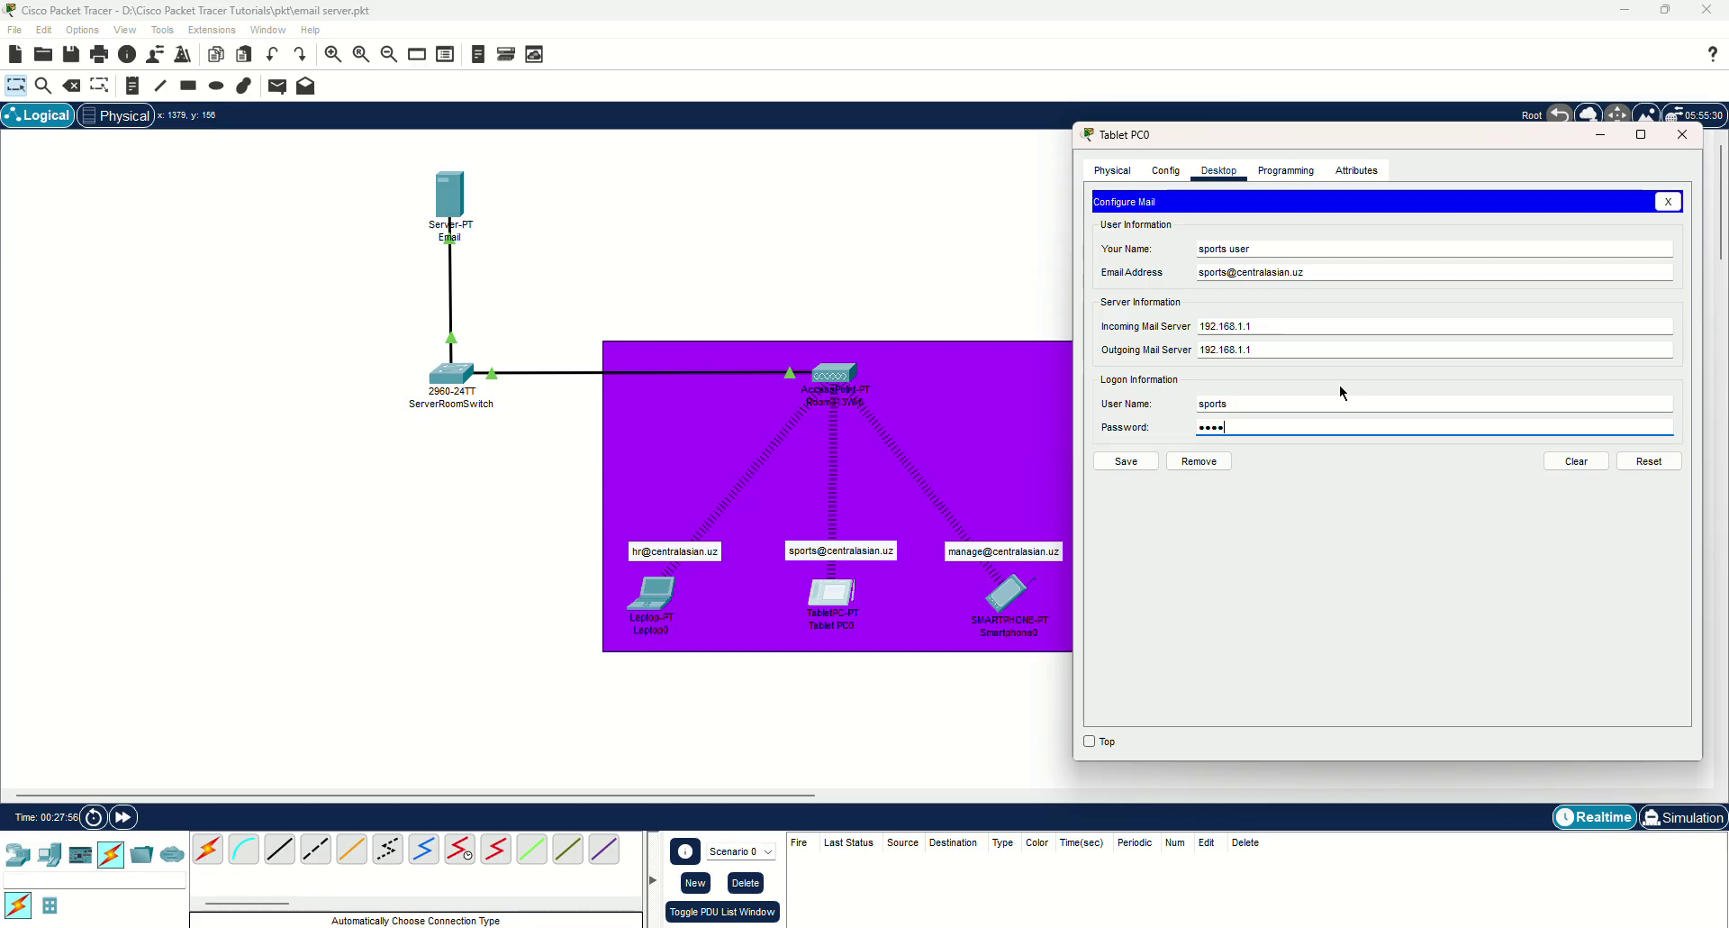
Save the tablet's mail settings and check the server's EMAIL service user list.
left_click(1126, 460)
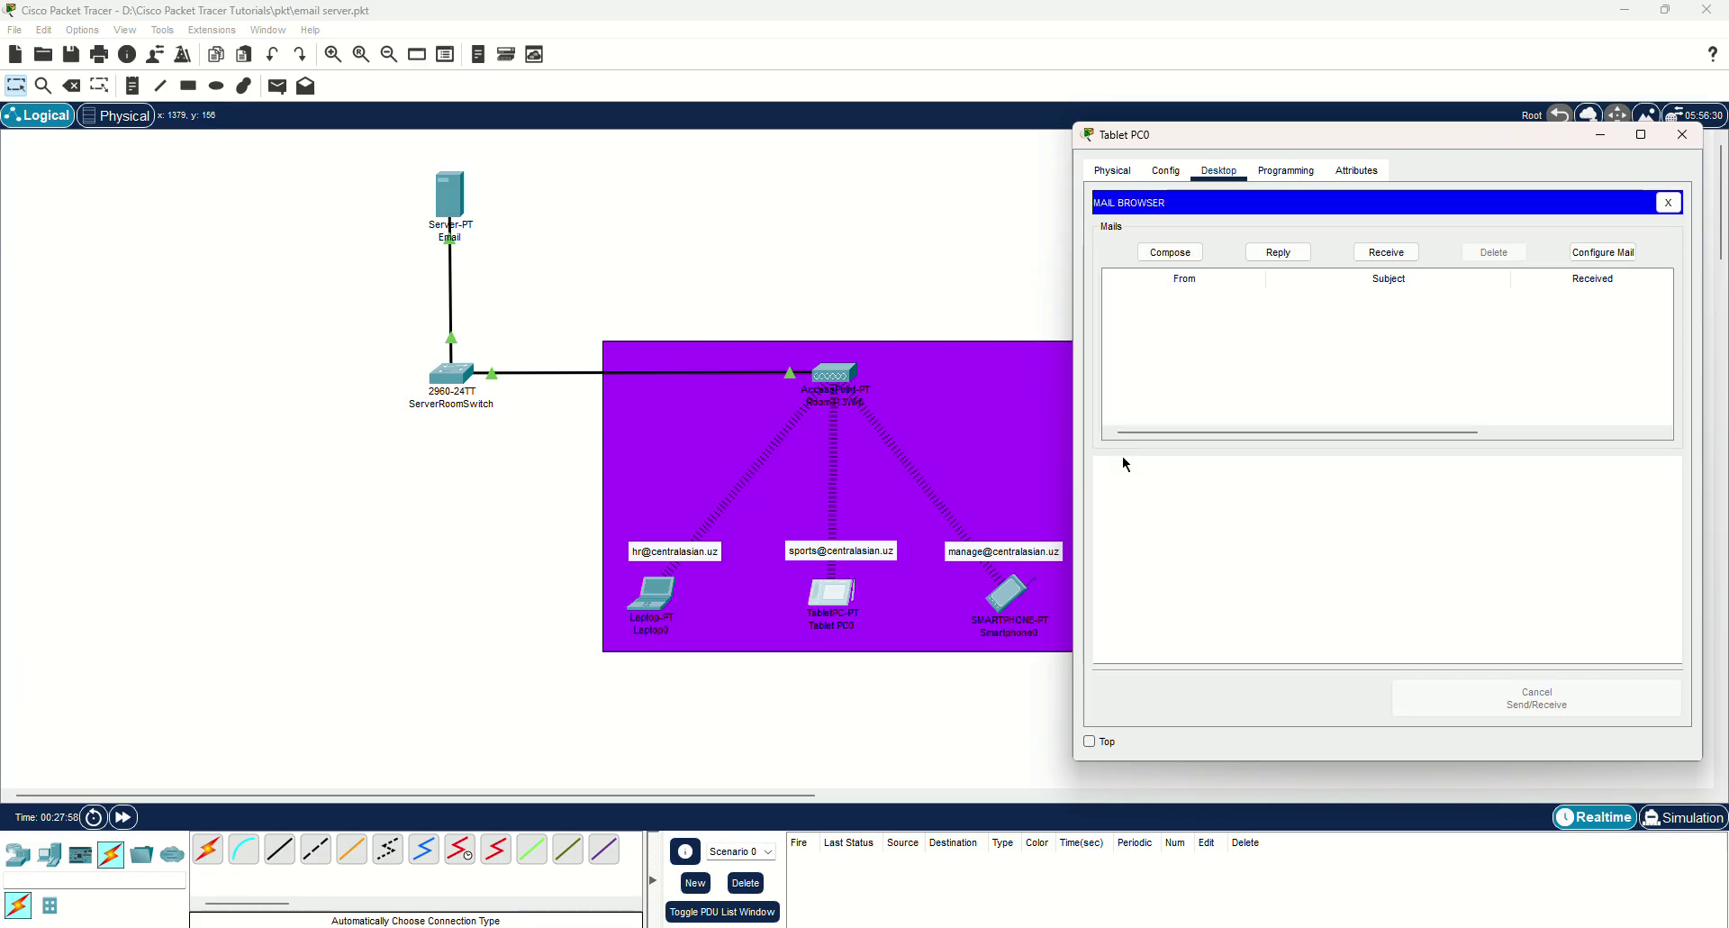
left_click(1680, 135)
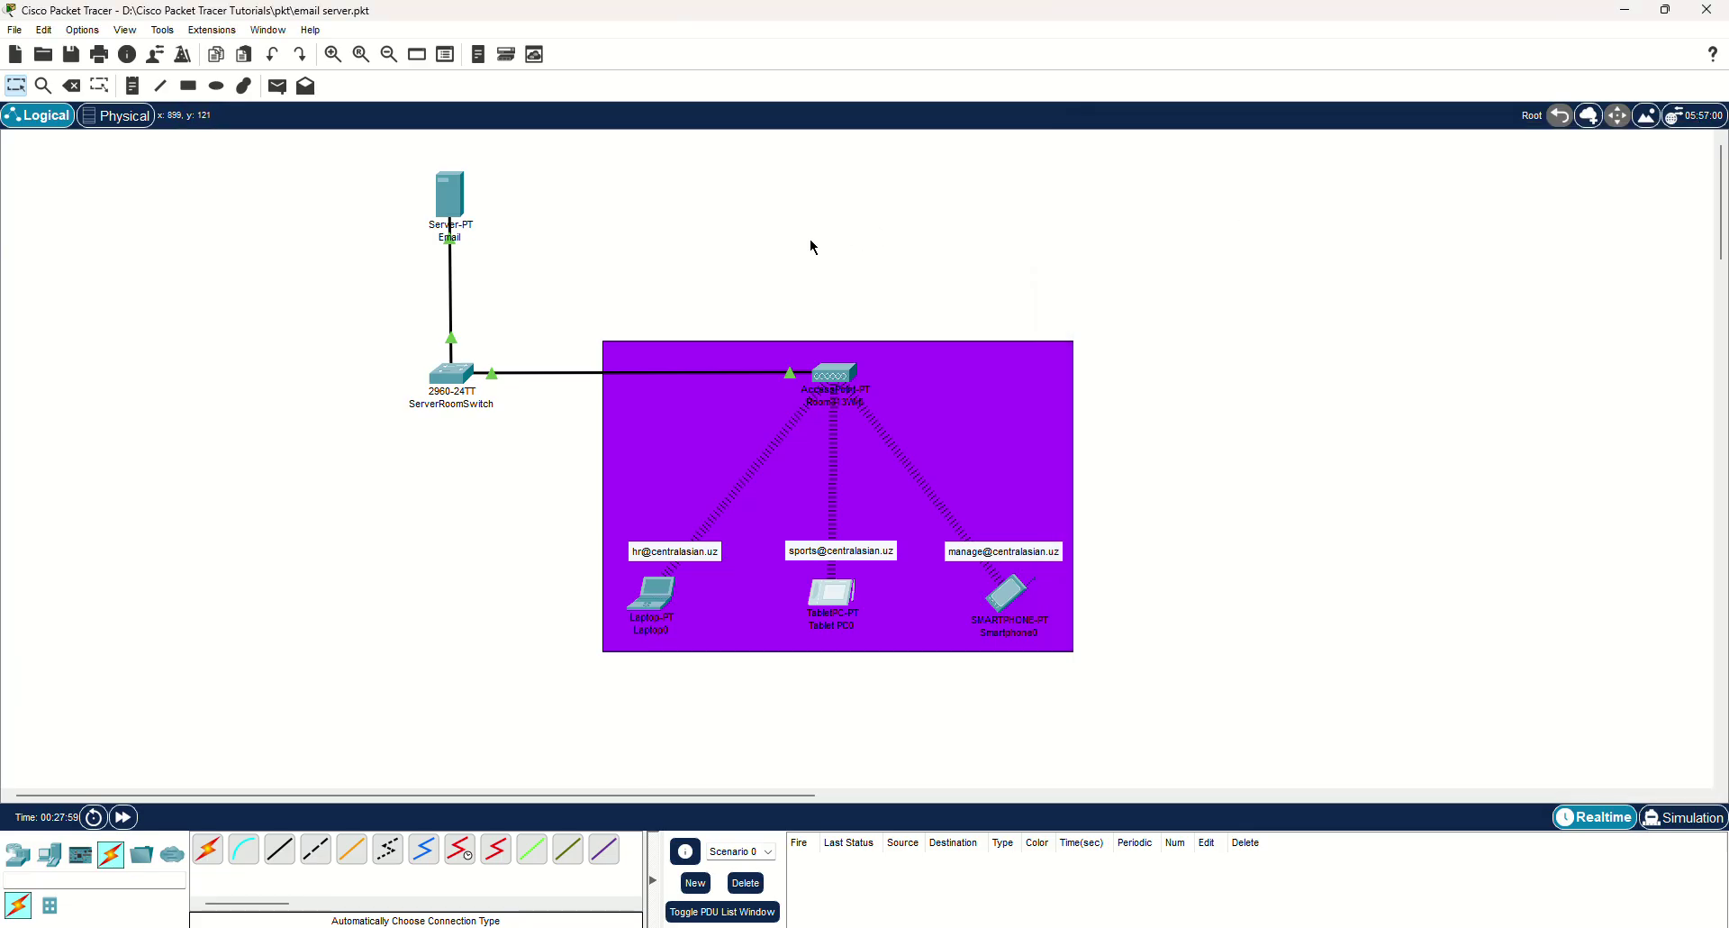
left_click(457, 209)
left_click(753, 241)
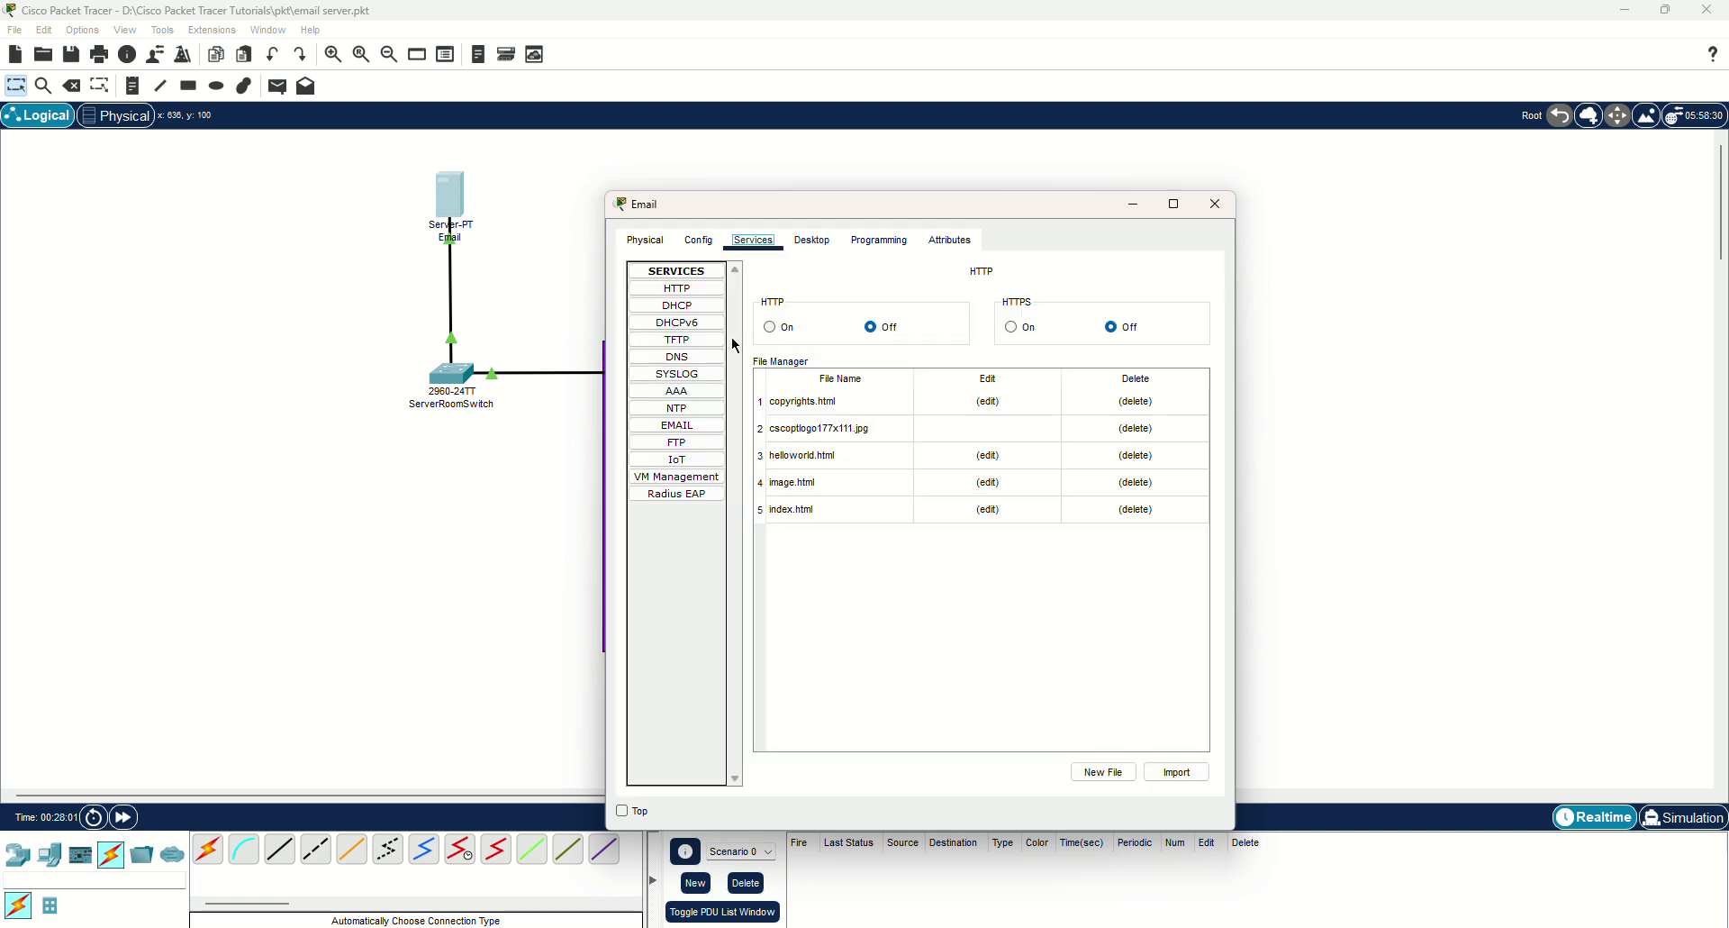
left_click(677, 425)
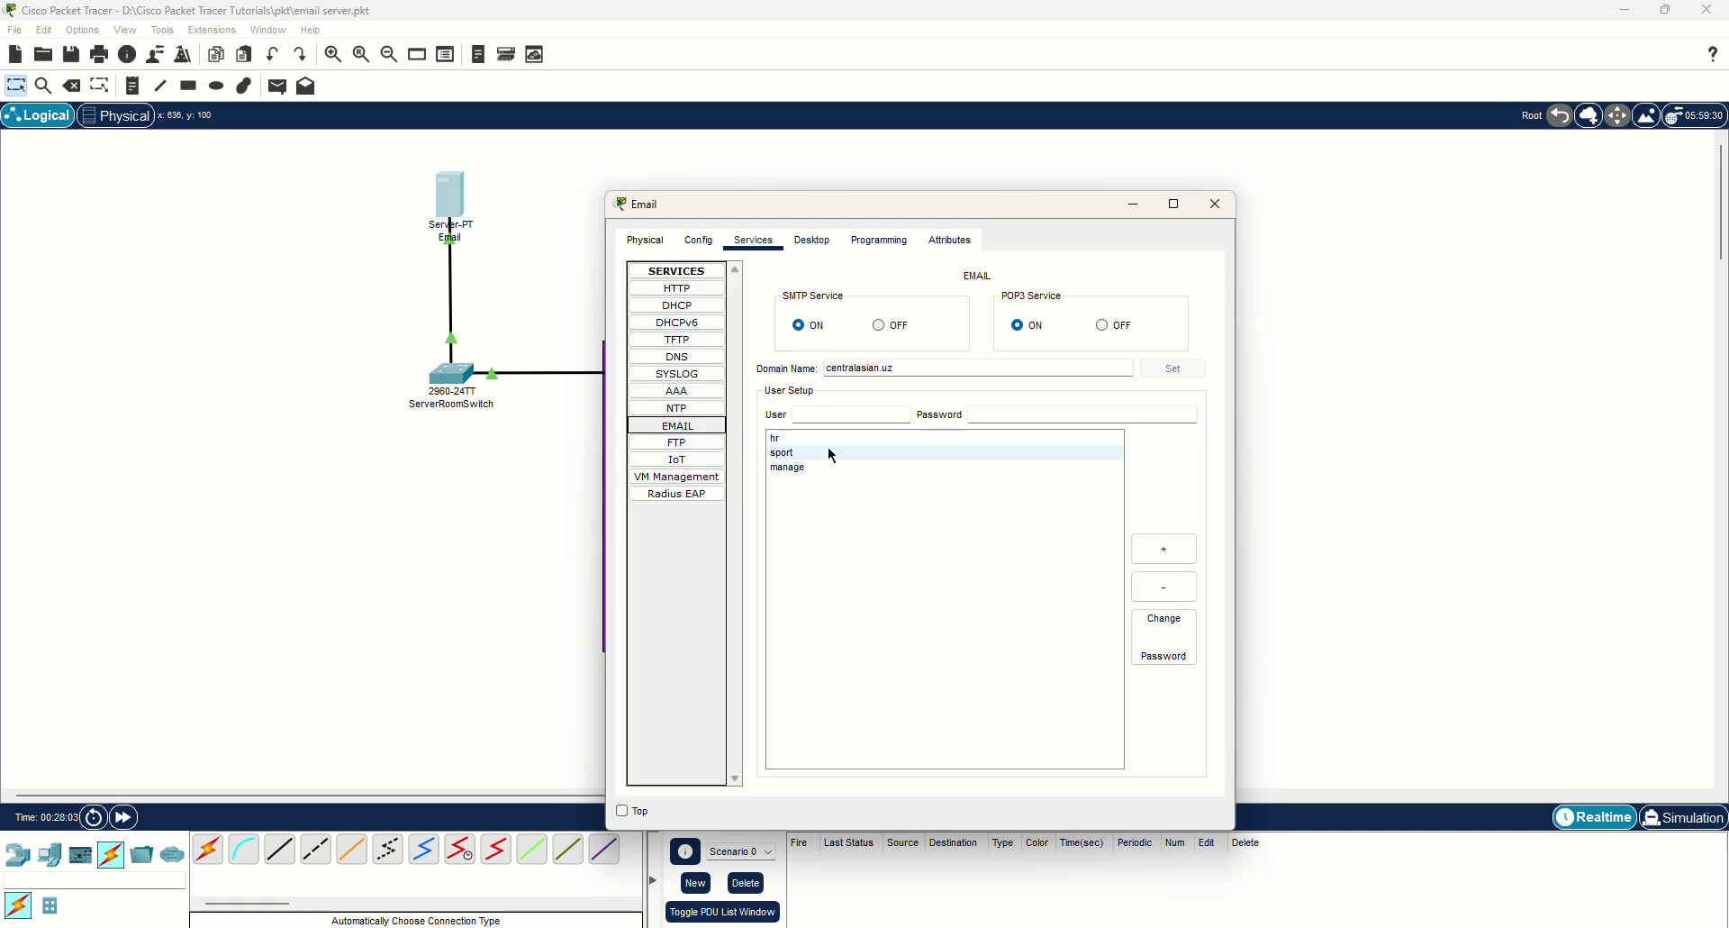
left_click(1216, 204)
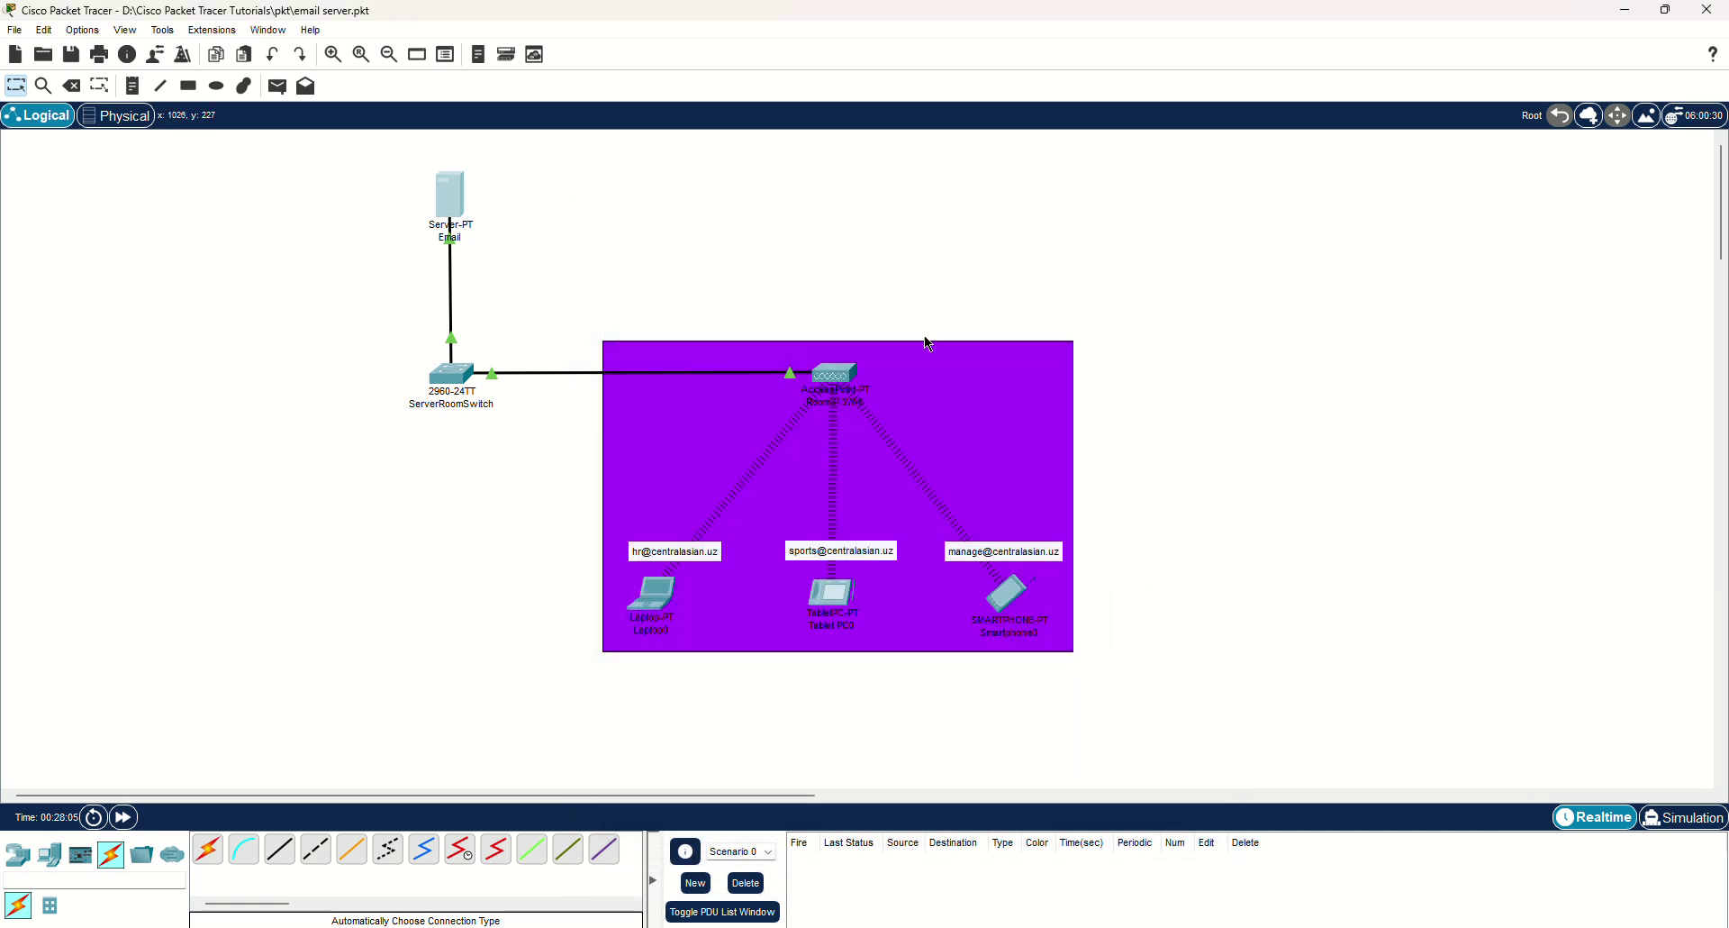
Change the tablet's mail user name from 'sports' to 'sport', save, and close the tablet.
left_click(832, 596)
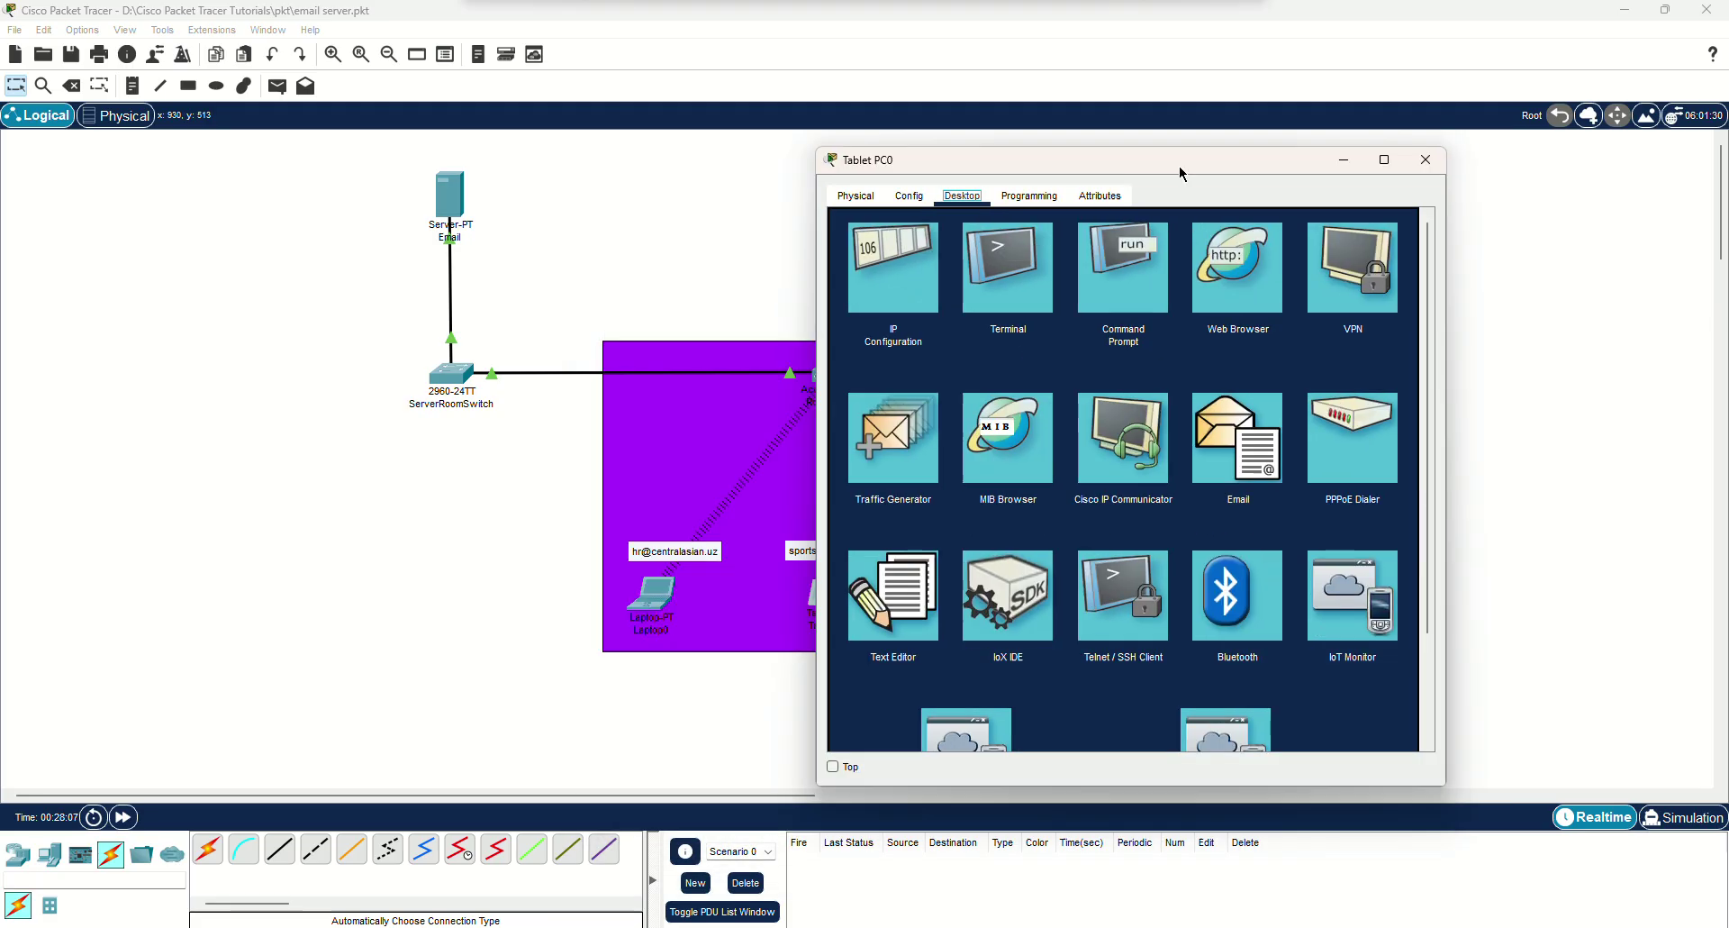
left_click_drag(1181, 171, 1214, 169)
left_click(1266, 434)
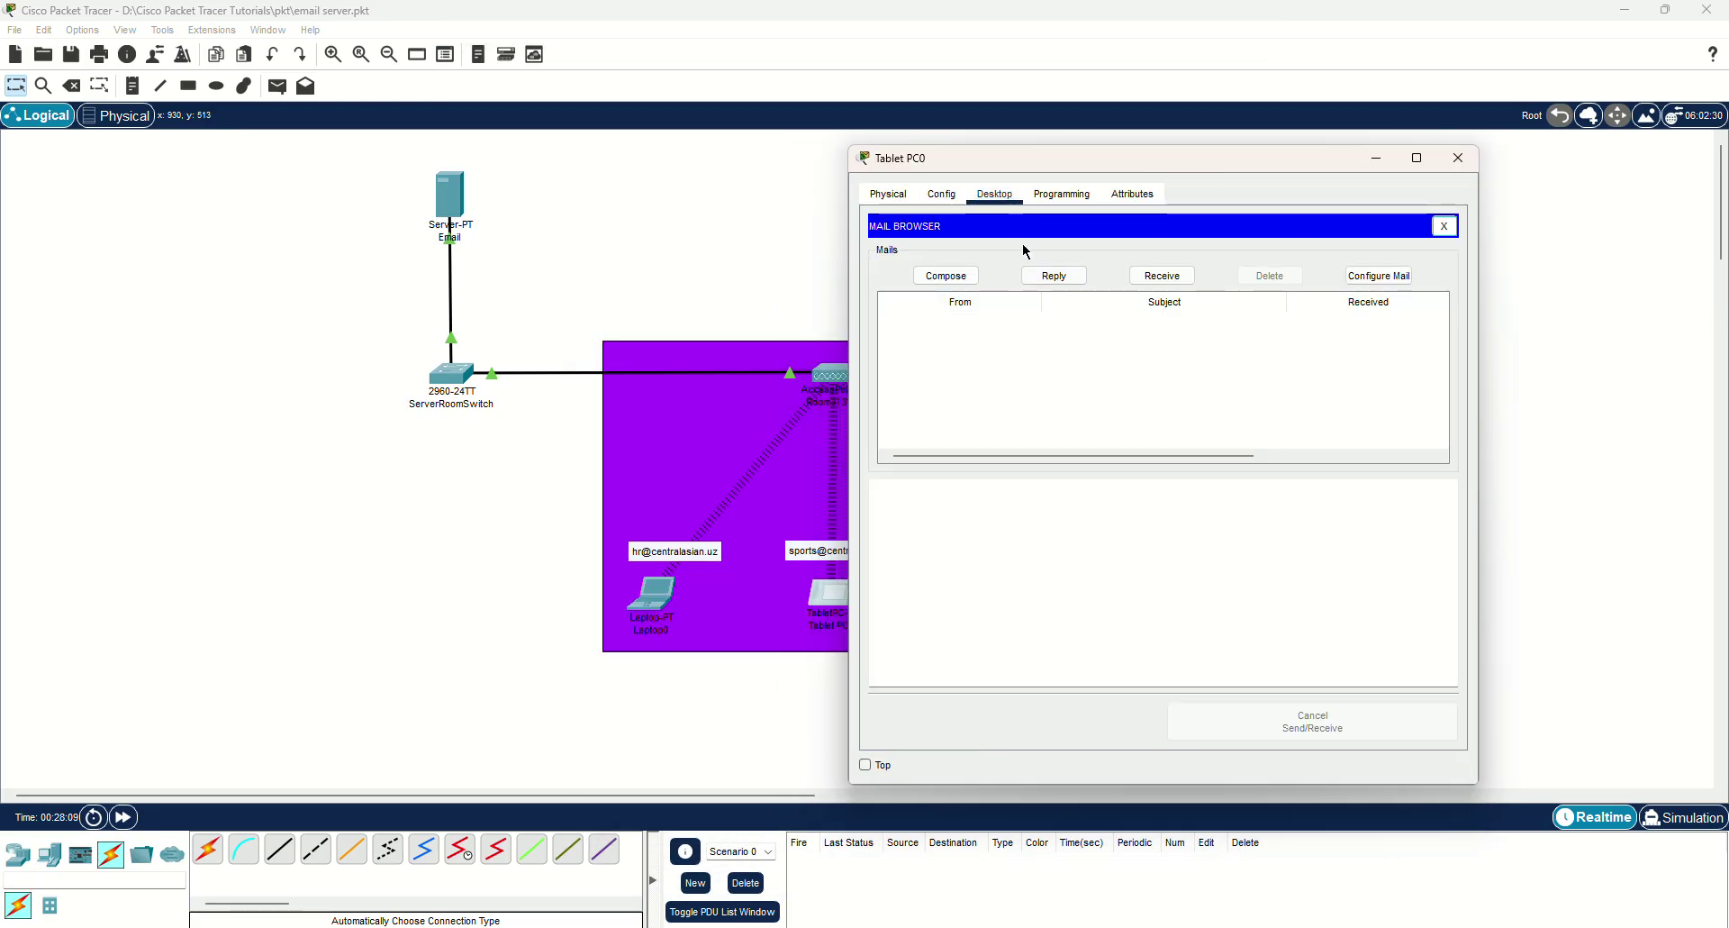
left_click(1365, 276)
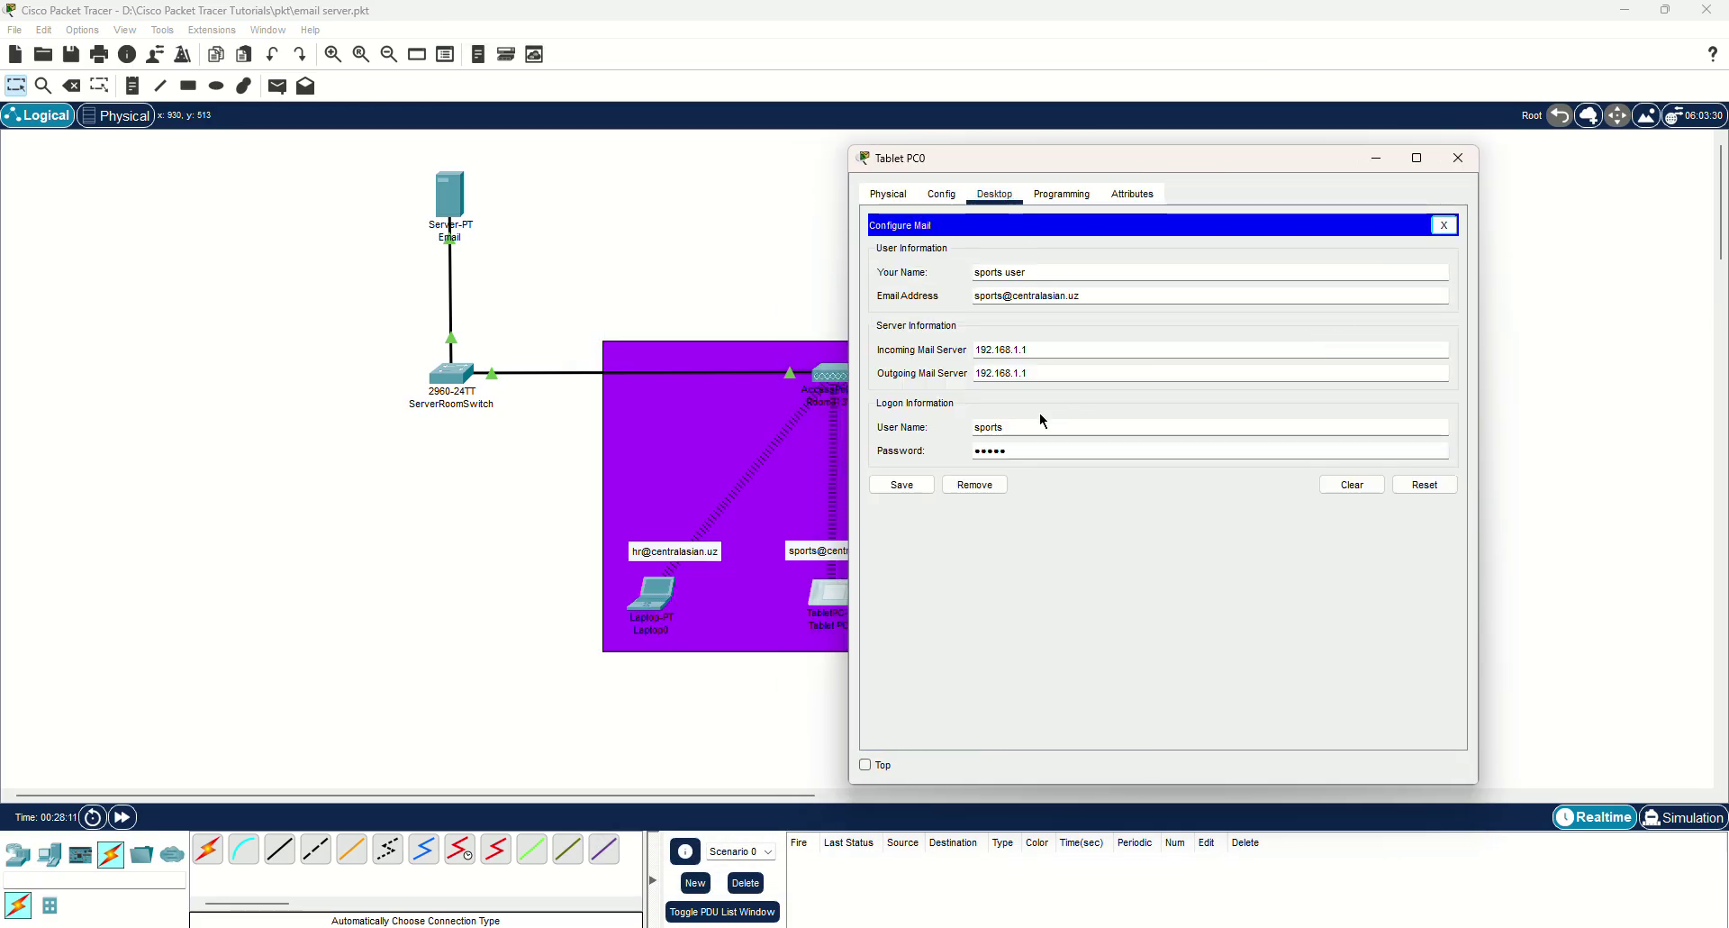
left_click(1071, 427)
key("BackSpace")
left_click(901, 484)
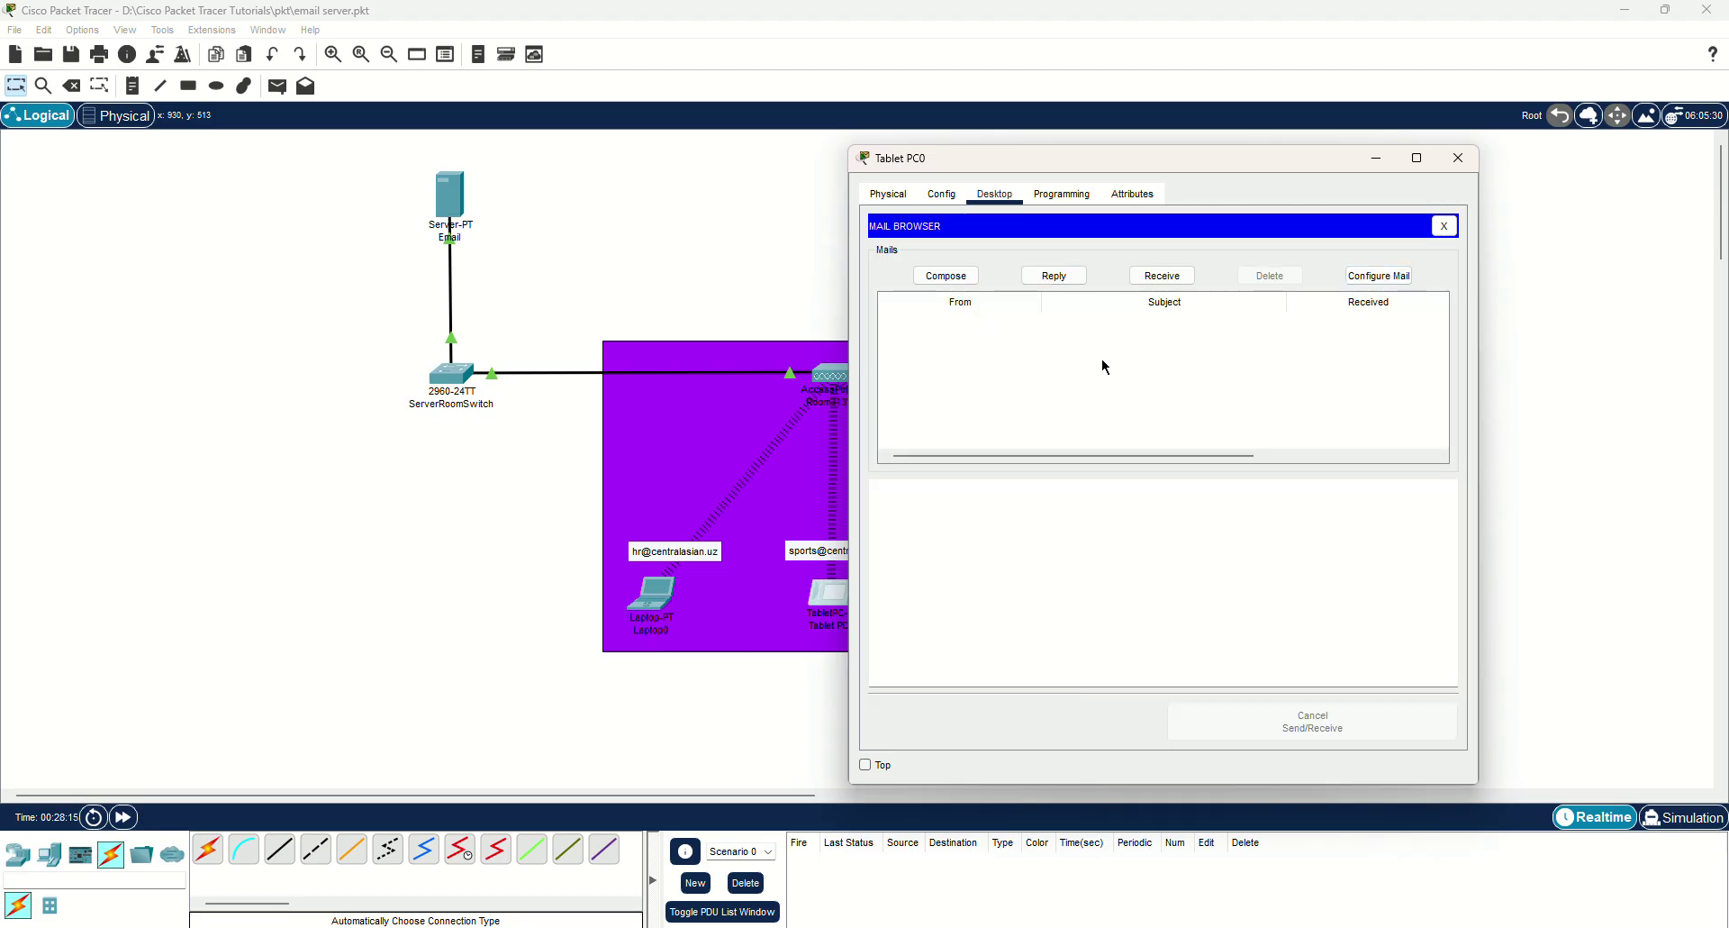
left_click(1446, 227)
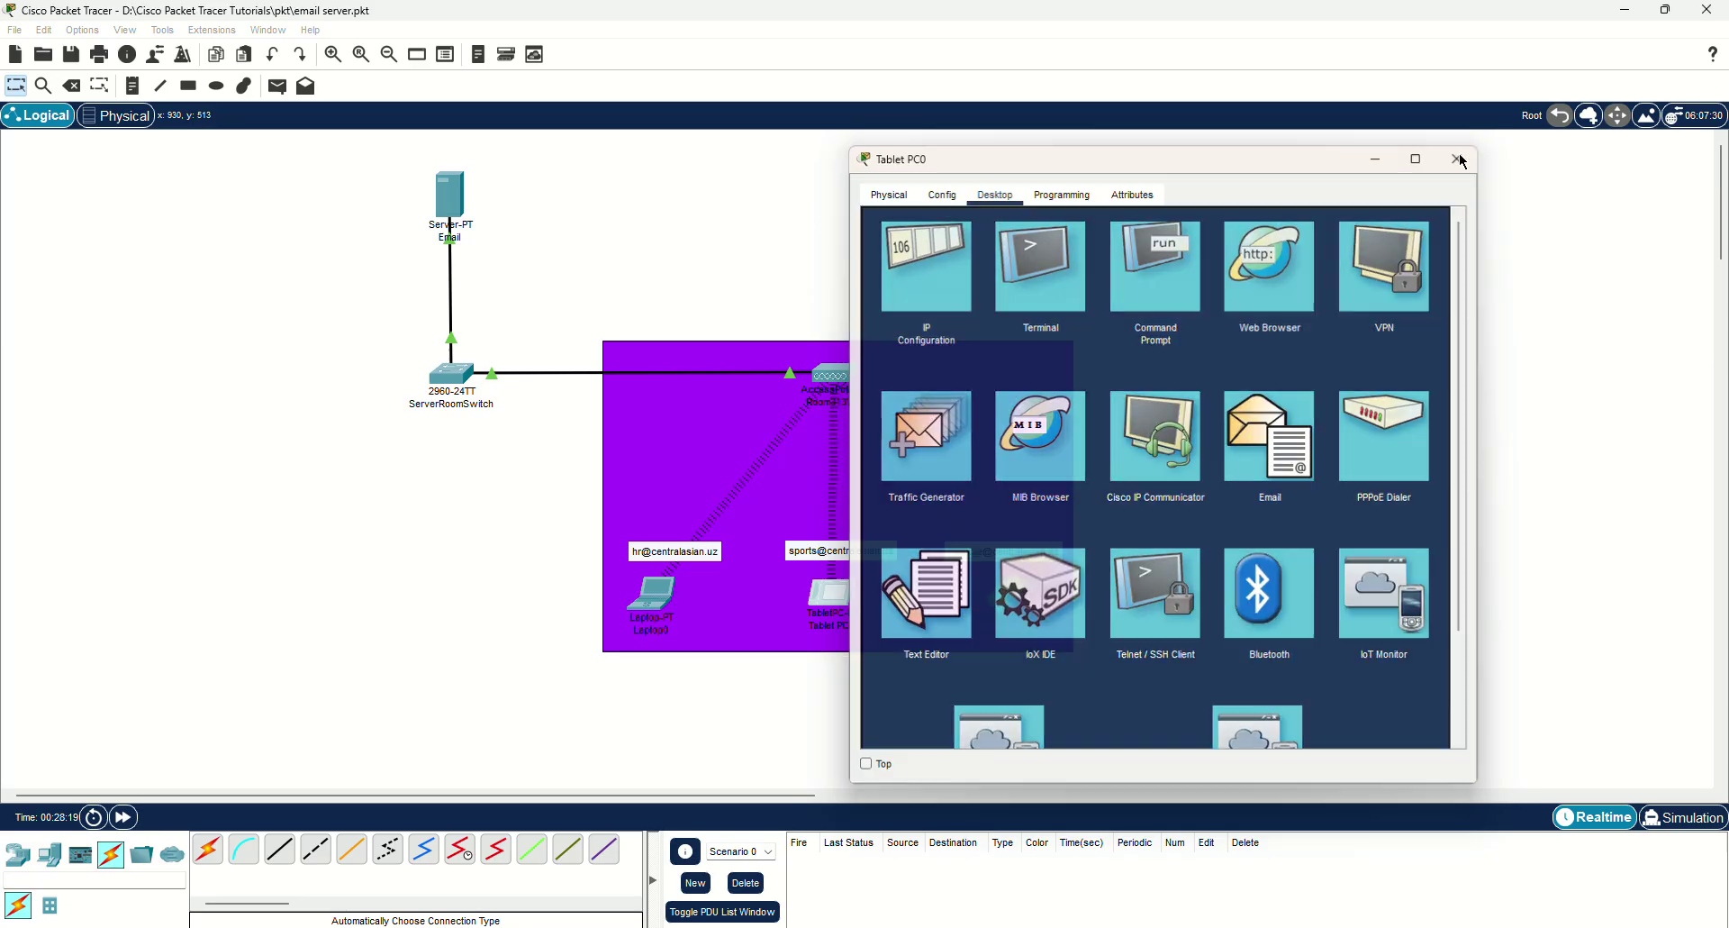
left_click(1457, 159)
Open Smartphone0's Email app and enter the name 'Management user'.
left_click(1013, 593)
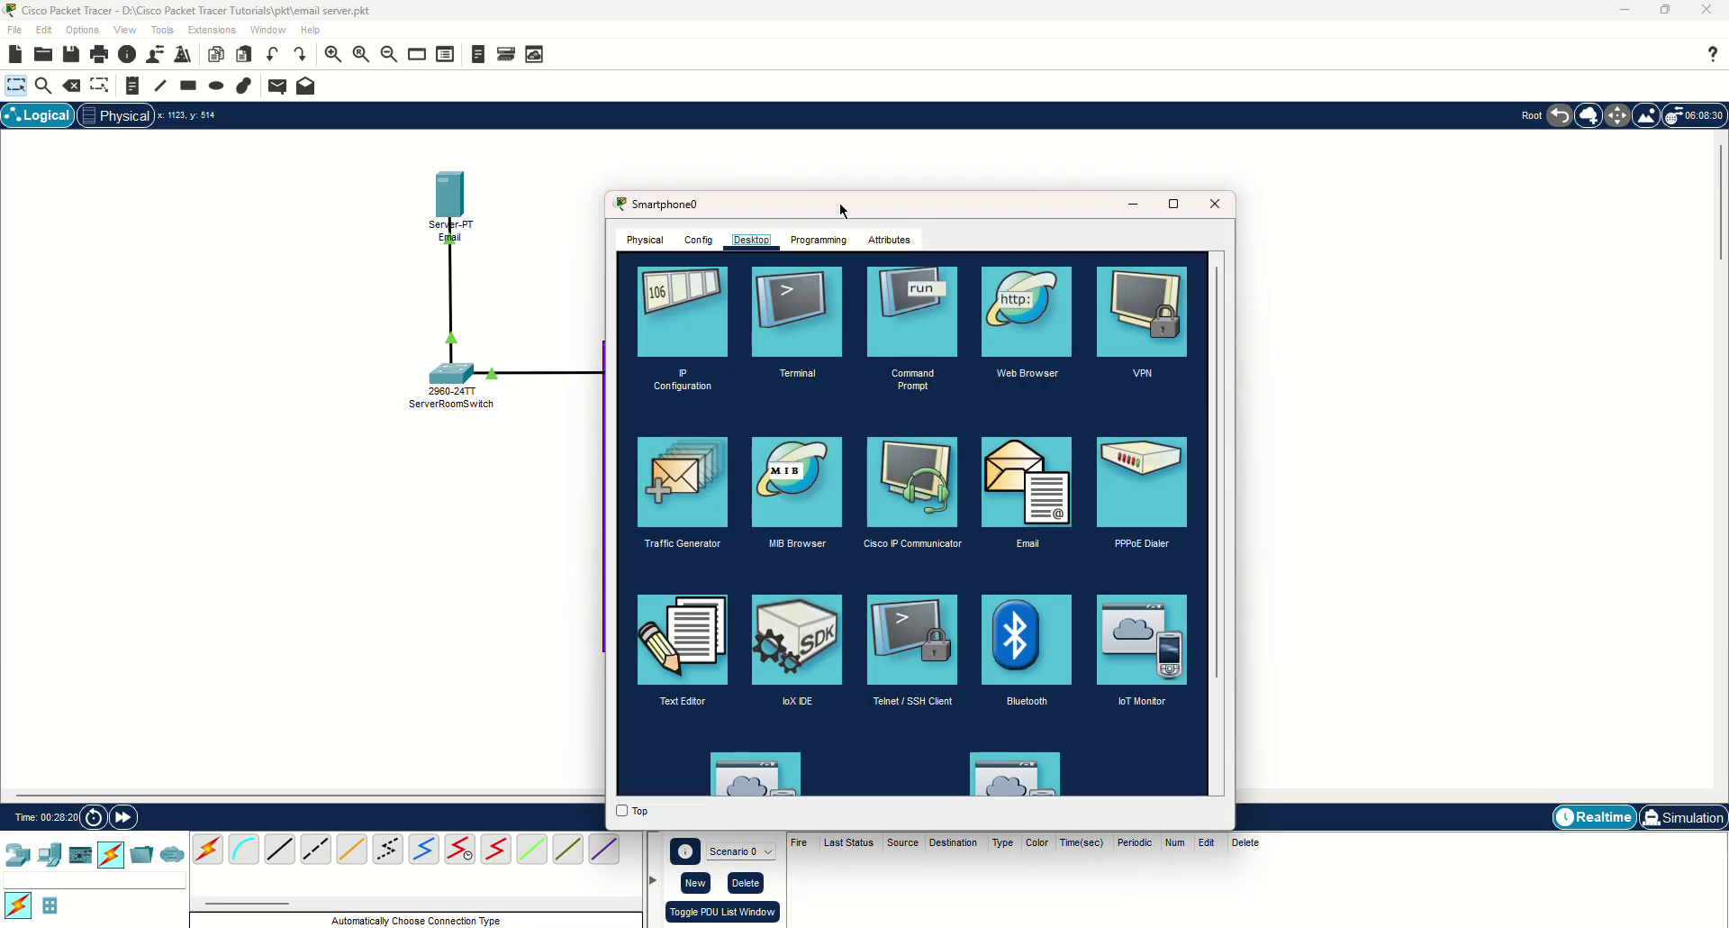
left_click_drag(844, 210, 1346, 173)
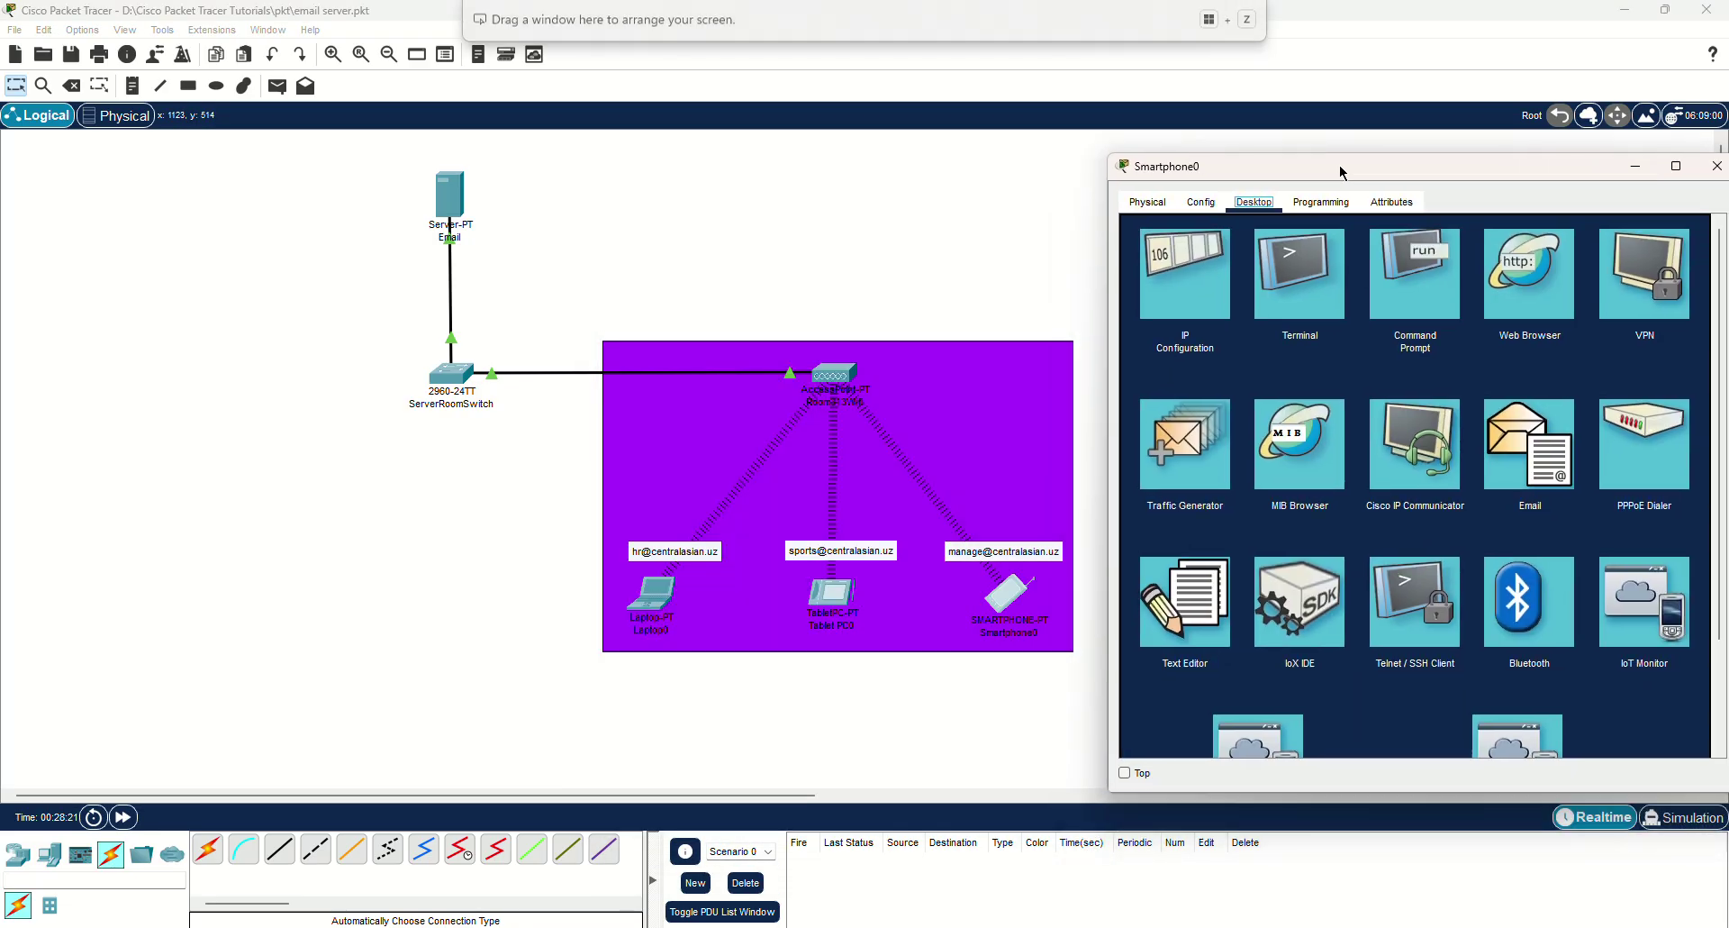
left_click(1527, 453)
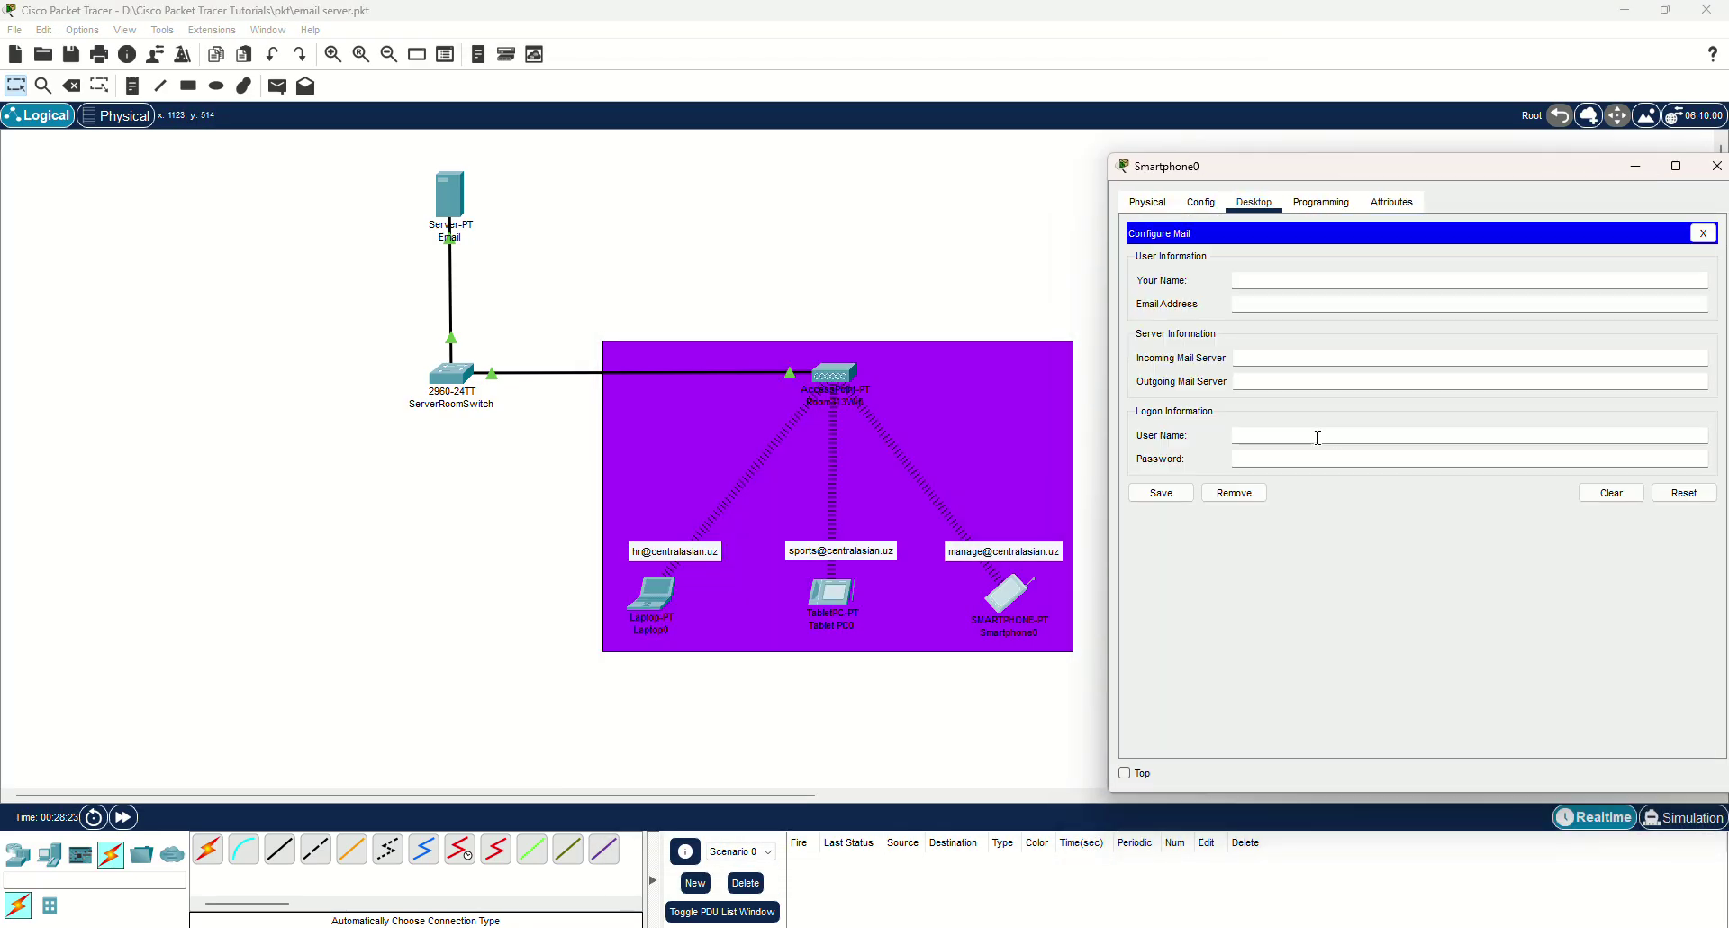
left_click(1271, 279)
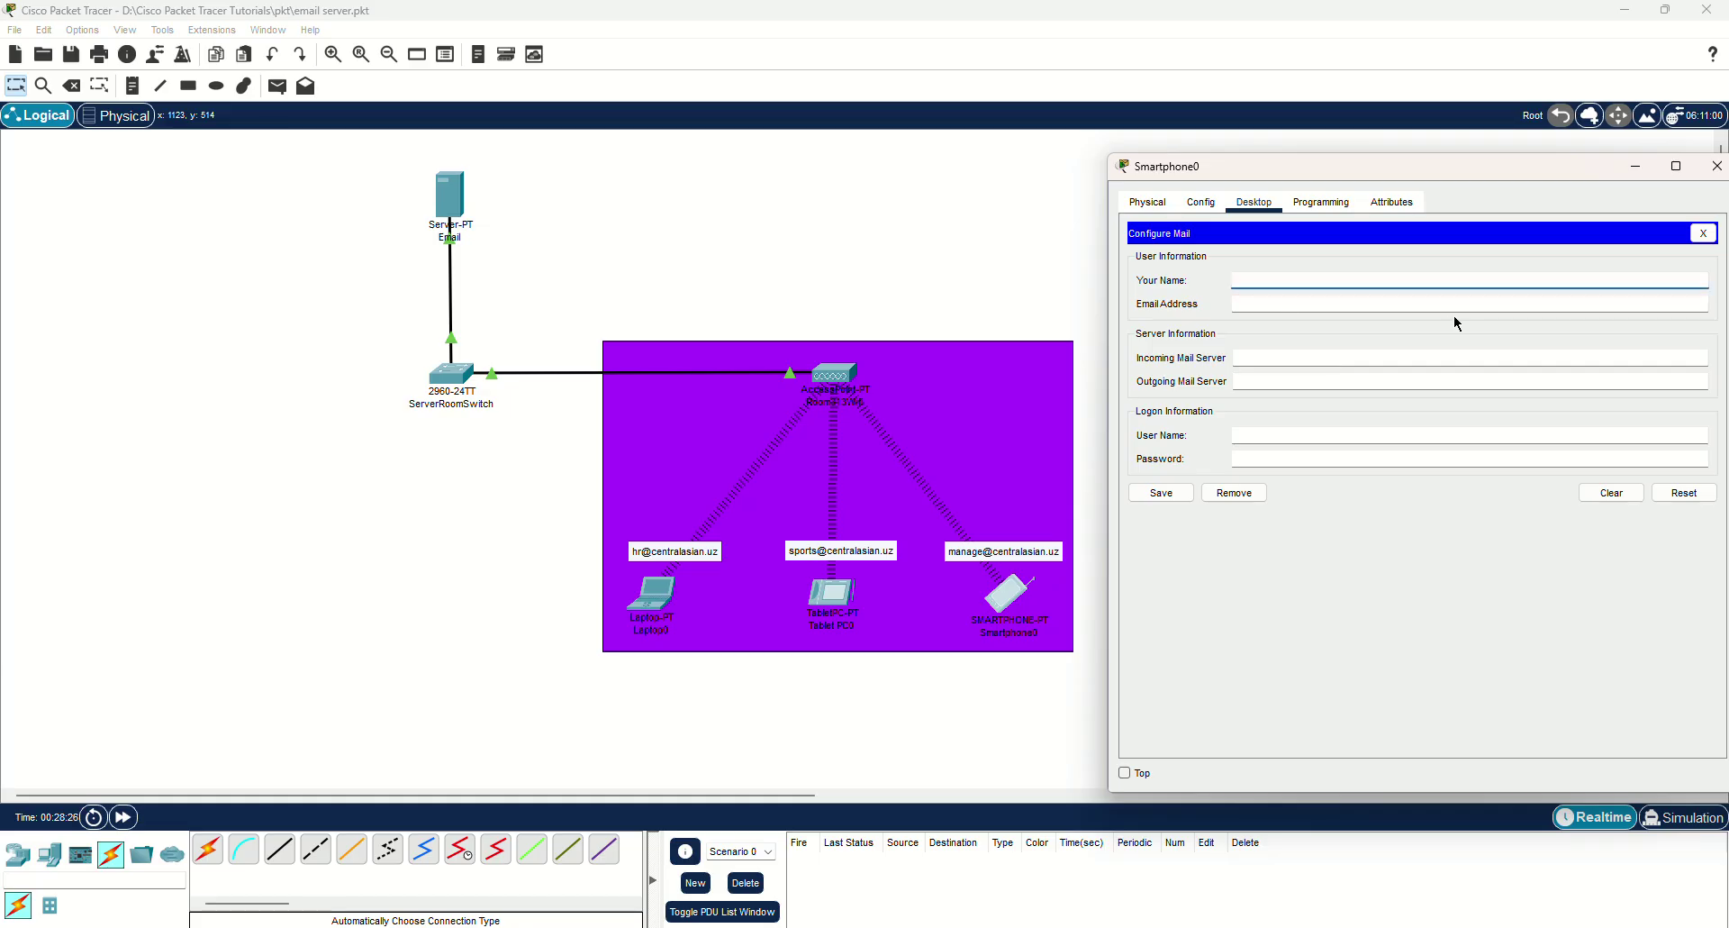
type("Maa")
key("BackSpace")
type("nagement ")
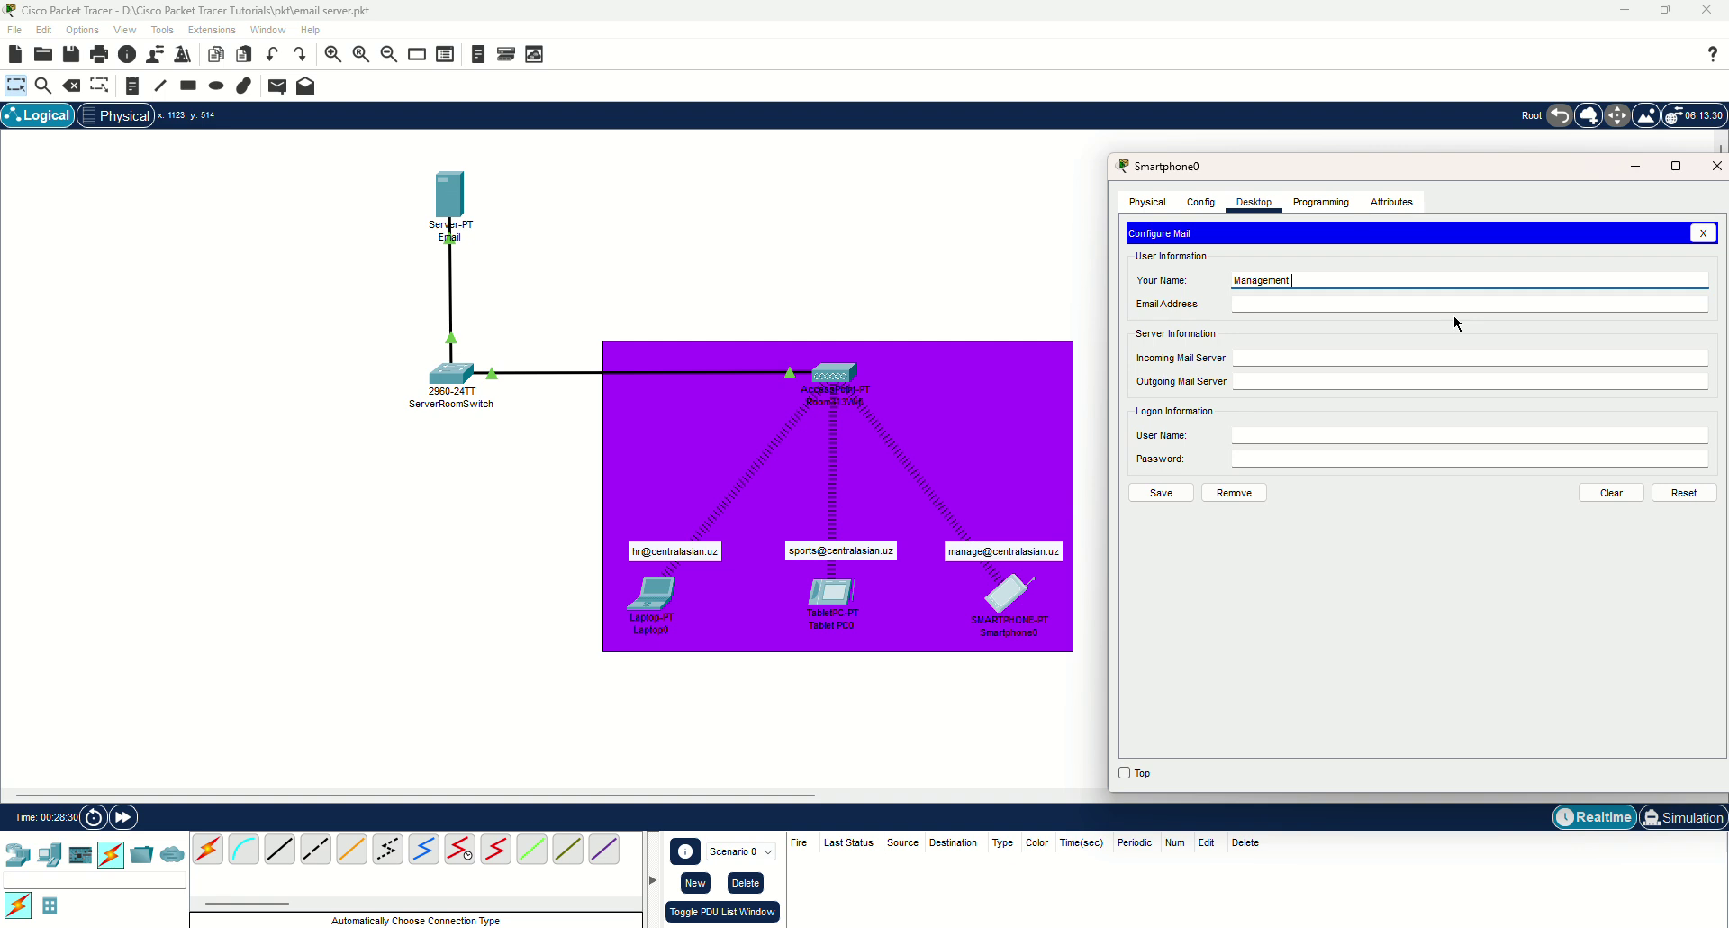
type("user")
key("Tab")
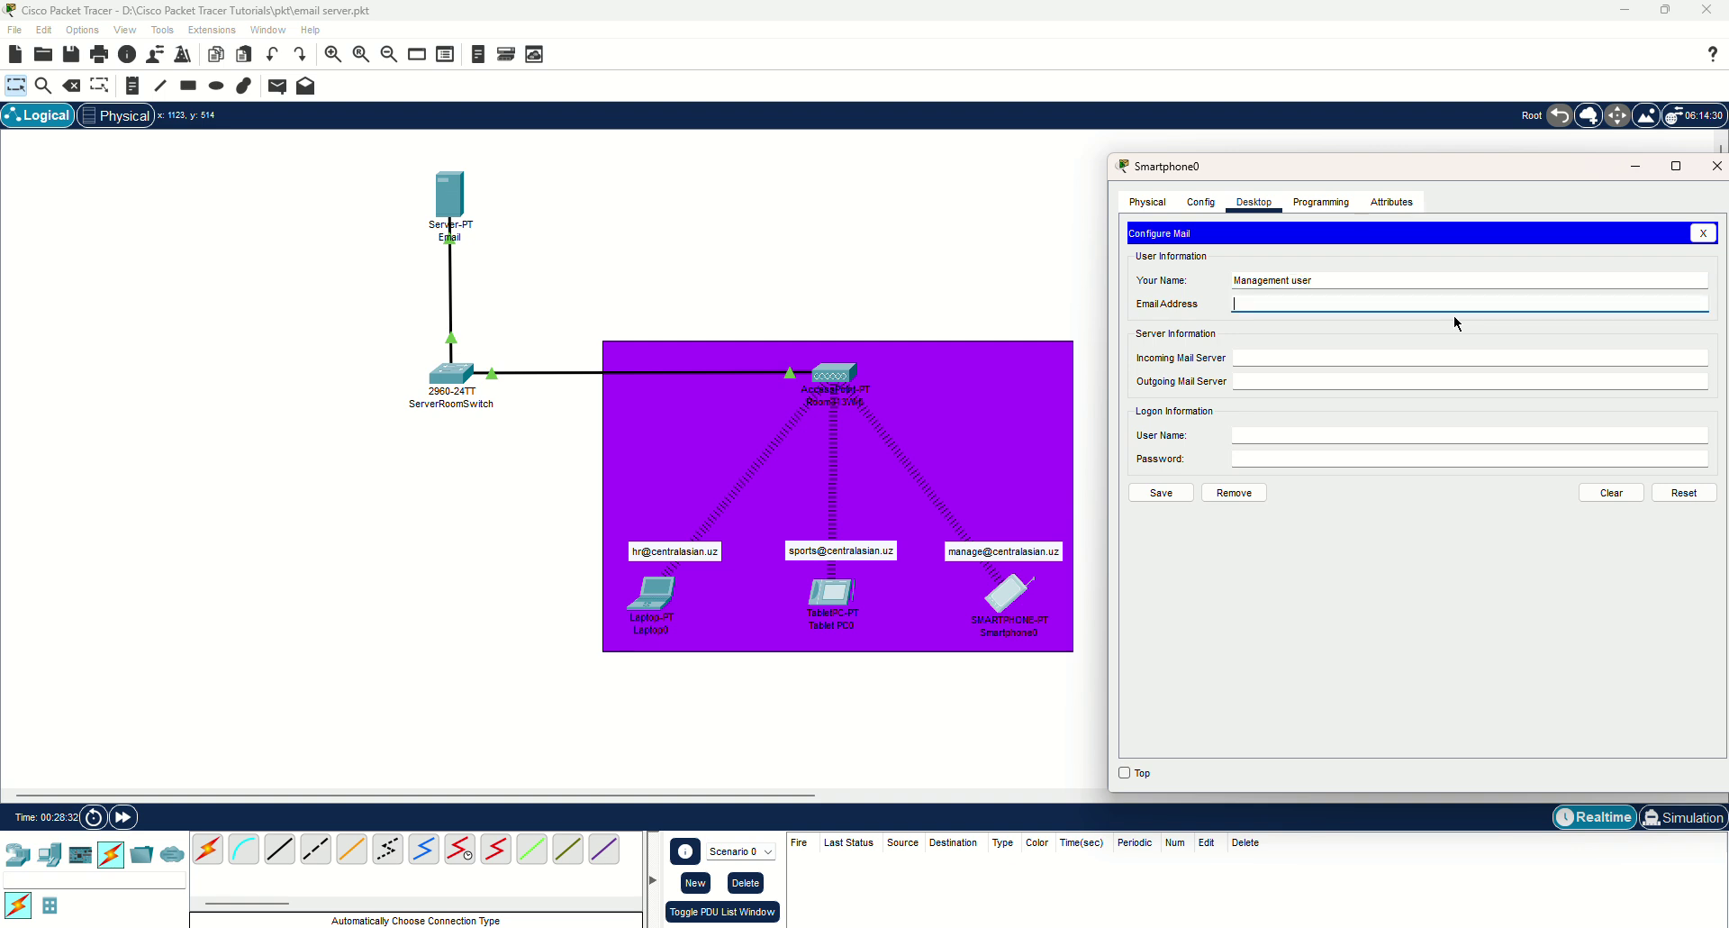
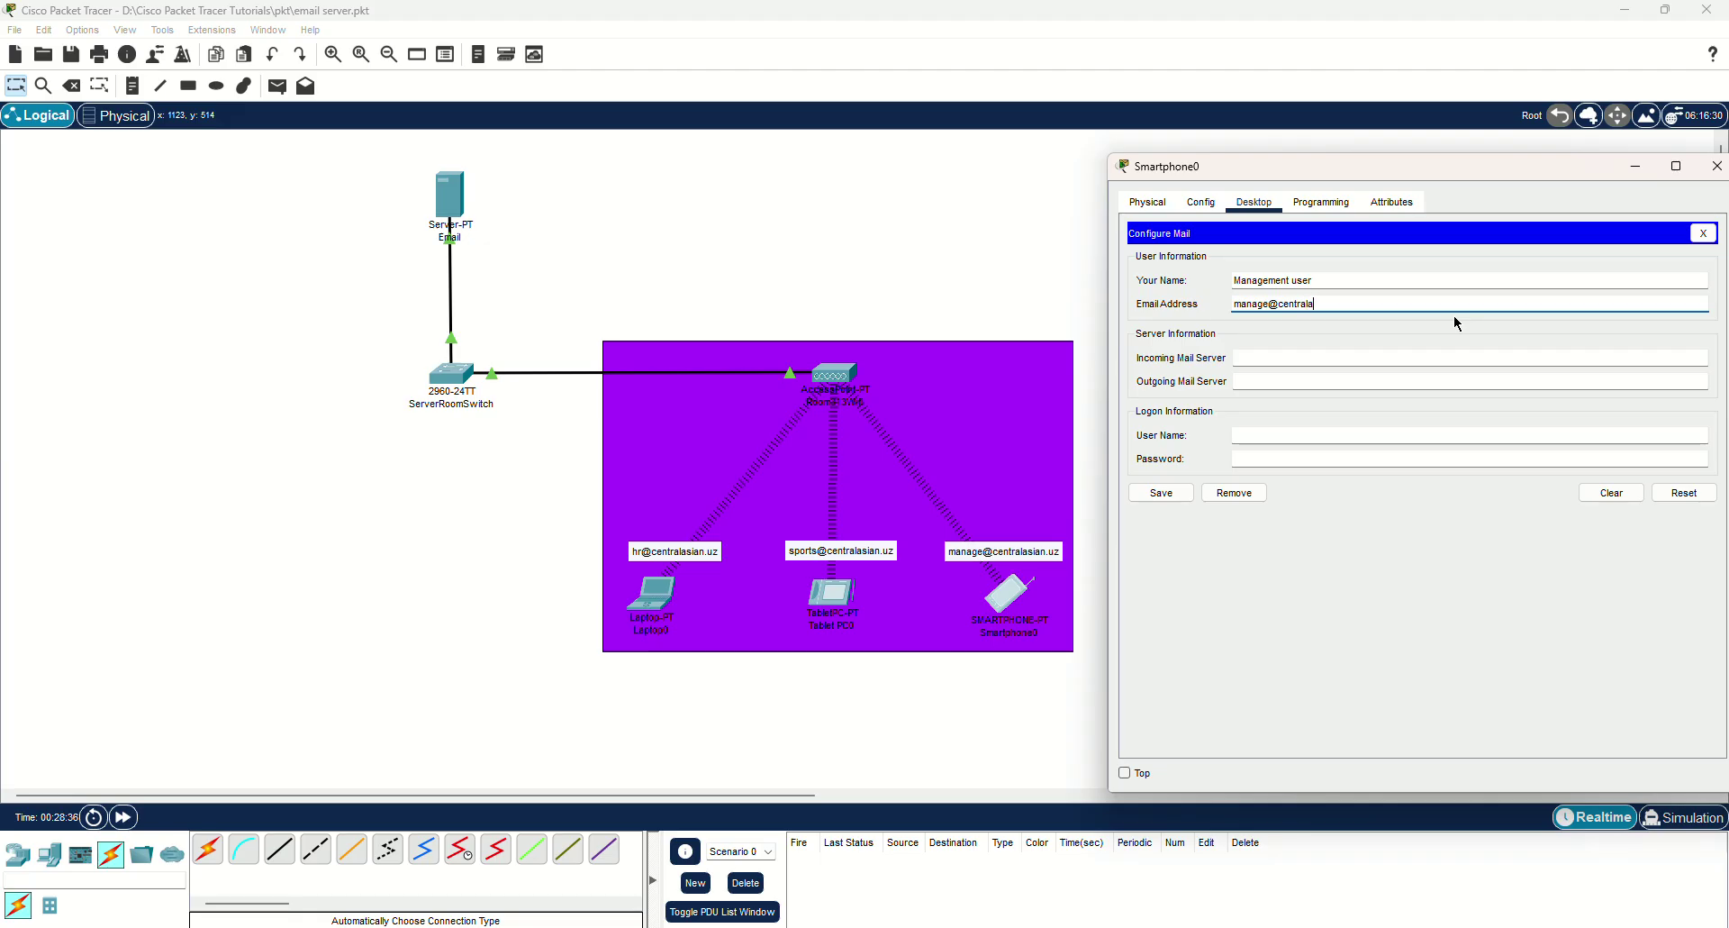
left_click(1355, 358)
type("192.16")
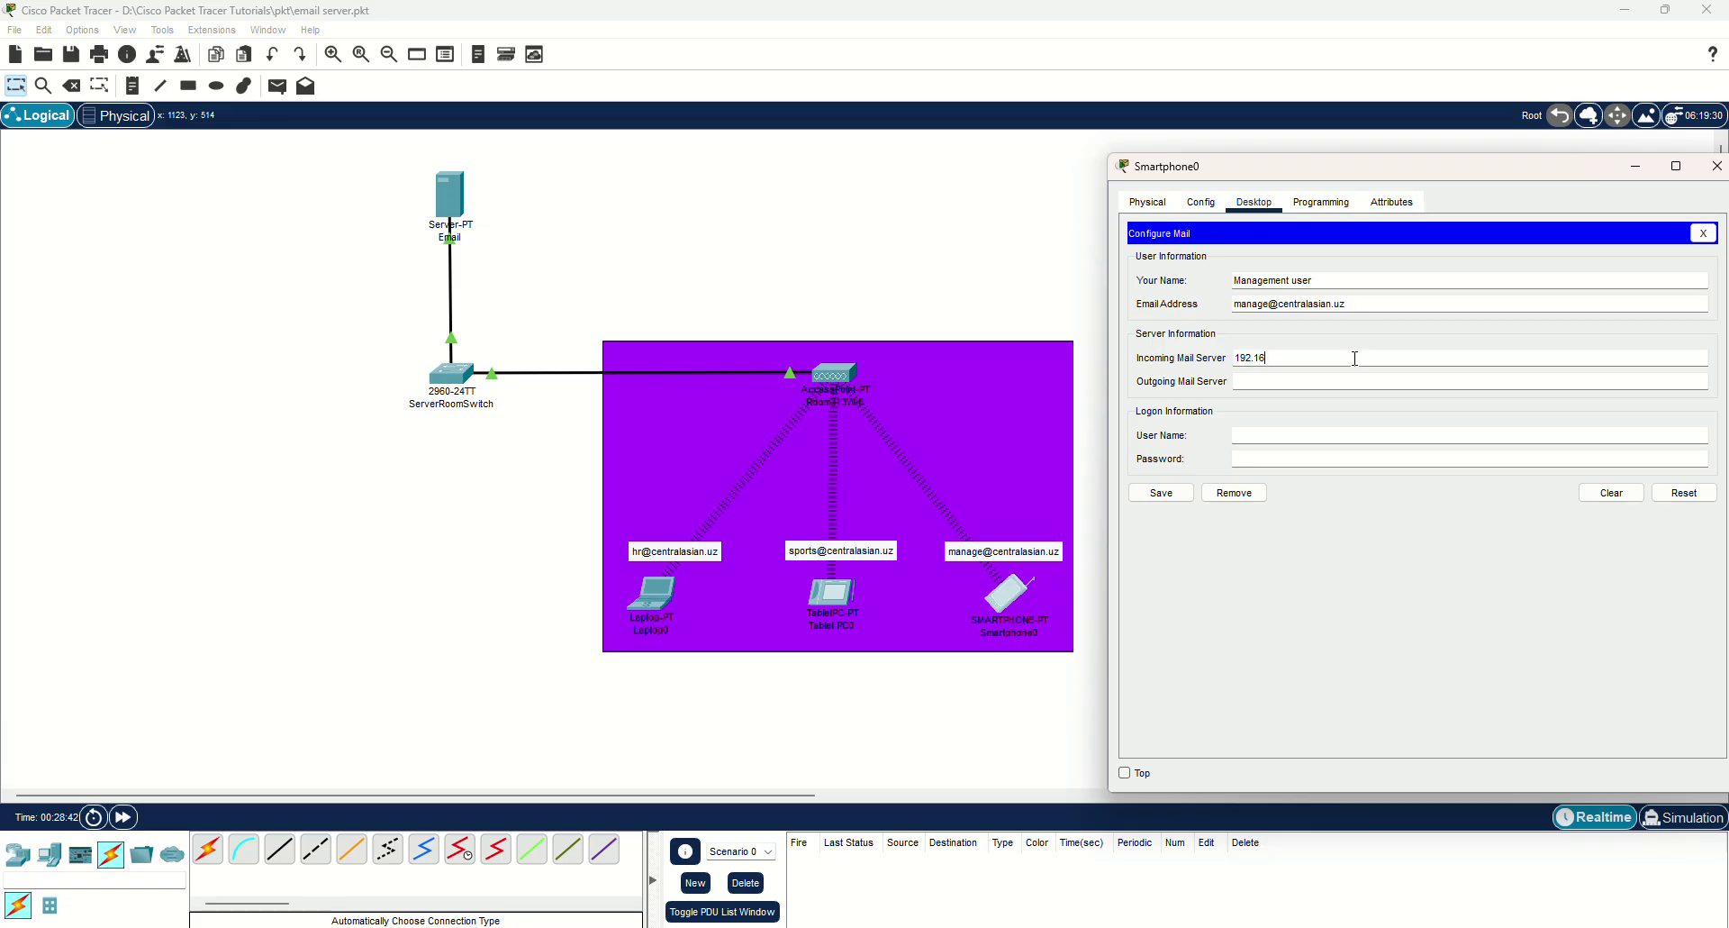
type("8.1.1")
key("ctrl+a")
key("ctrl+c")
key("Tab")
key("ctrl+v")
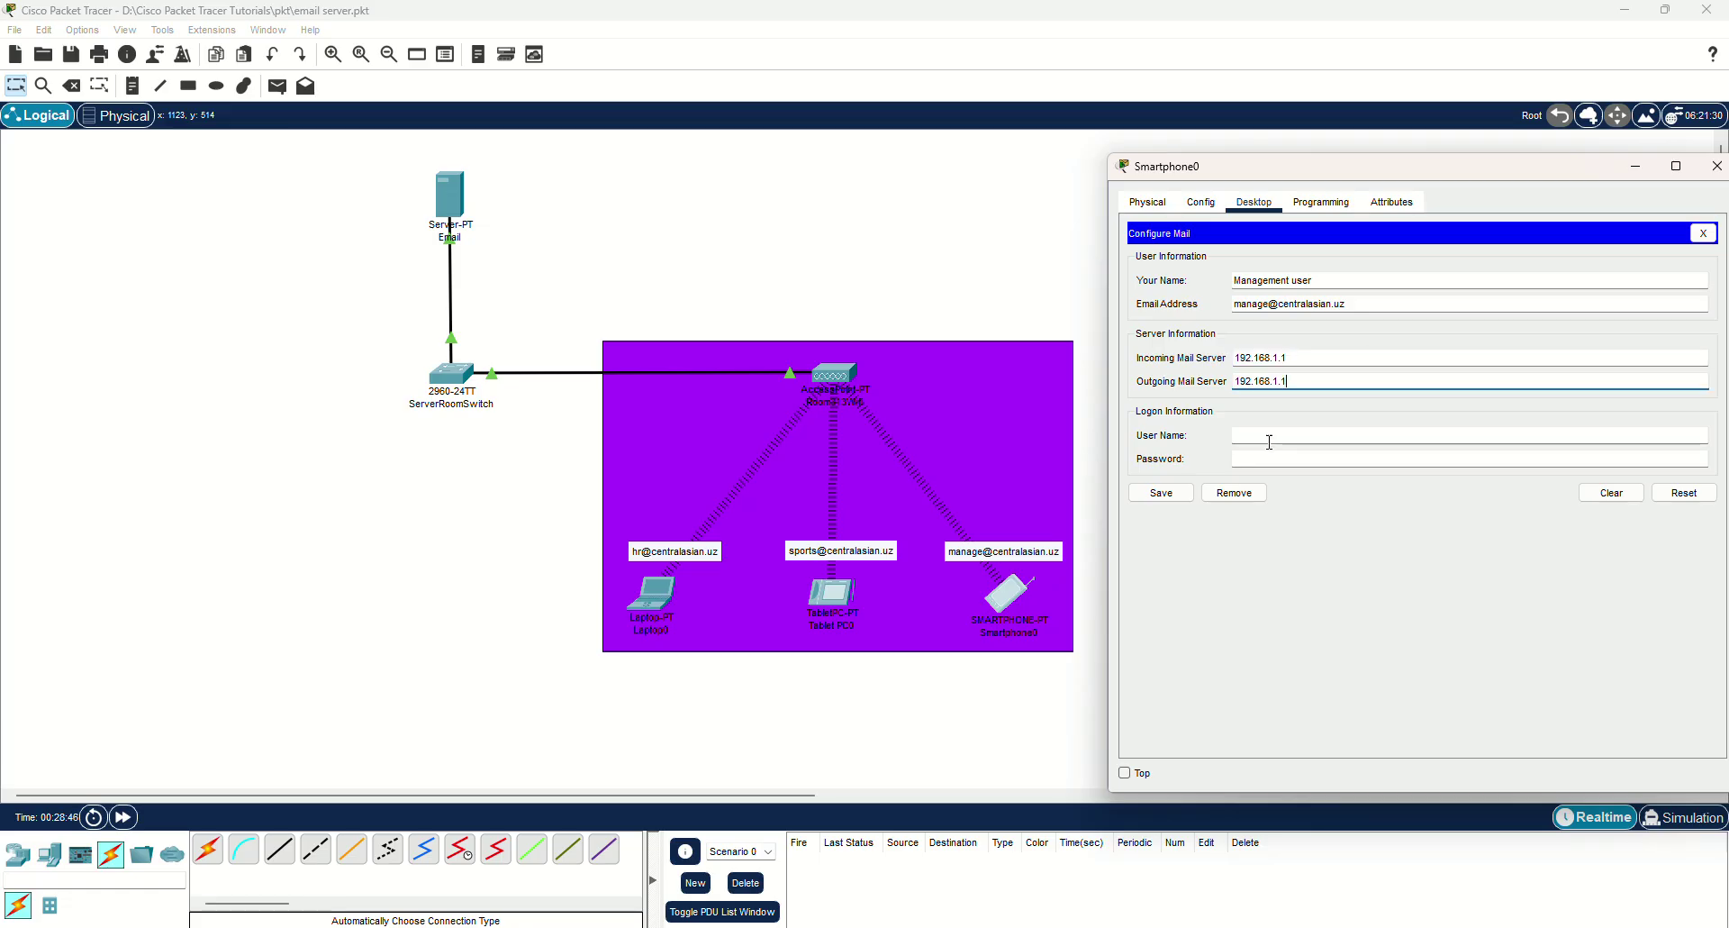
Set user name 'manage', enter the account password, and save the smartphone's mail settings.
left_click(1268, 436)
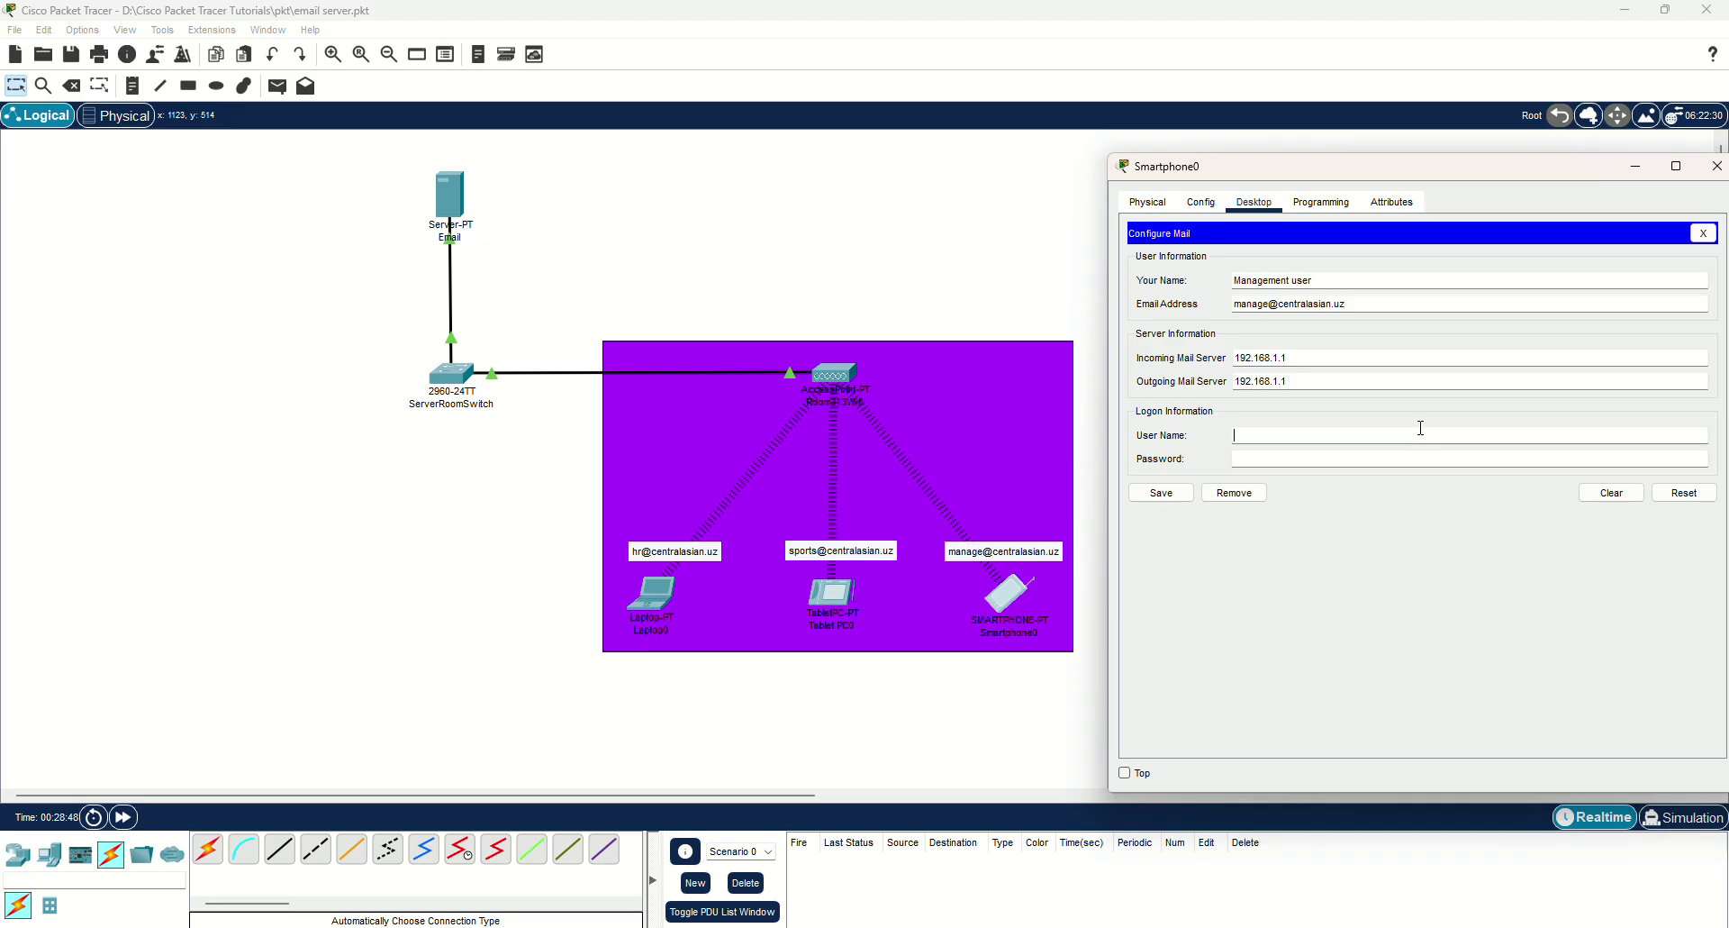
type("manage")
key("Tab")
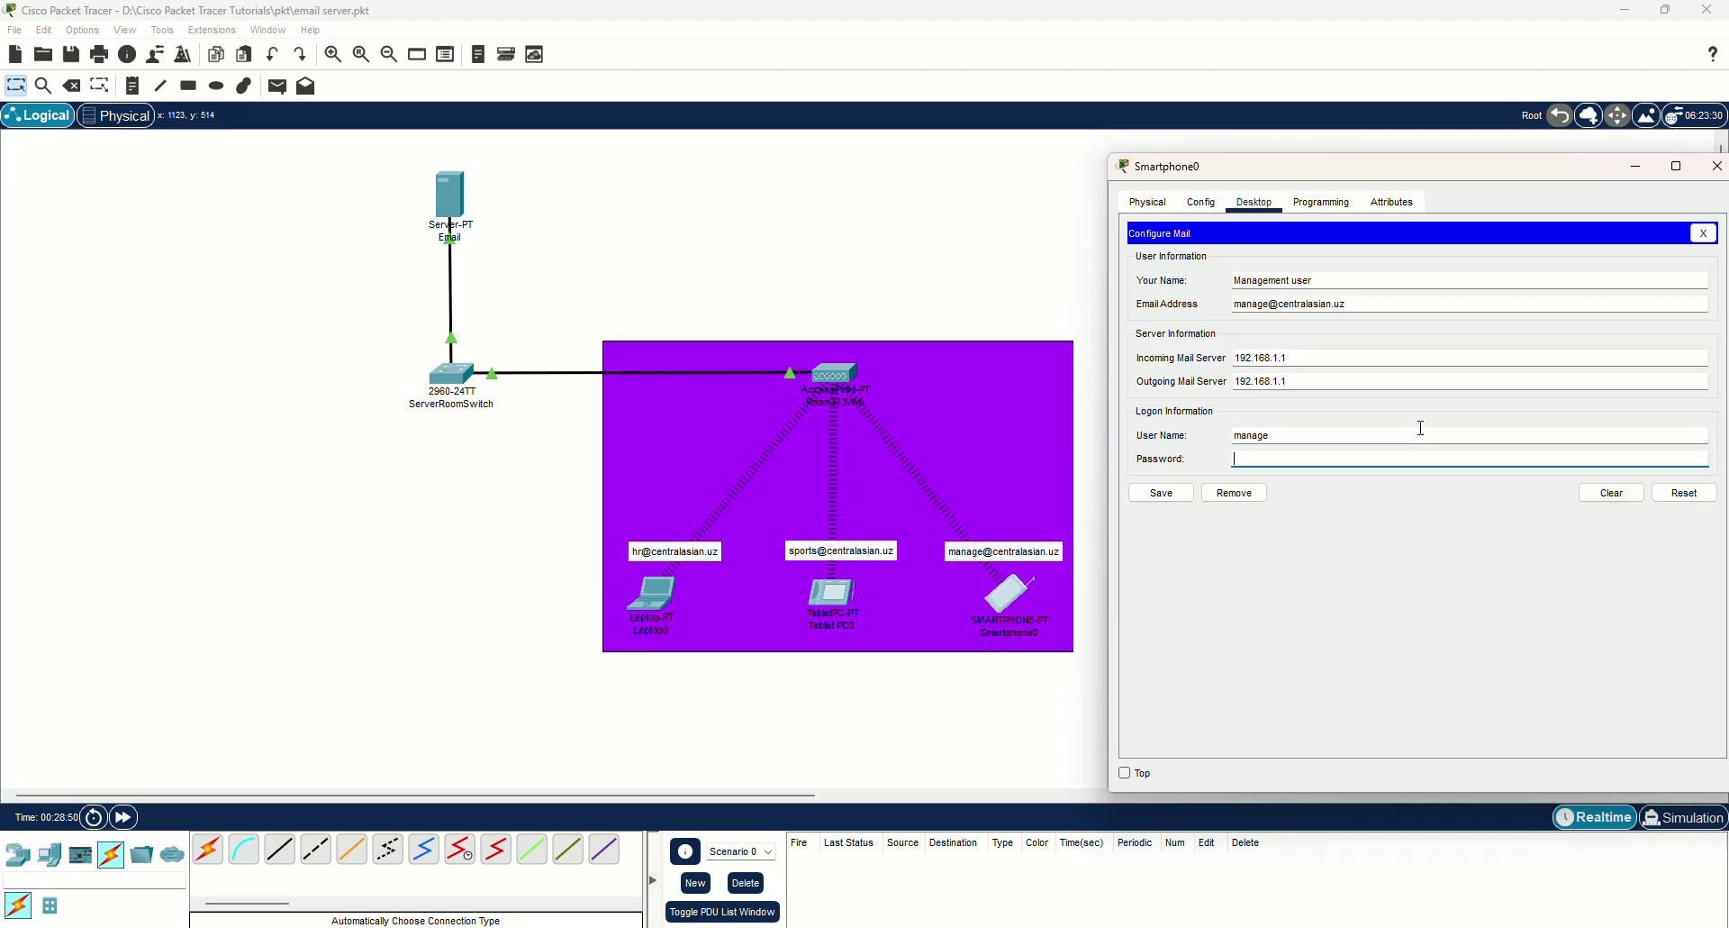
type("manag")
left_click(1163, 494)
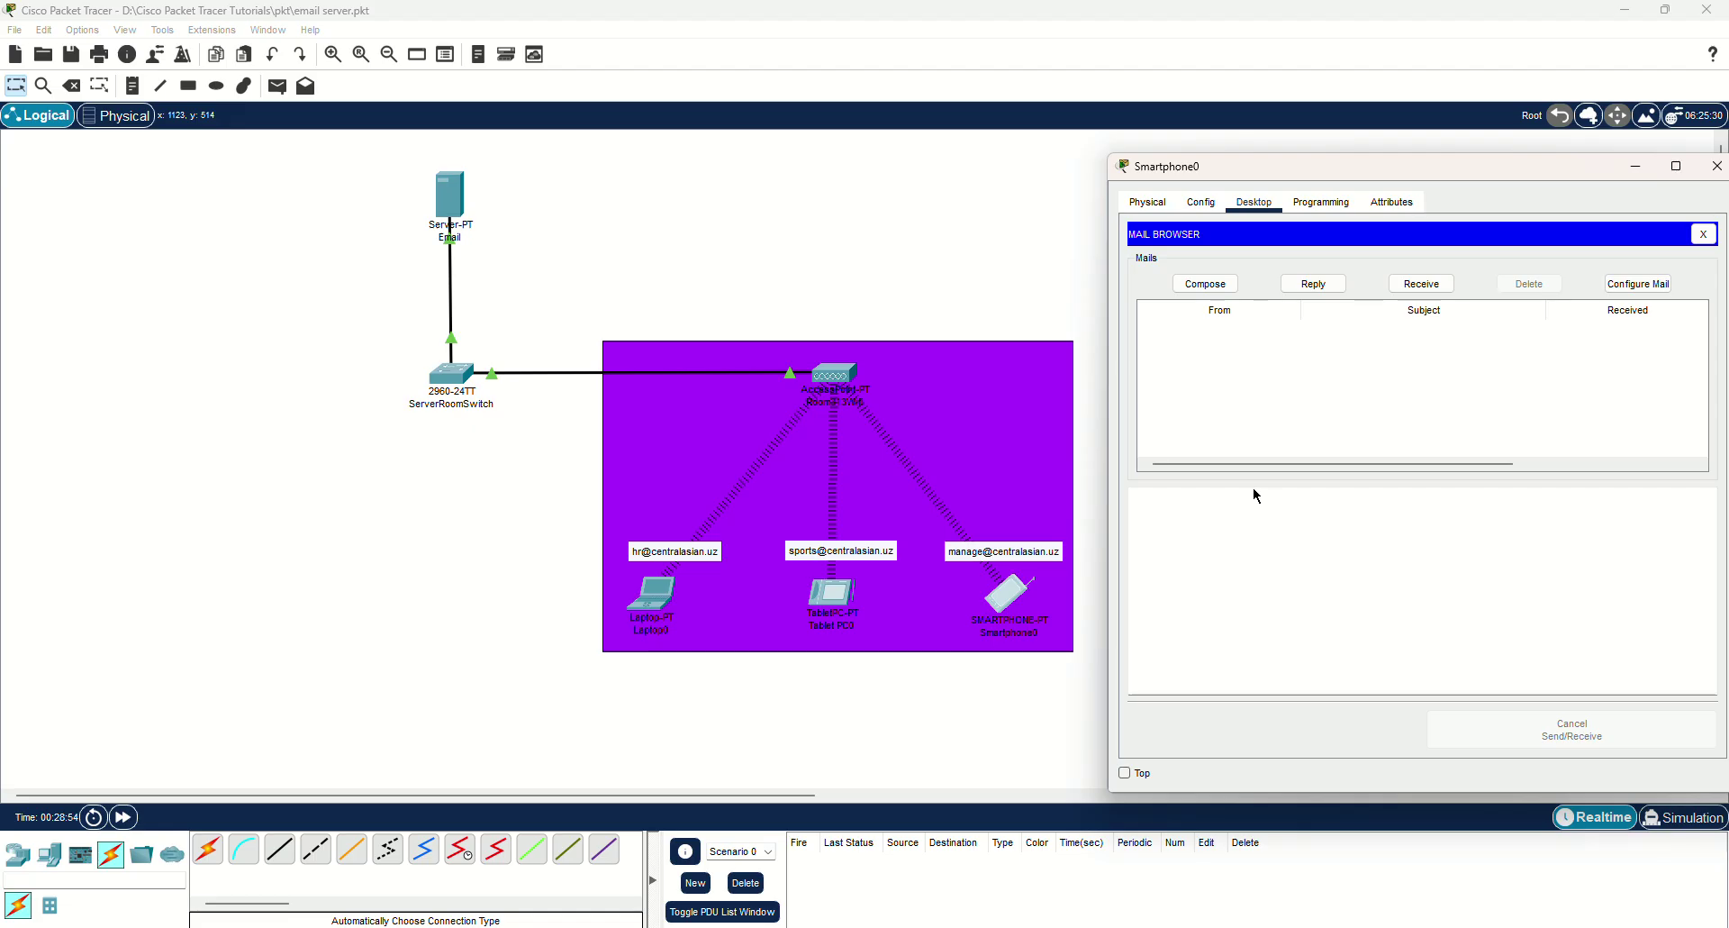
Close the smartphone and review the sport and manage accounts in the server's email user list.
left_click(1703, 234)
left_click(1717, 166)
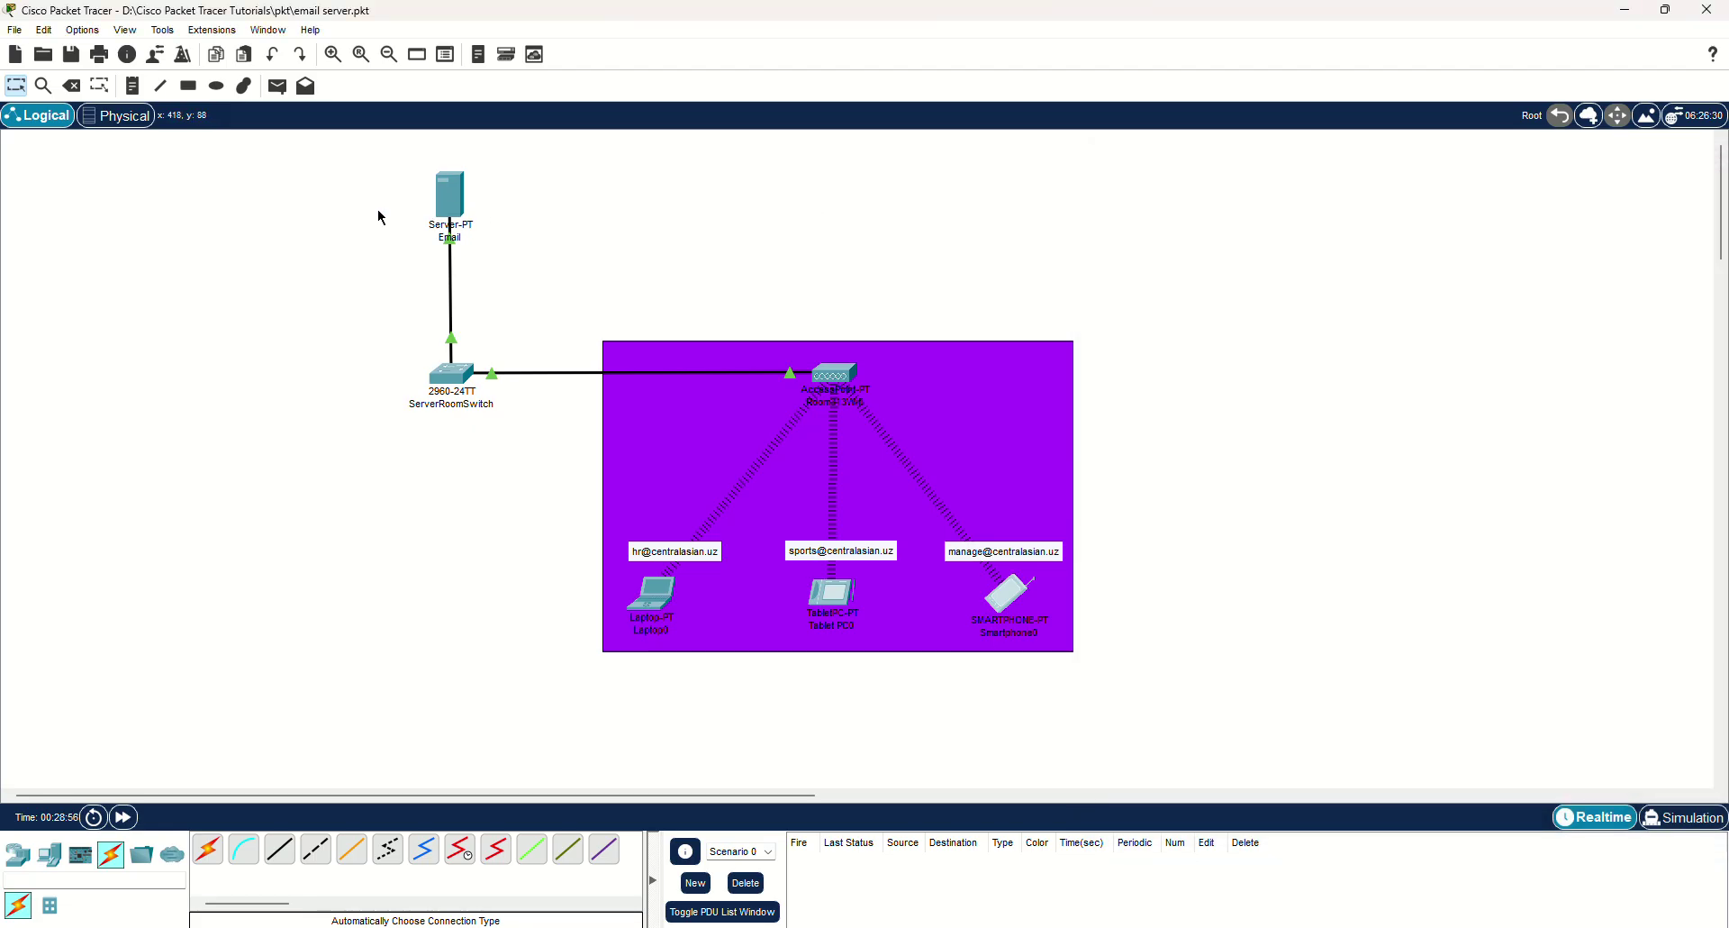
left_click(451, 196)
left_click_drag(754, 220, 987, 216)
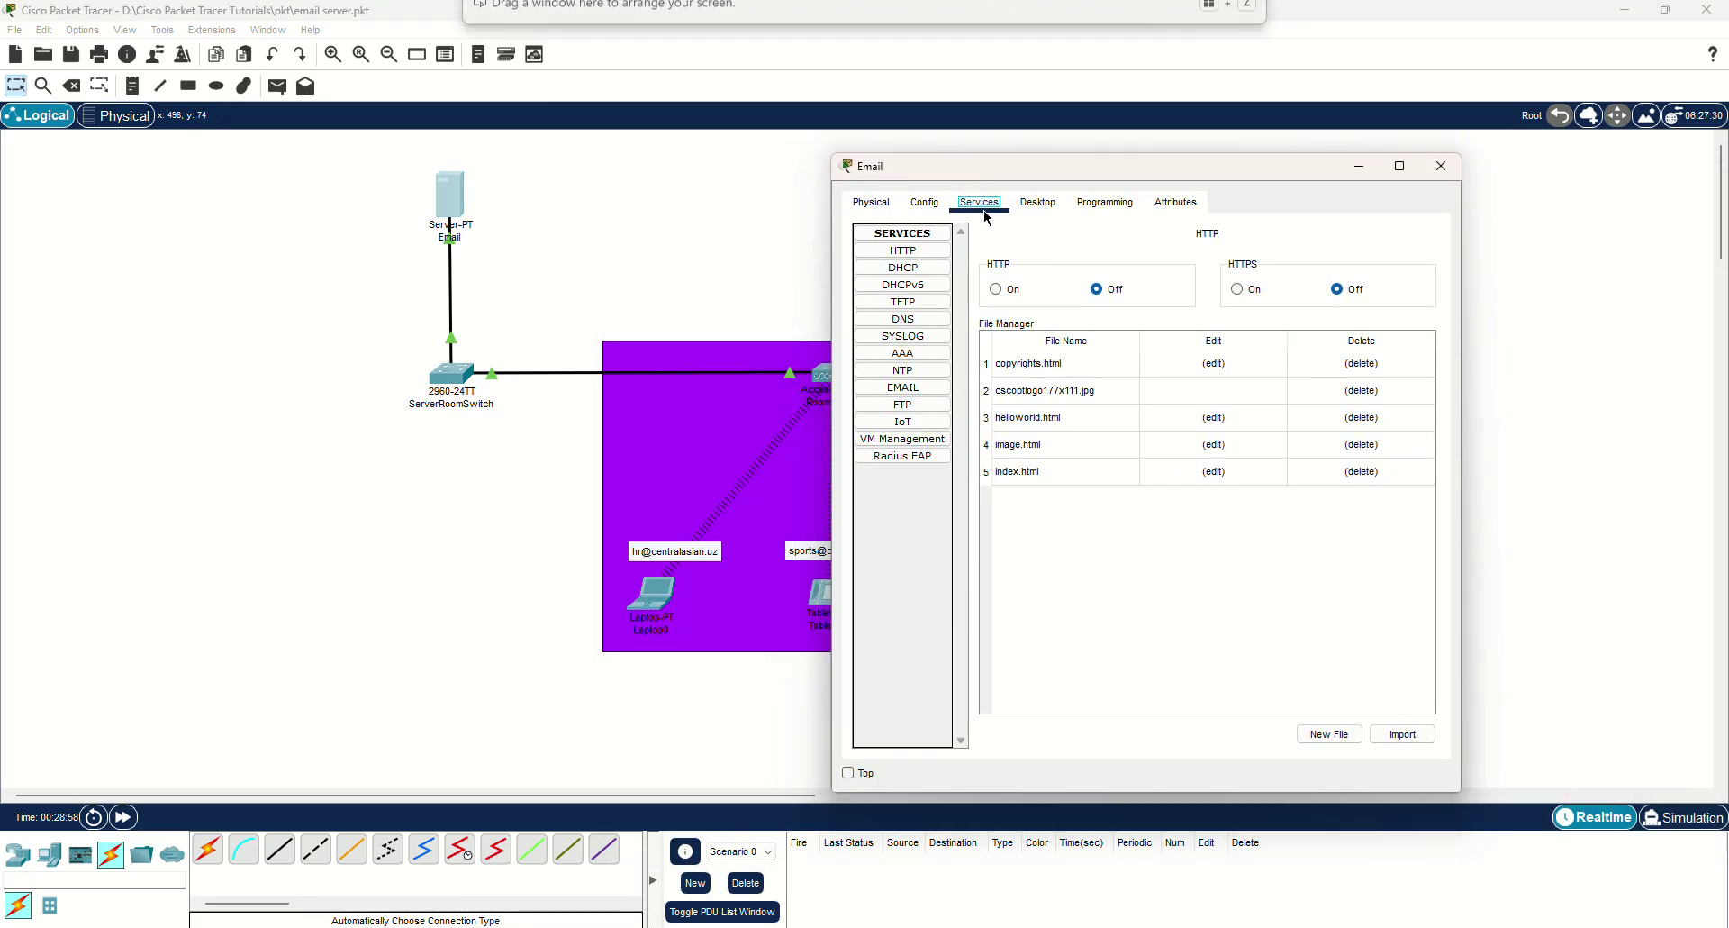
left_click(902, 387)
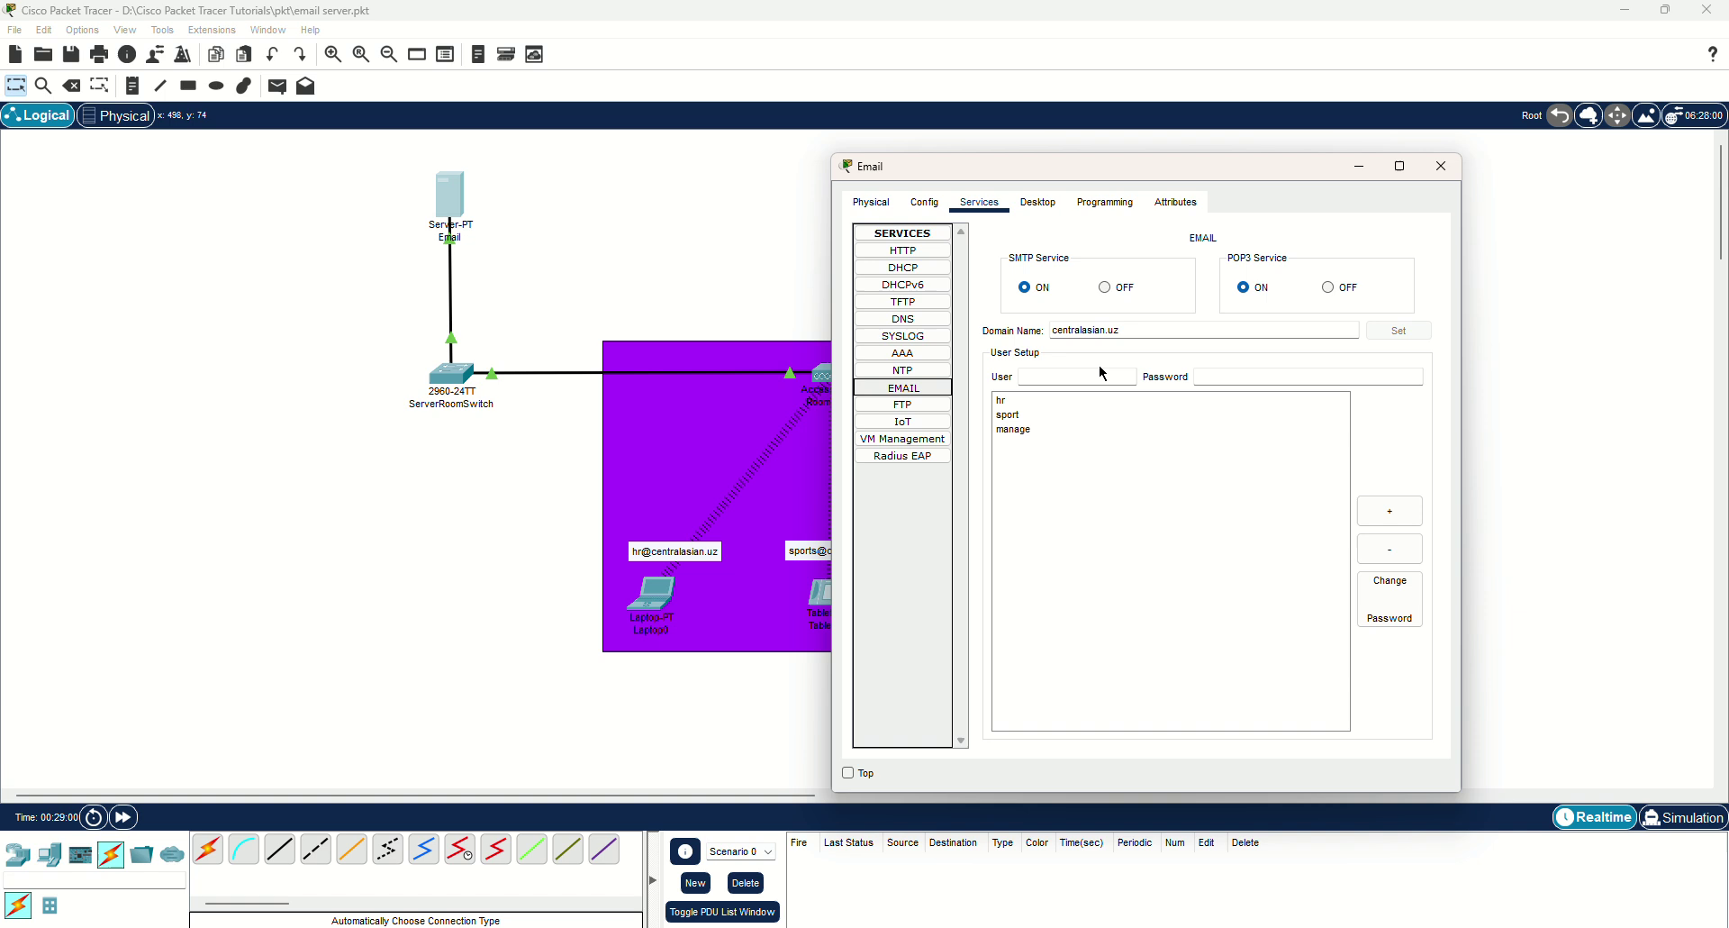
left_click(1025, 415)
left_click(1025, 428)
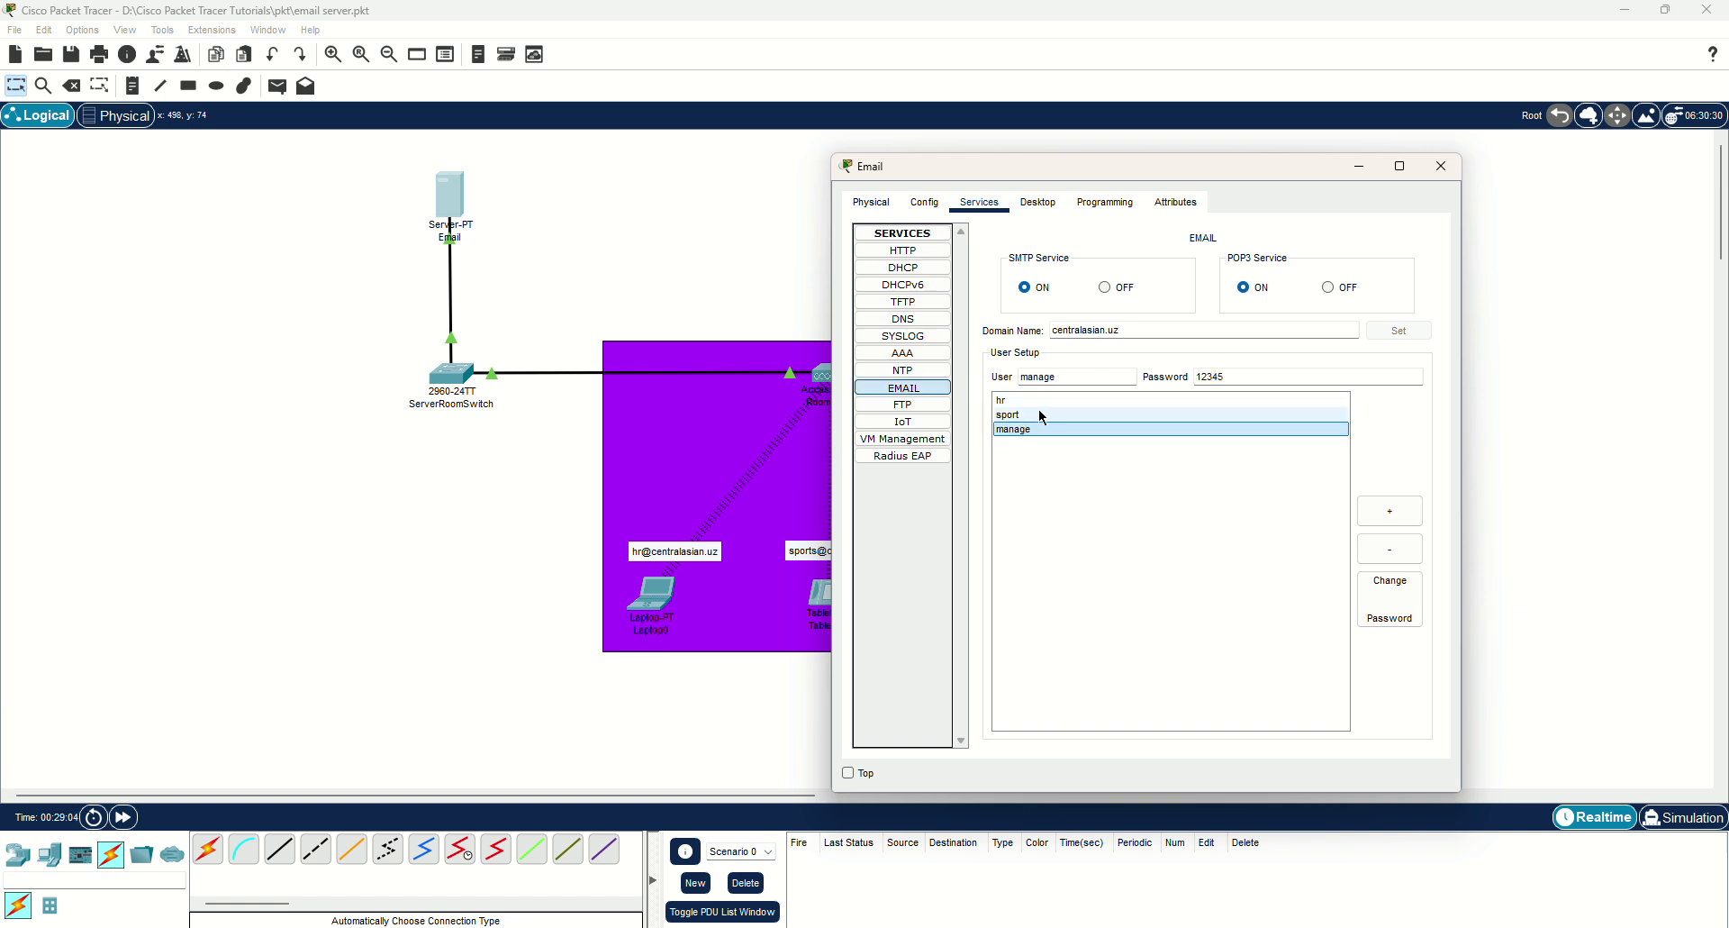
left_click(1440, 168)
left_click(652, 595)
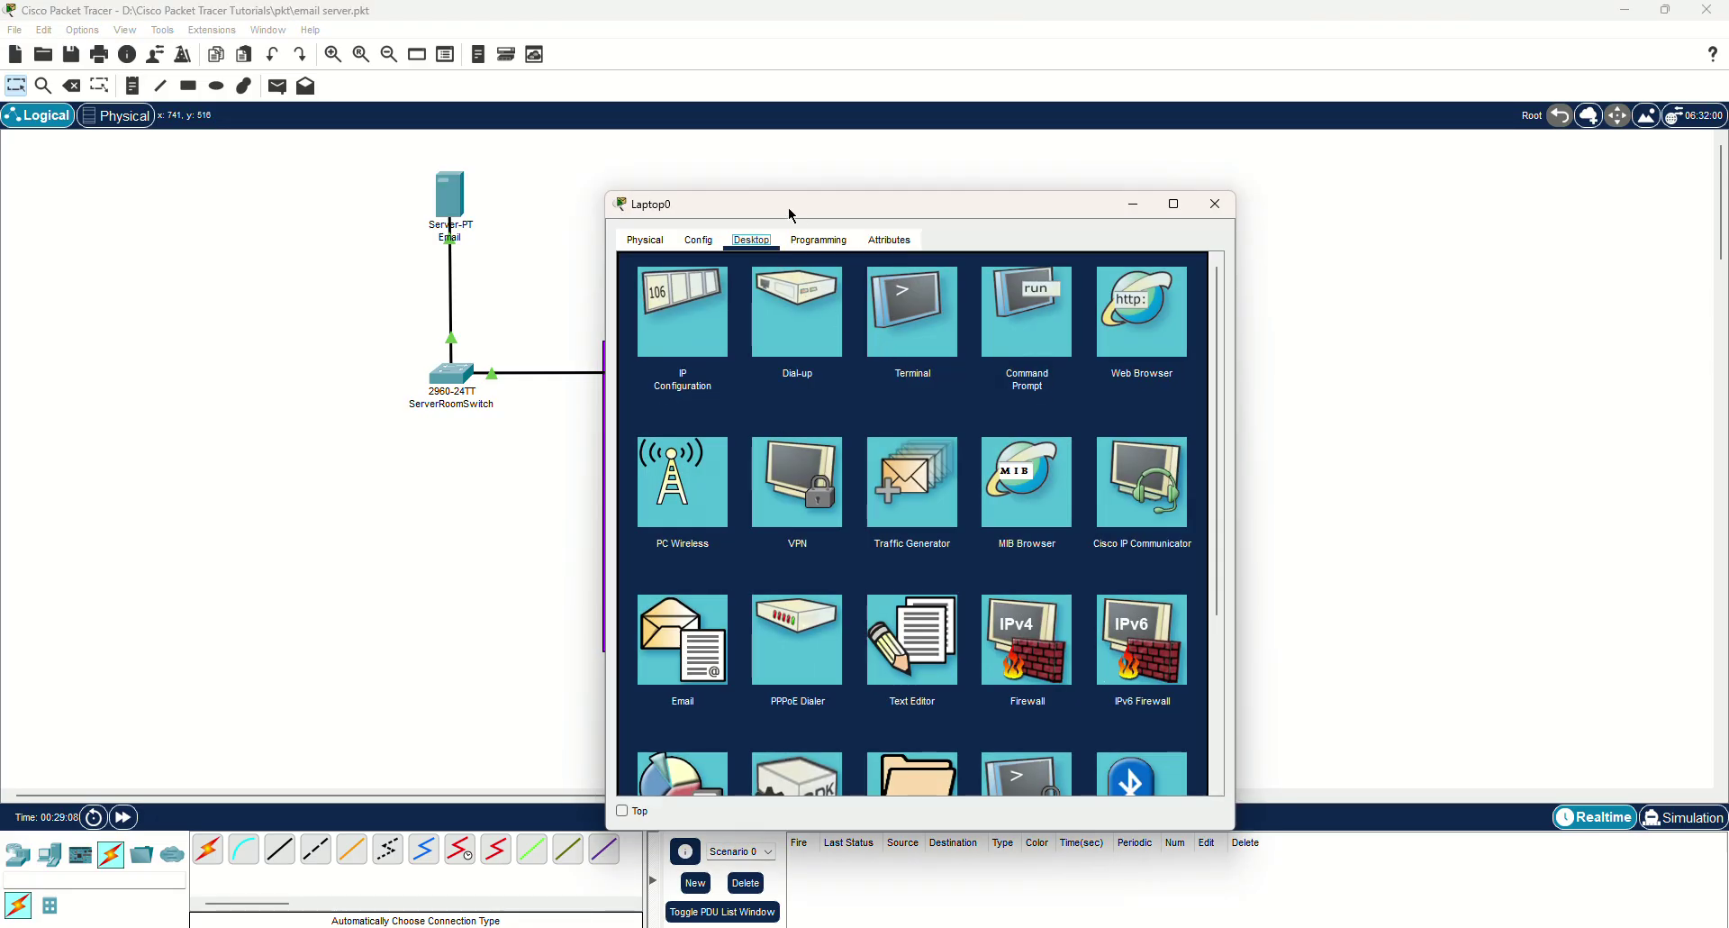
left_click_drag(787, 208, 1138, 122)
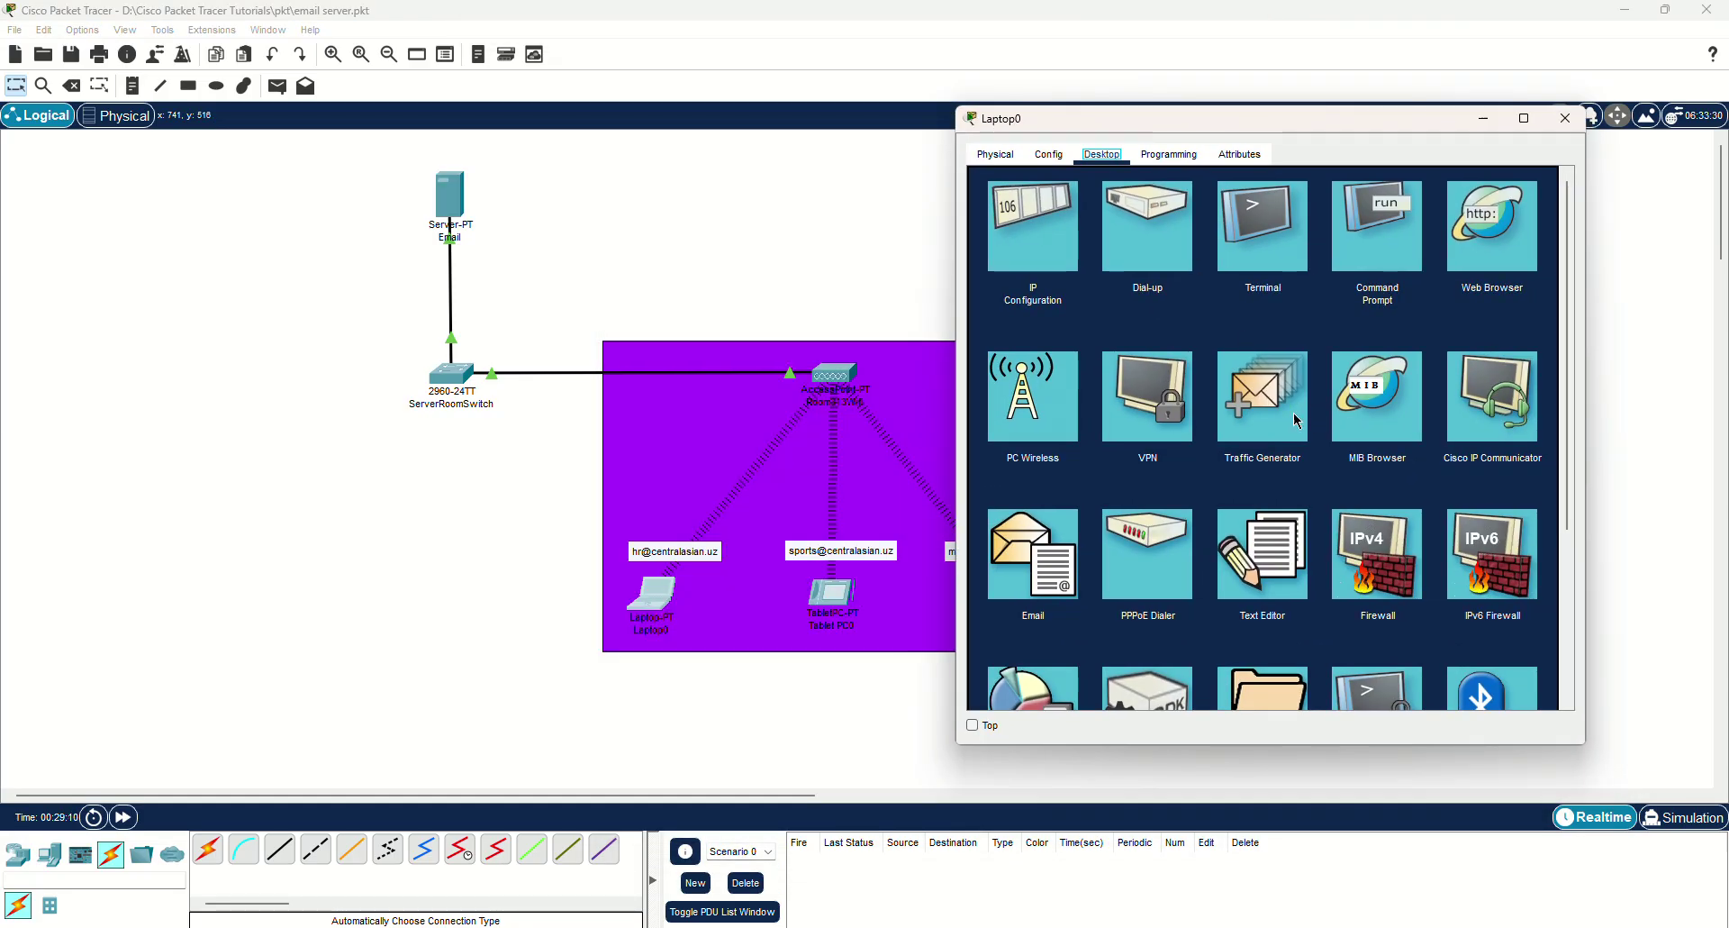
left_click(1033, 554)
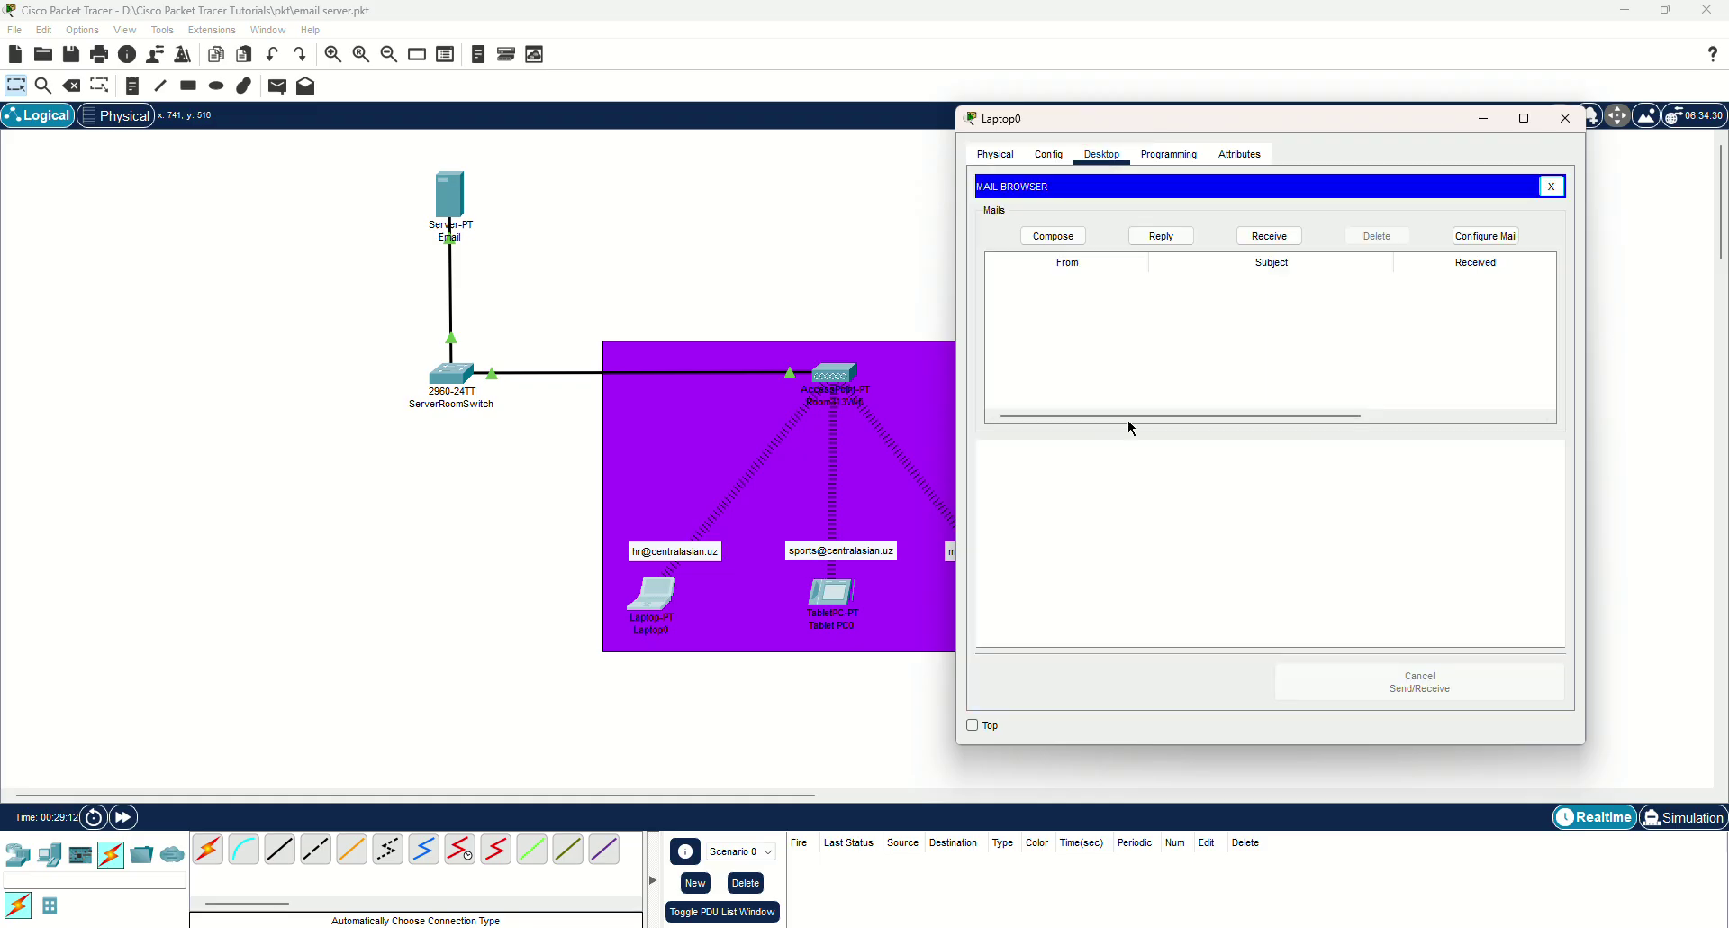
left_click(1487, 236)
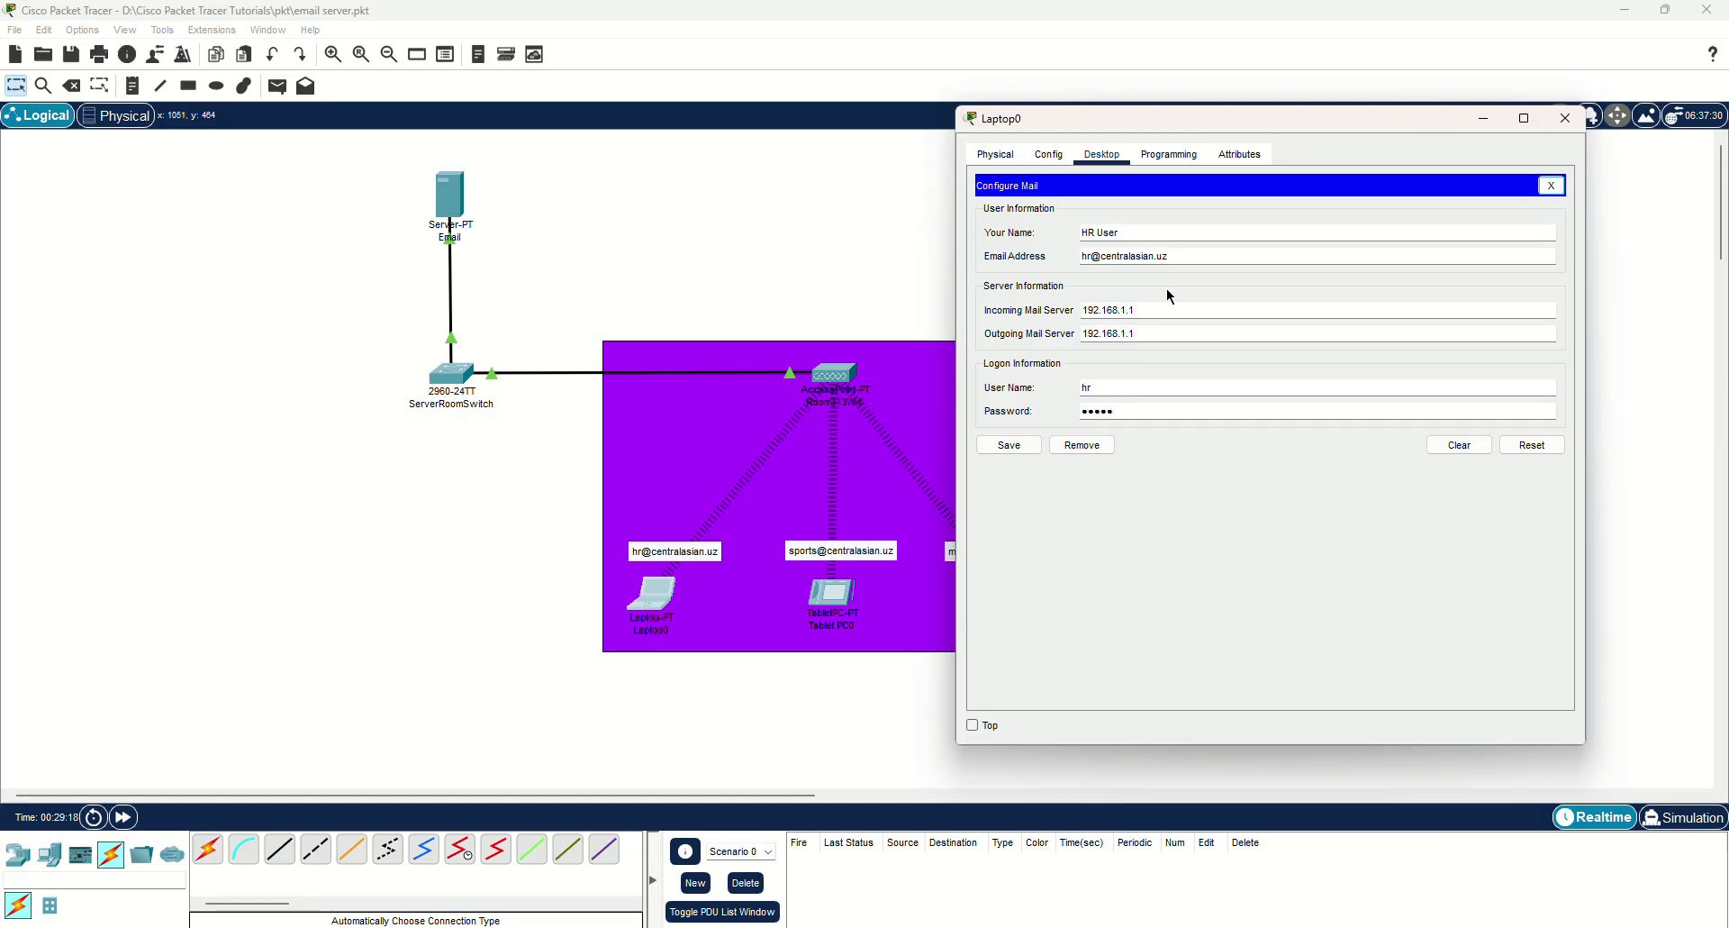
left_click(1552, 185)
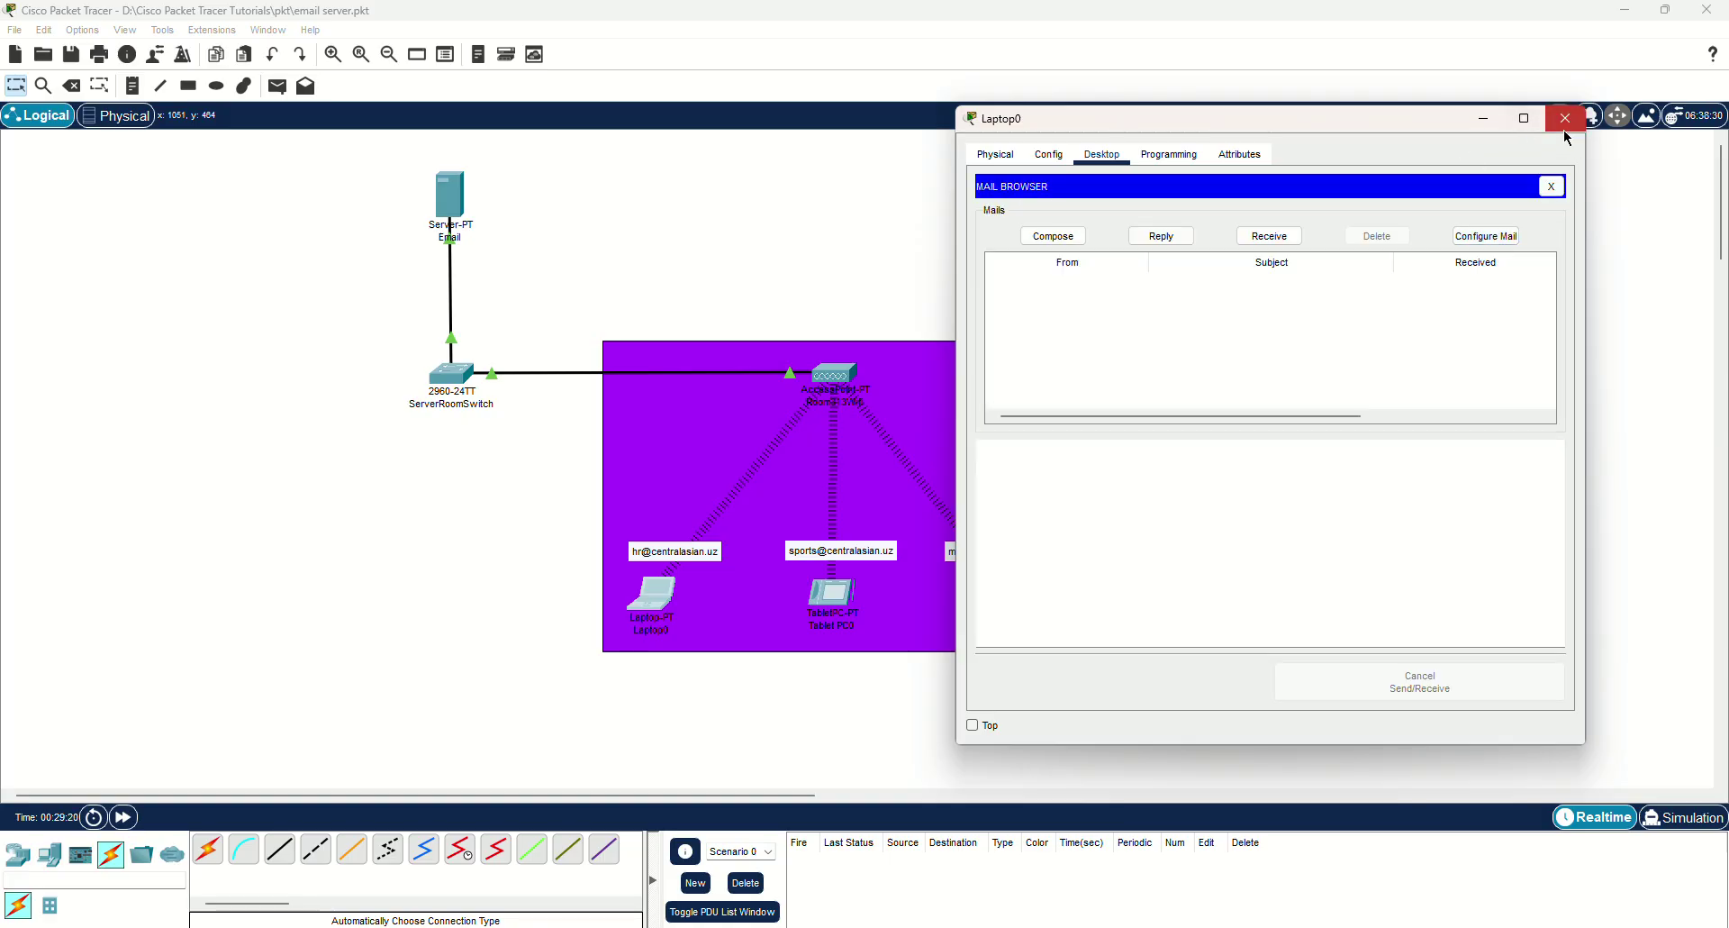
left_click(1565, 118)
left_click_drag(923, 203, 1367, 144)
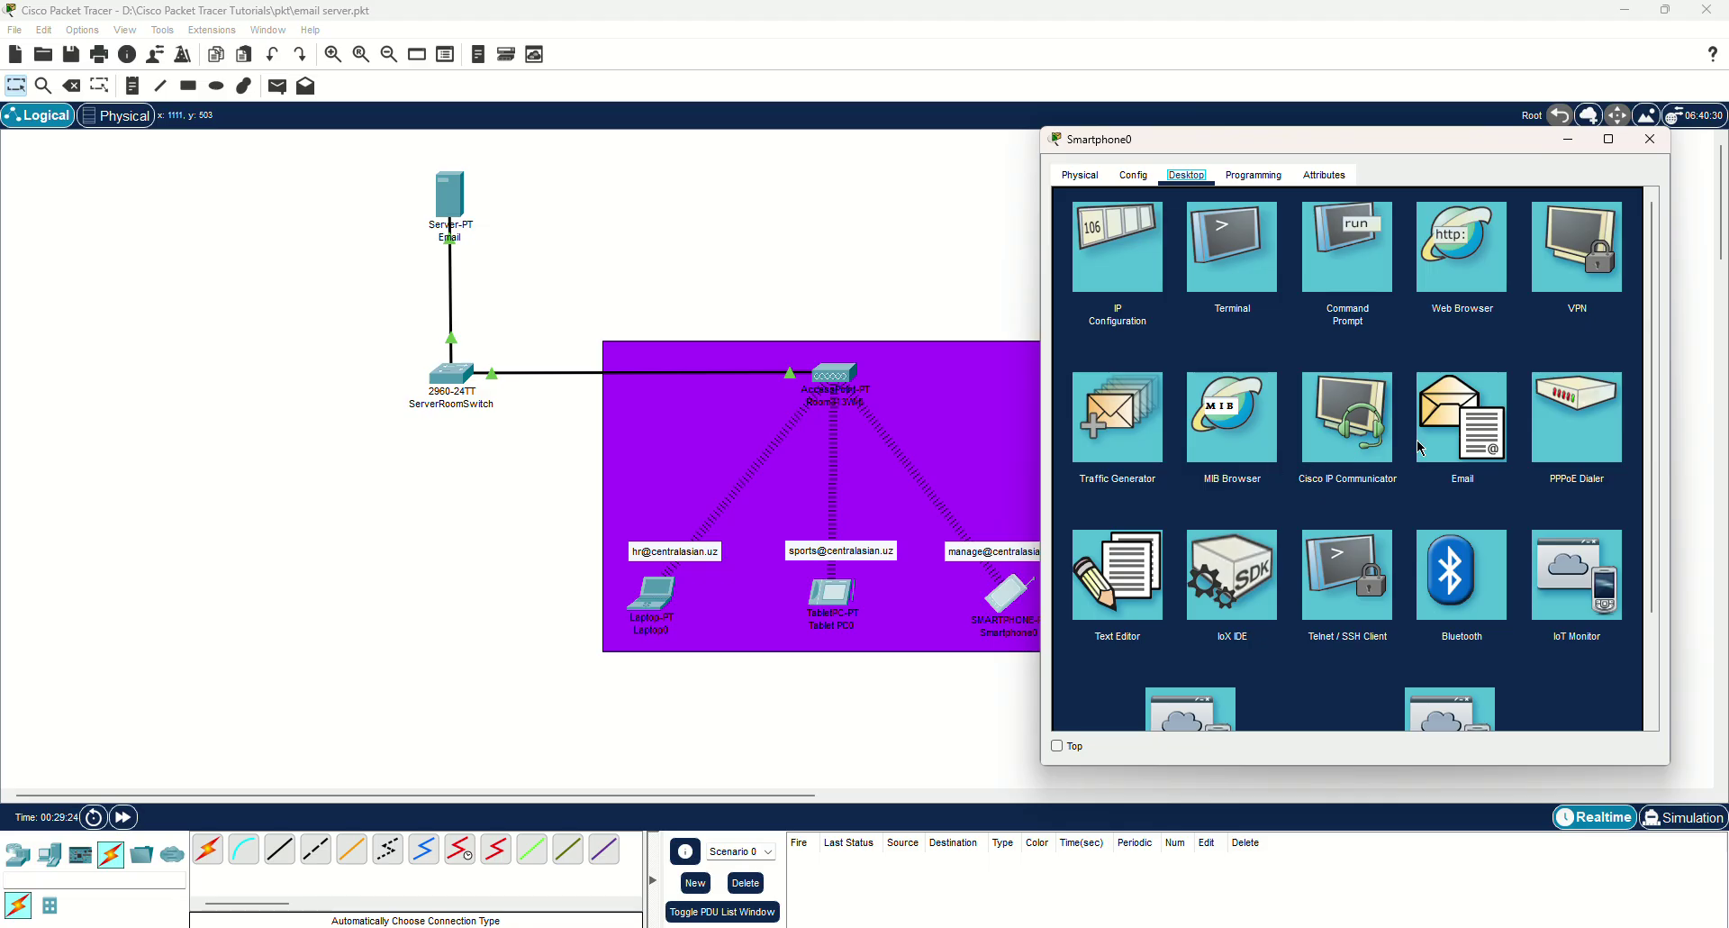
left_click(1461, 430)
left_click(1574, 257)
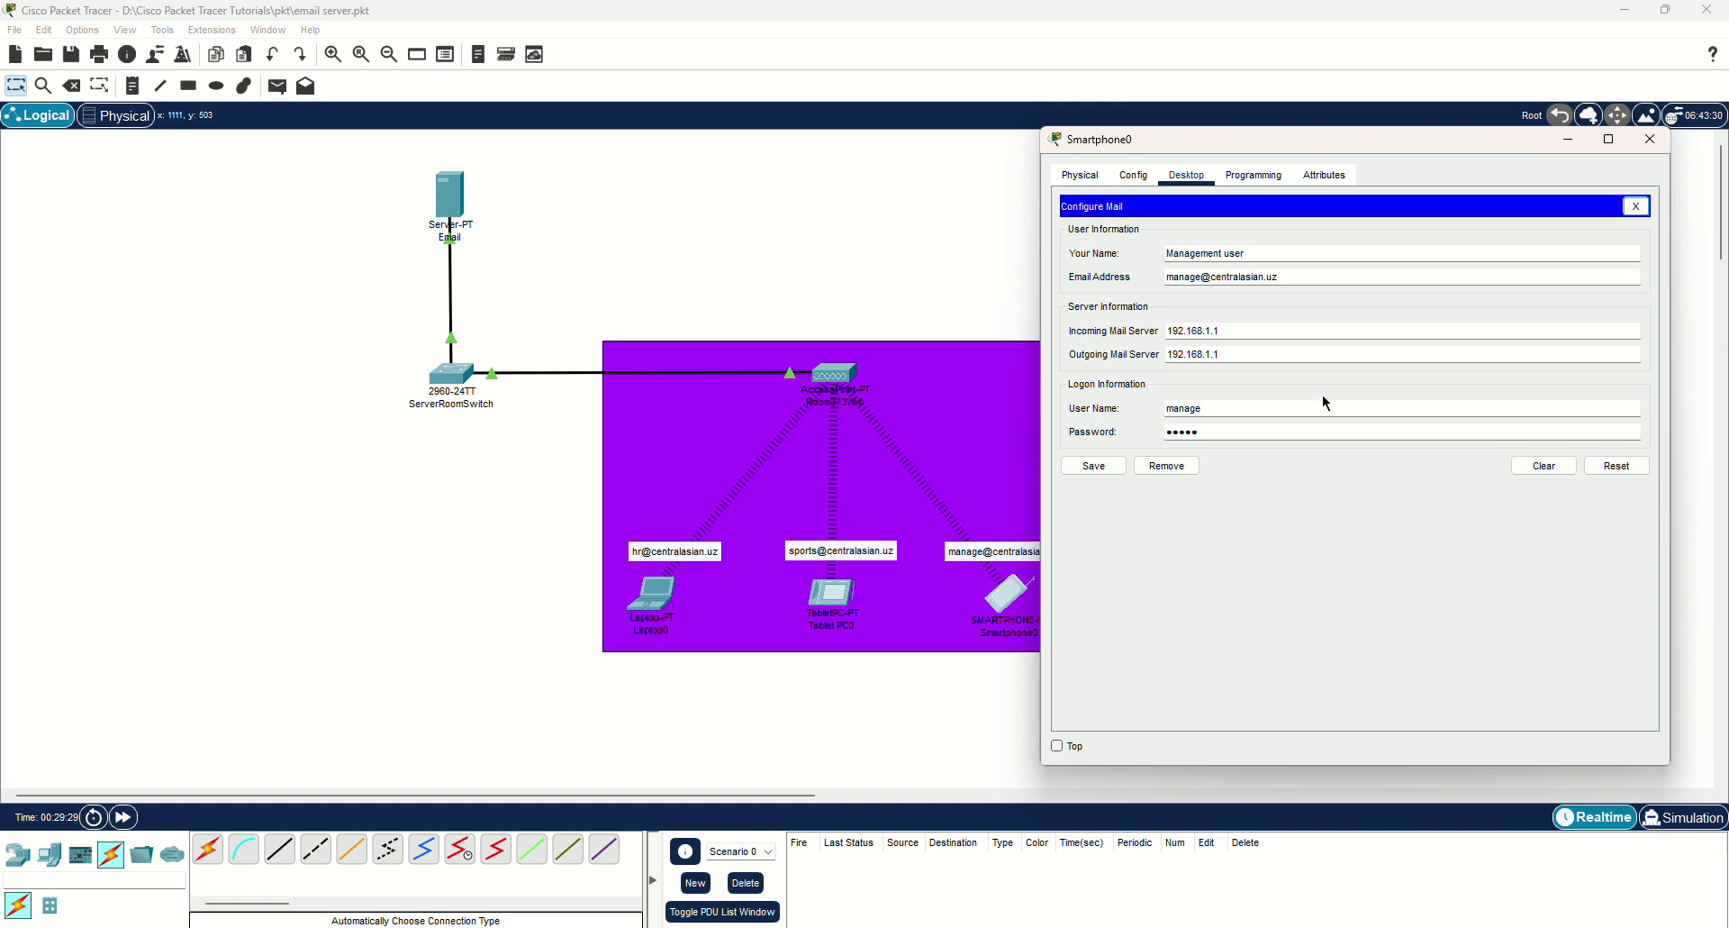
left_click(1632, 210)
left_click(1651, 140)
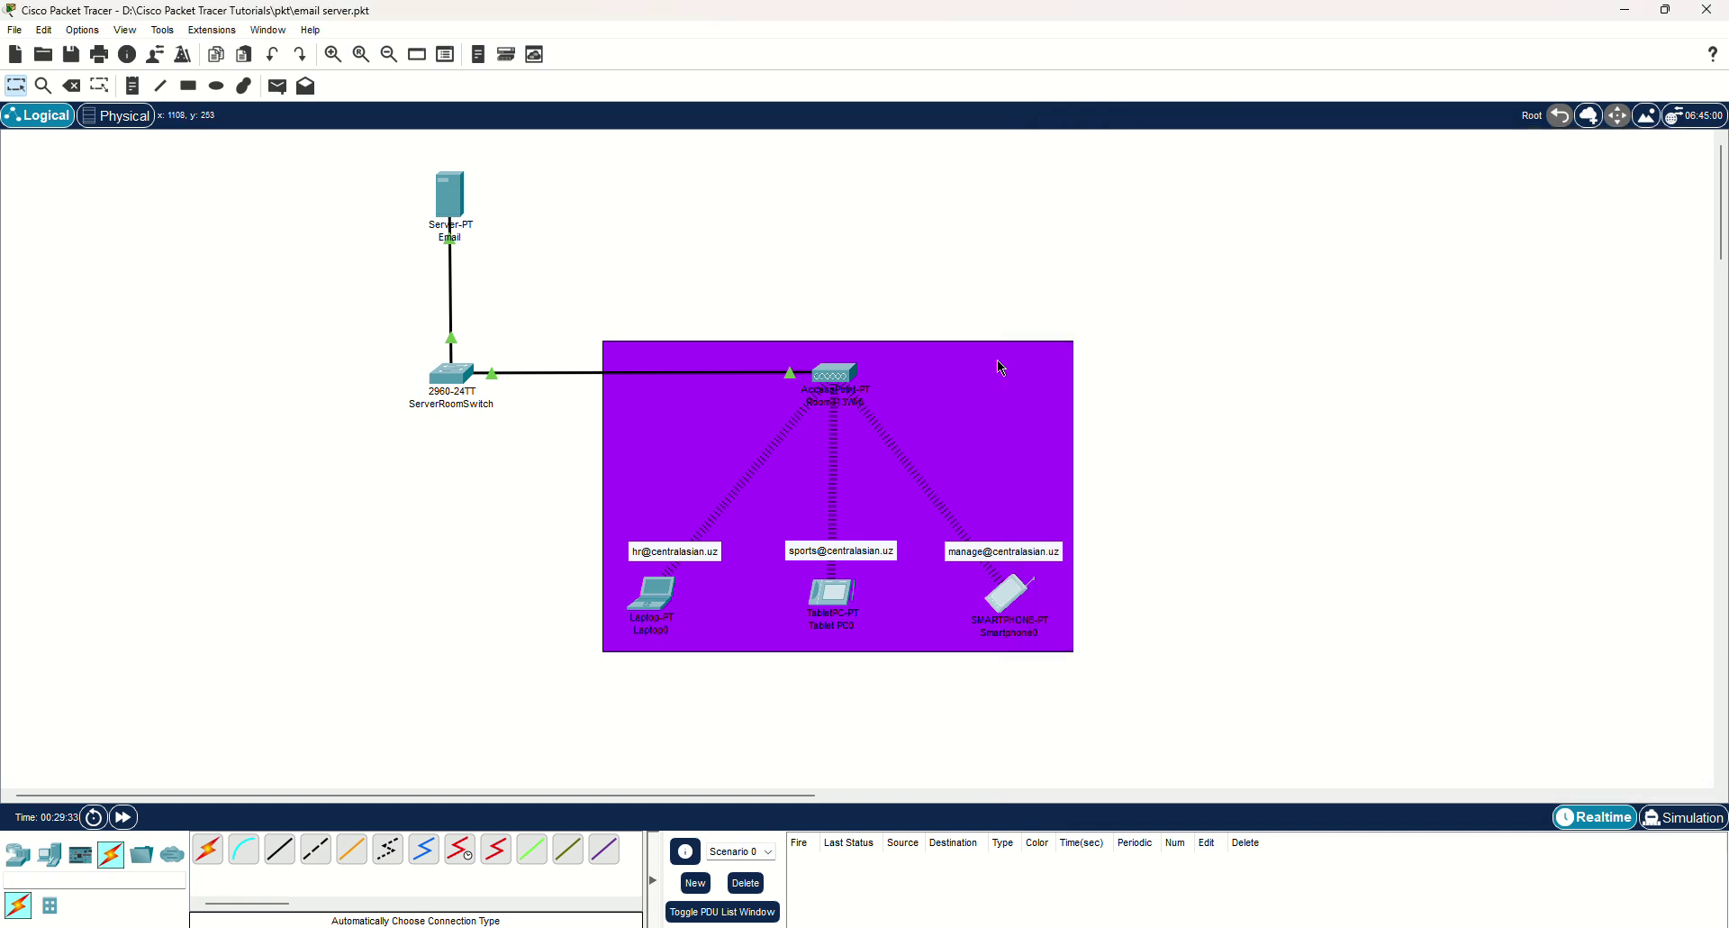
left_click(650, 602)
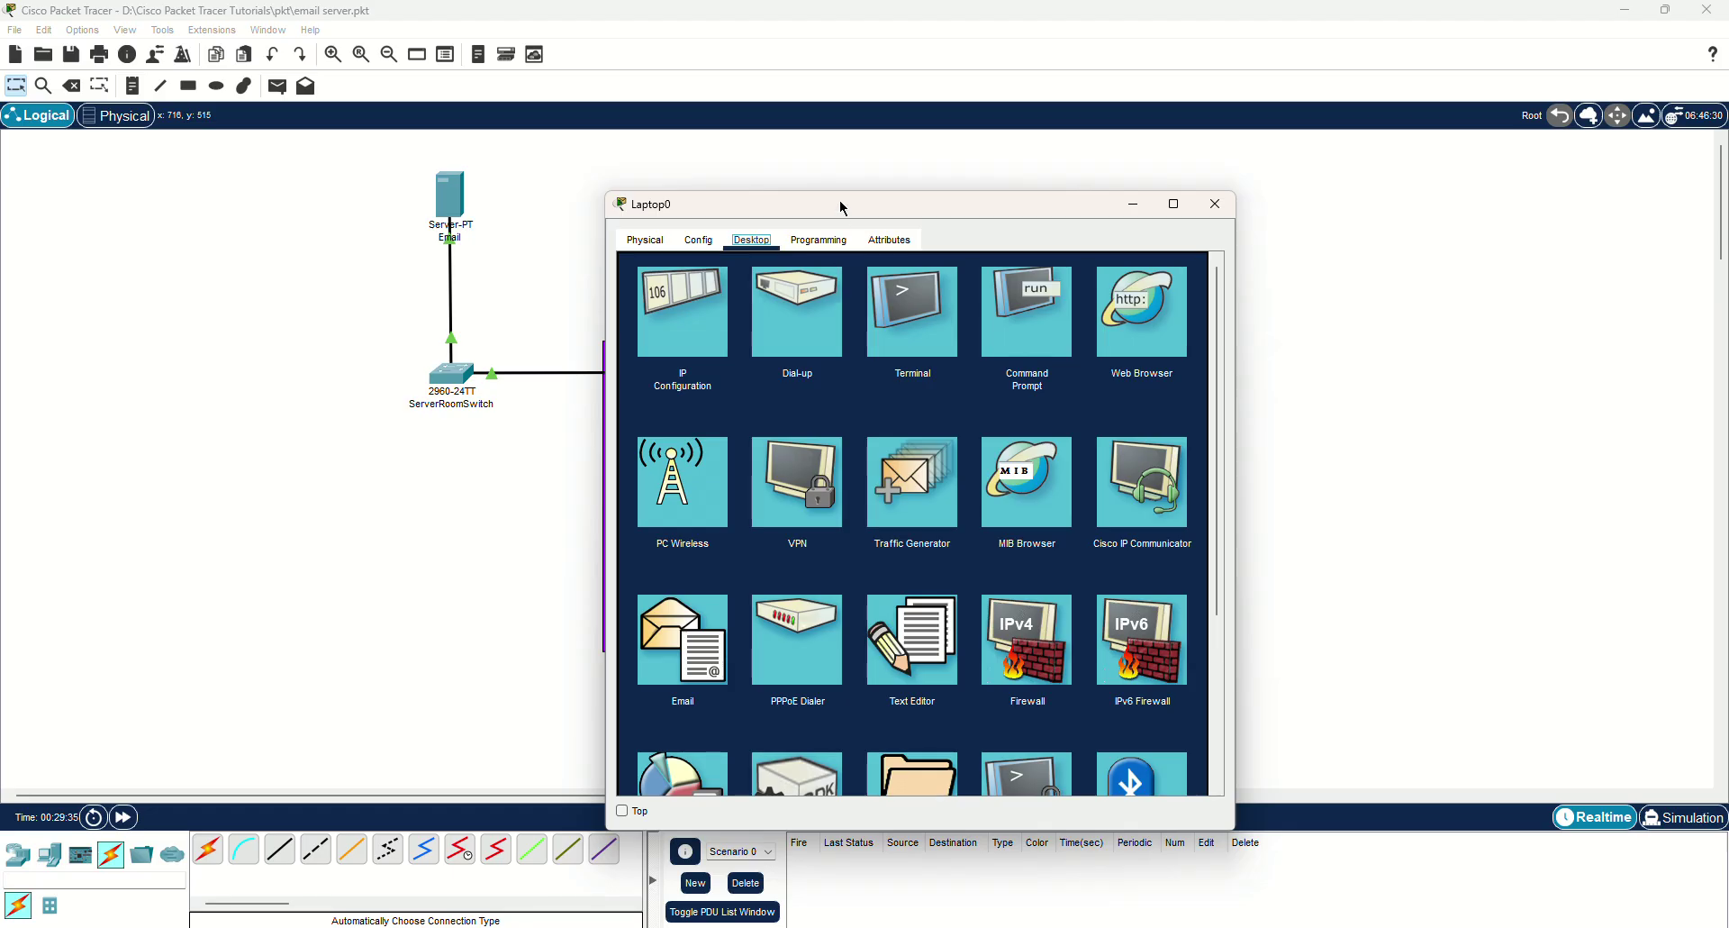
left_click_drag(841, 204, 1327, 155)
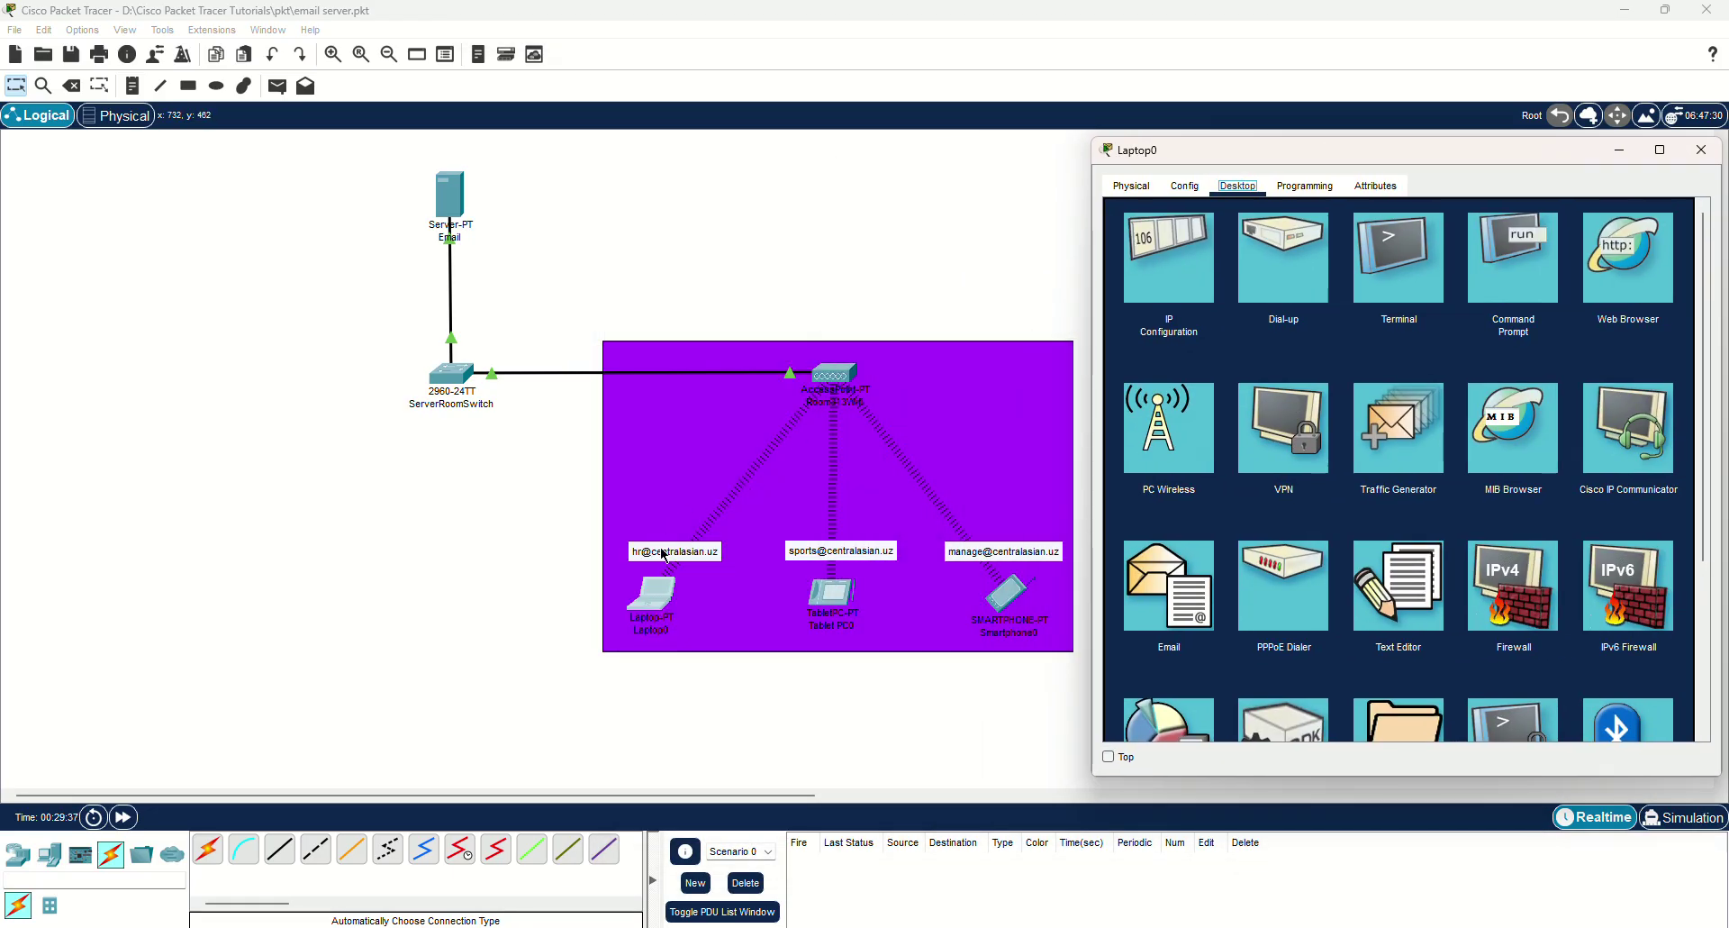
left_click(1169, 590)
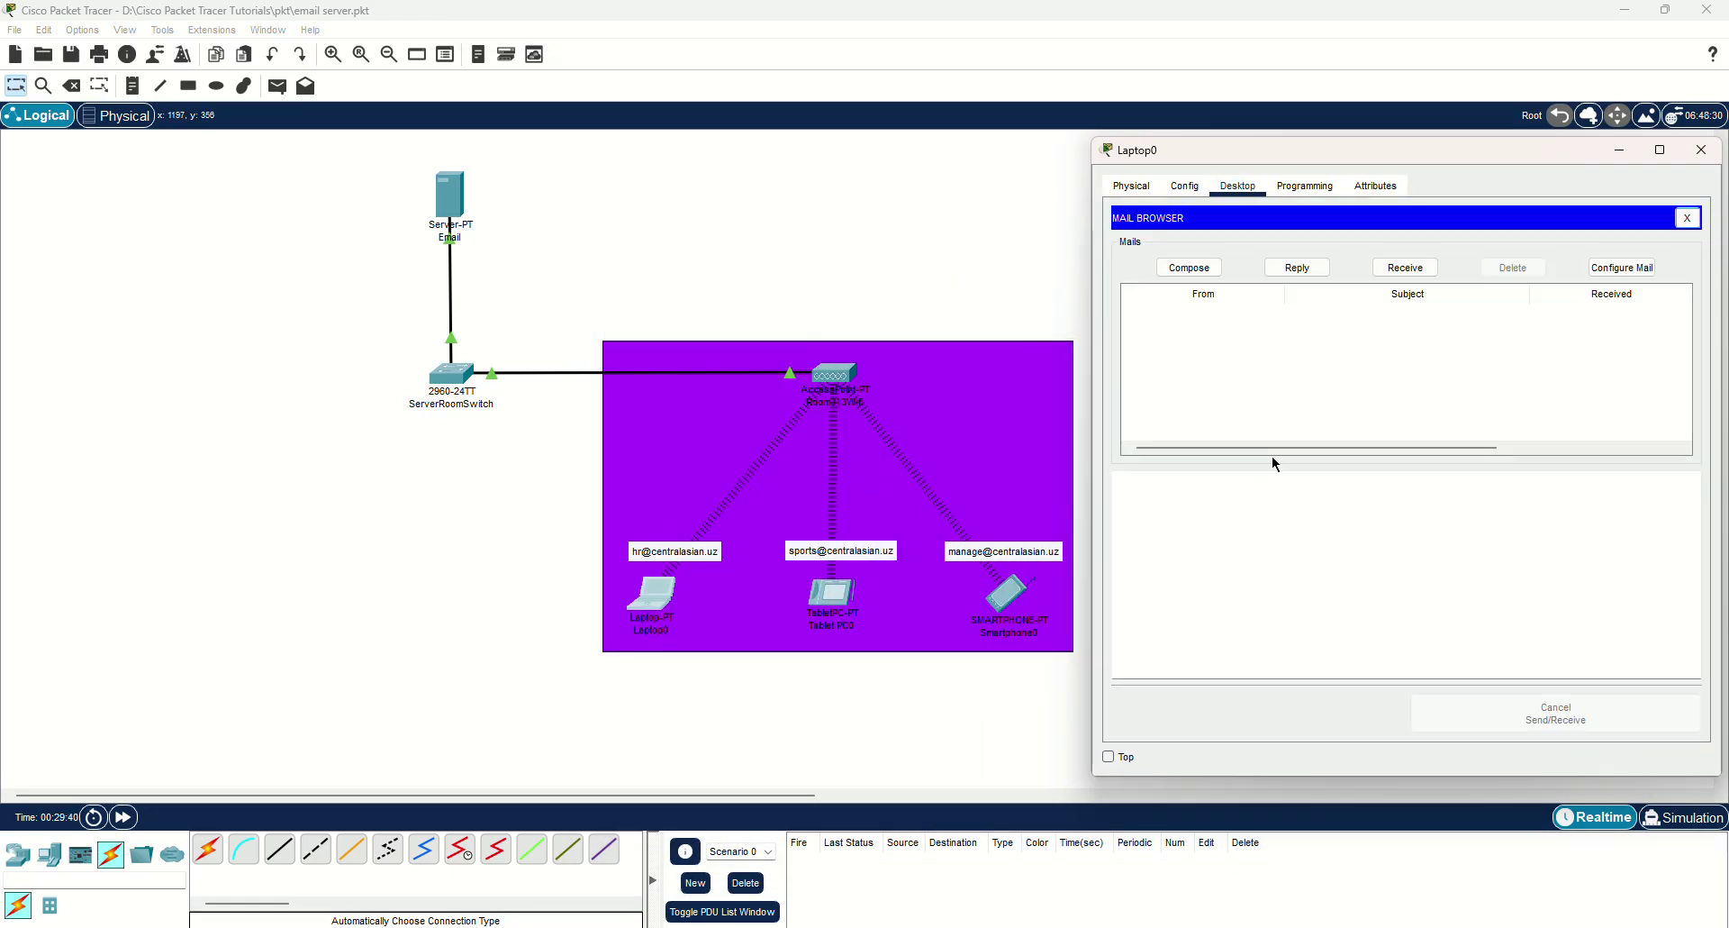
left_click(1187, 268)
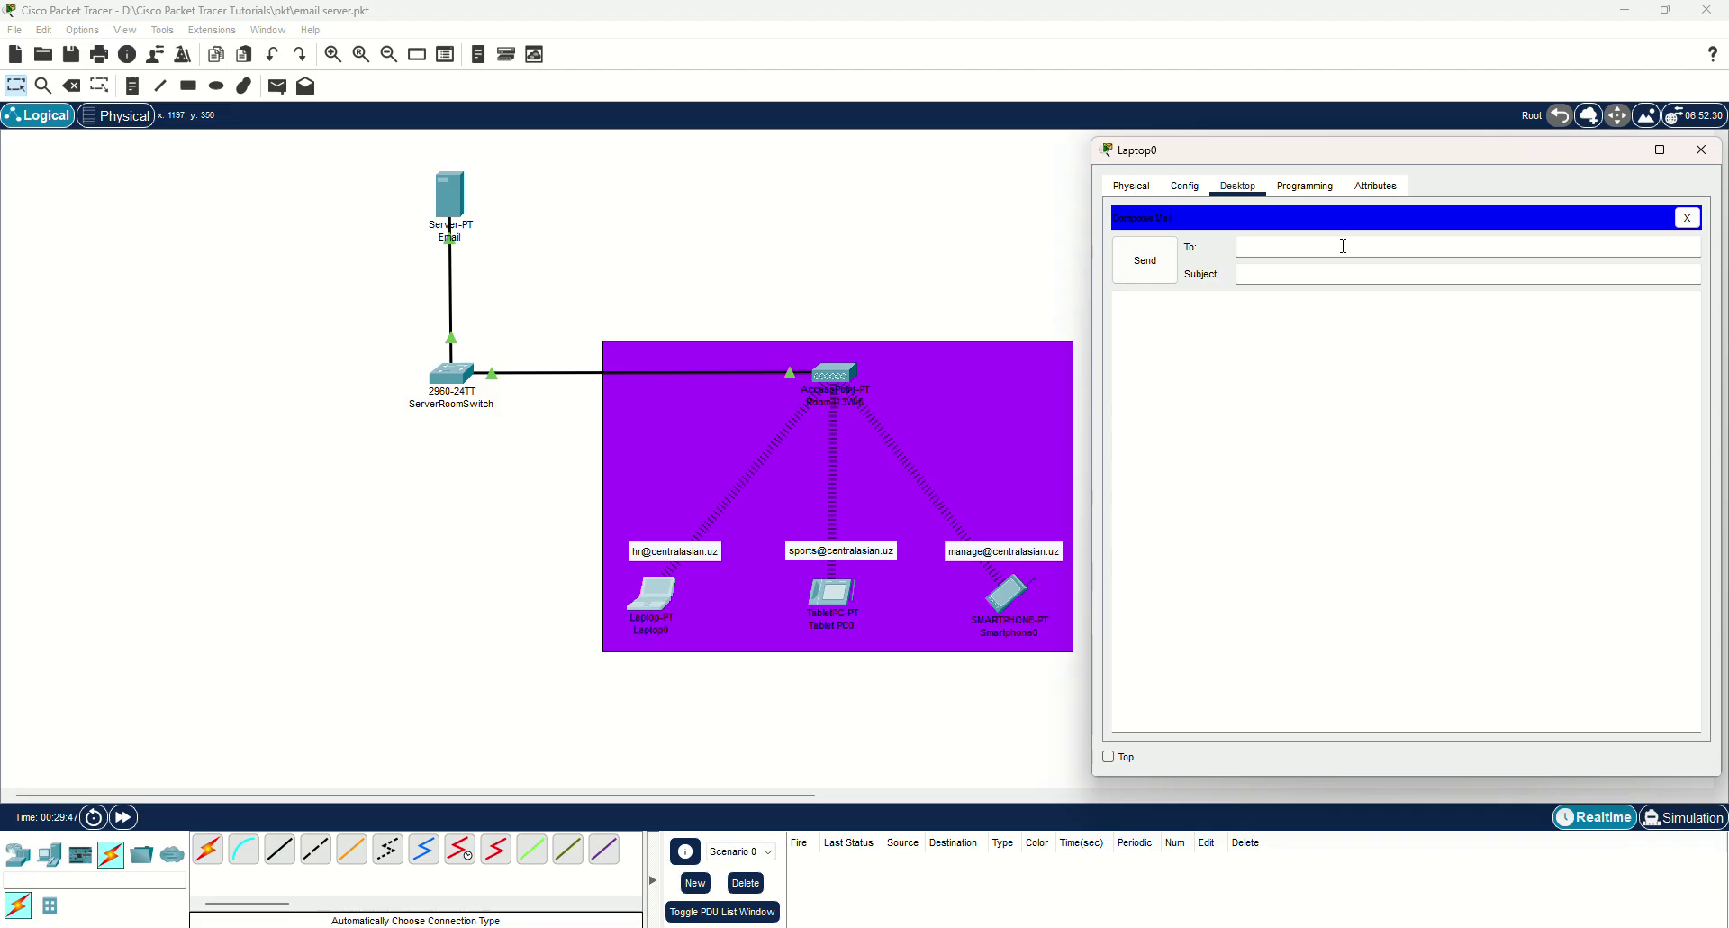
left_click(1702, 150)
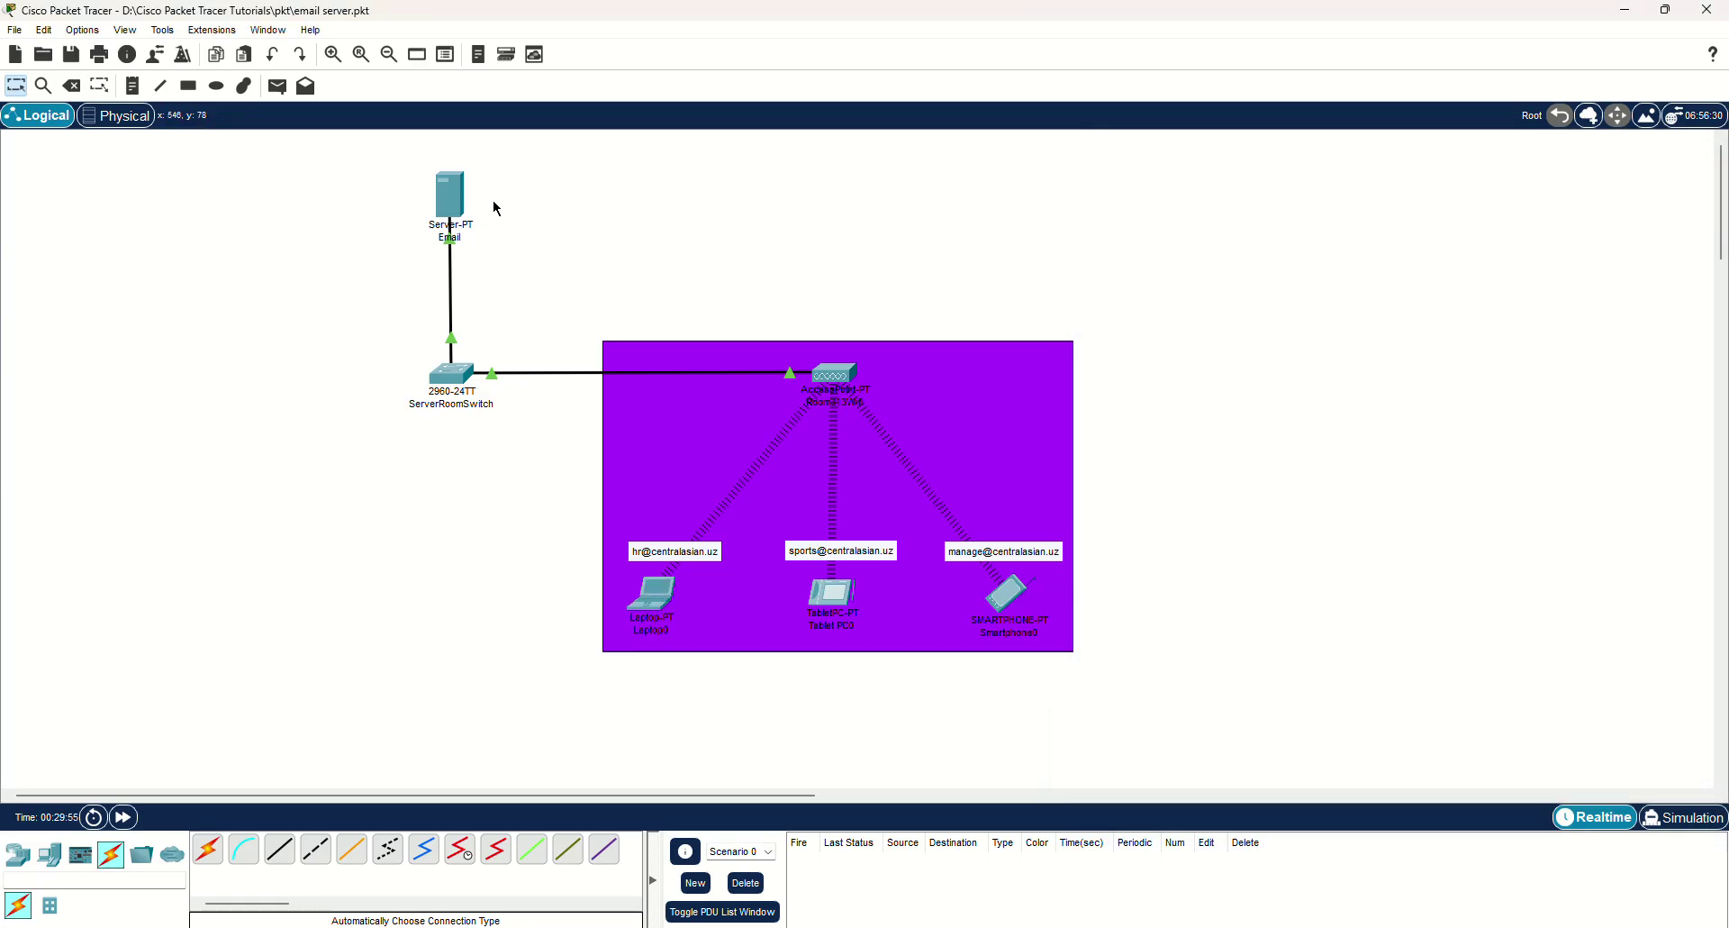
left_click(453, 196)
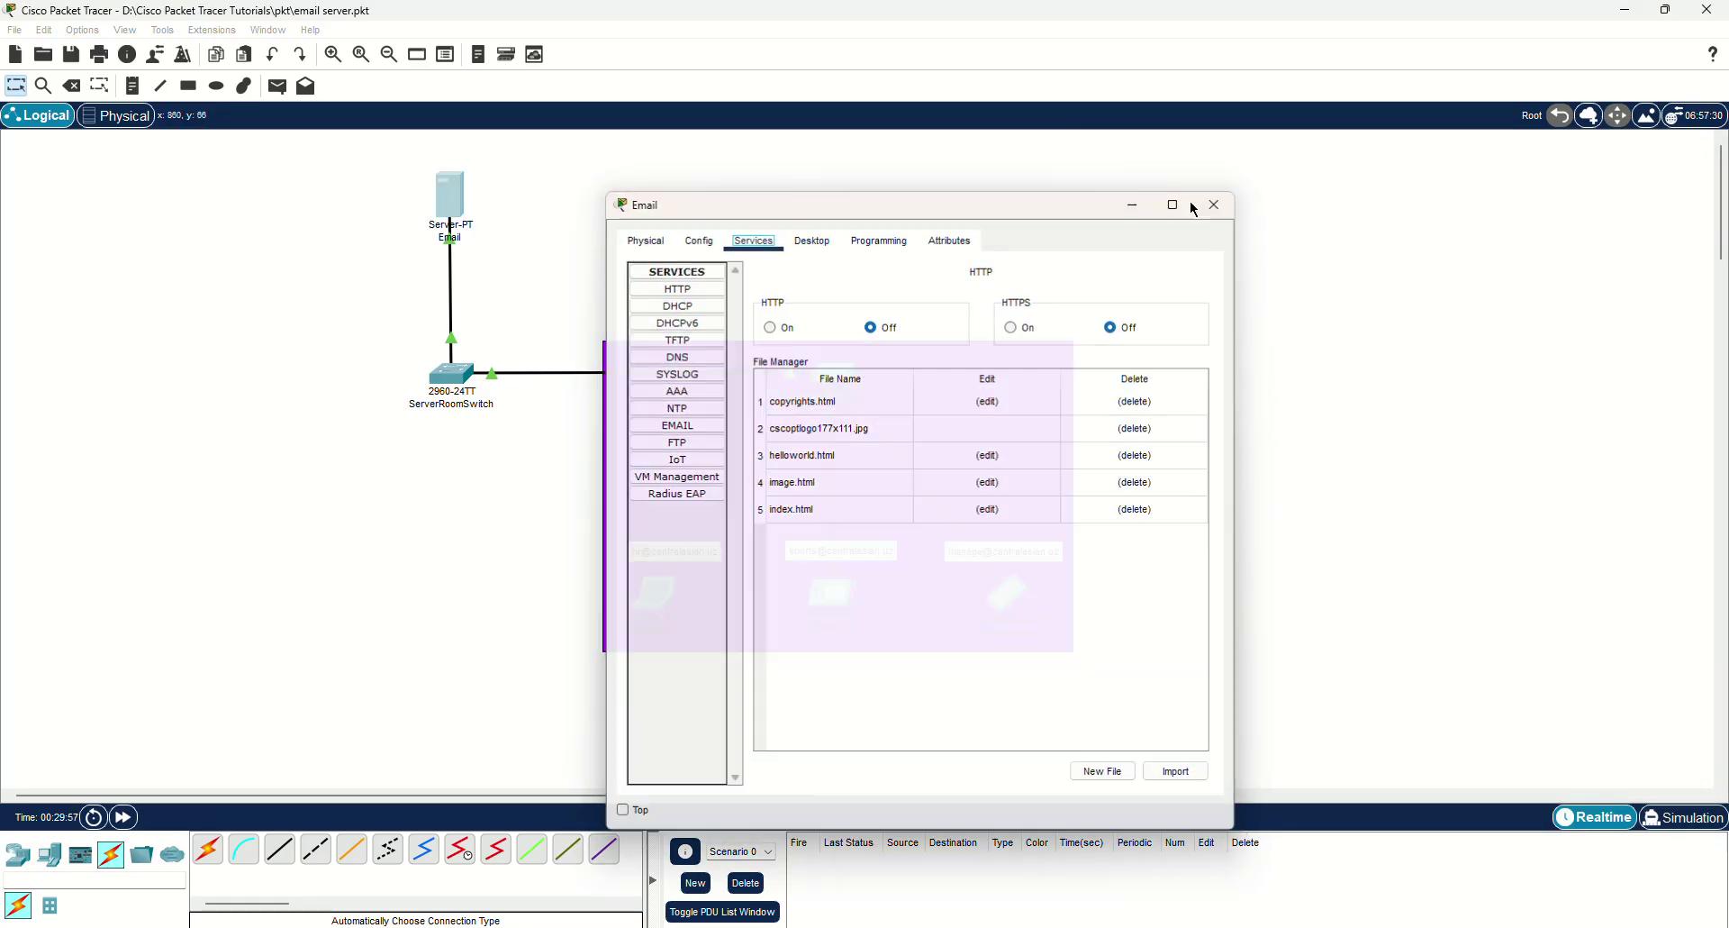
left_click(1214, 205)
left_click(854, 587)
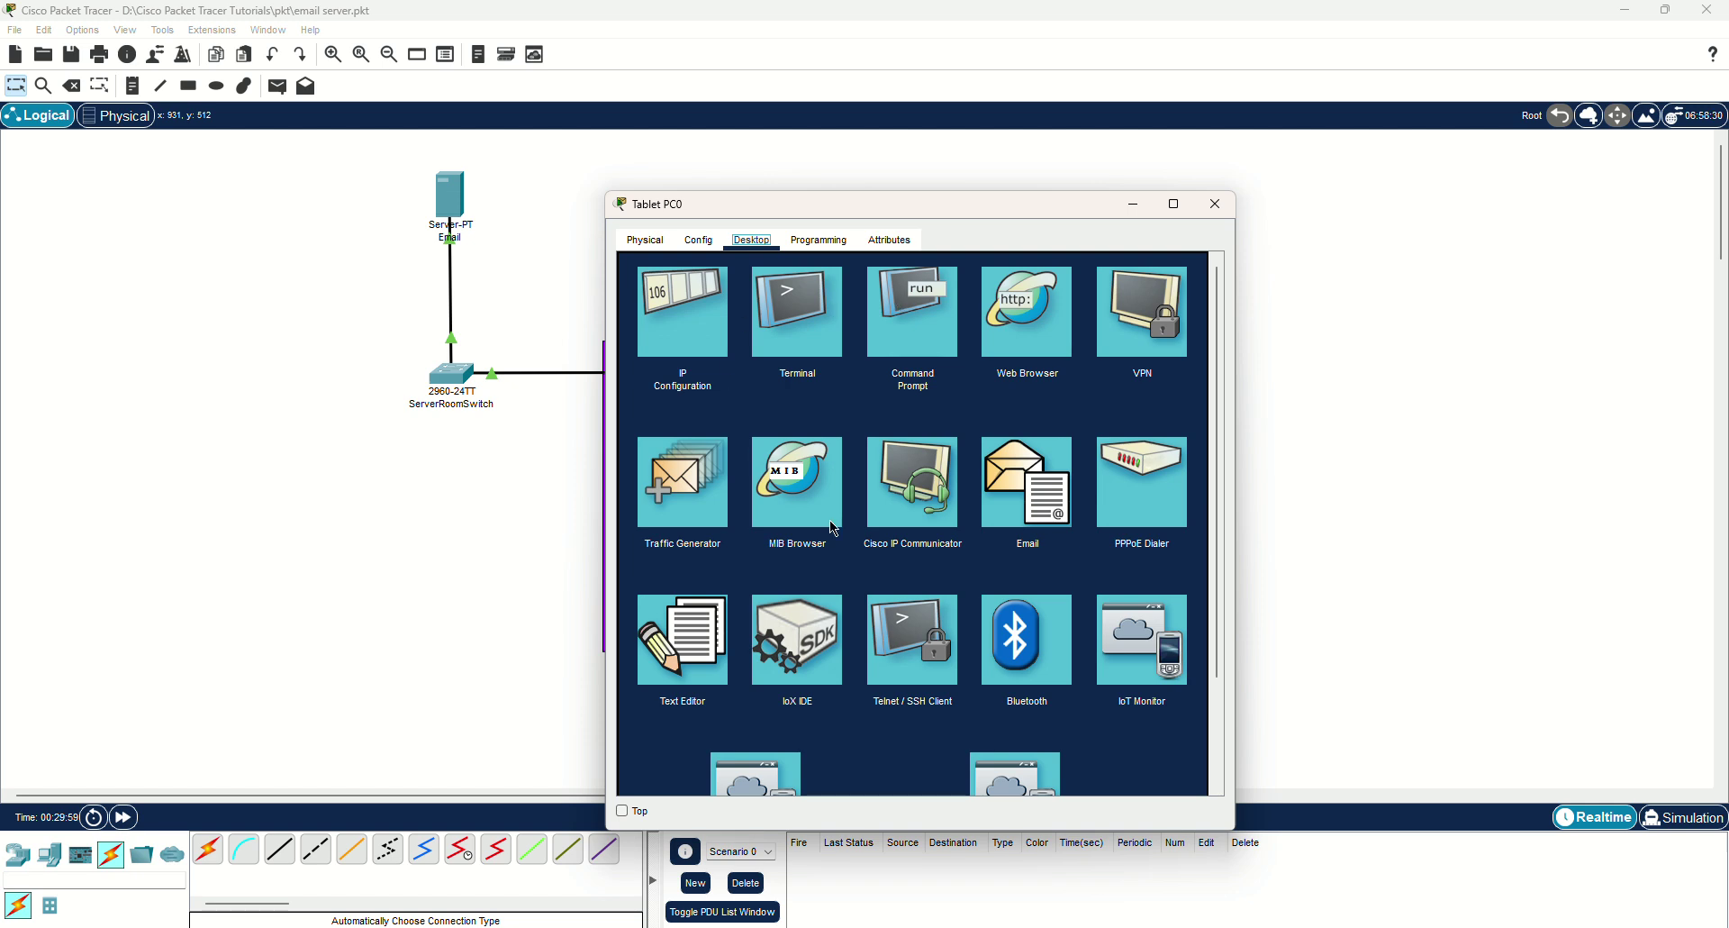
left_click(990, 525)
left_click(1121, 317)
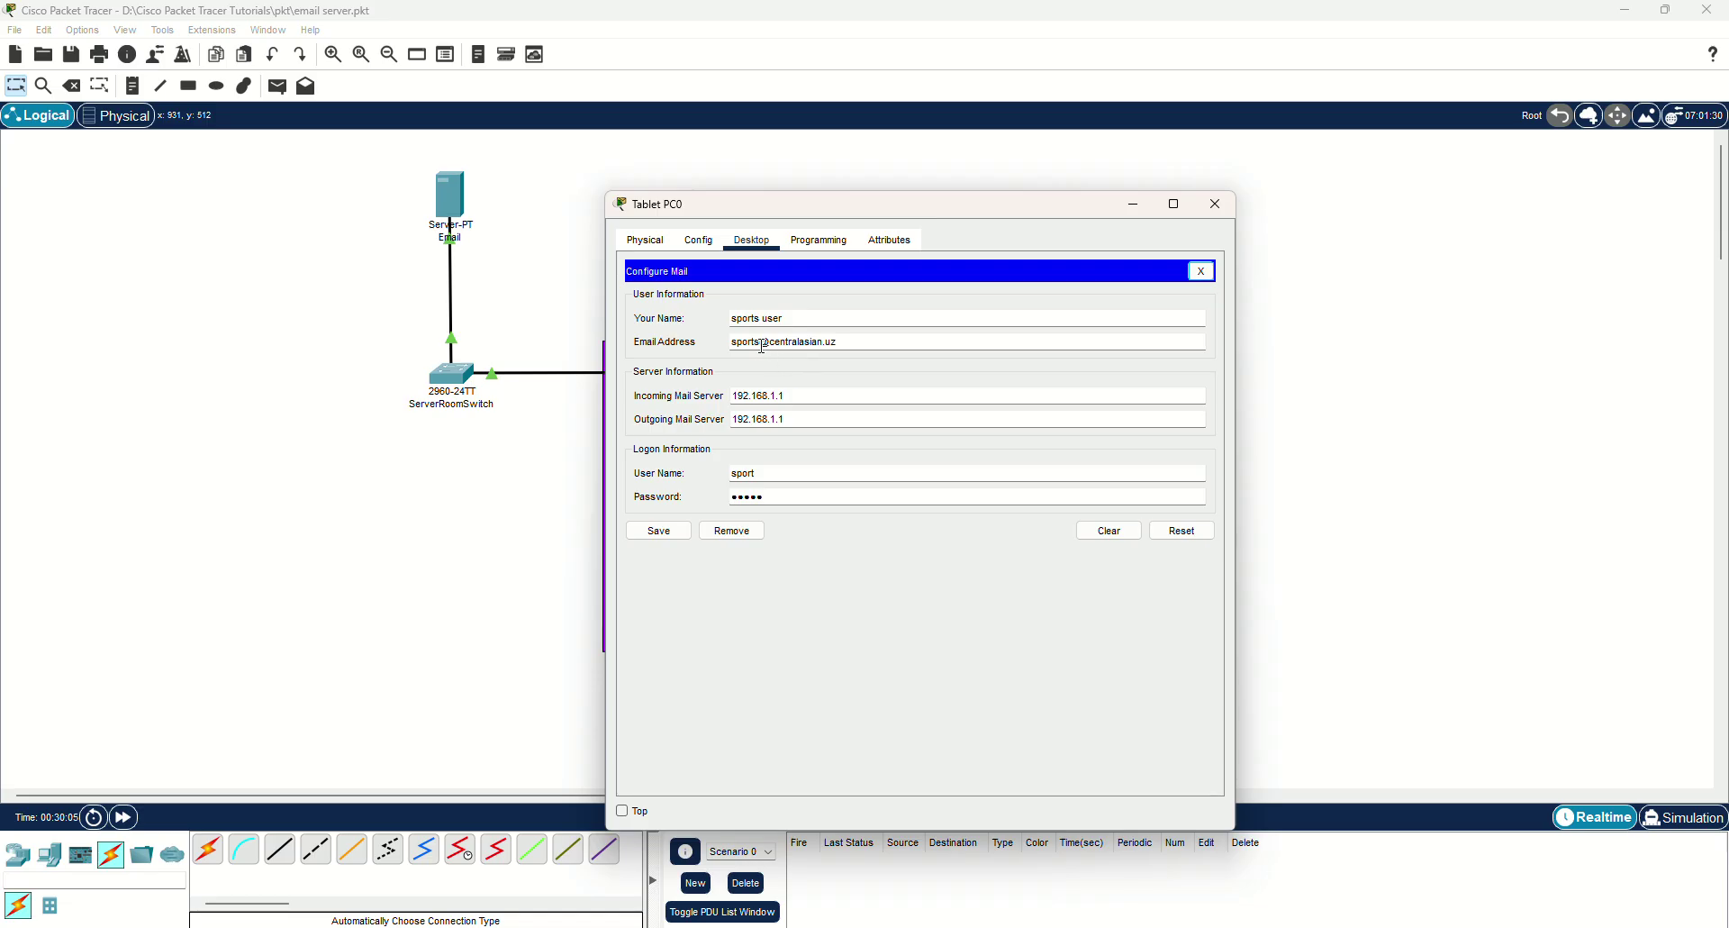
left_click(762, 345)
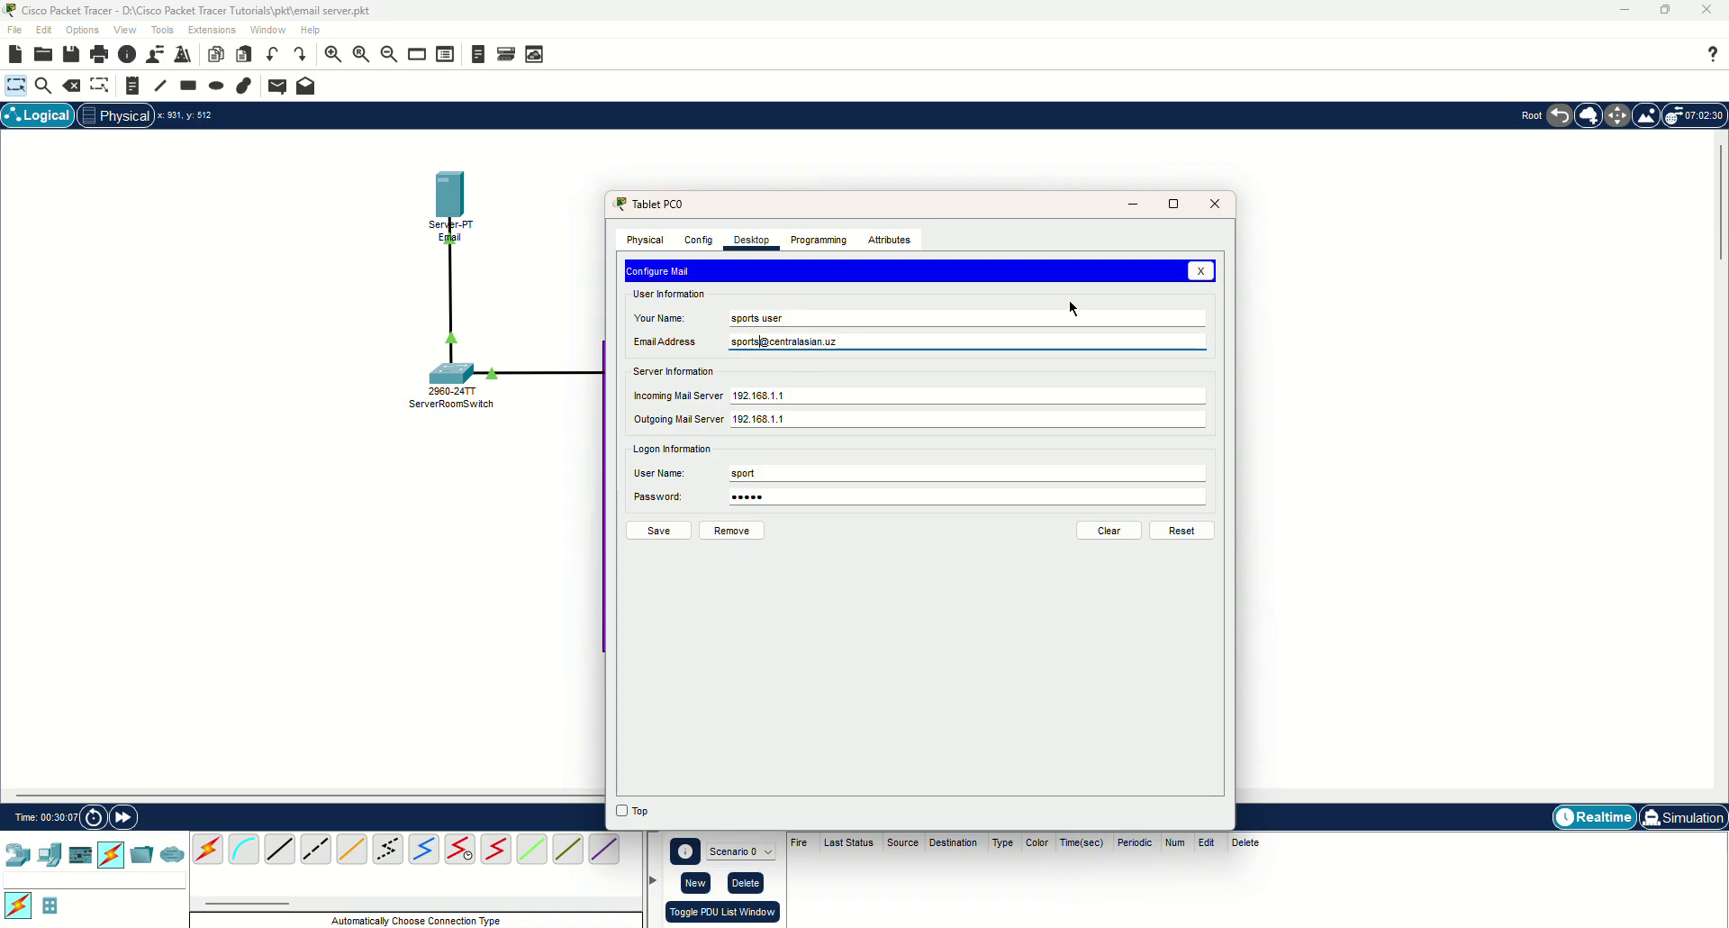
key("BackSpace")
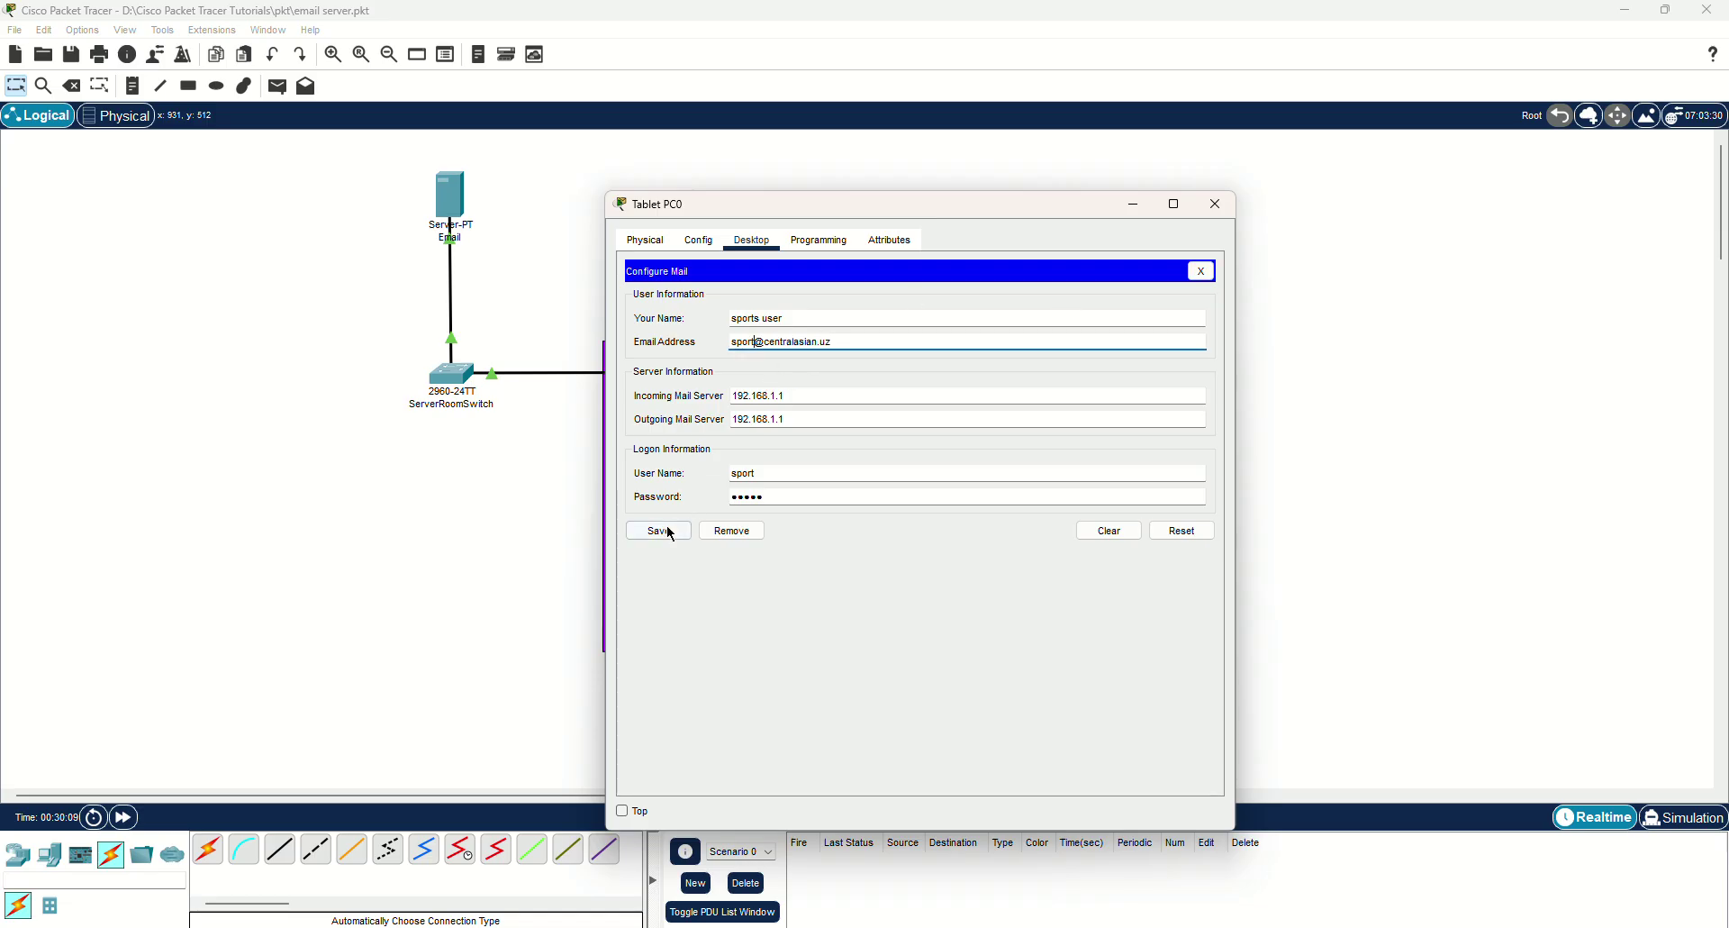
left_click(666, 531)
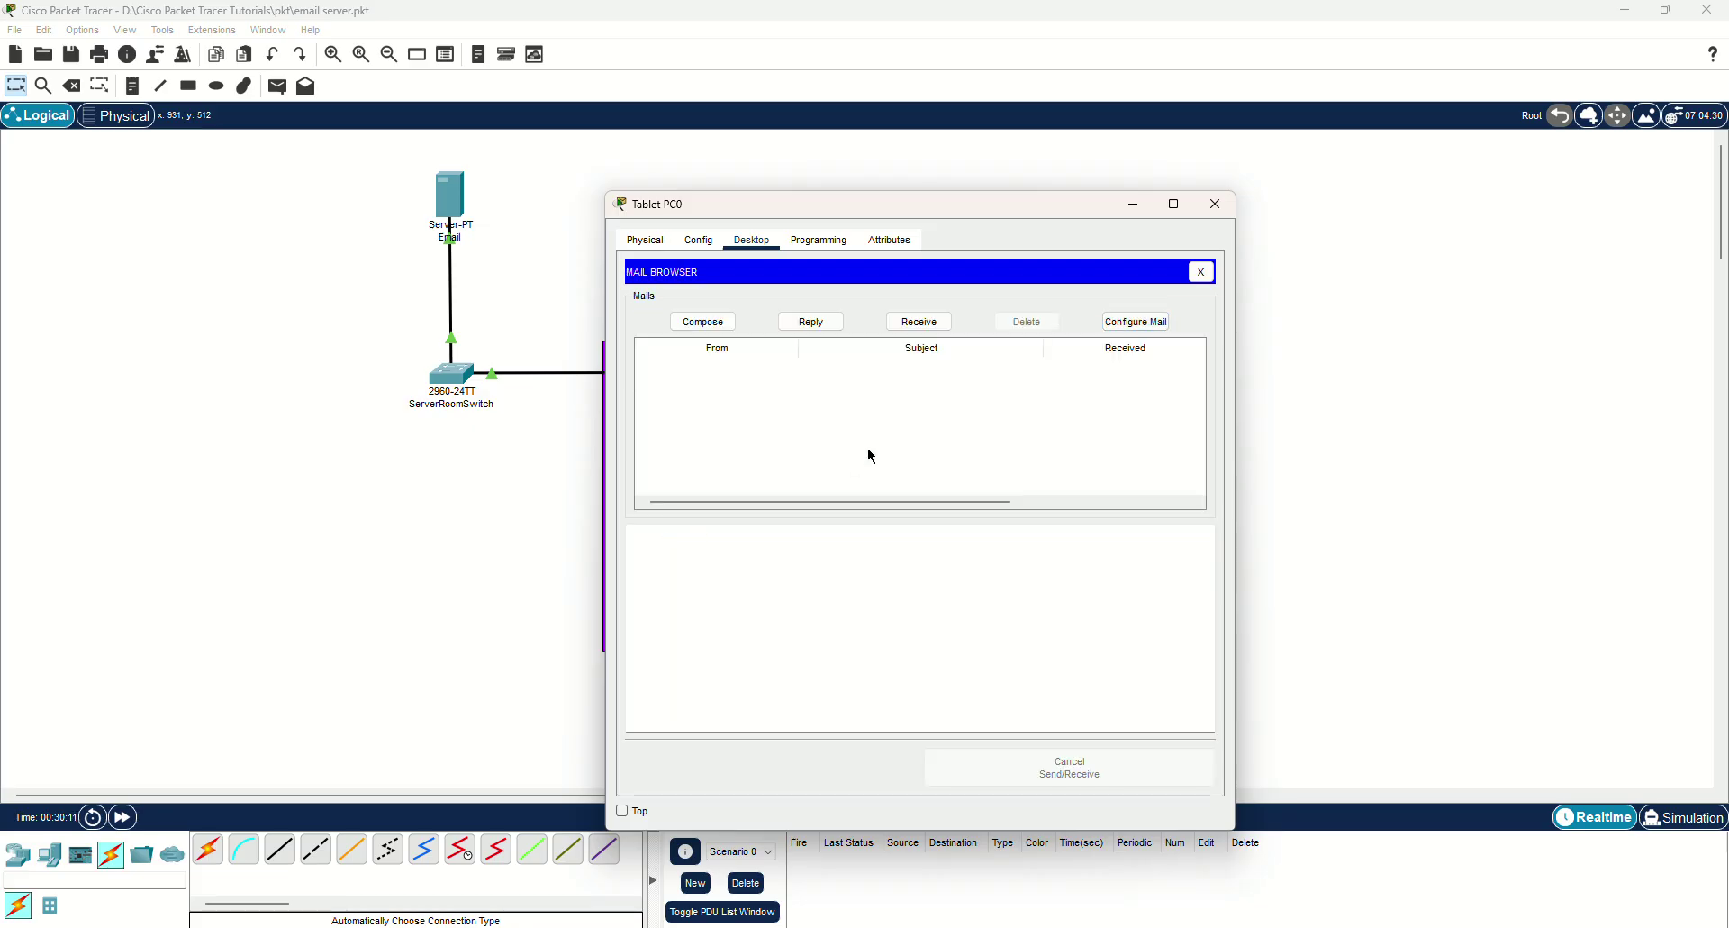
left_click(1216, 205)
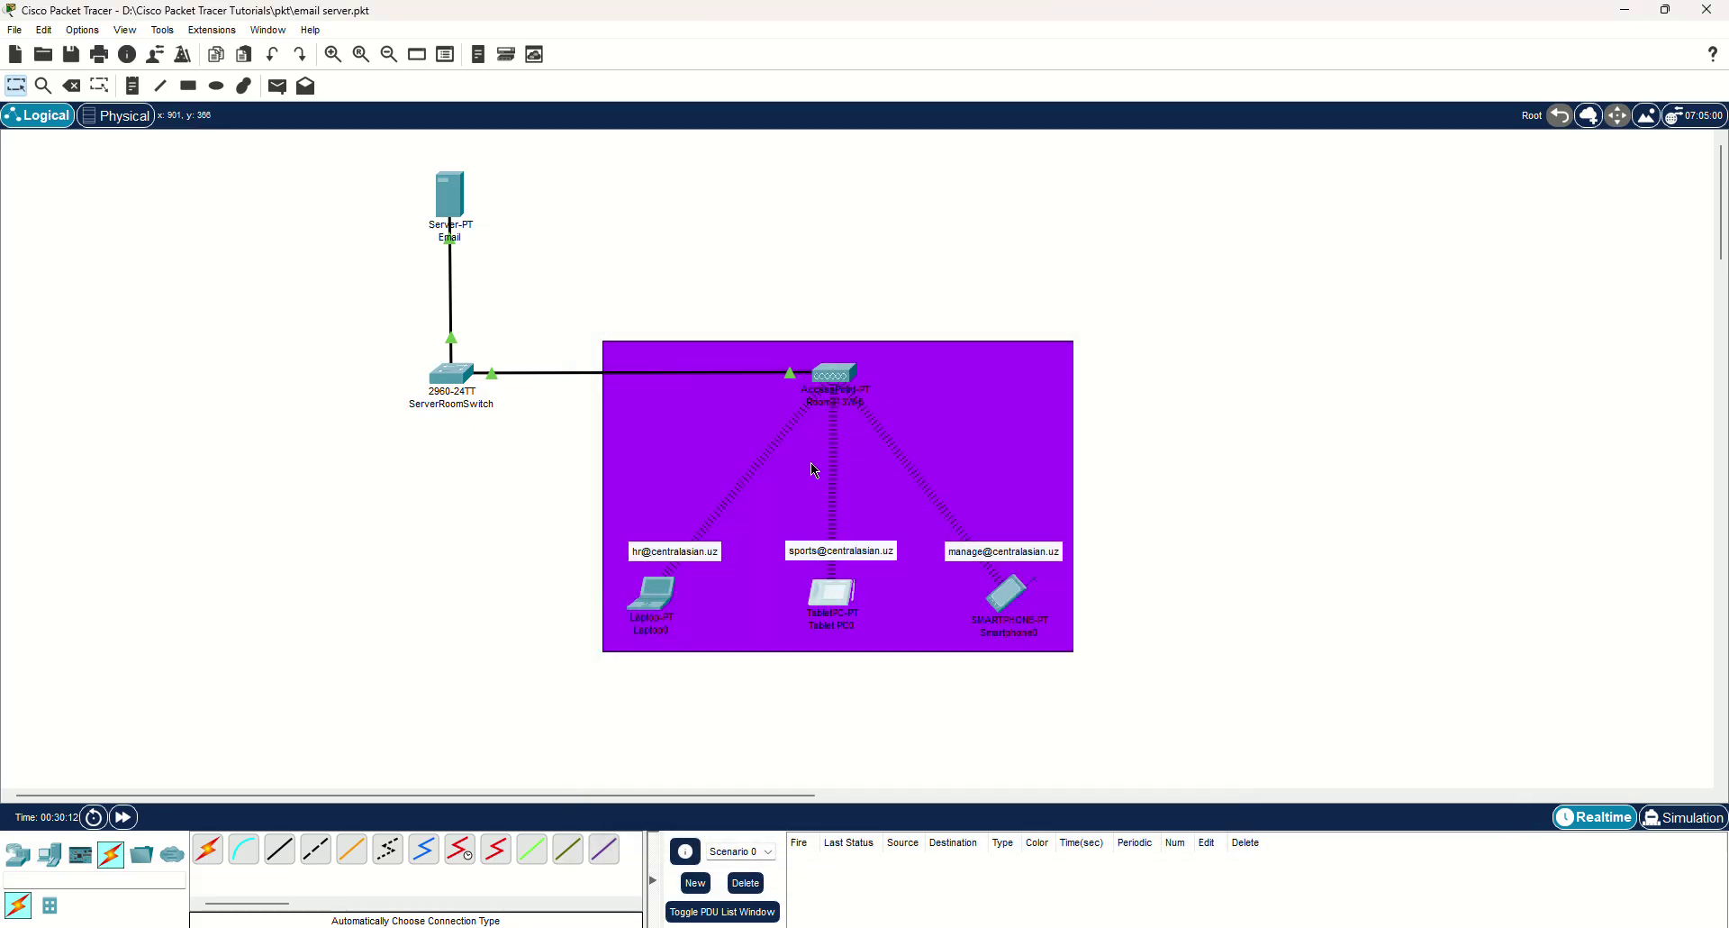
left_click(656, 603)
left_click_drag(1034, 212, 1431, 138)
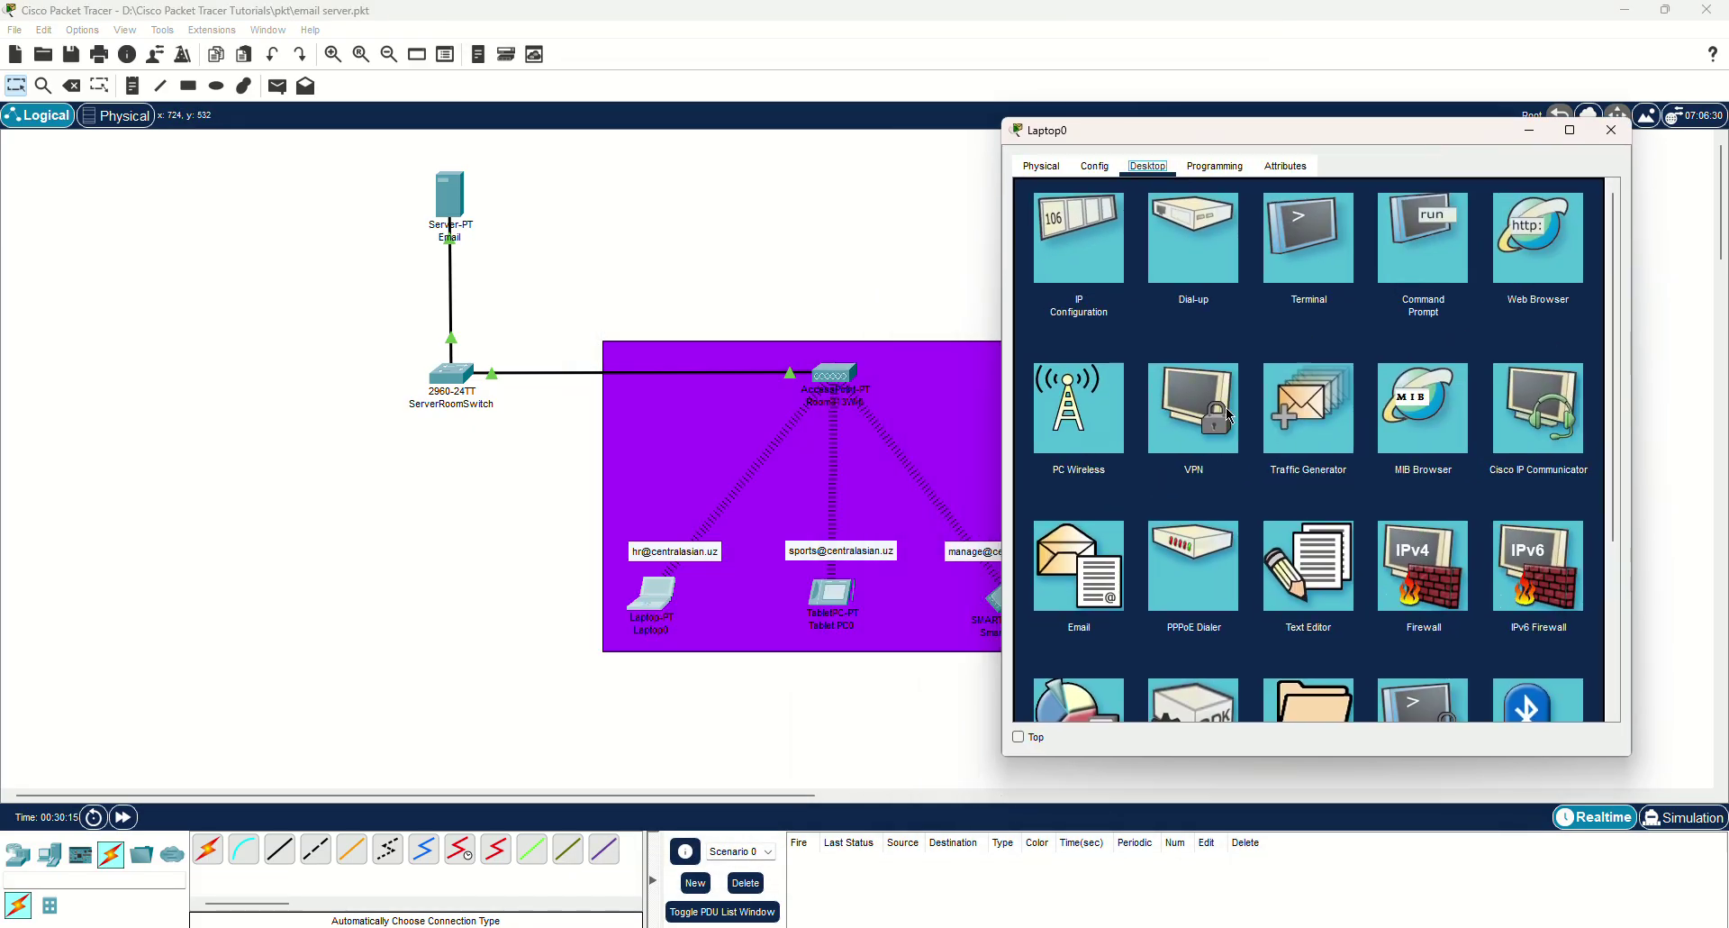
left_click(1079, 576)
left_click(1101, 246)
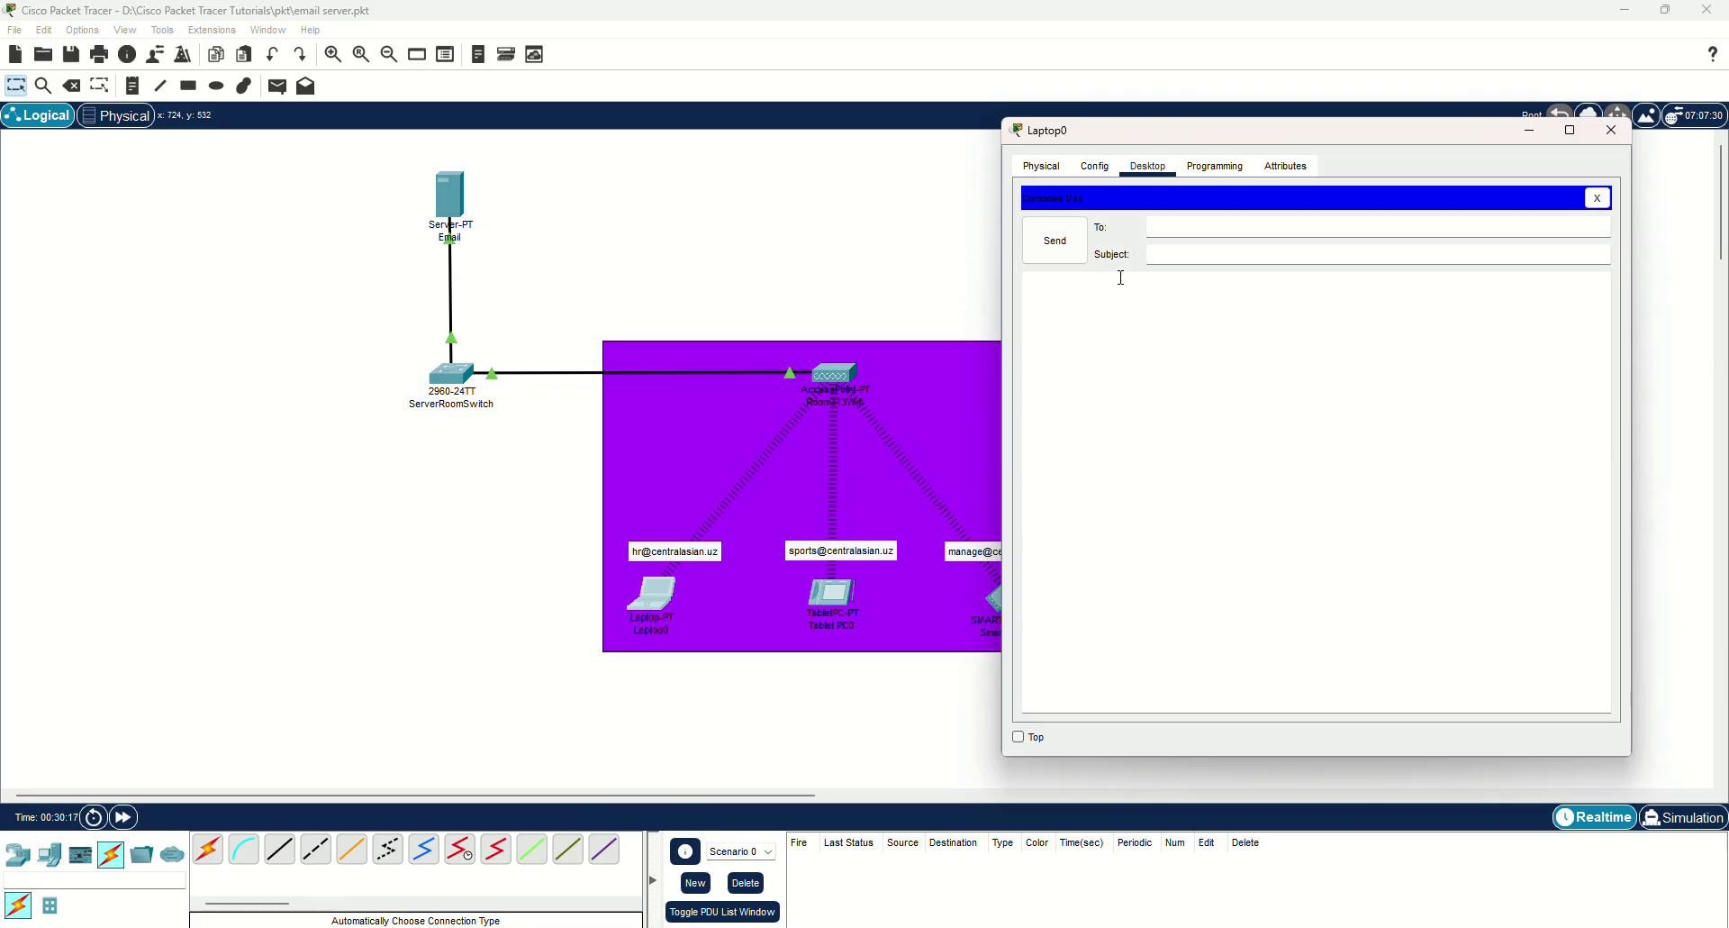
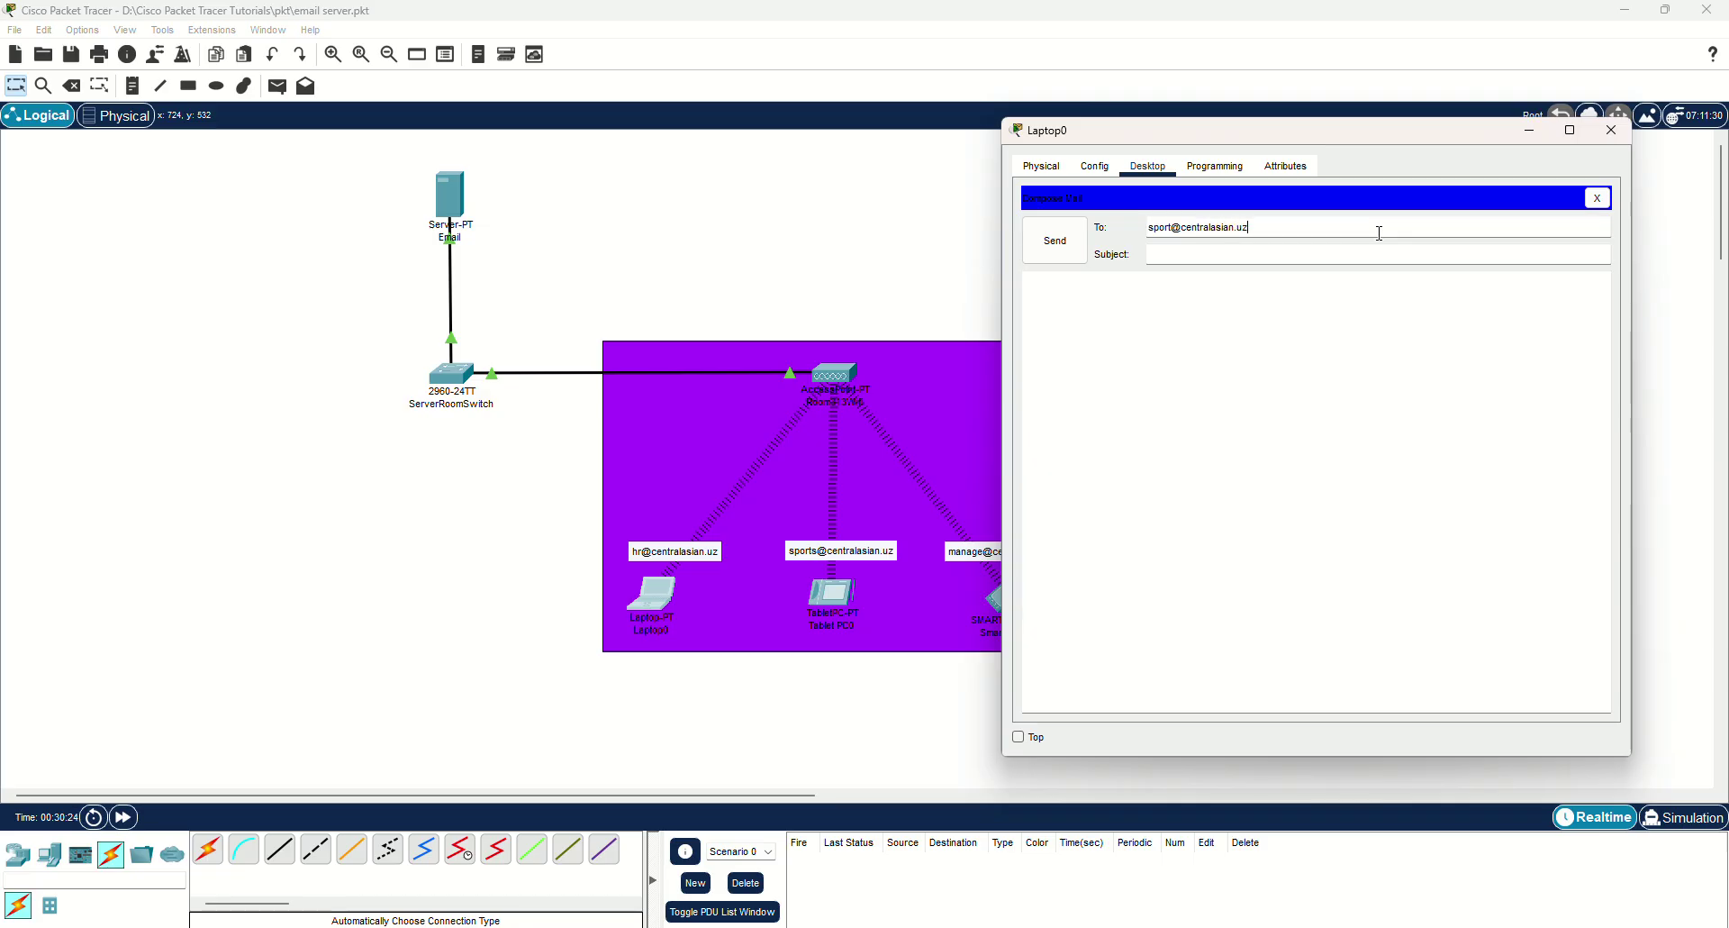
left_click(1255, 248)
type("Sport facility set u")
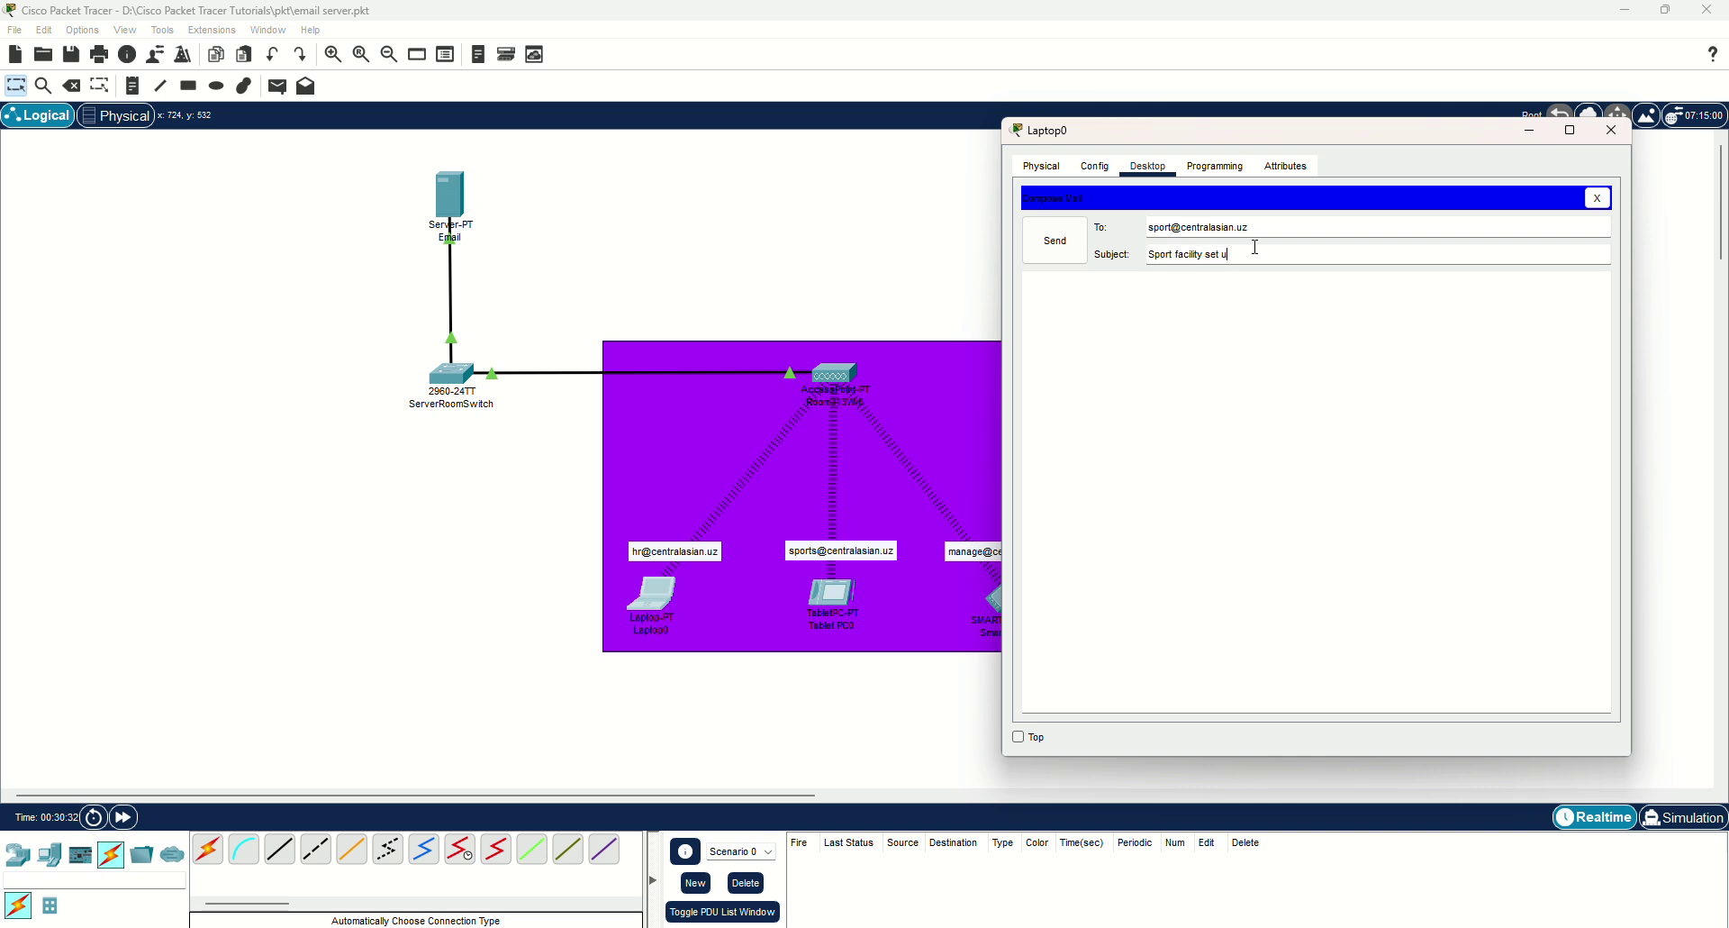
type("p")
left_click(1174, 311)
type("Please ")
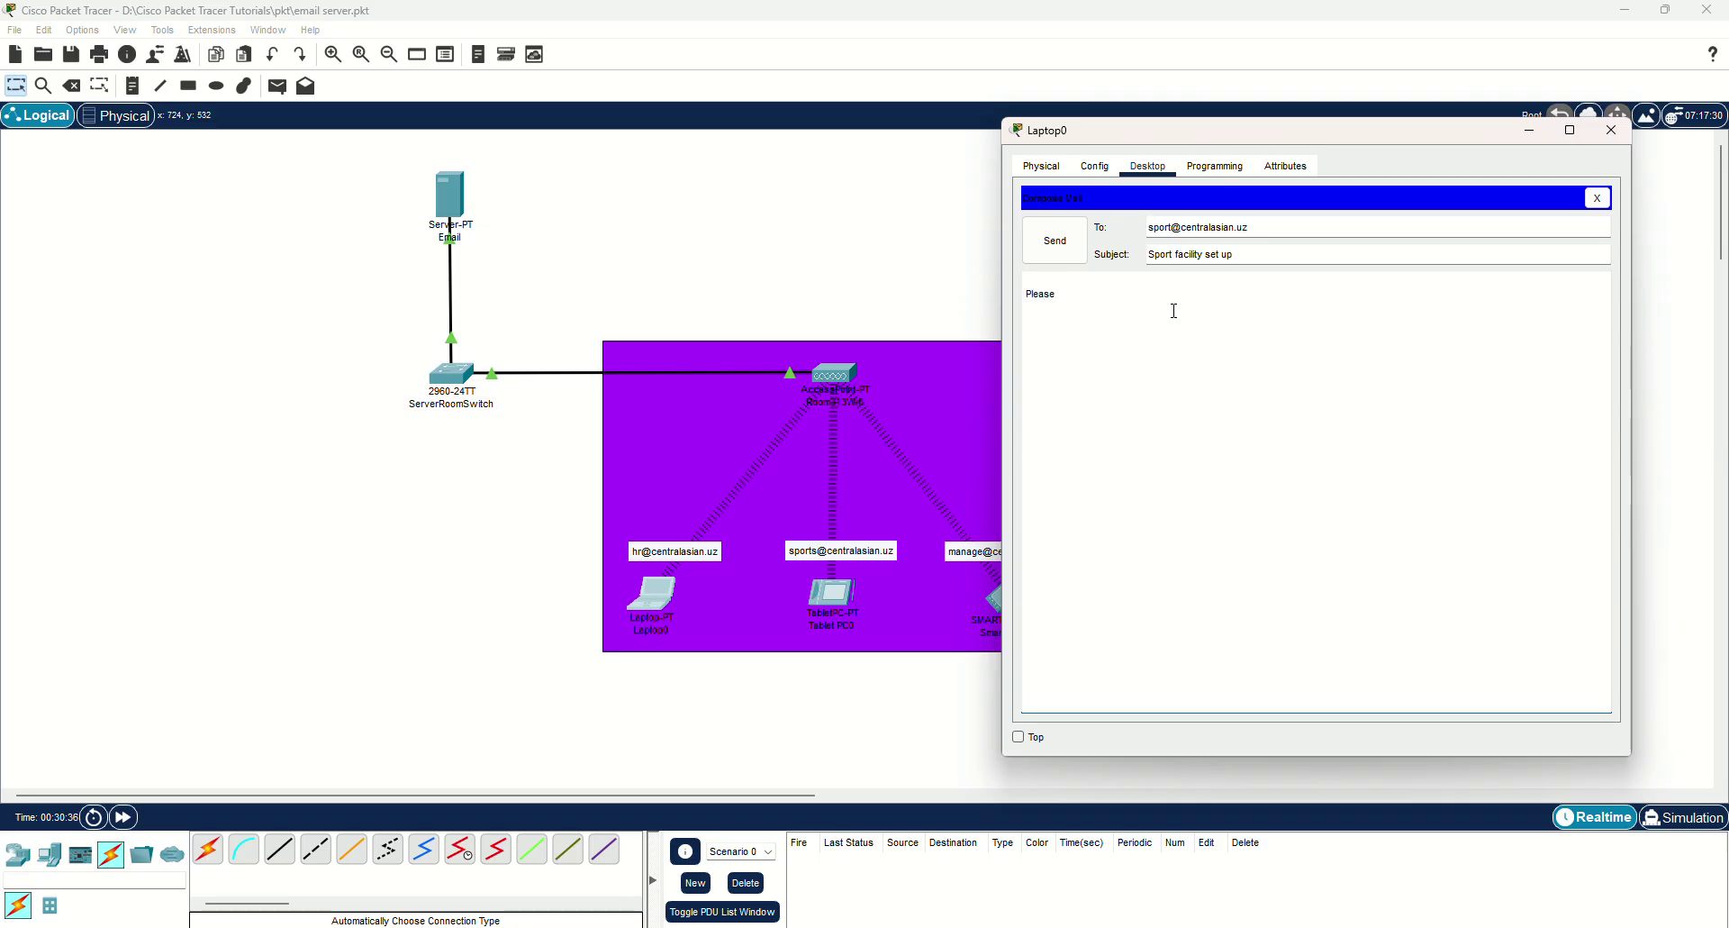
type("setp")
type(" the sport")
type(" facility for")
type(" footb")
type("all for")
type("ement.")
left_click(1081, 257)
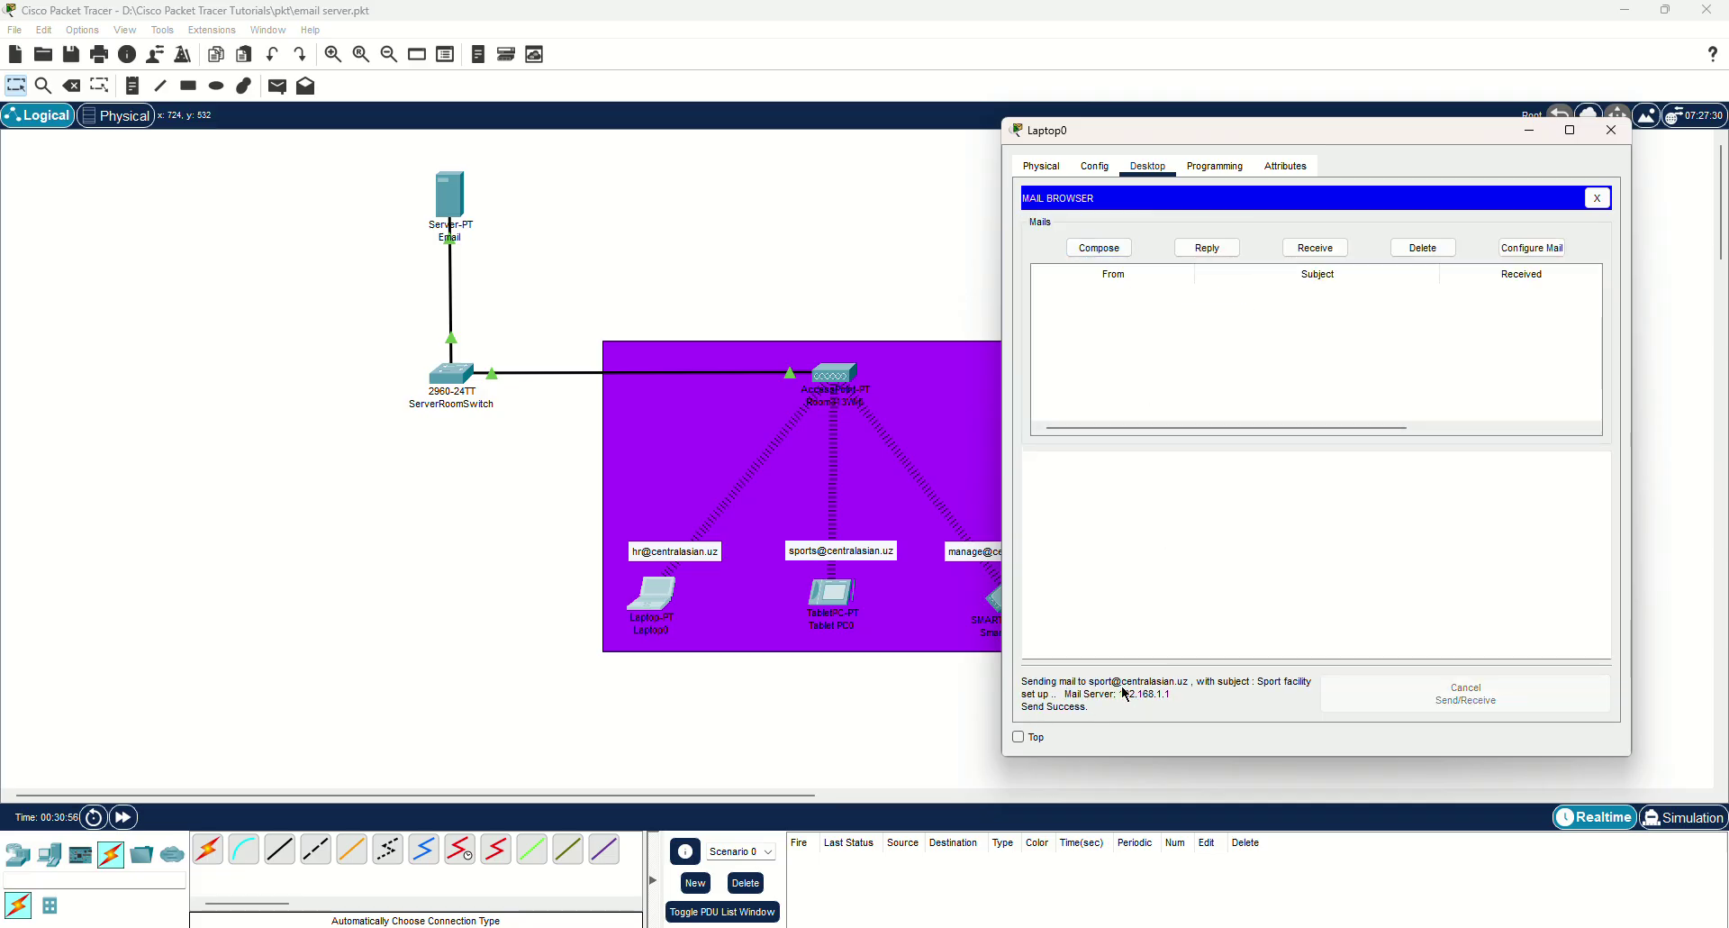
Start a new email and select 'sport' in the recipient address.
left_click(1114, 256)
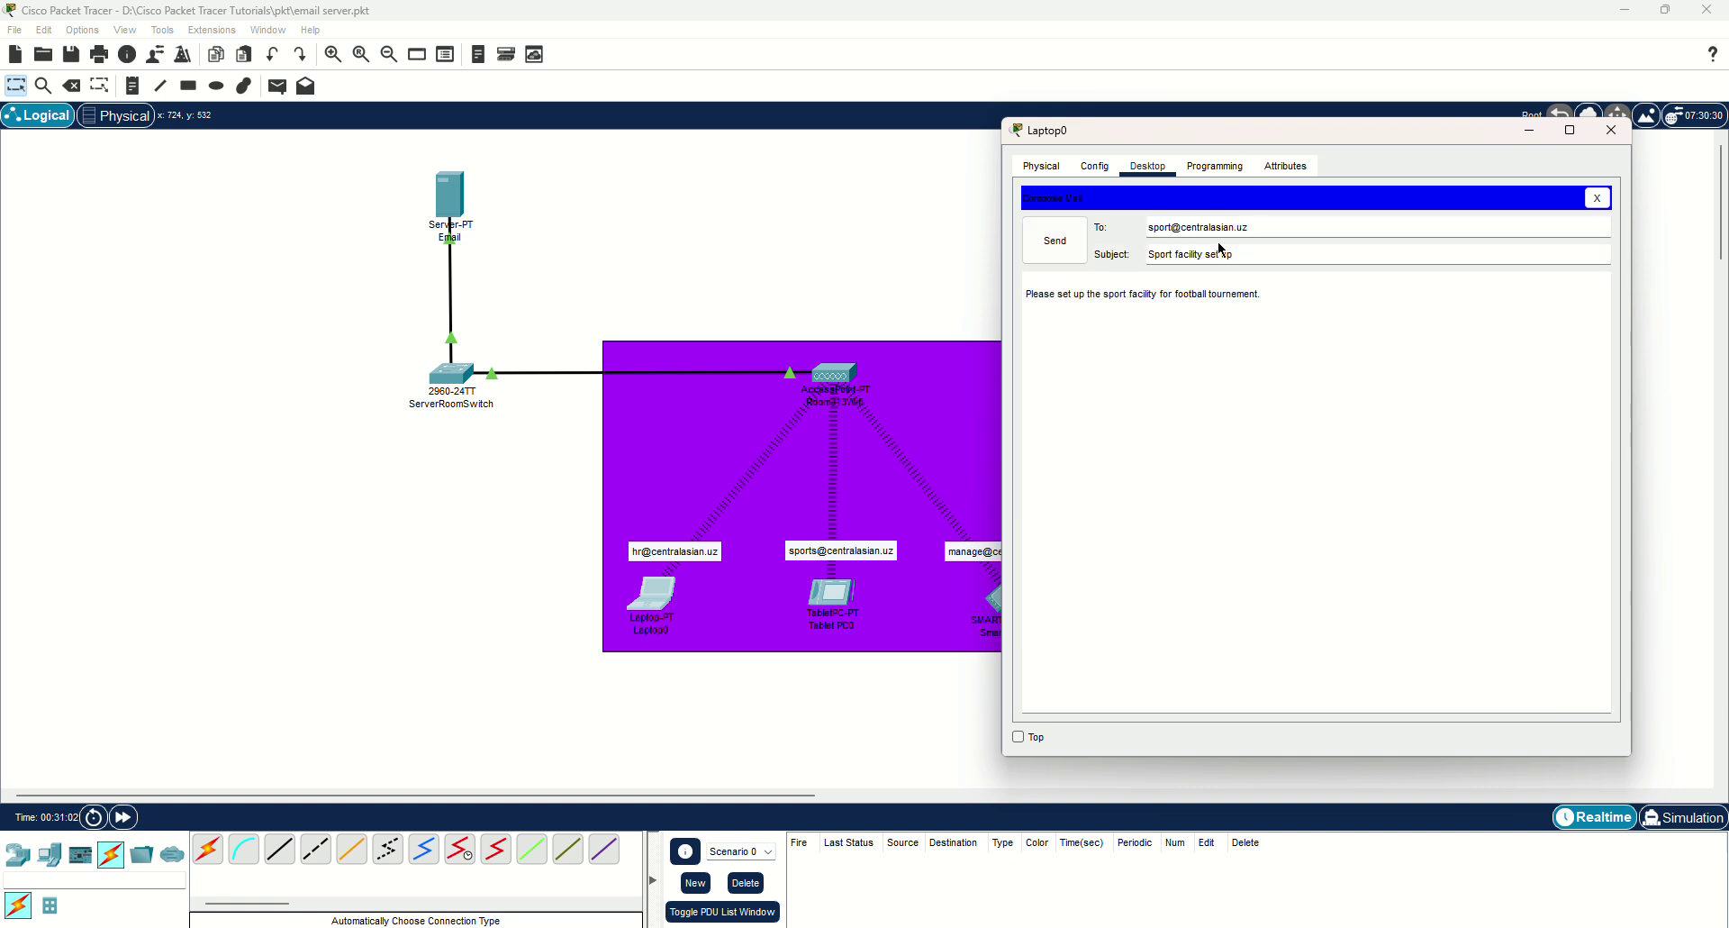
left_click_drag(1177, 132, 1256, 134)
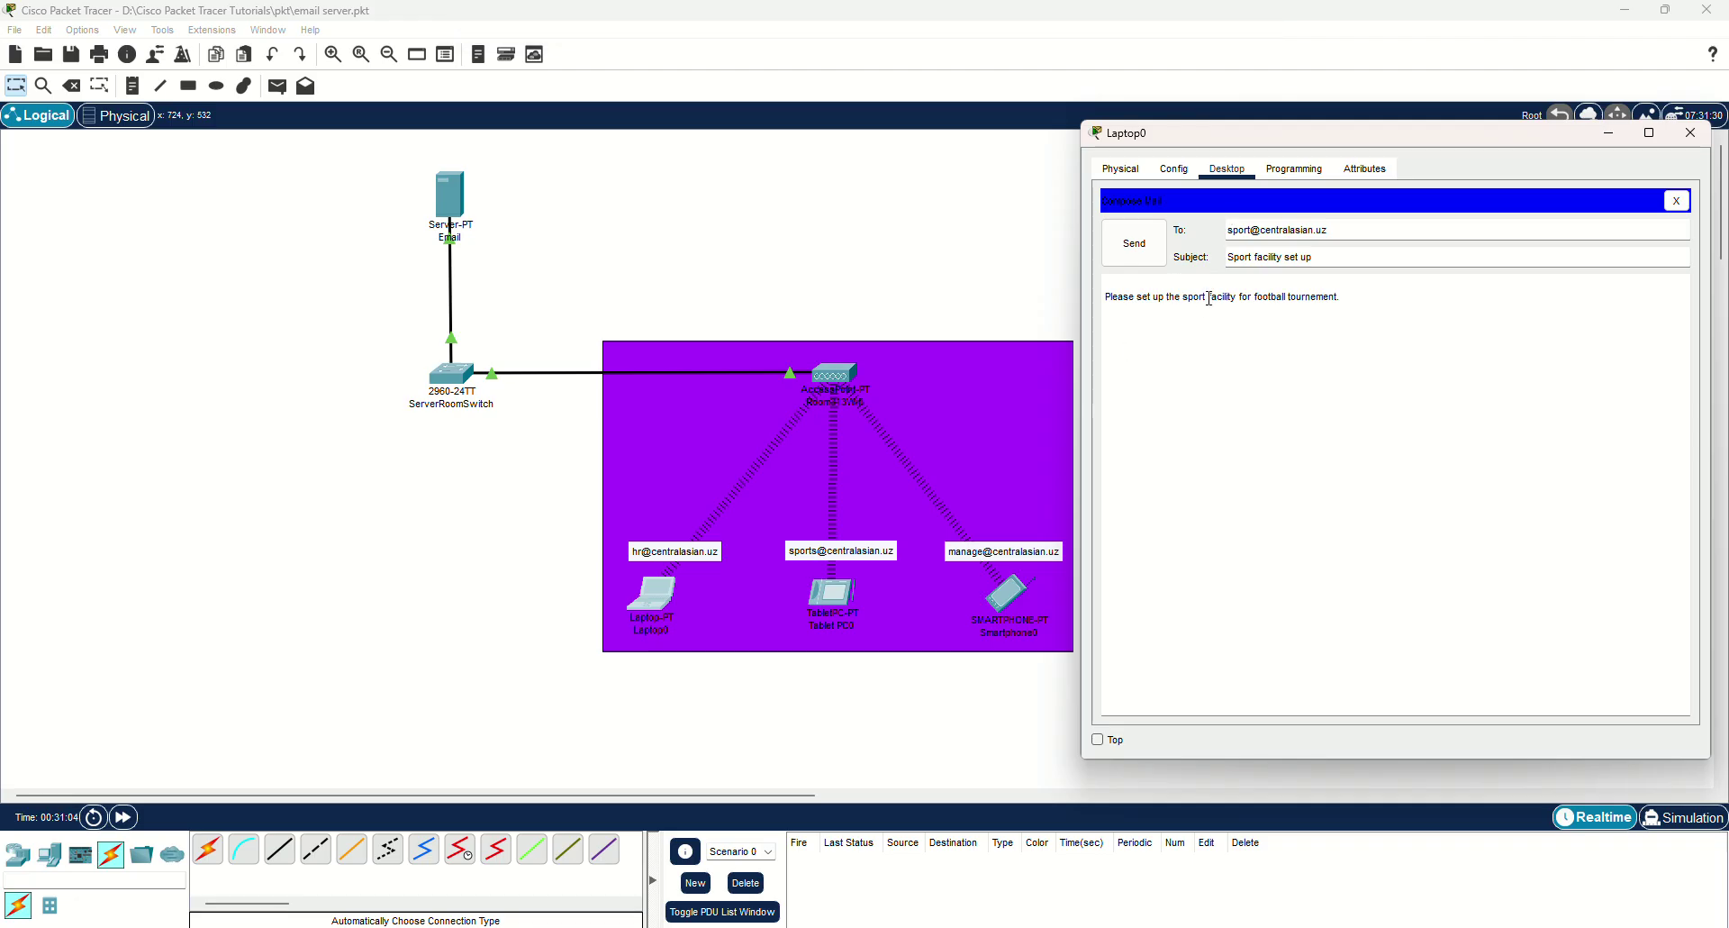
double_click(1239, 231)
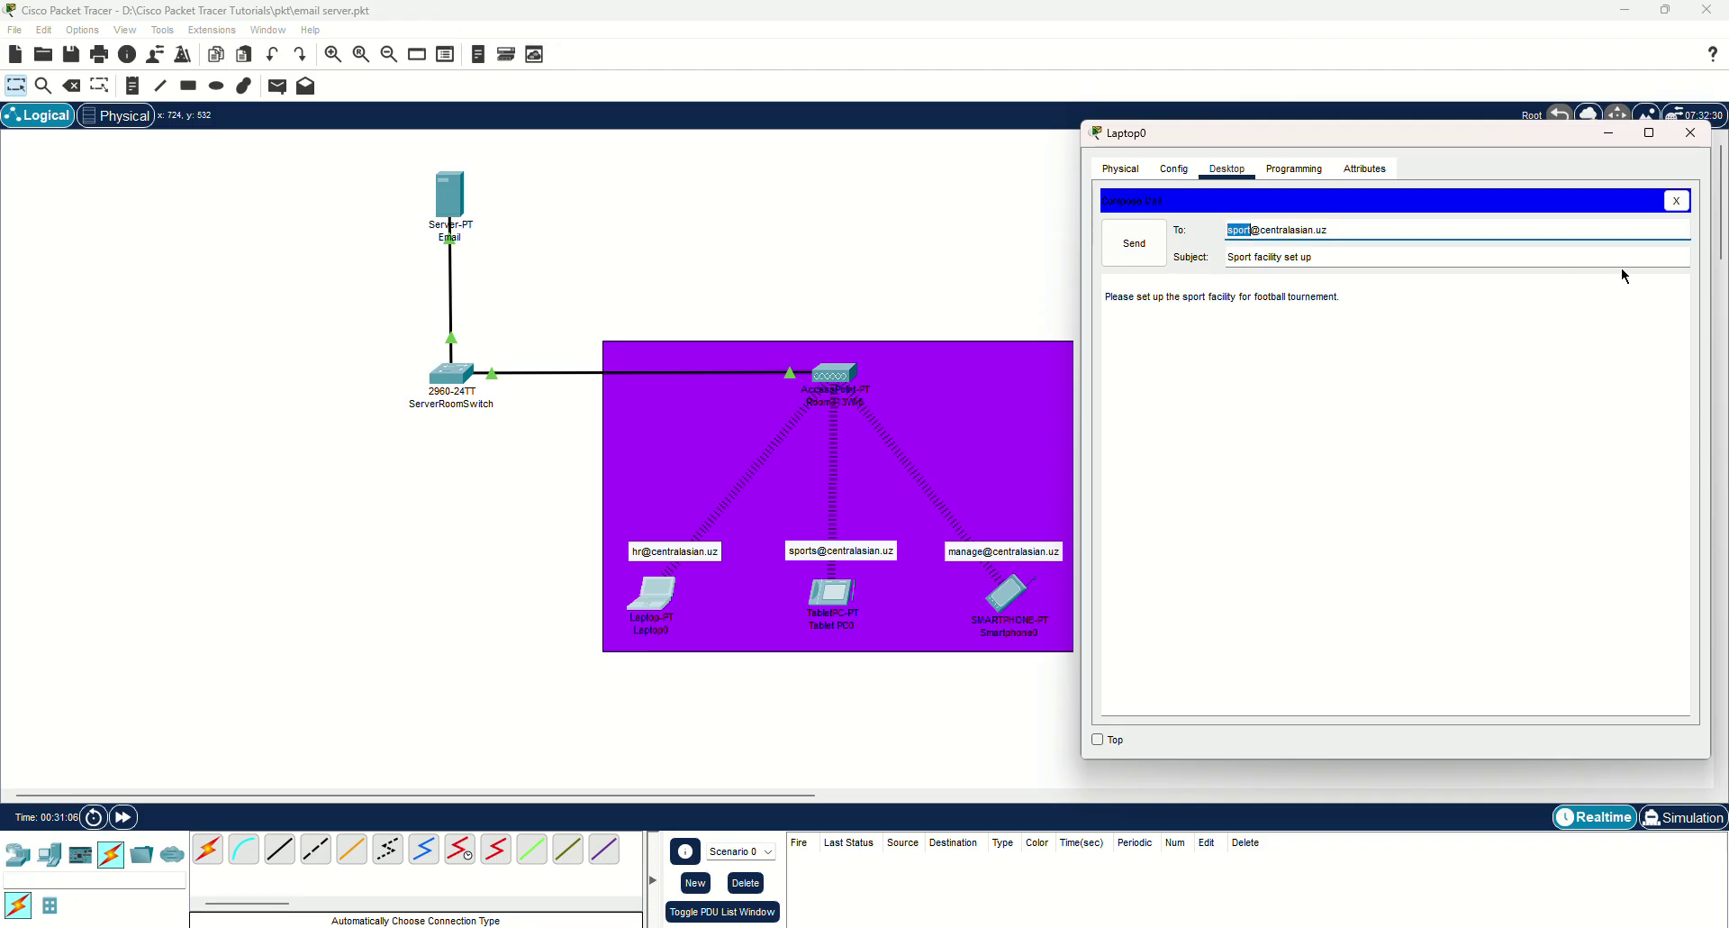
type("manage")
left_click(1340, 259)
key("ctrl+a")
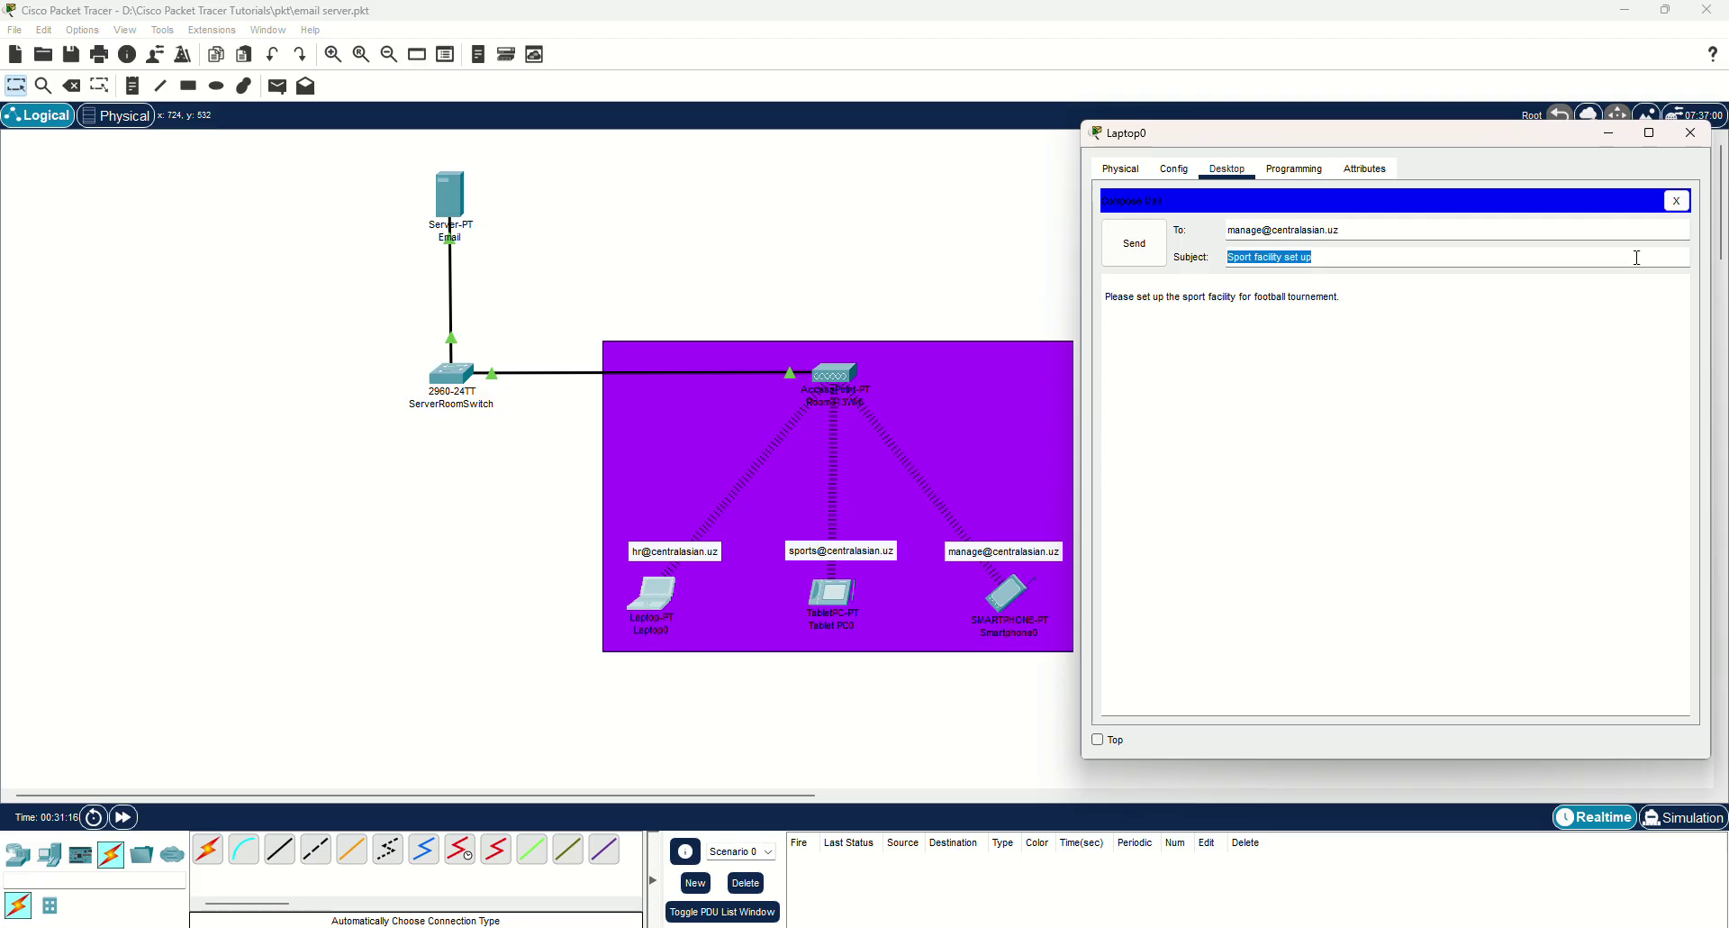
type("vent")
key("BackSpace")
key("BackSpace")
key("BackSpace")
key("BackSpace")
key("BackSpace")
type("Event gathe")
left_click_drag(1341, 297, 1103, 300)
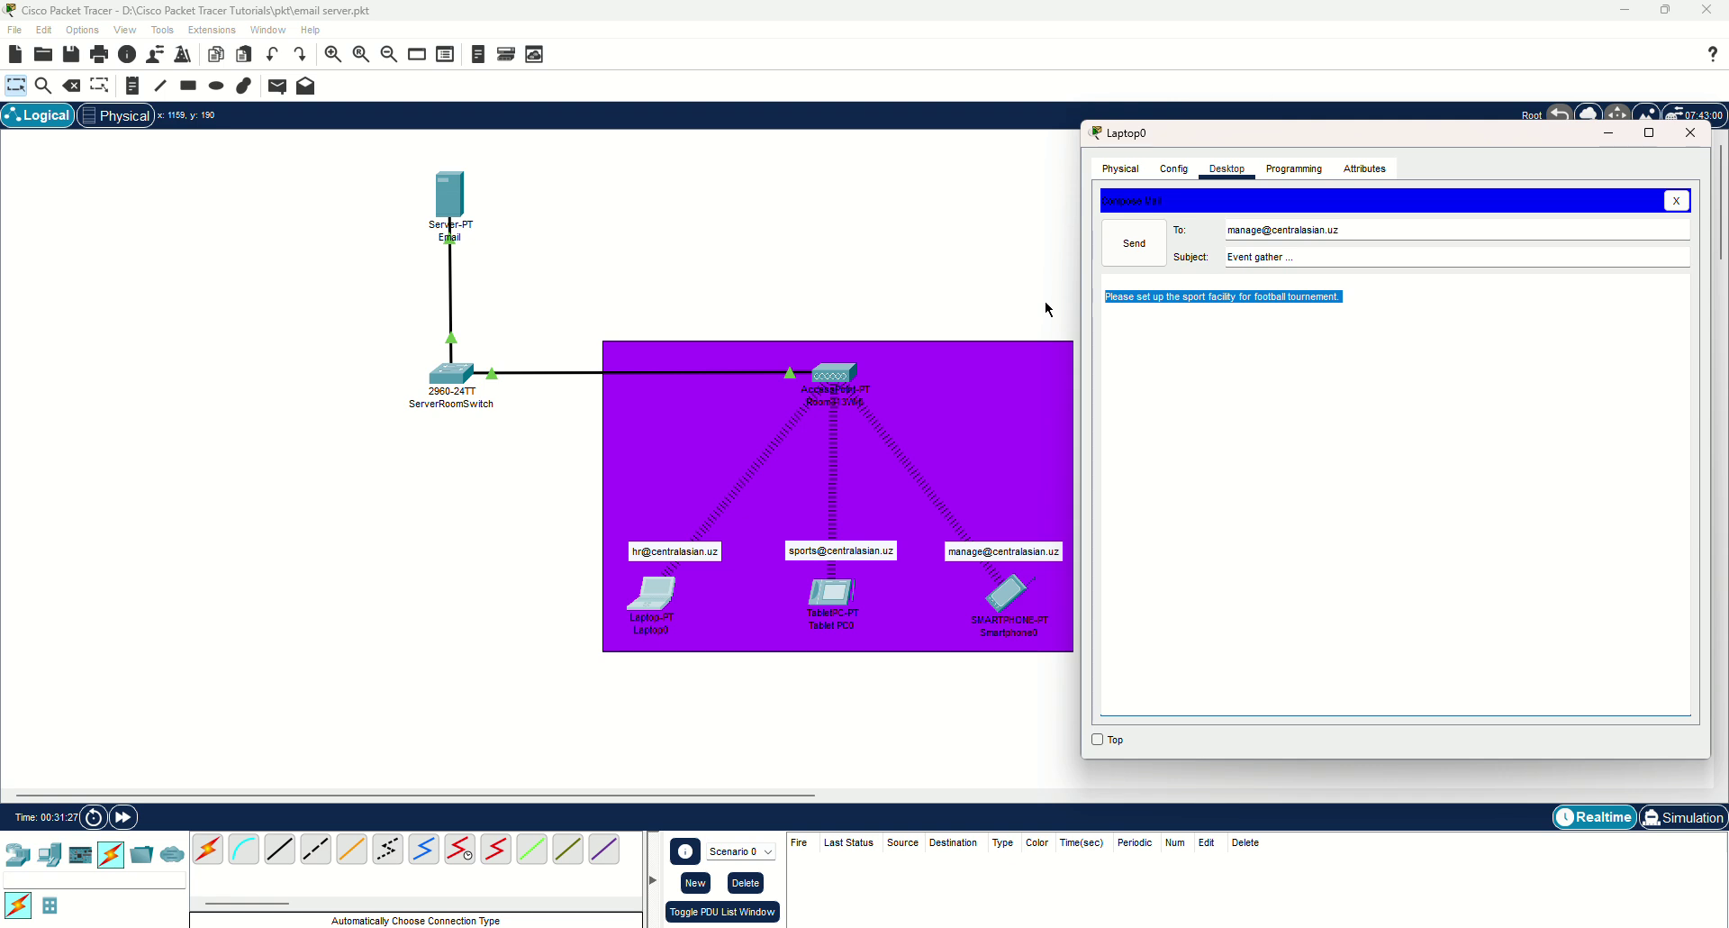
type("On coming")
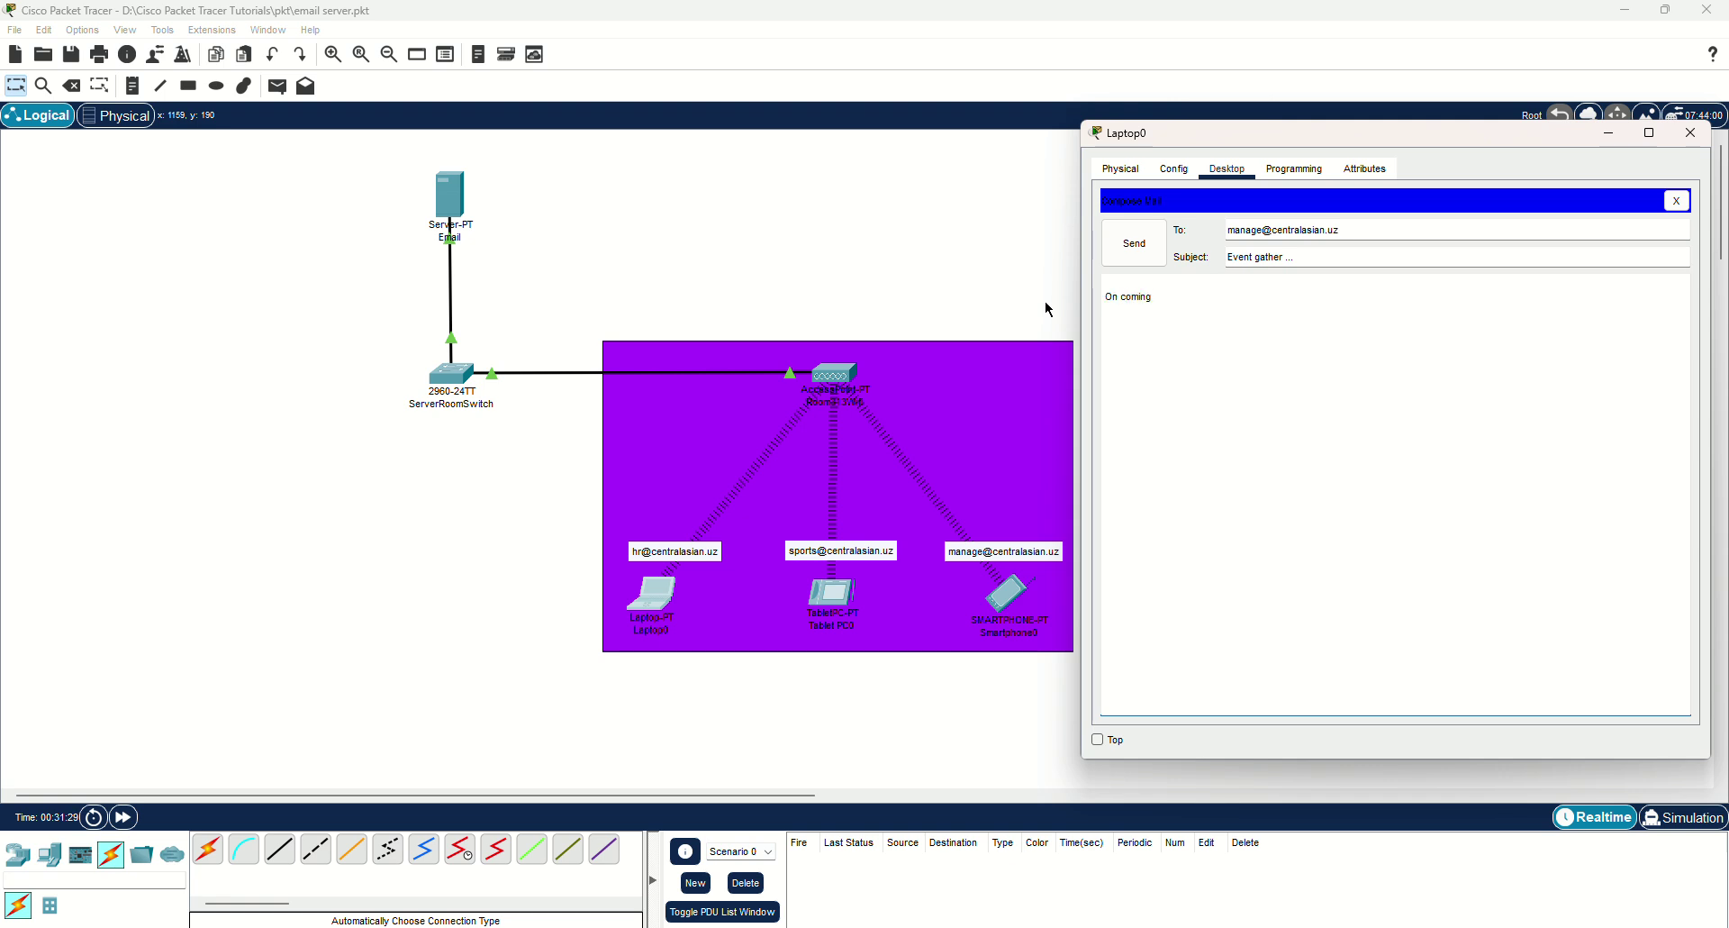
type(" Friday we have event.")
left_click(1144, 256)
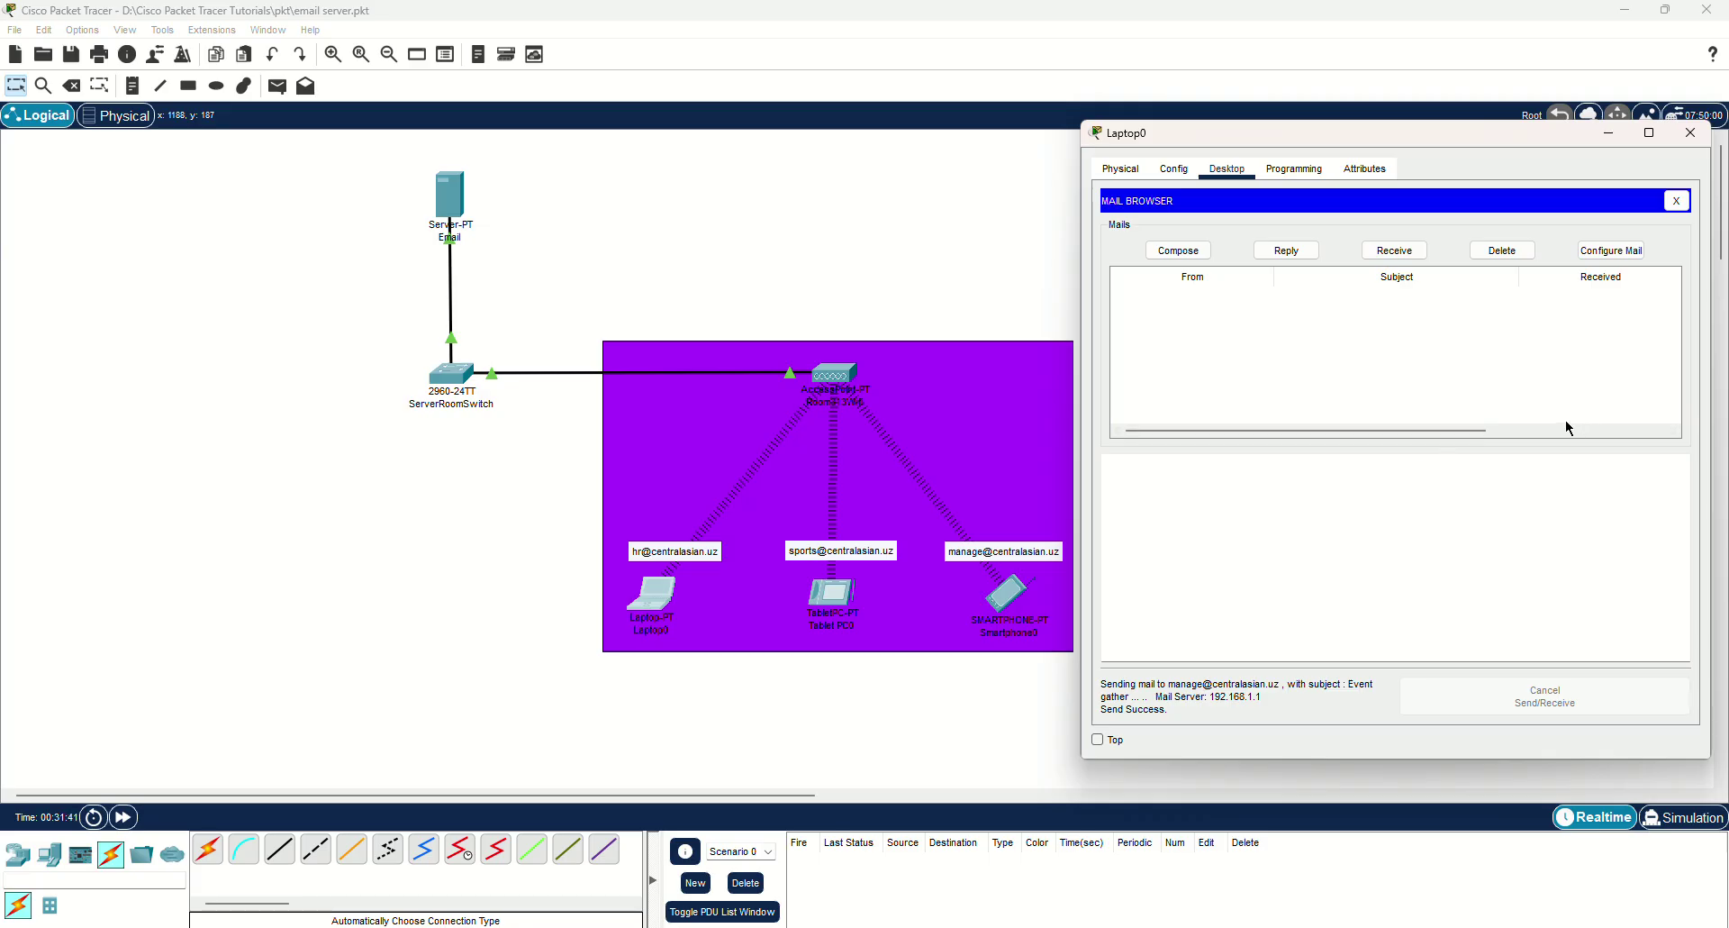
left_click(1677, 199)
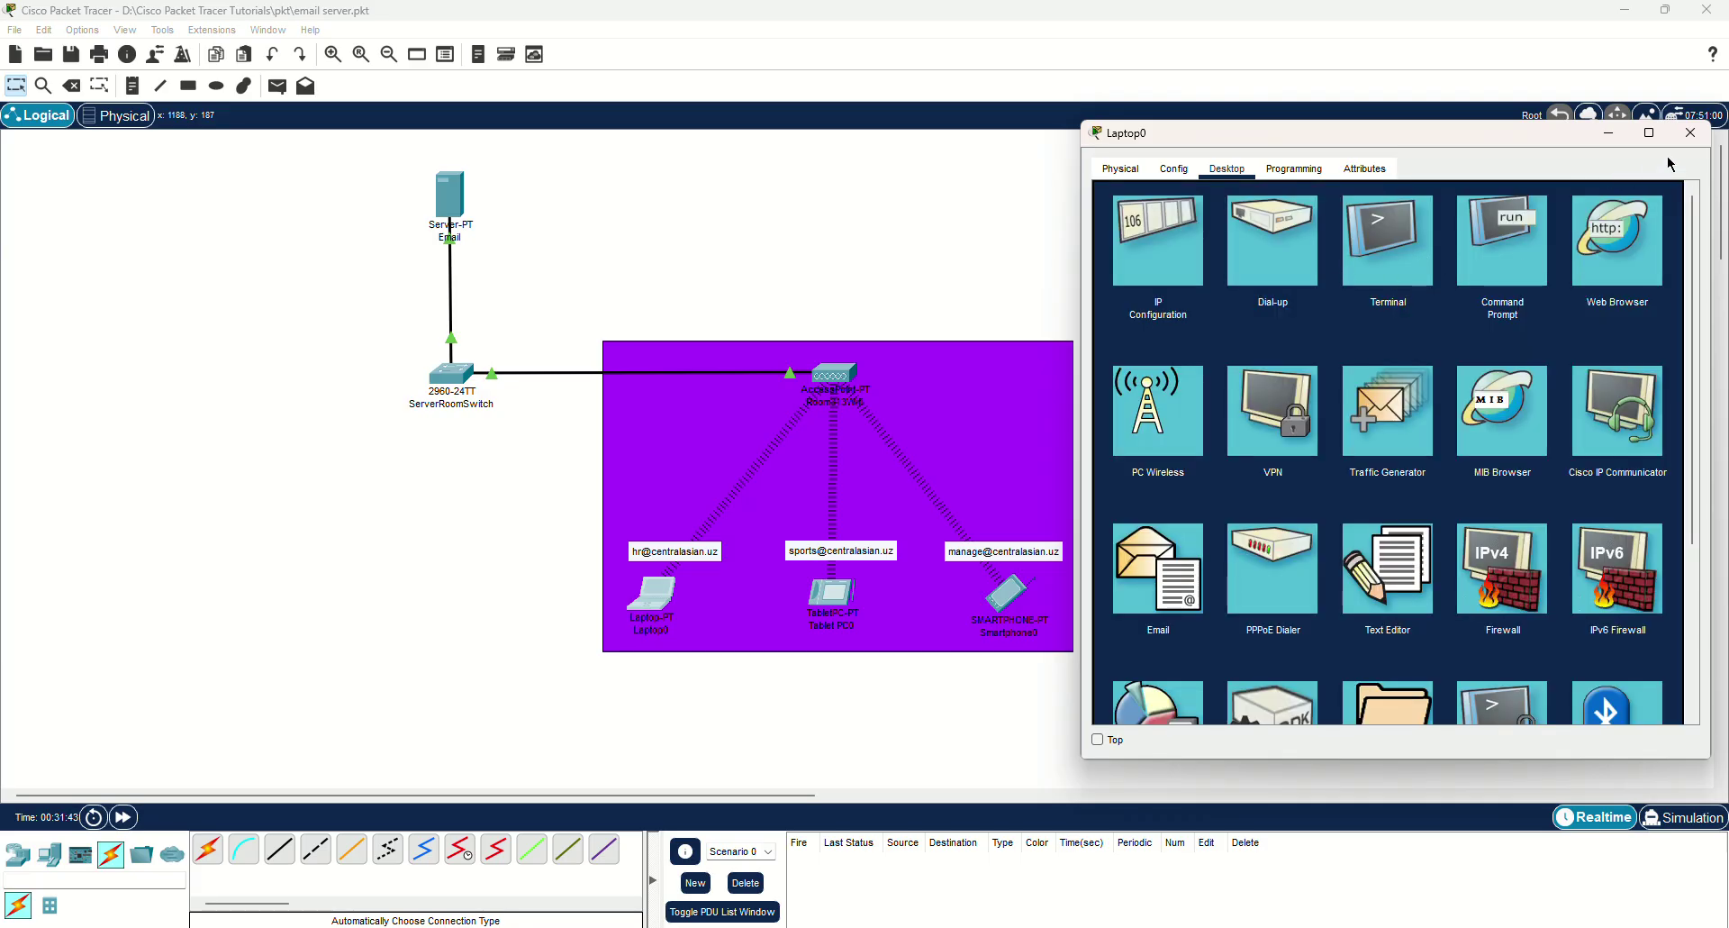
On Tablet PC0, receive mail and open the 'Sport facility set up' message.
left_click(1691, 133)
left_click(841, 609)
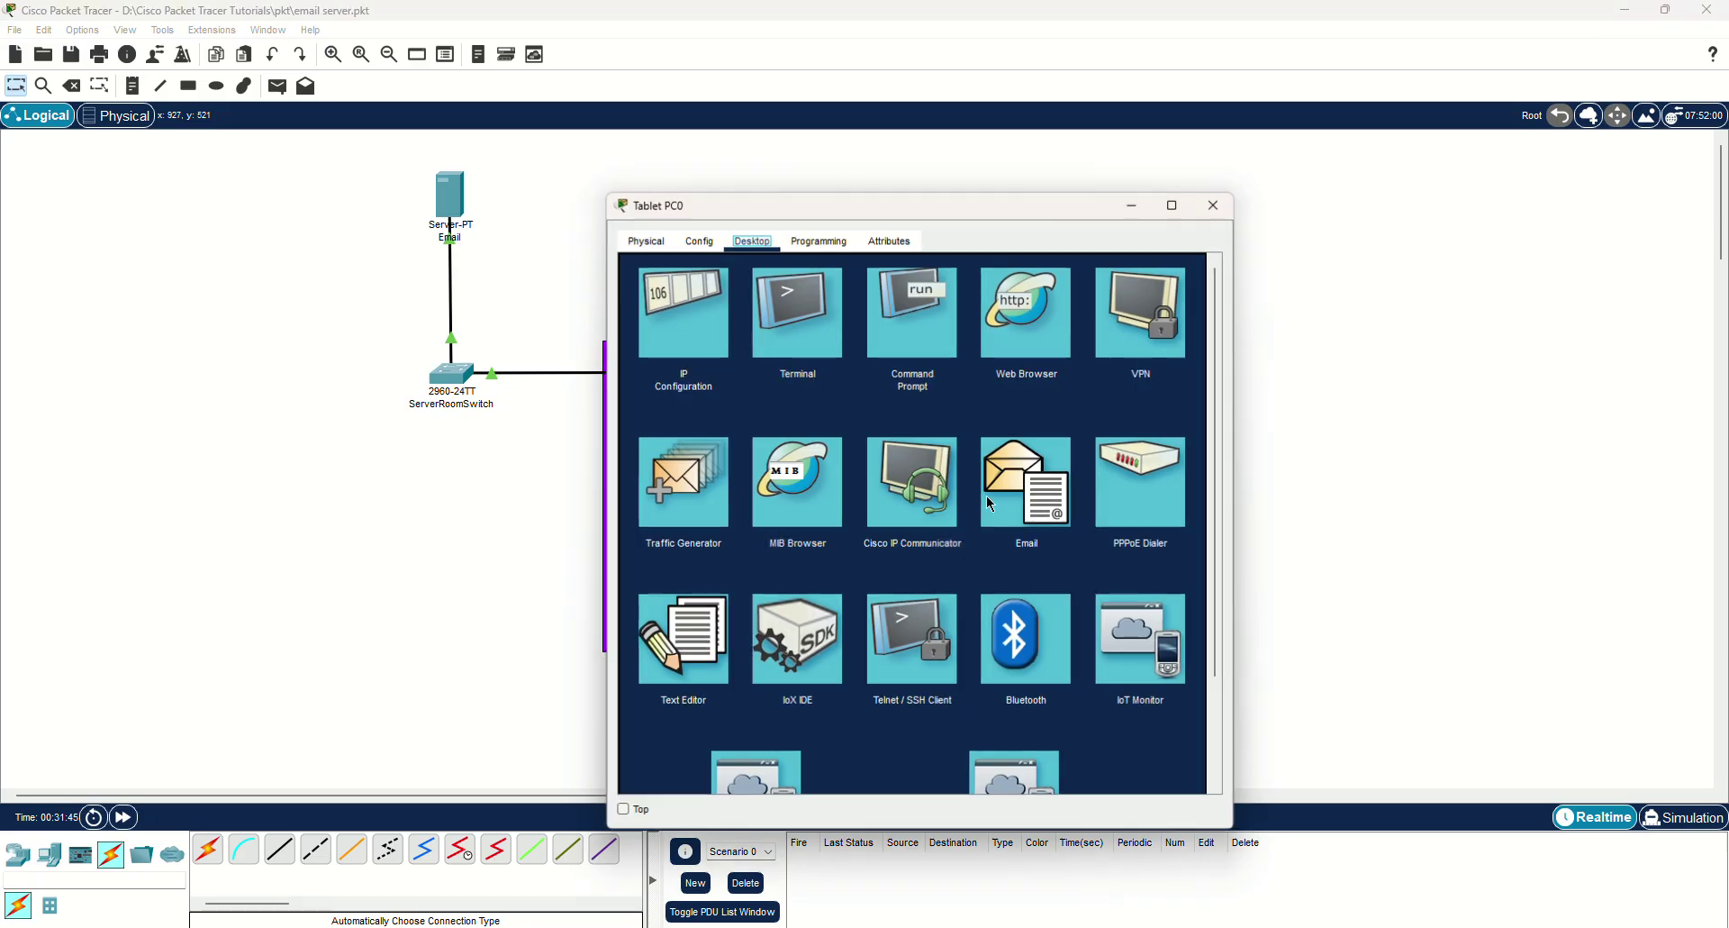
left_click_drag(951, 205, 1321, 162)
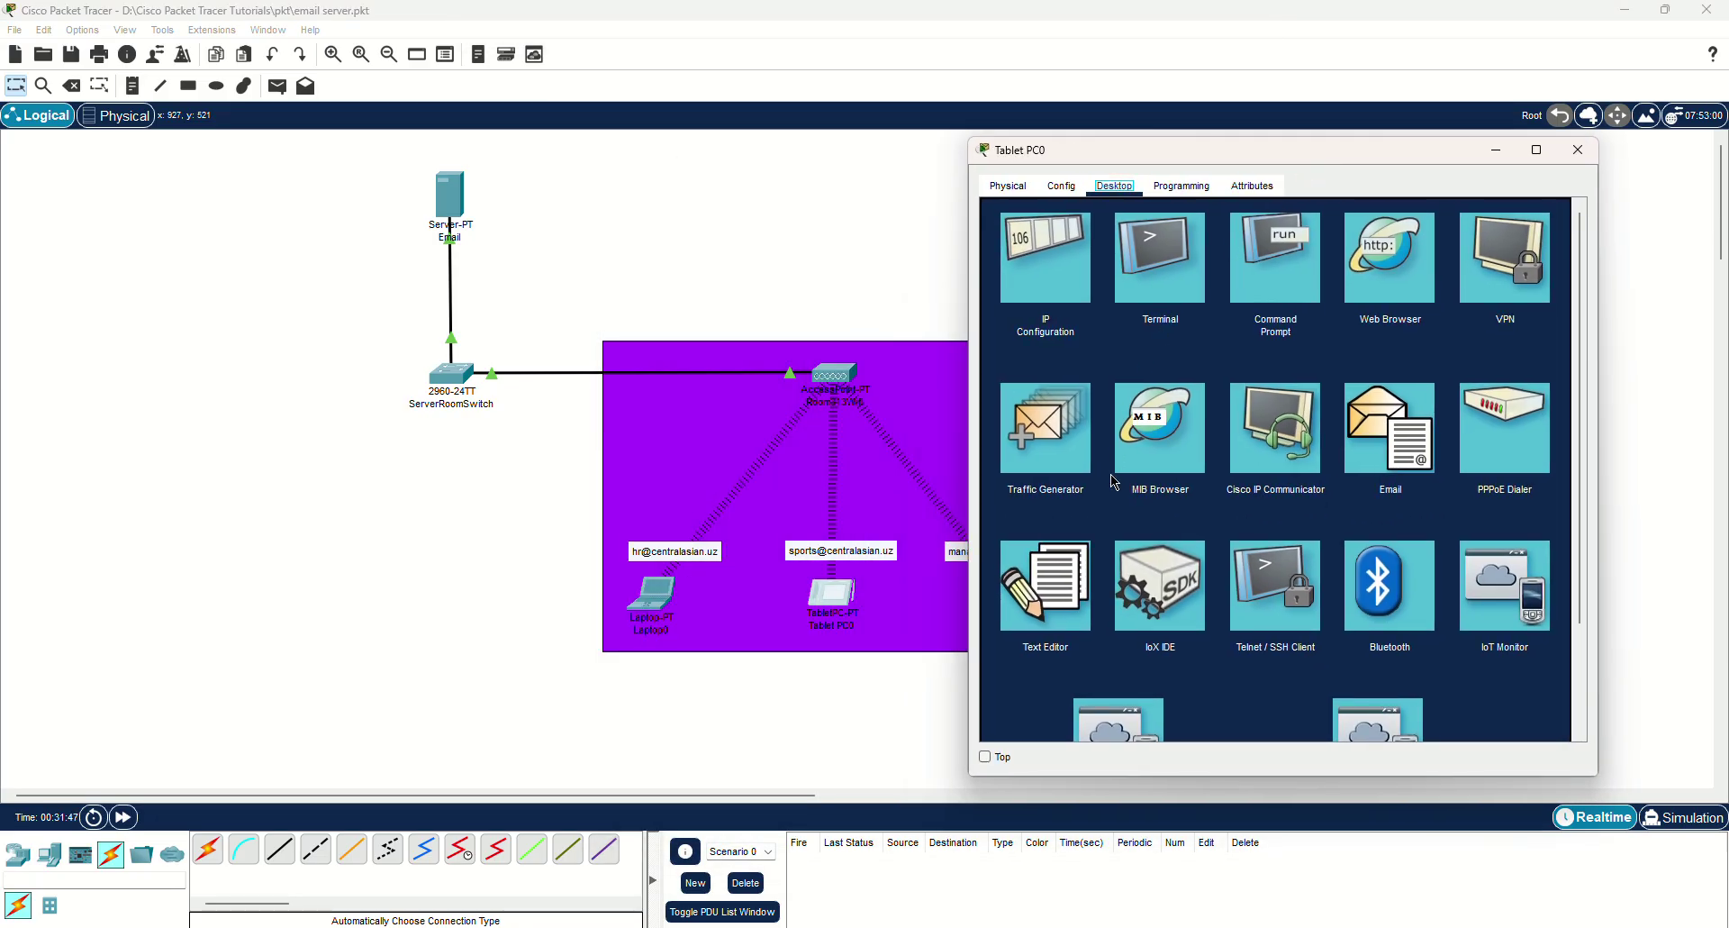
left_click(1370, 440)
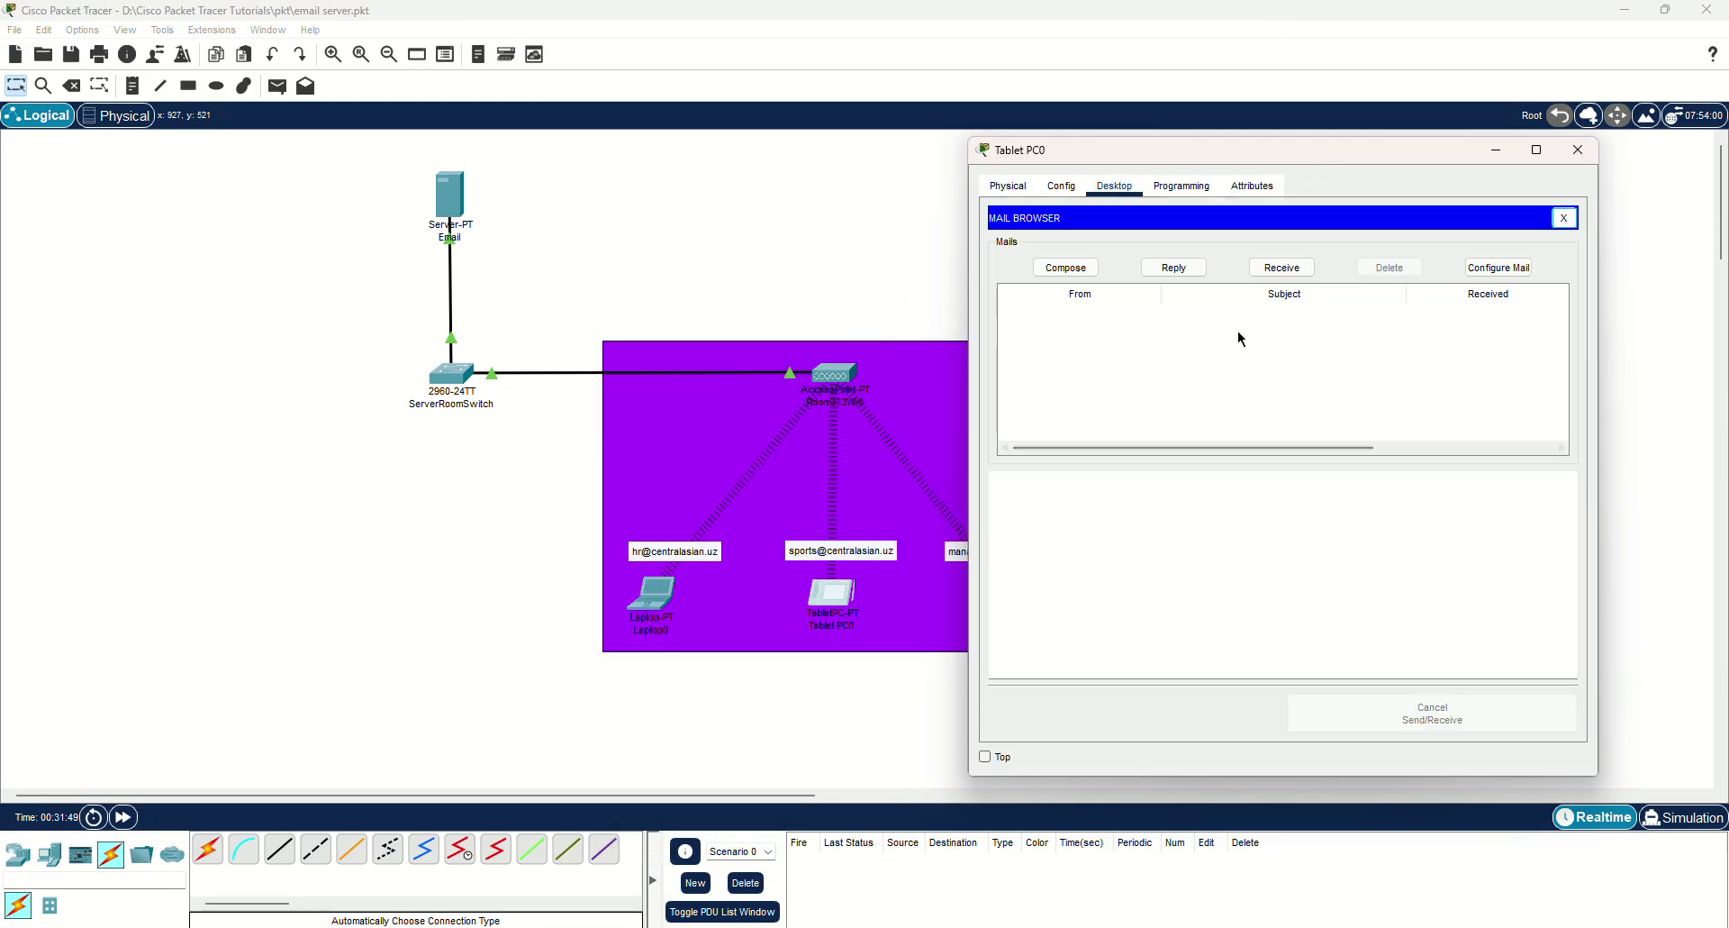
left_click(1294, 270)
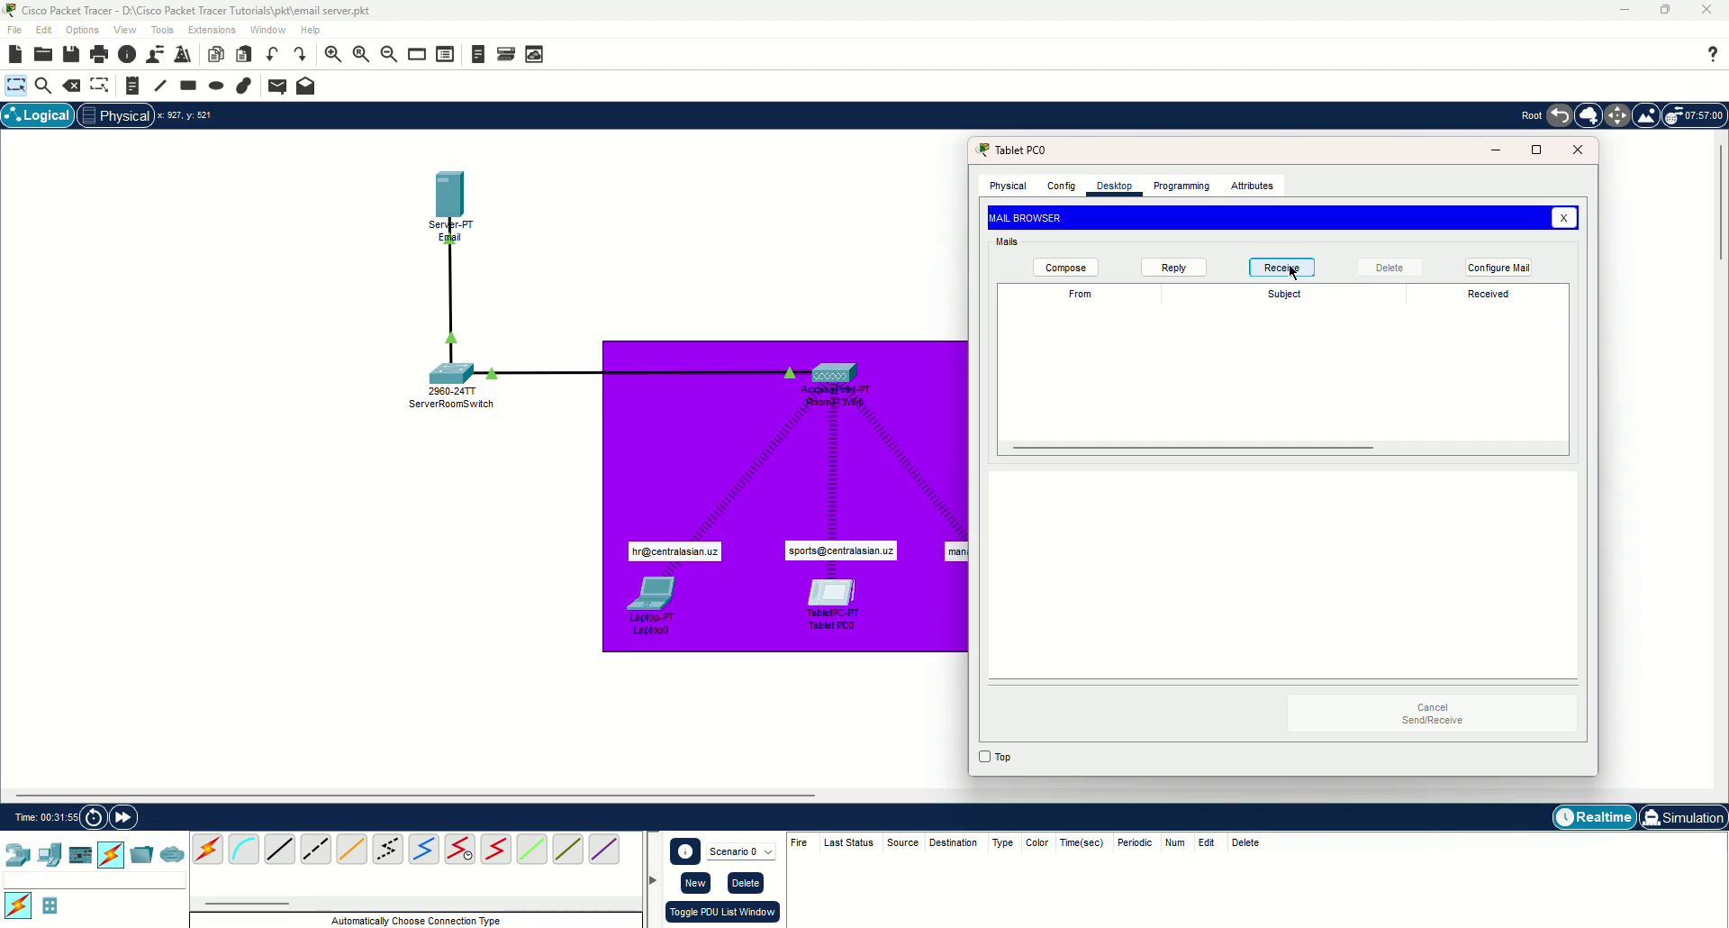
left_click(1101, 320)
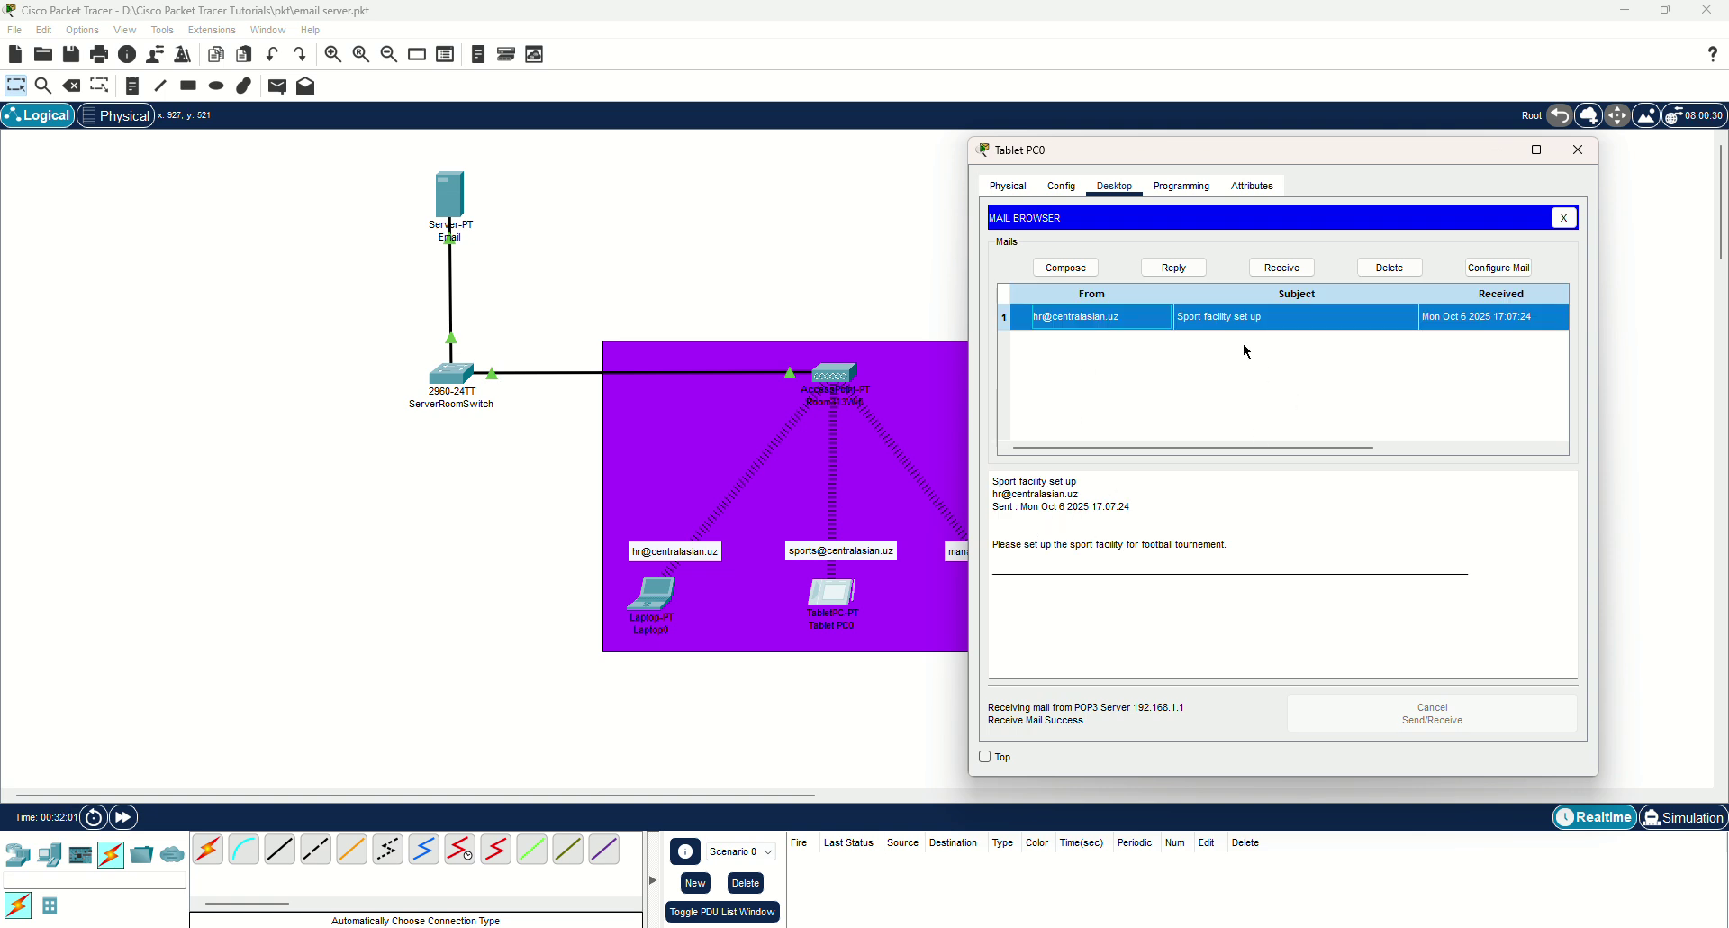
Reply 'Thank you, it will be set!' to the hr account and close the mail client.
left_click(1178, 271)
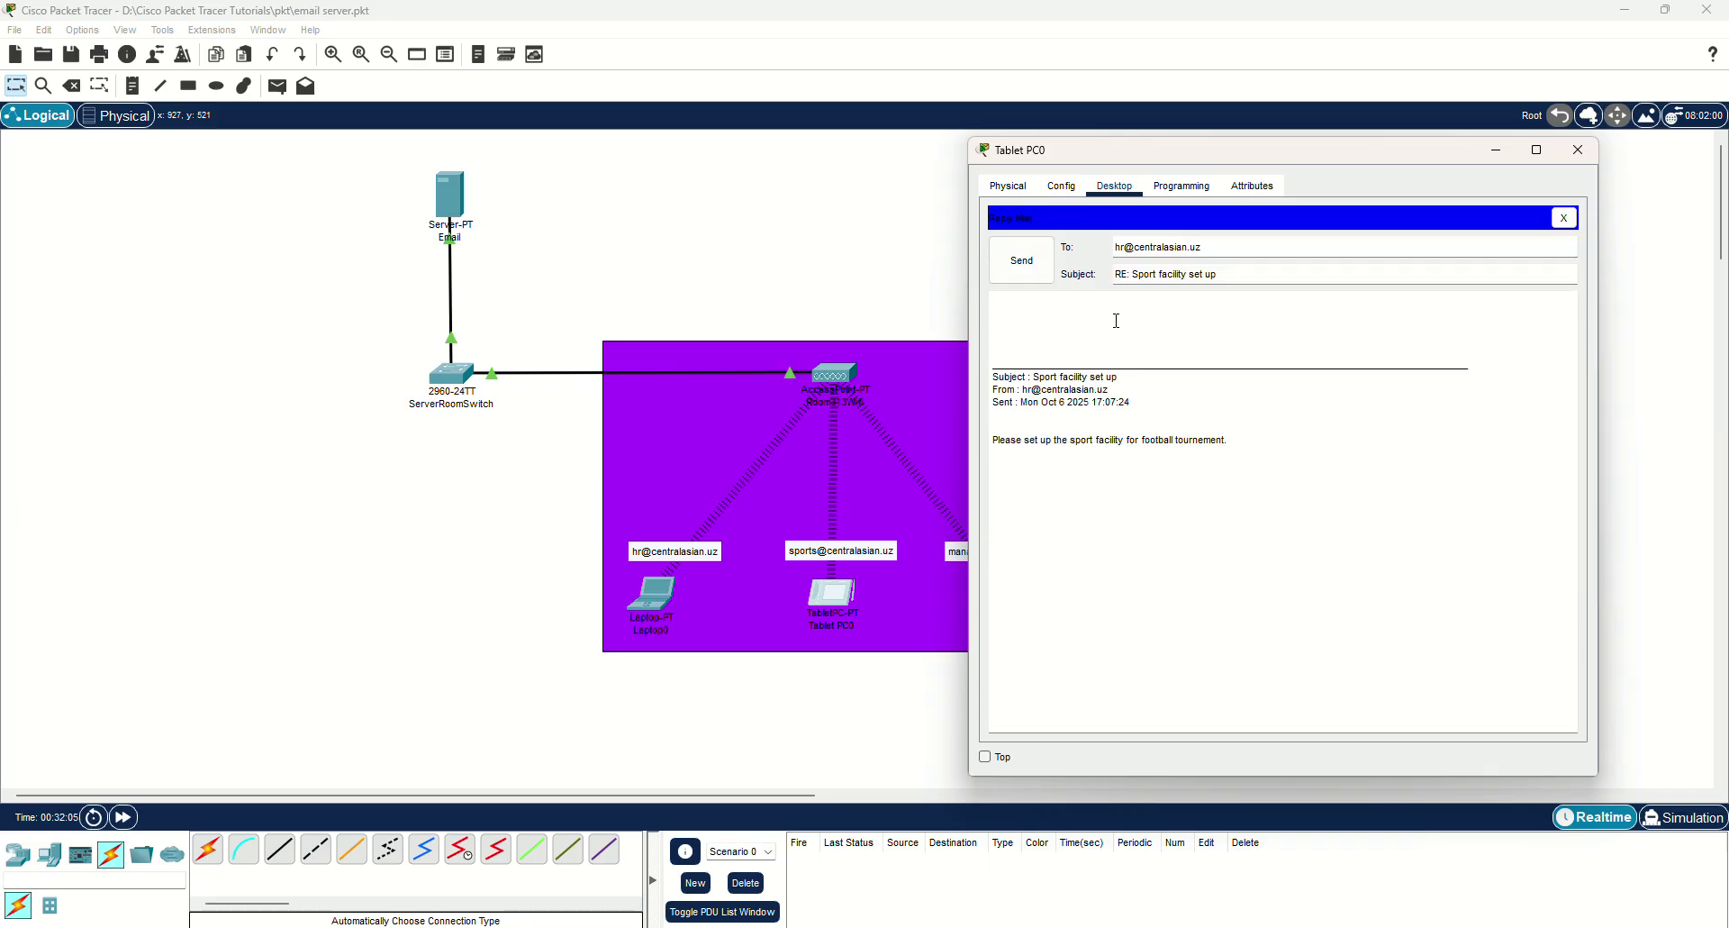
left_click(1117, 320)
type("Than")
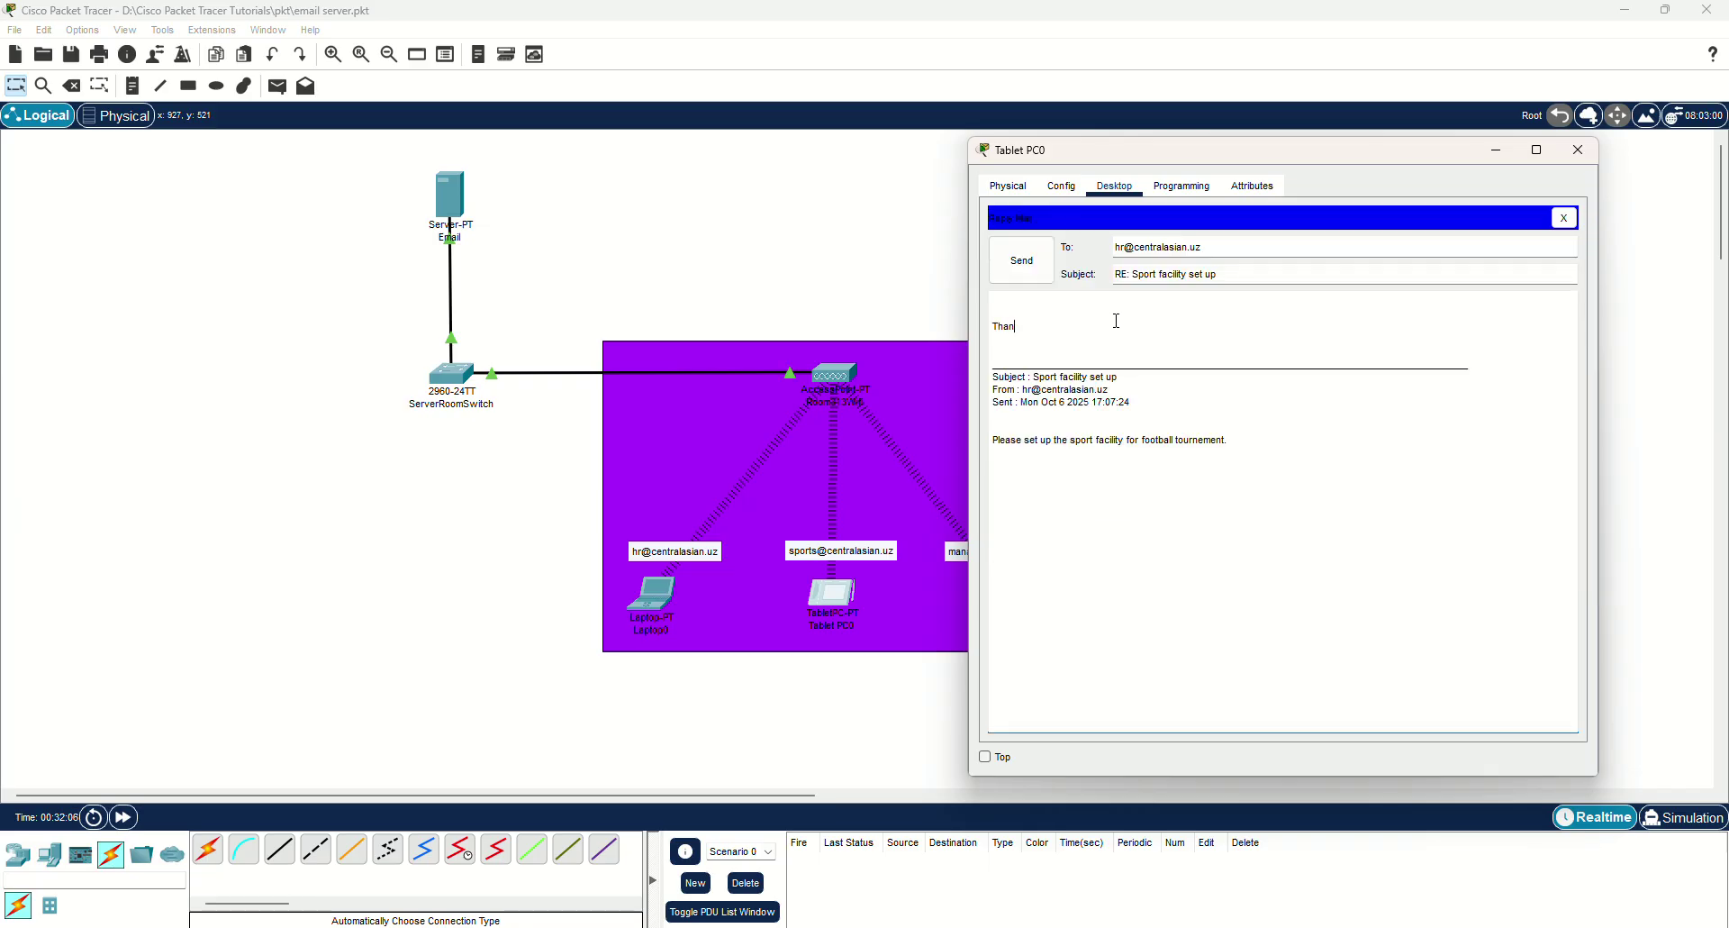
type("ks you")
key("BackSpace")
key("BackSpace")
key("BackSpace")
key("BackSpace")
key("BackSpace")
type("you , it will be s")
left_click(1043, 272)
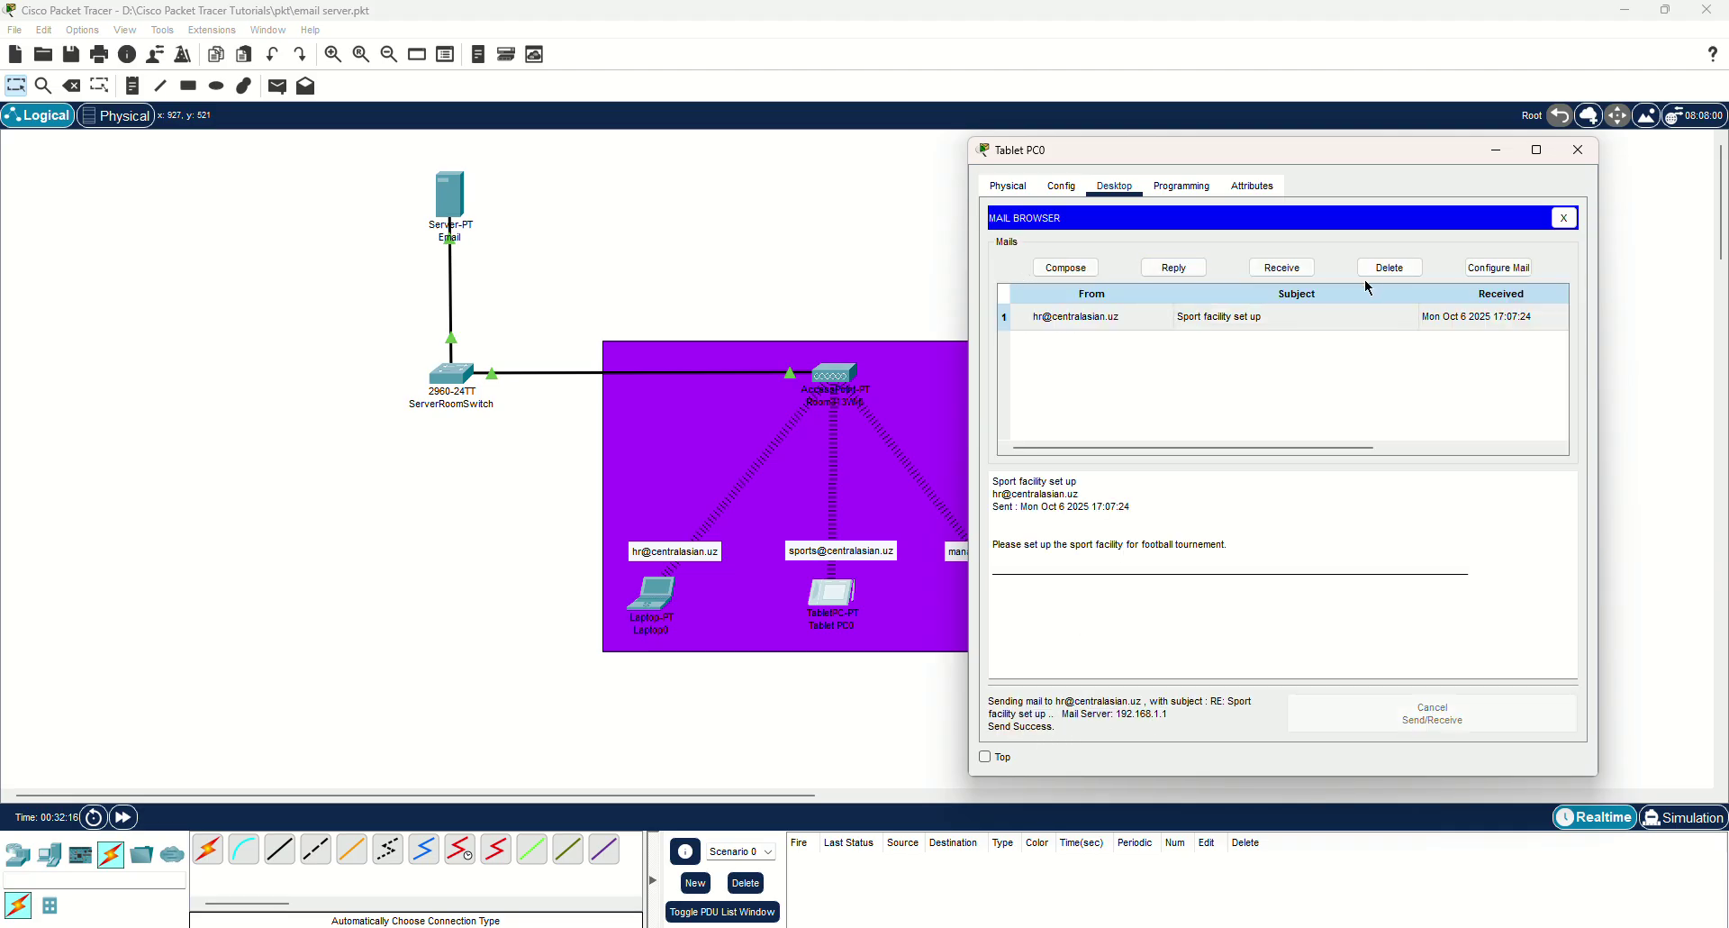
left_click(1567, 219)
Close the tablet, then on Smartphone0 receive mail and open the 'Event gather' message.
left_click(1578, 150)
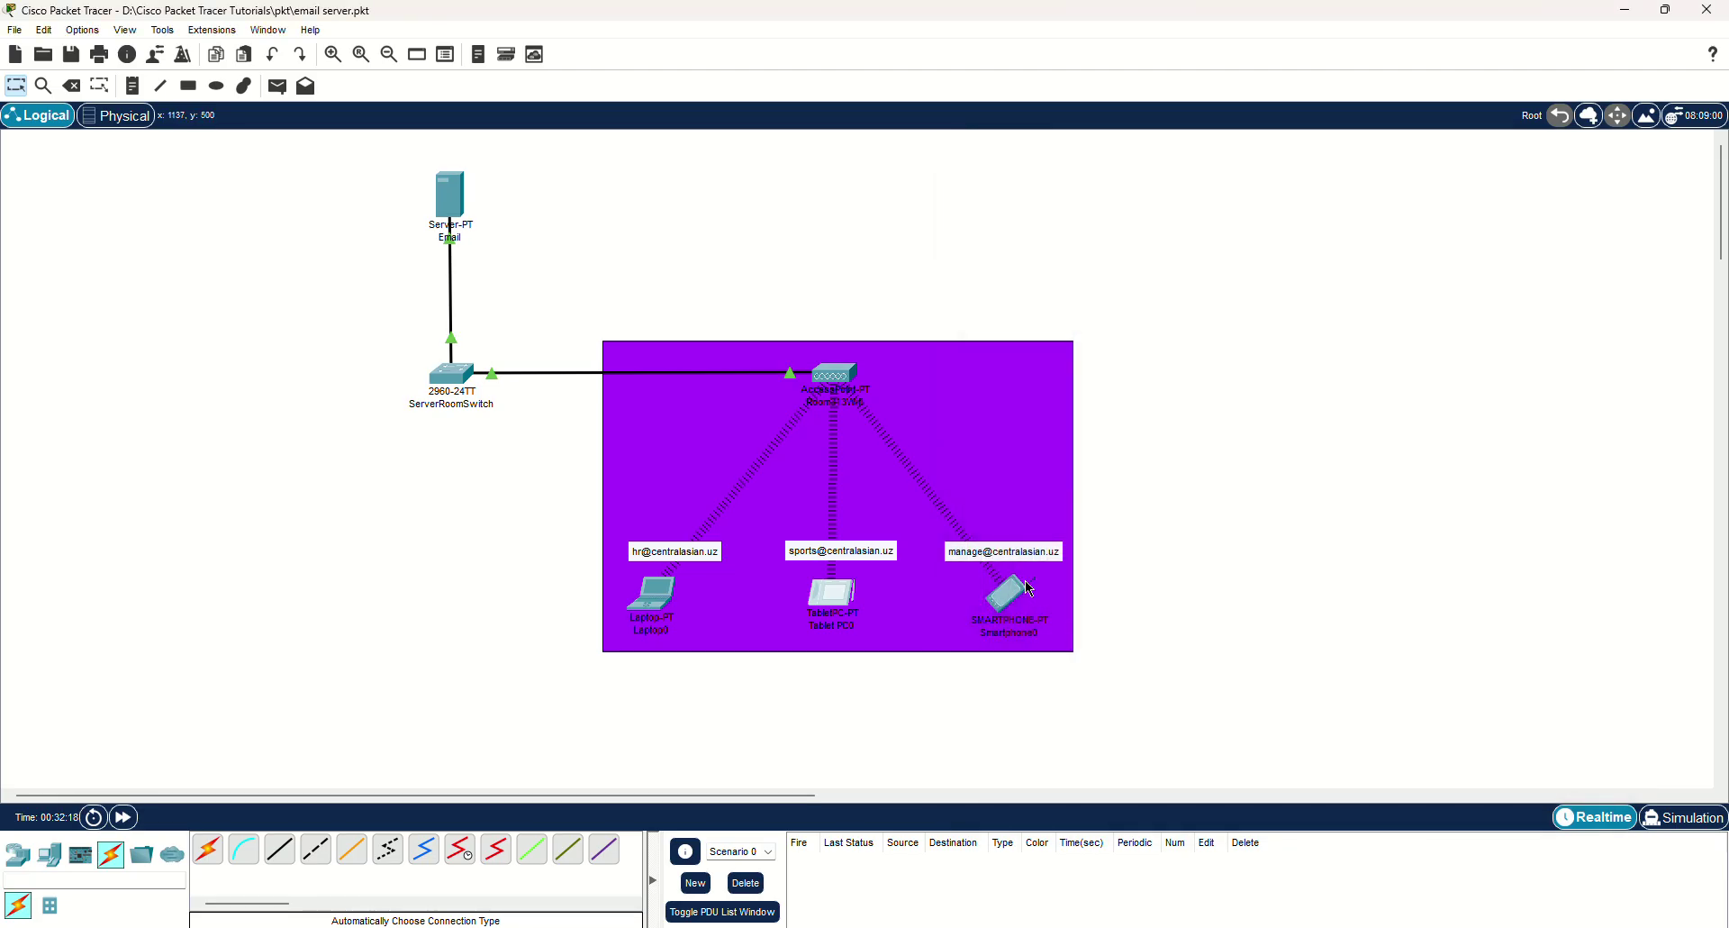
left_click(1009, 601)
left_click_drag(988, 209, 1360, 149)
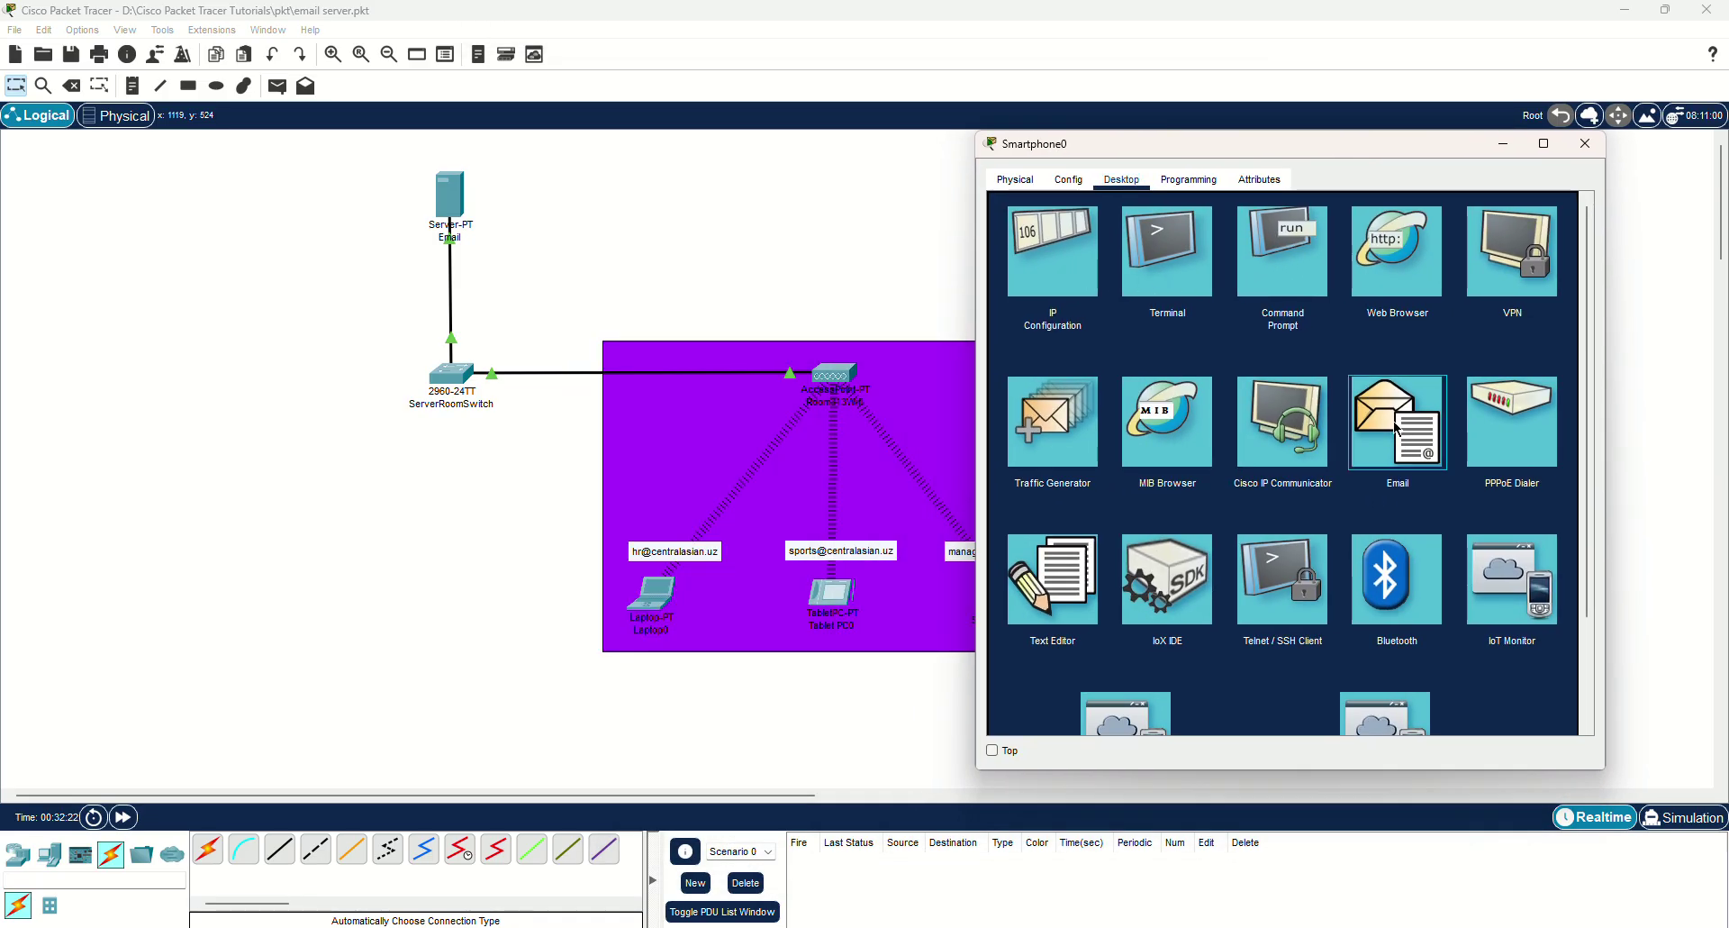
left_click(1398, 422)
left_click(1268, 263)
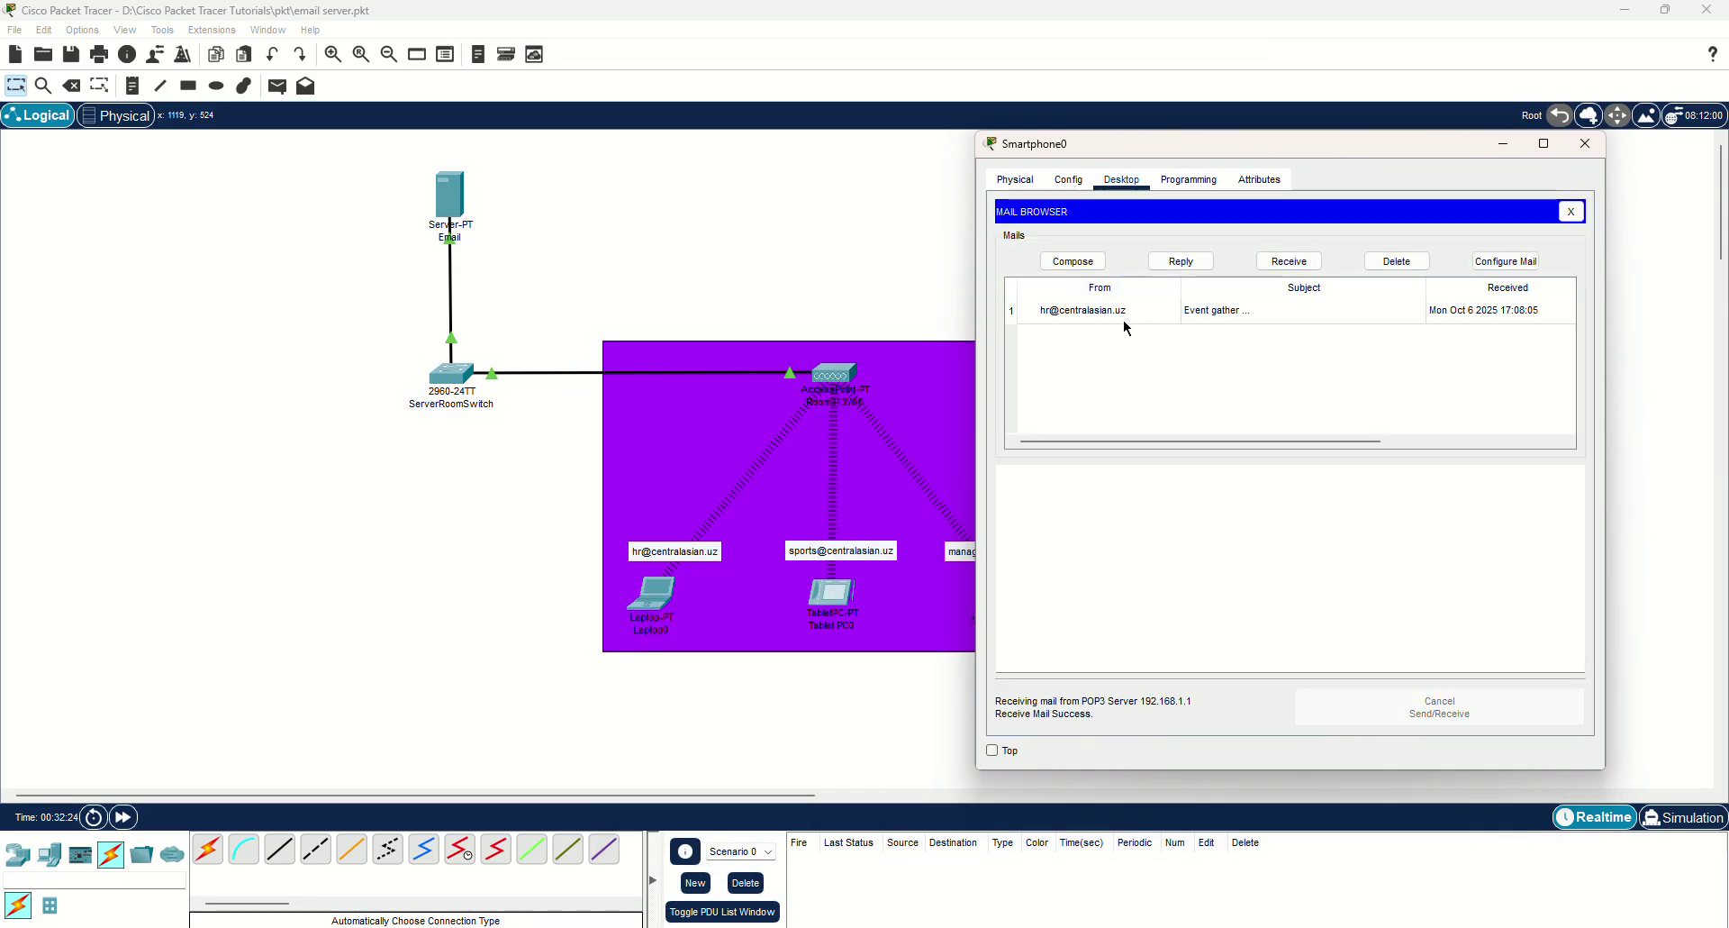
left_click(1105, 314)
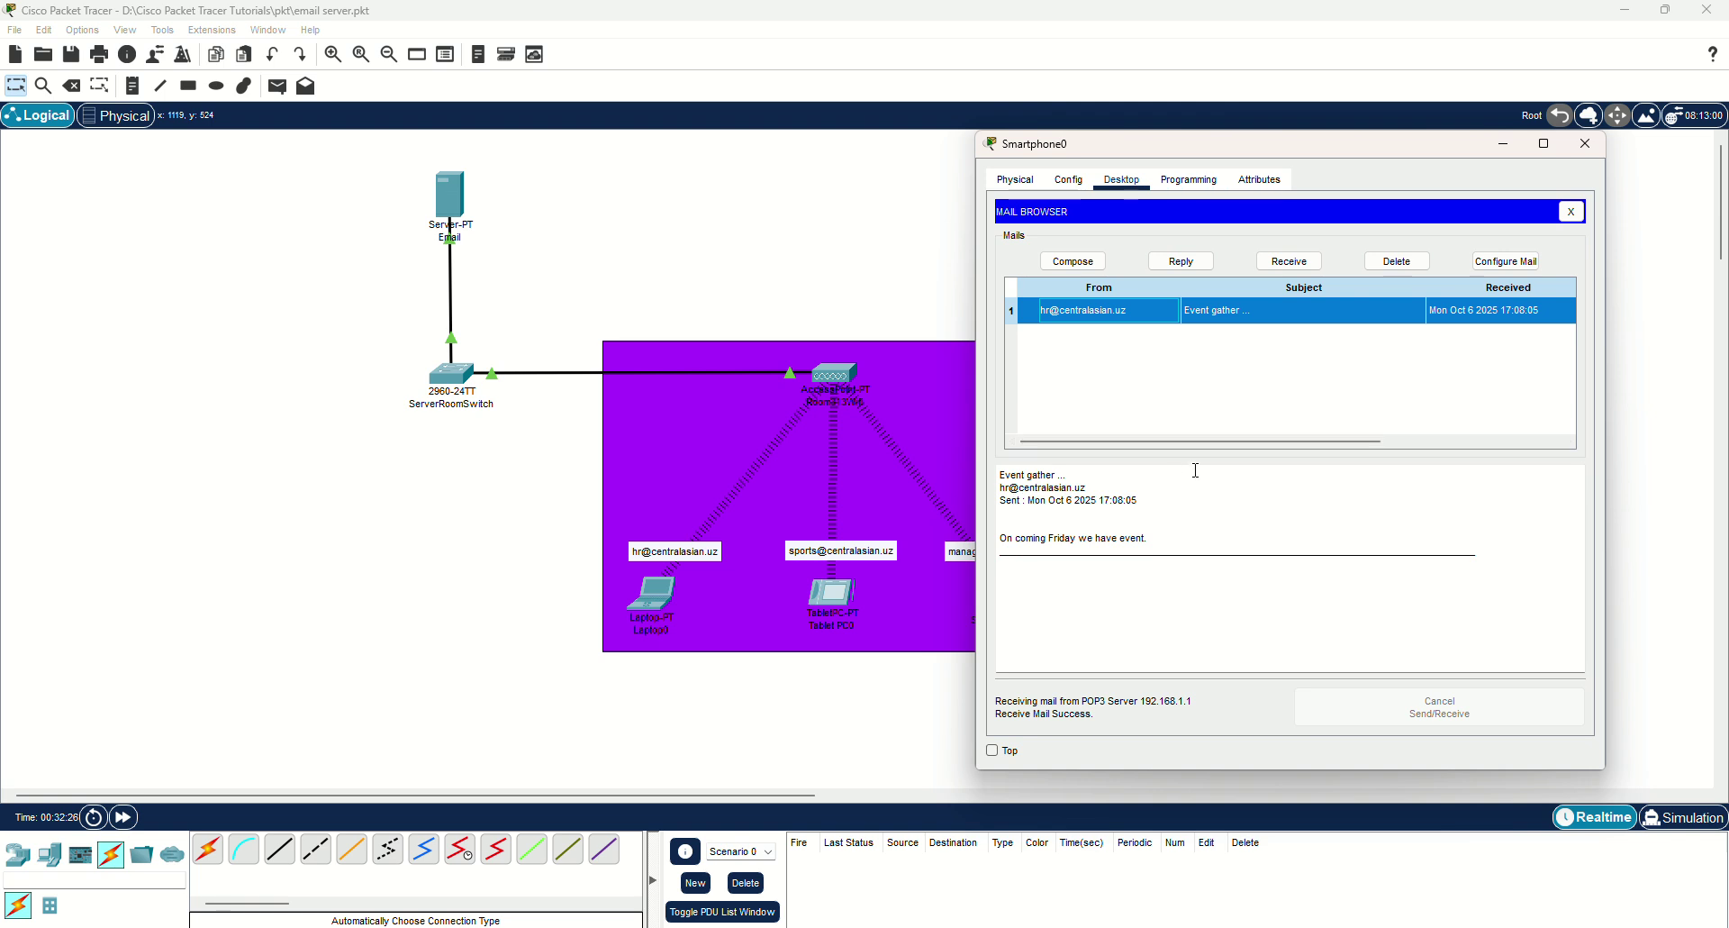
Reply 'Thanks for informing!' to the hr account and close the smartphone.
left_click(1191, 261)
type("T")
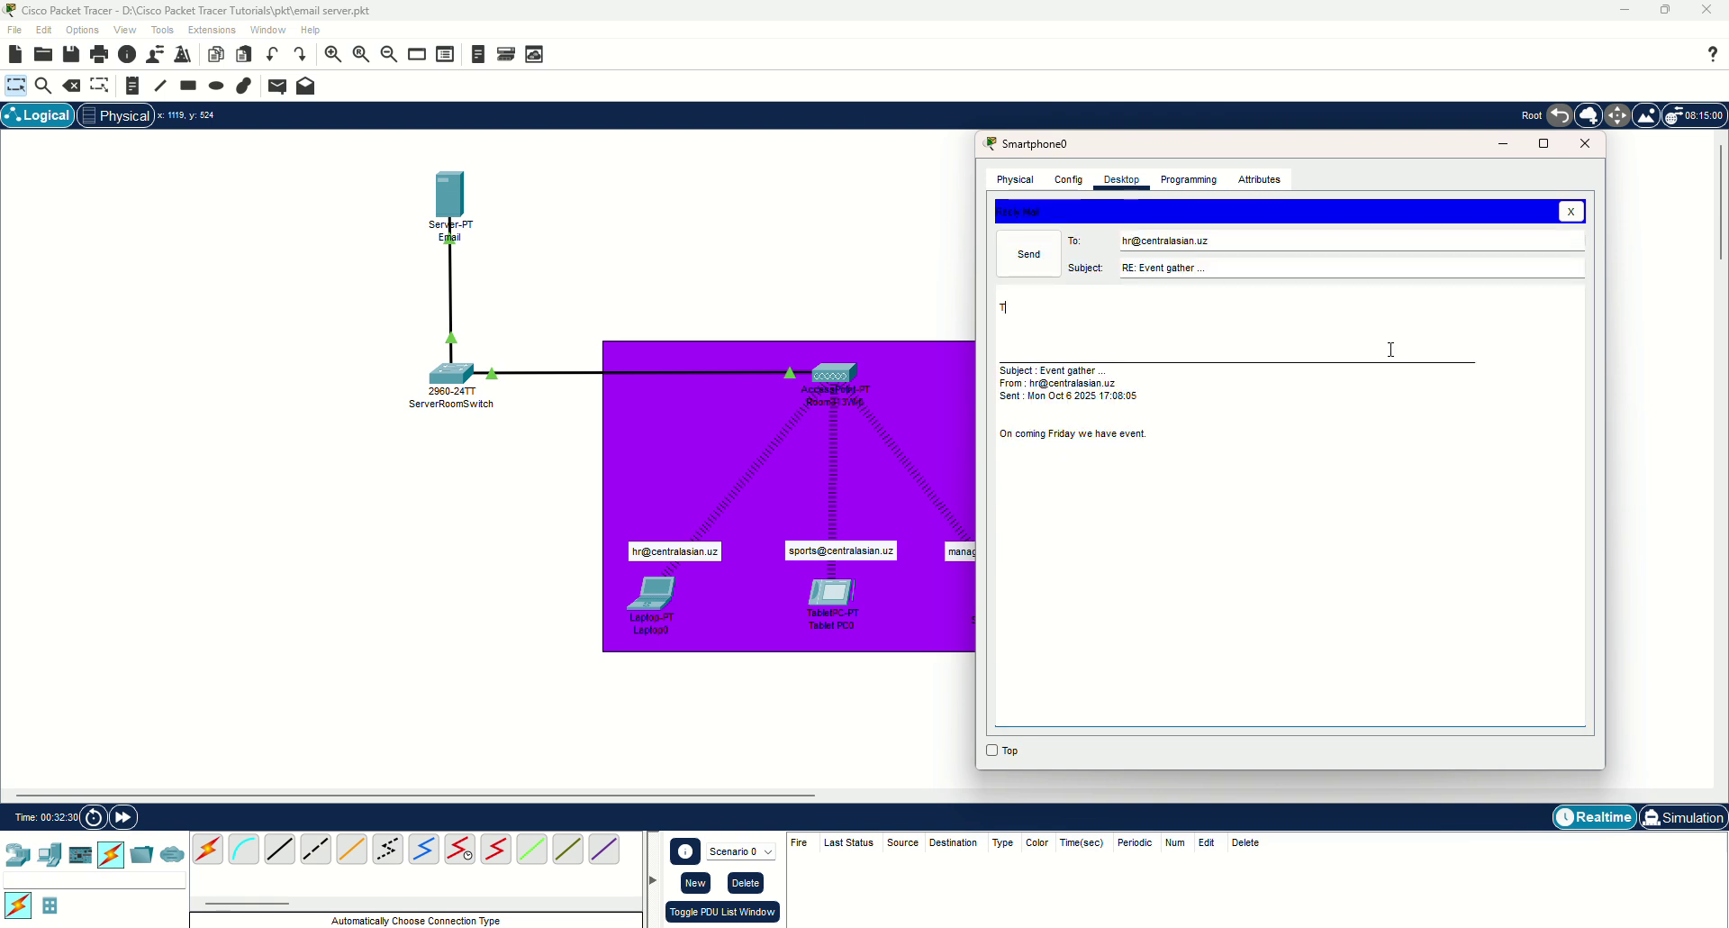
type("hanks for informing")
left_click(1029, 254)
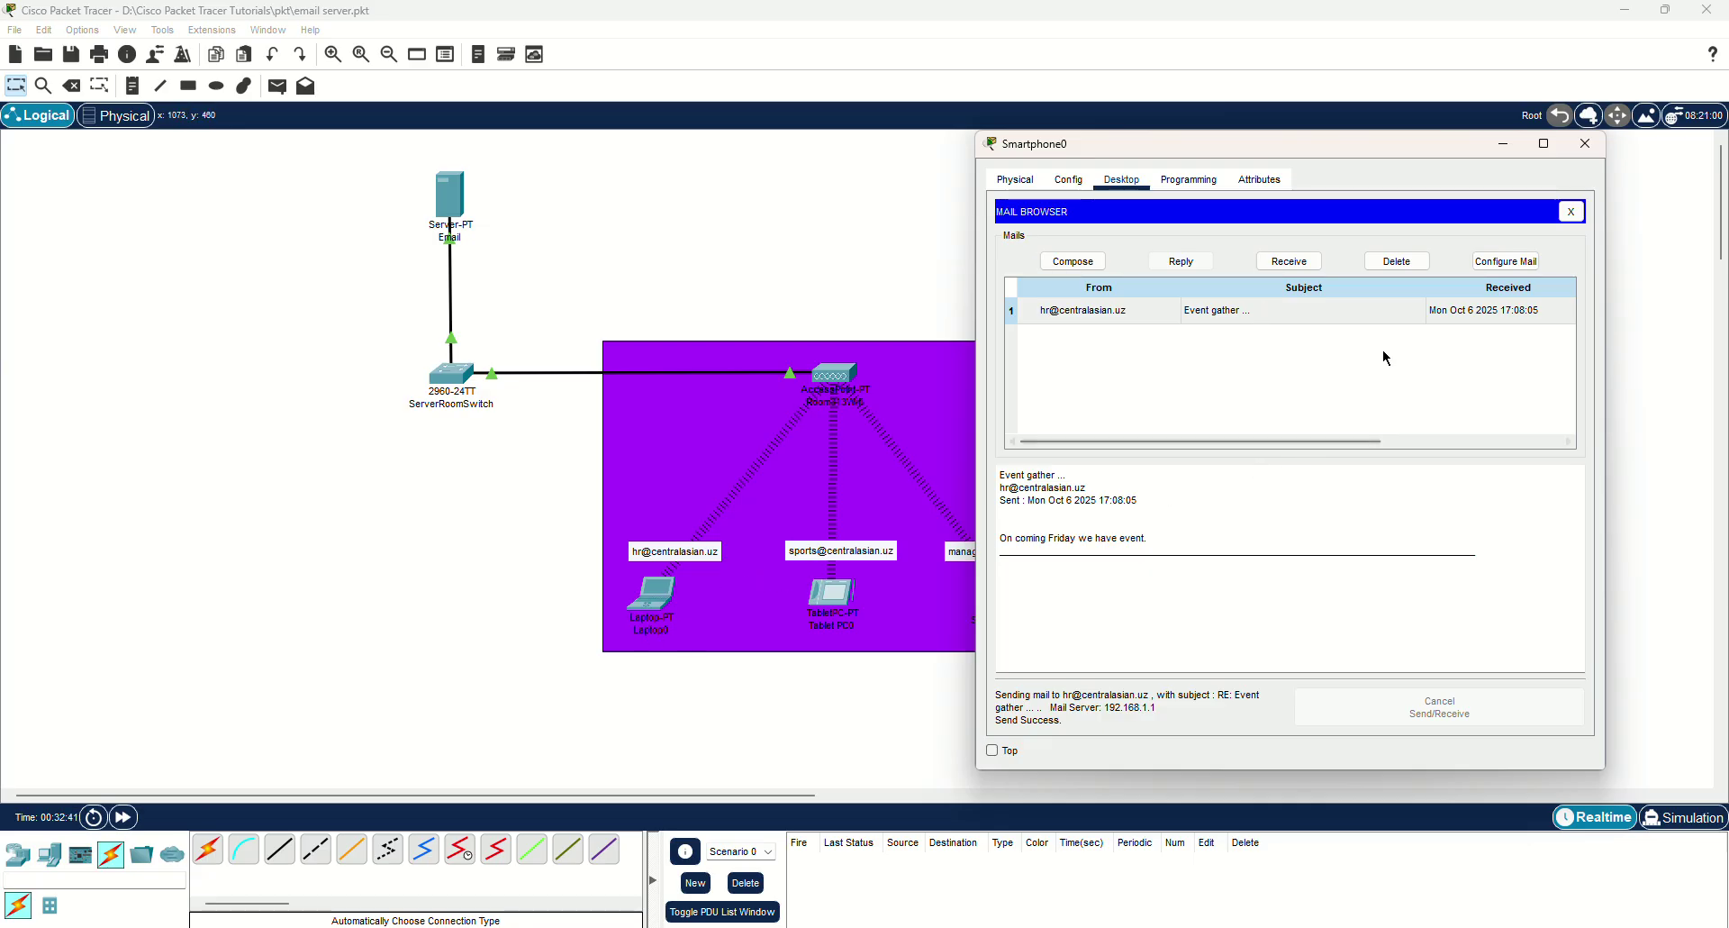
left_click(1571, 211)
left_click(1585, 144)
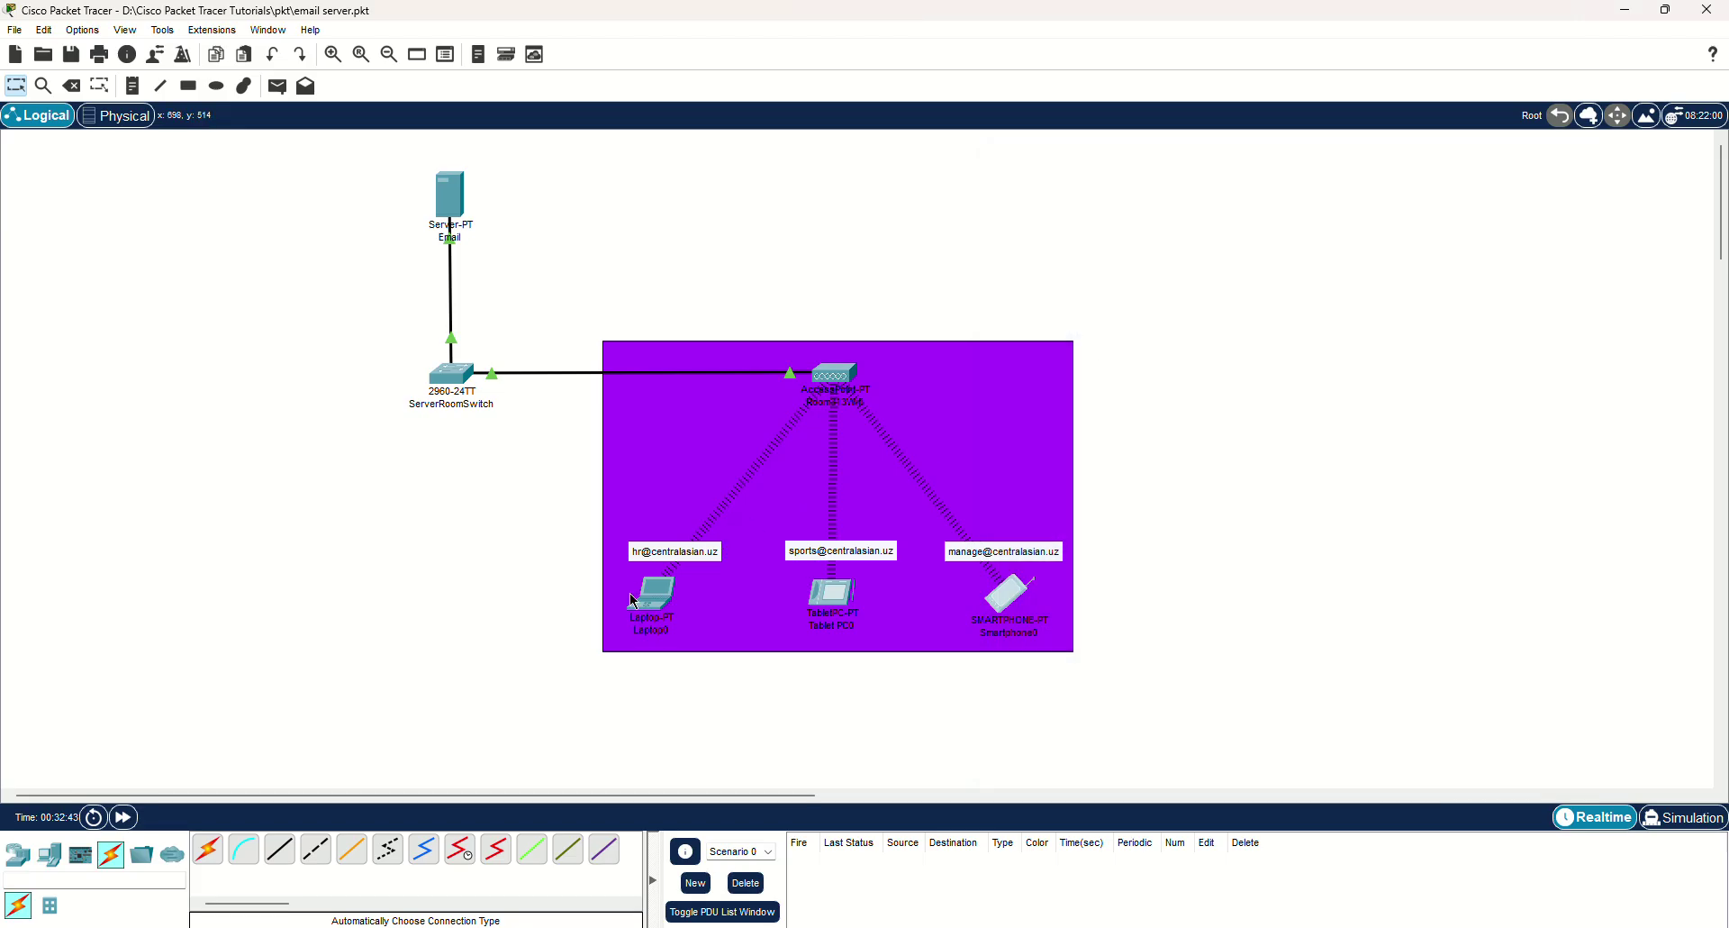
On Laptop0, receive and read the 'RE: Sport facility set up' and 'RE: Event gather ...' replies, then close it.
left_click(649, 595)
left_click_drag(1056, 206, 1542, 123)
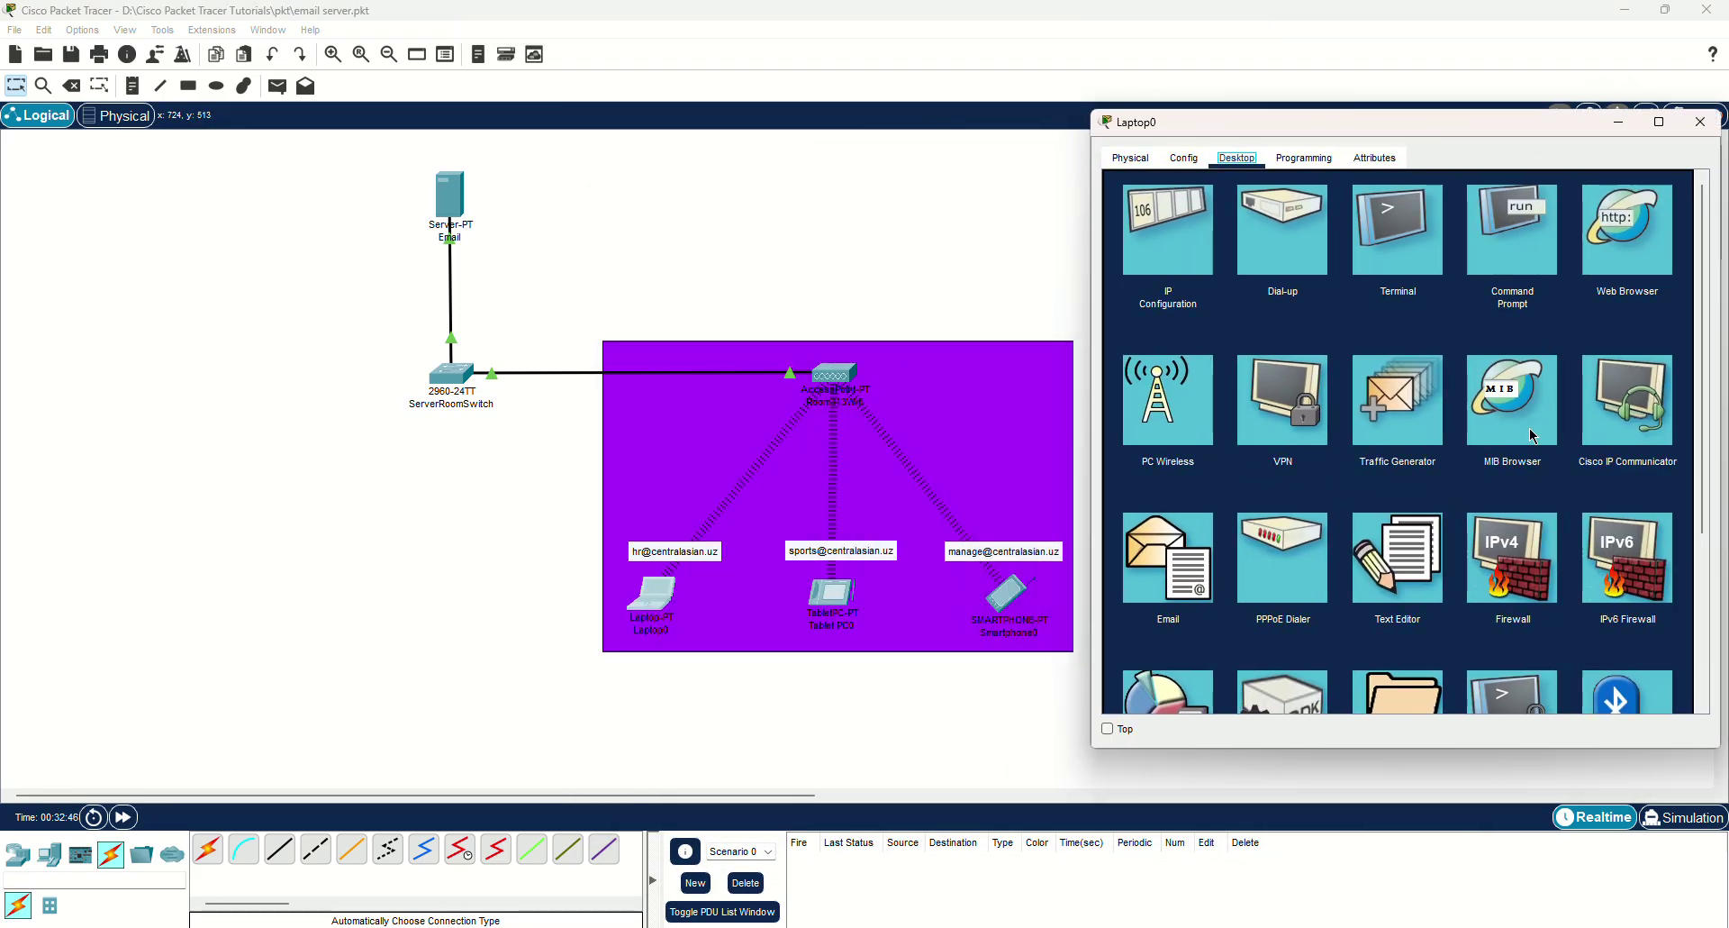
left_click(1161, 568)
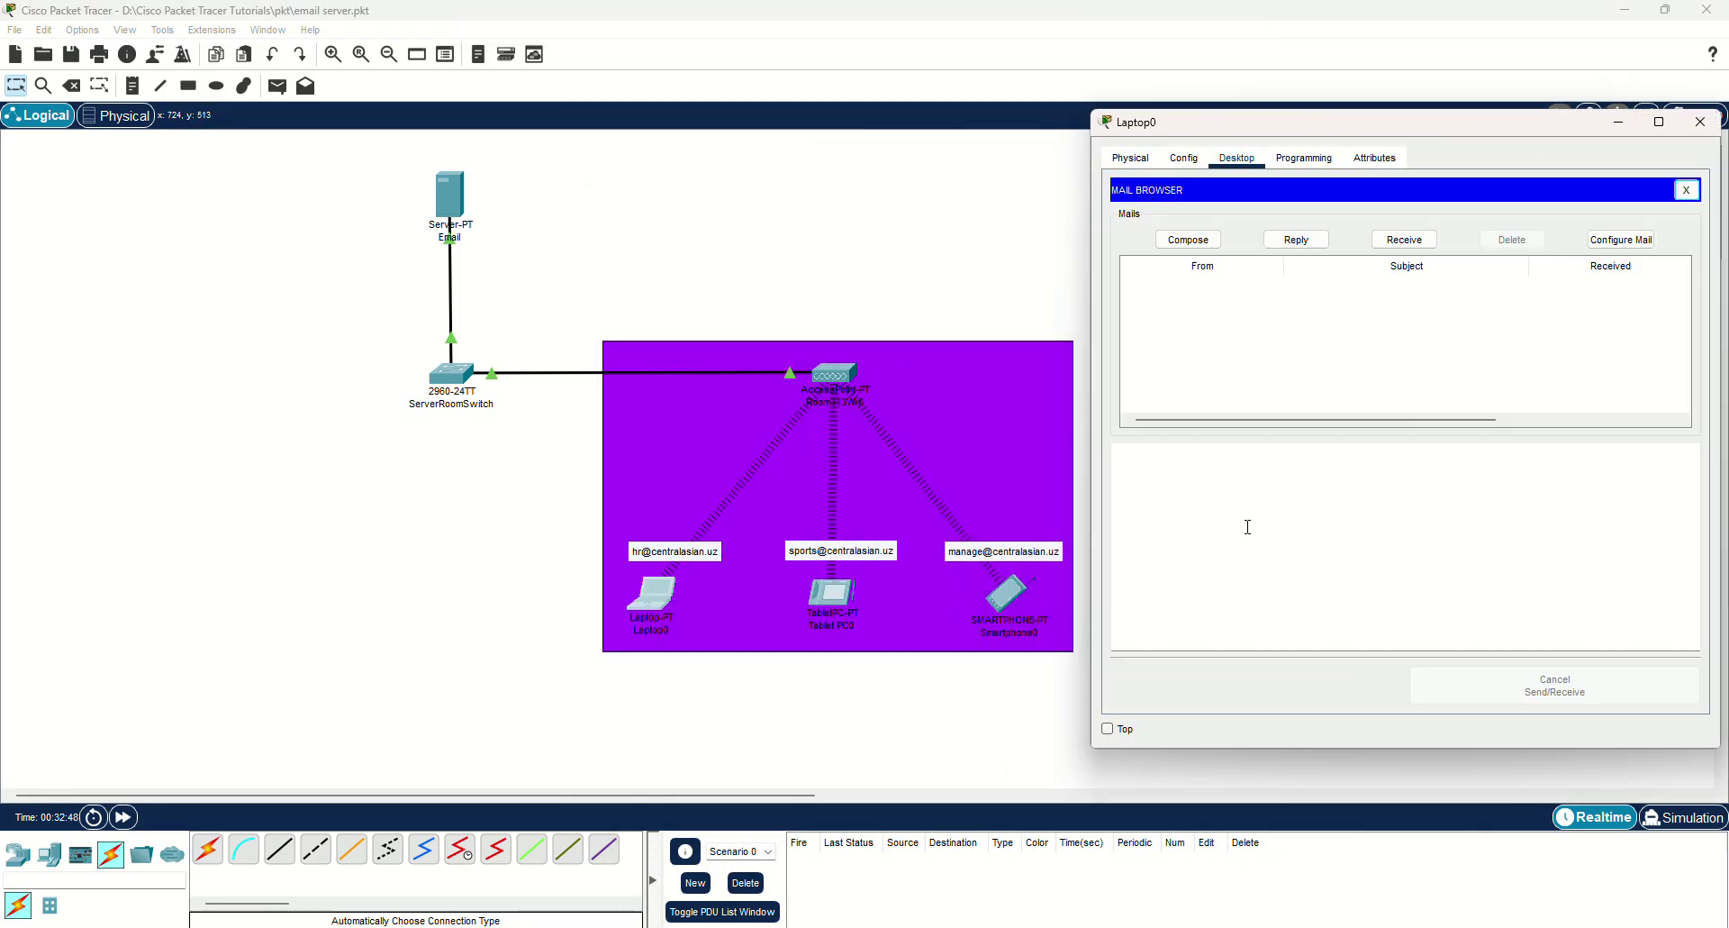
left_click(1405, 240)
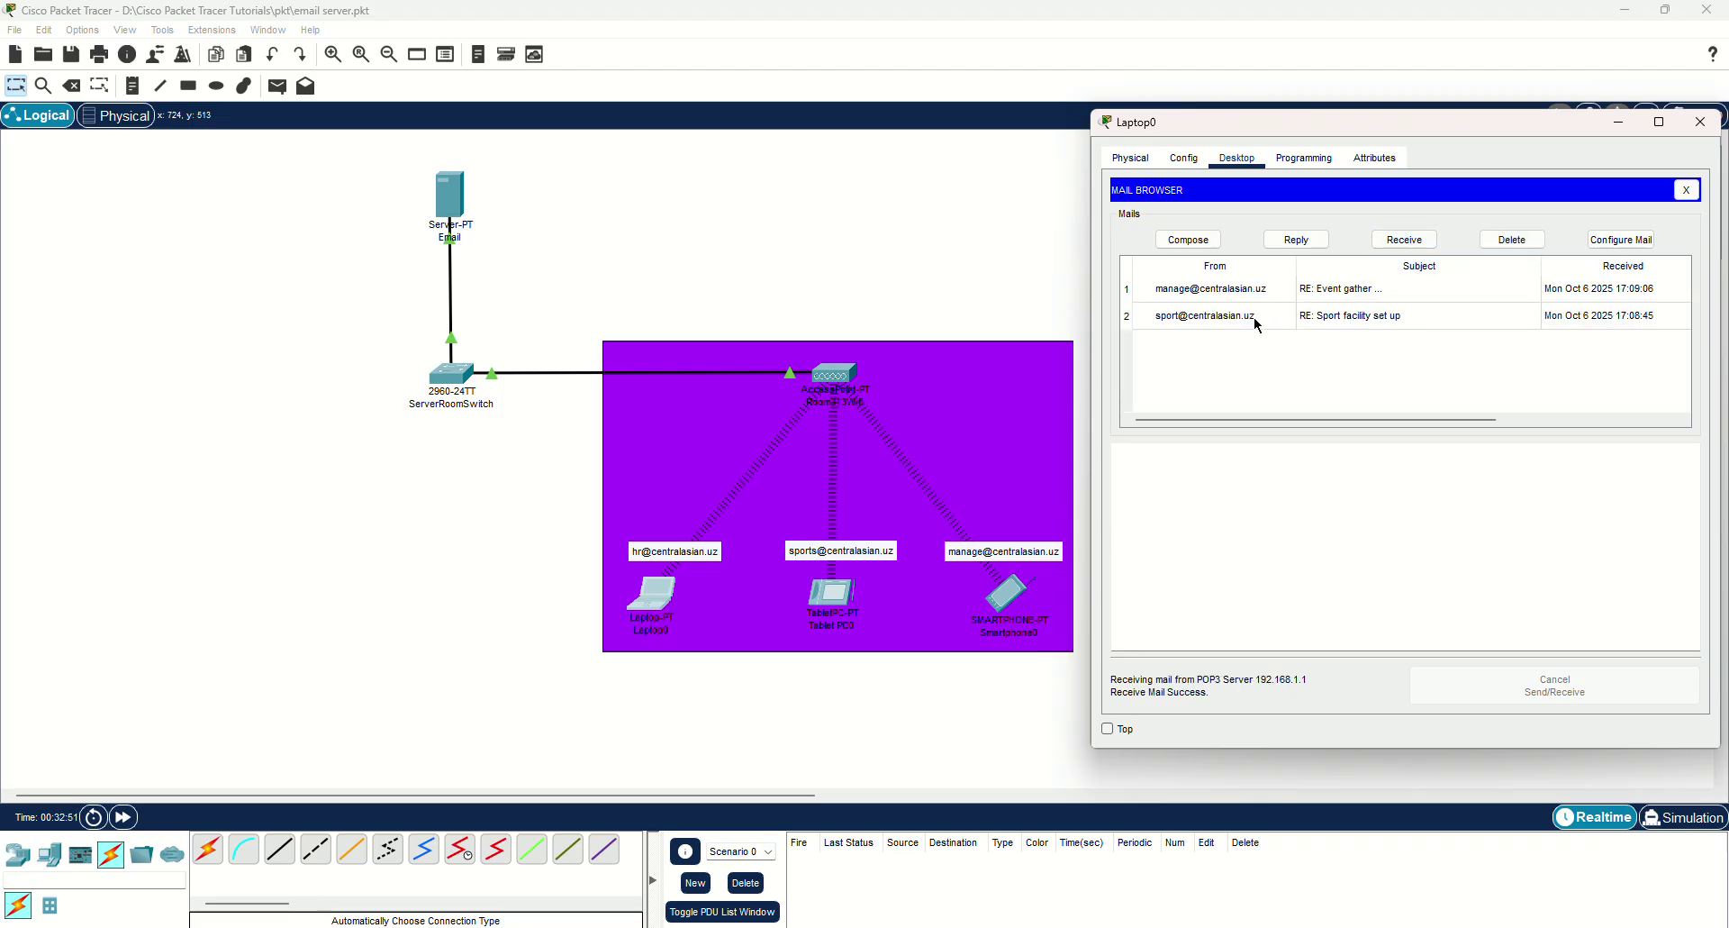
left_click(1238, 314)
scroll(1223, 485, "up", 1)
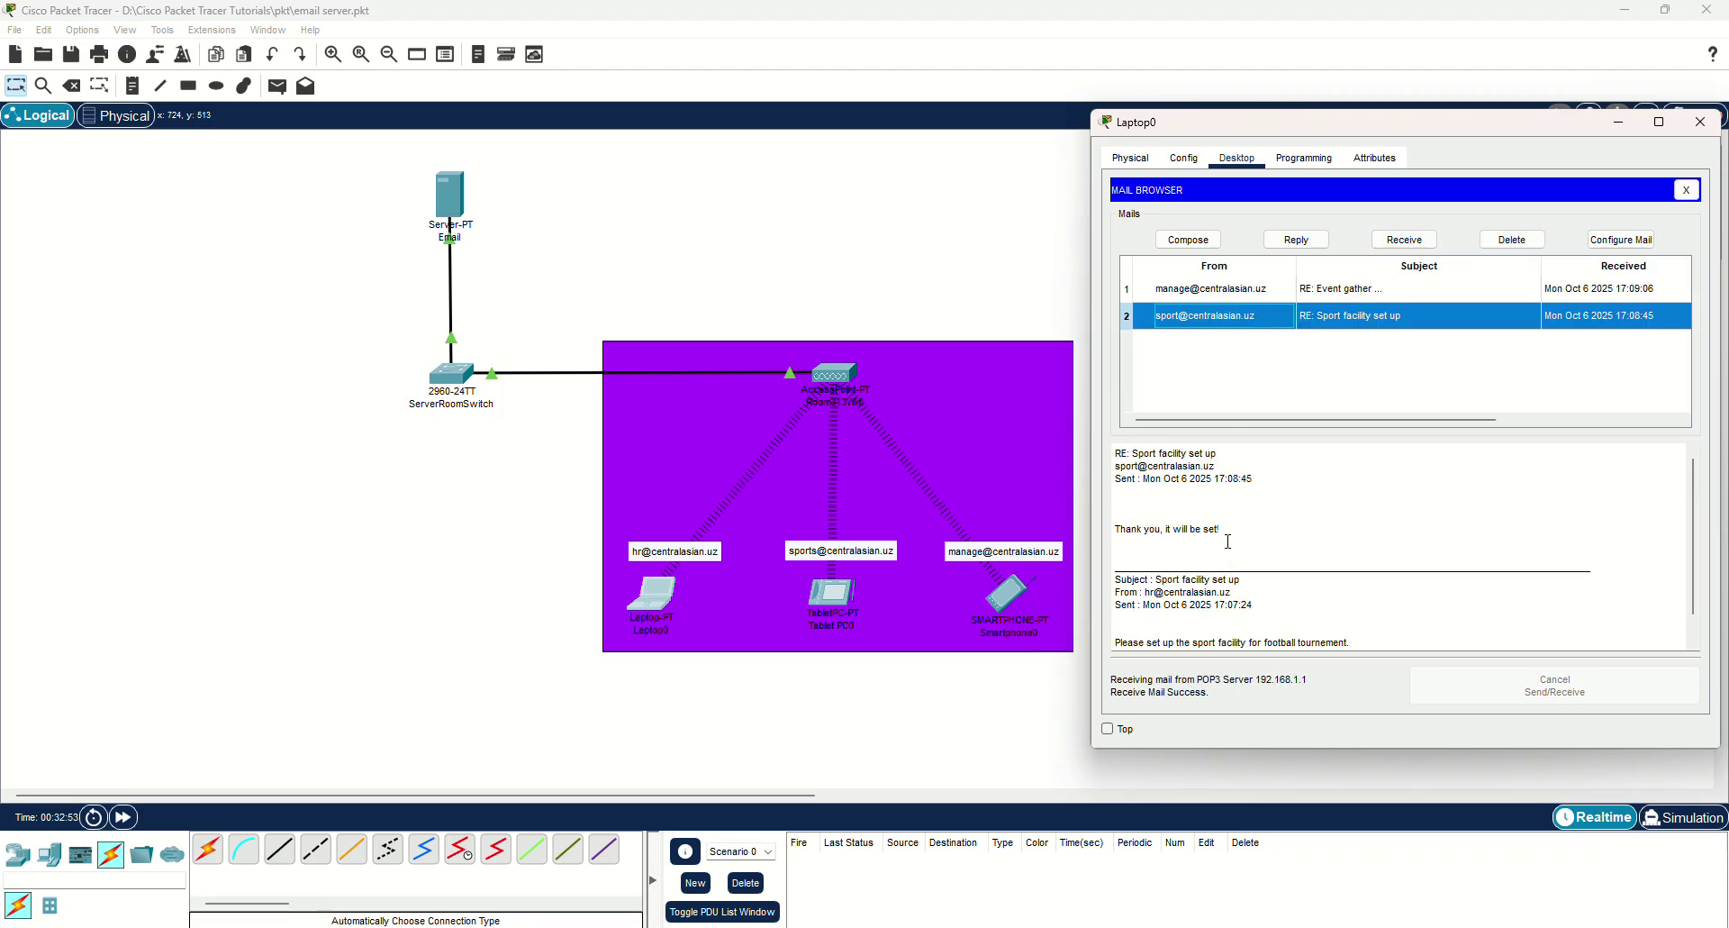
left_click(1223, 289)
scroll(1186, 511, "up", 1)
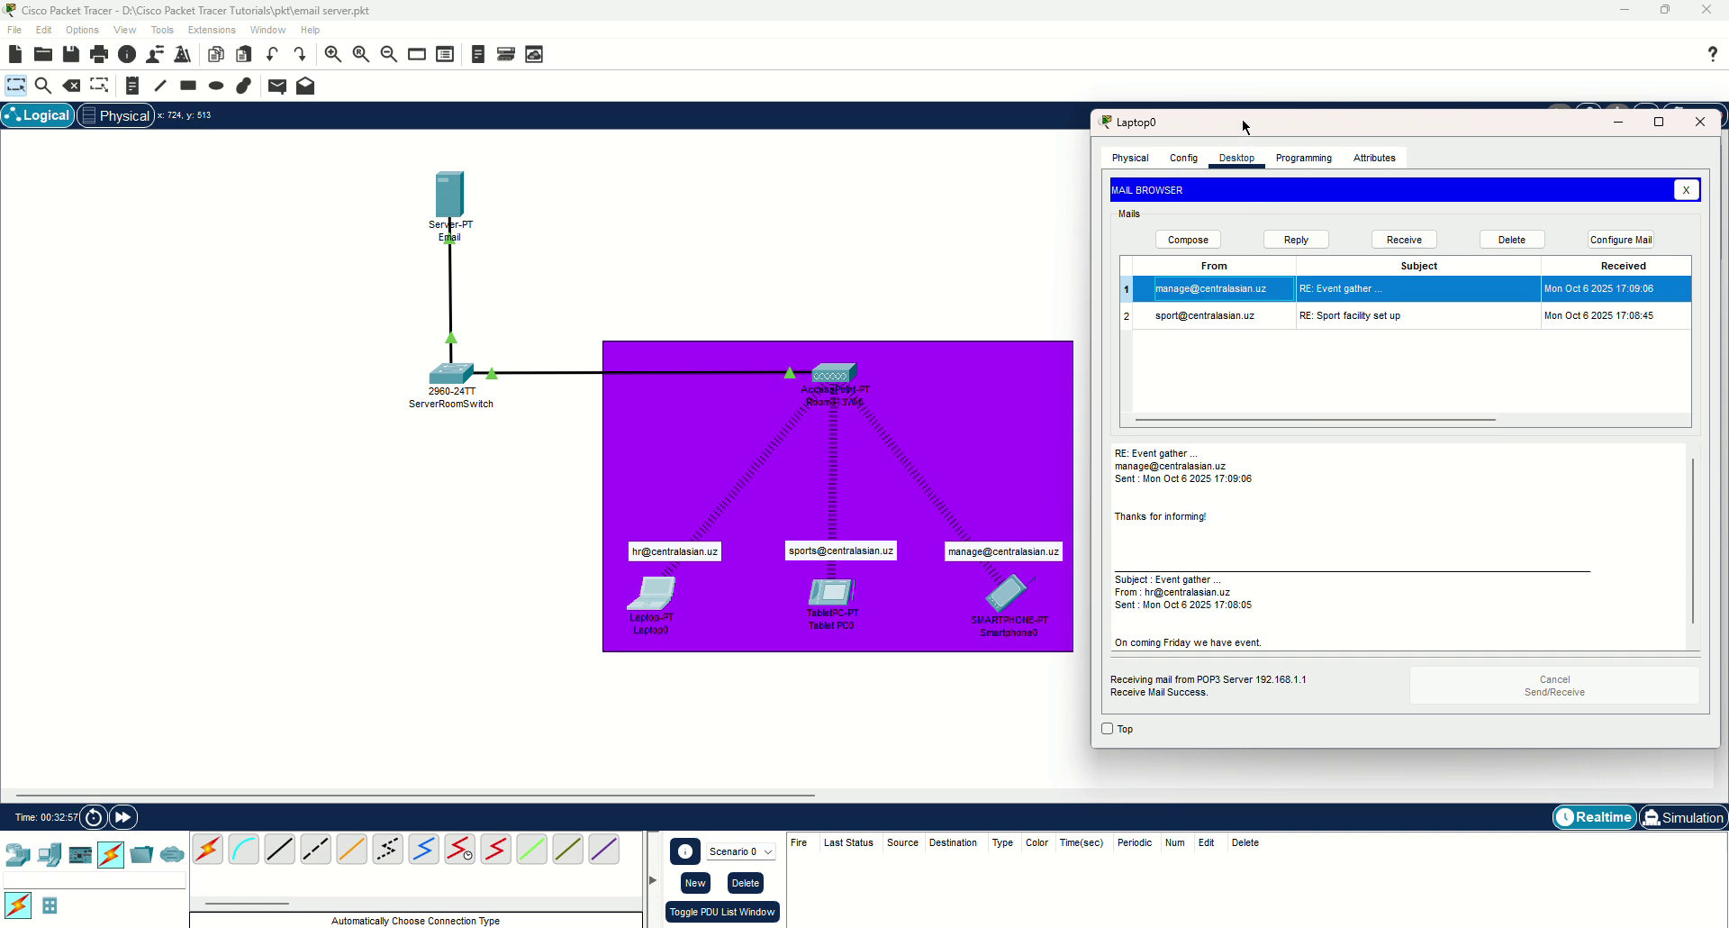
left_click_drag(1233, 121, 1123, 112)
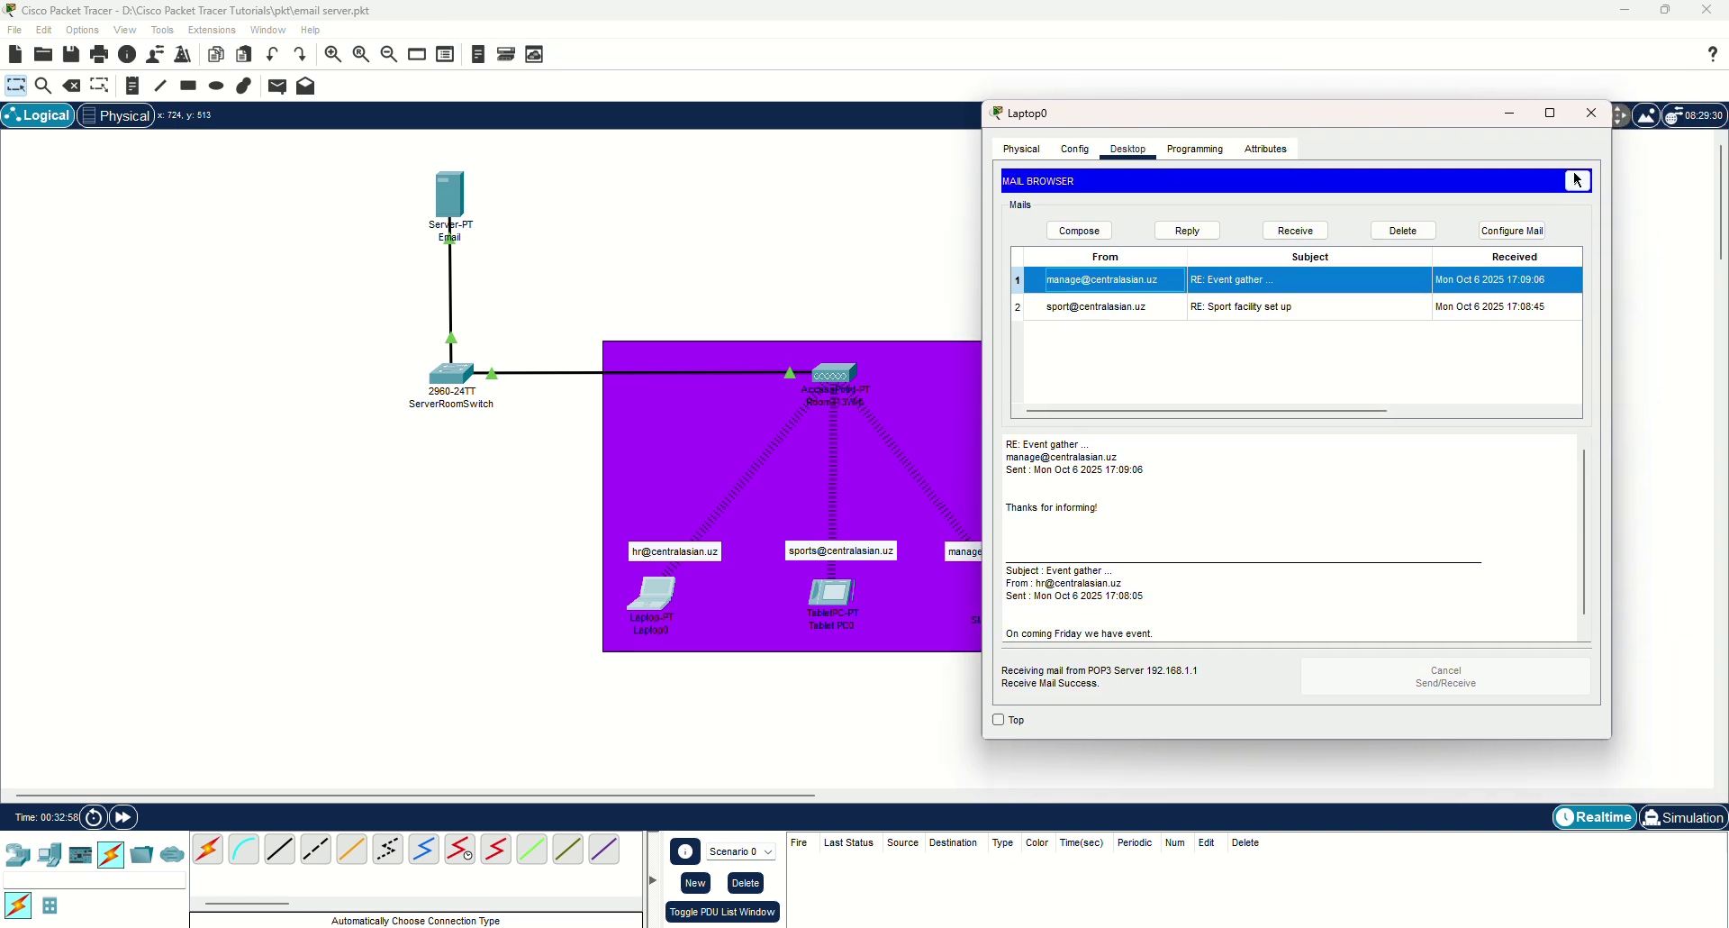
left_click(1592, 113)
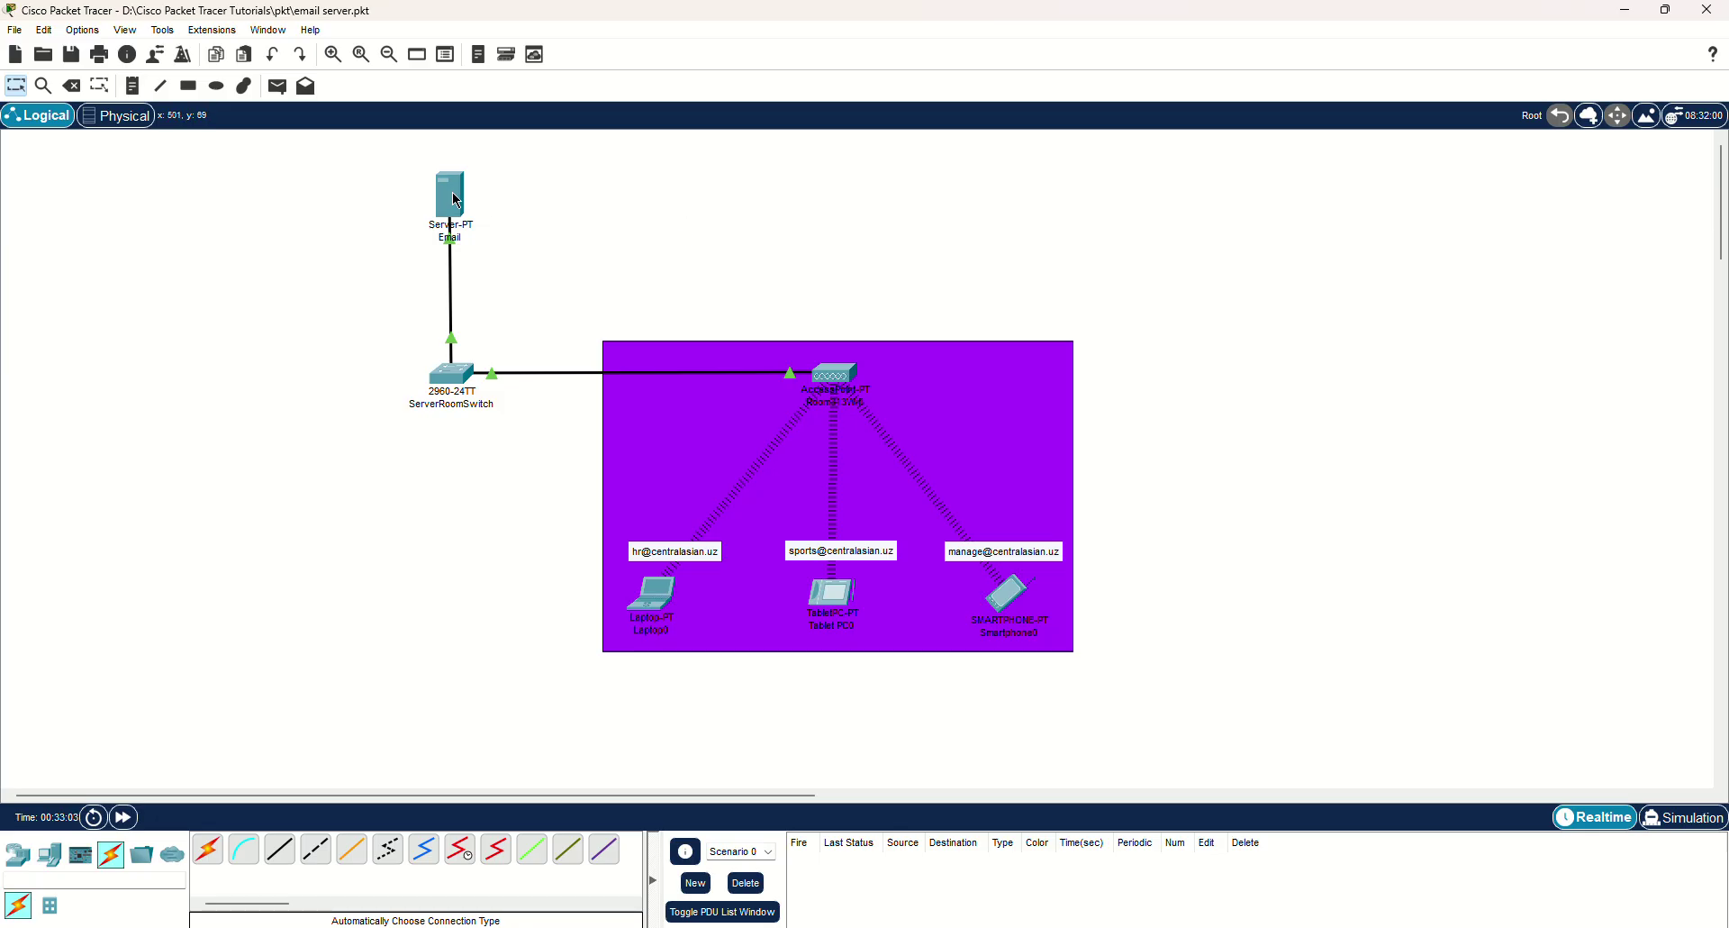
mouse_move(457, 210)
mouse_move(438, 383)
left_click(116, 115)
left_click(474, 498)
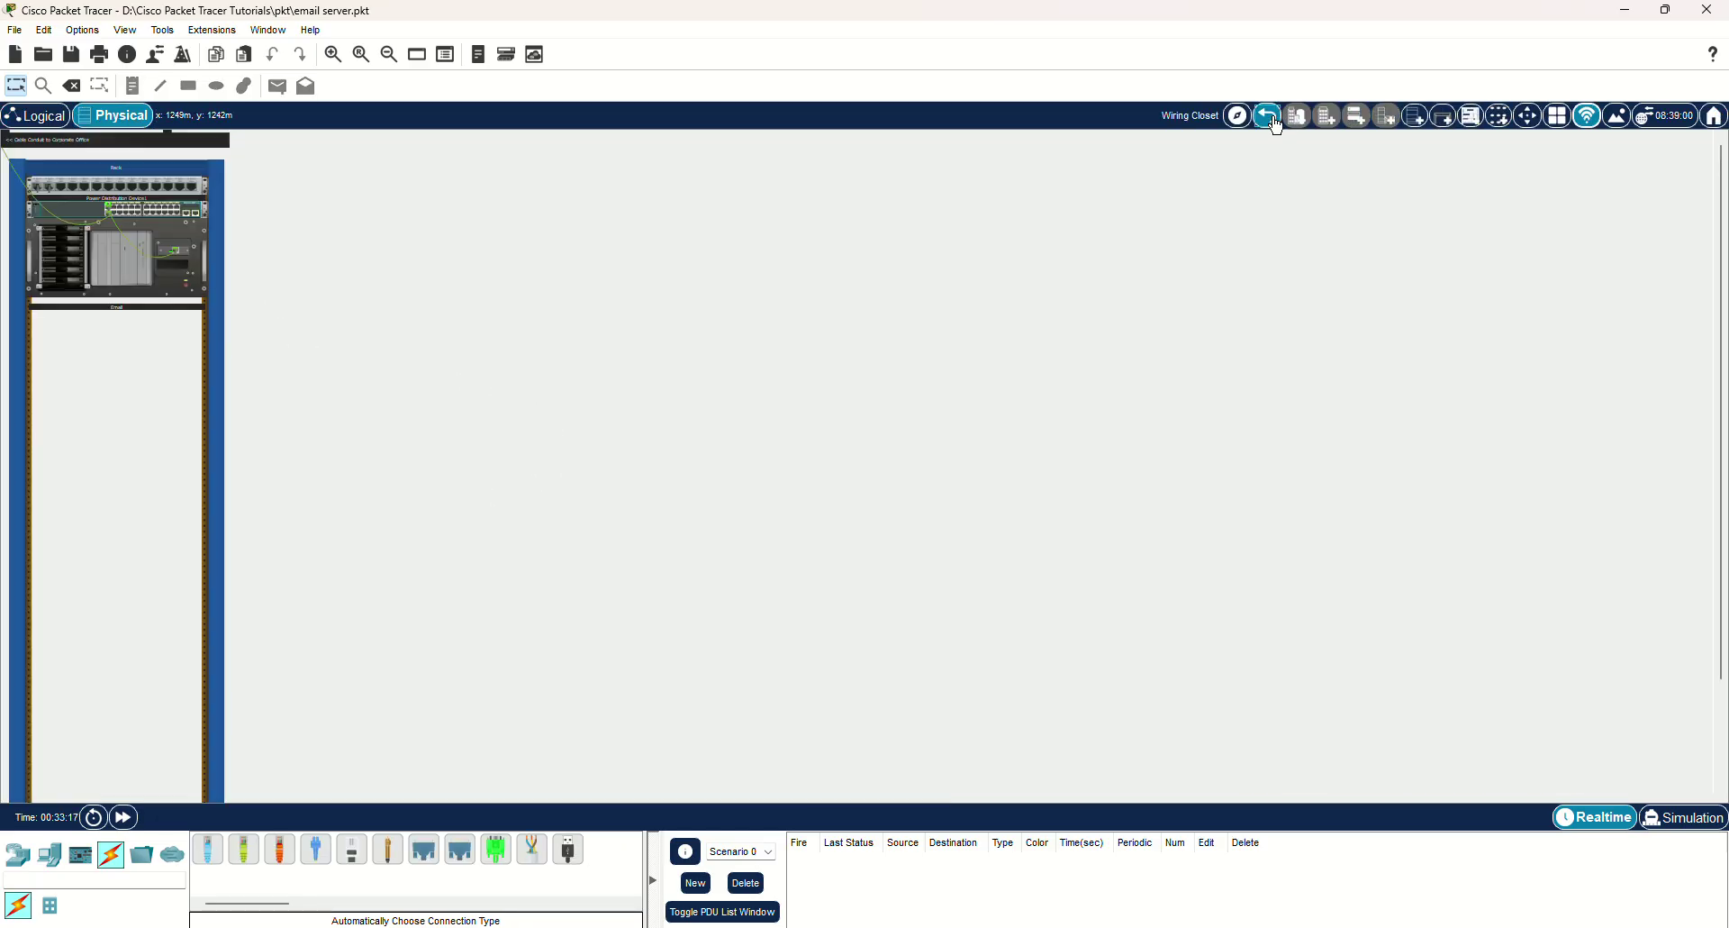
left_click(1266, 117)
left_click(942, 471)
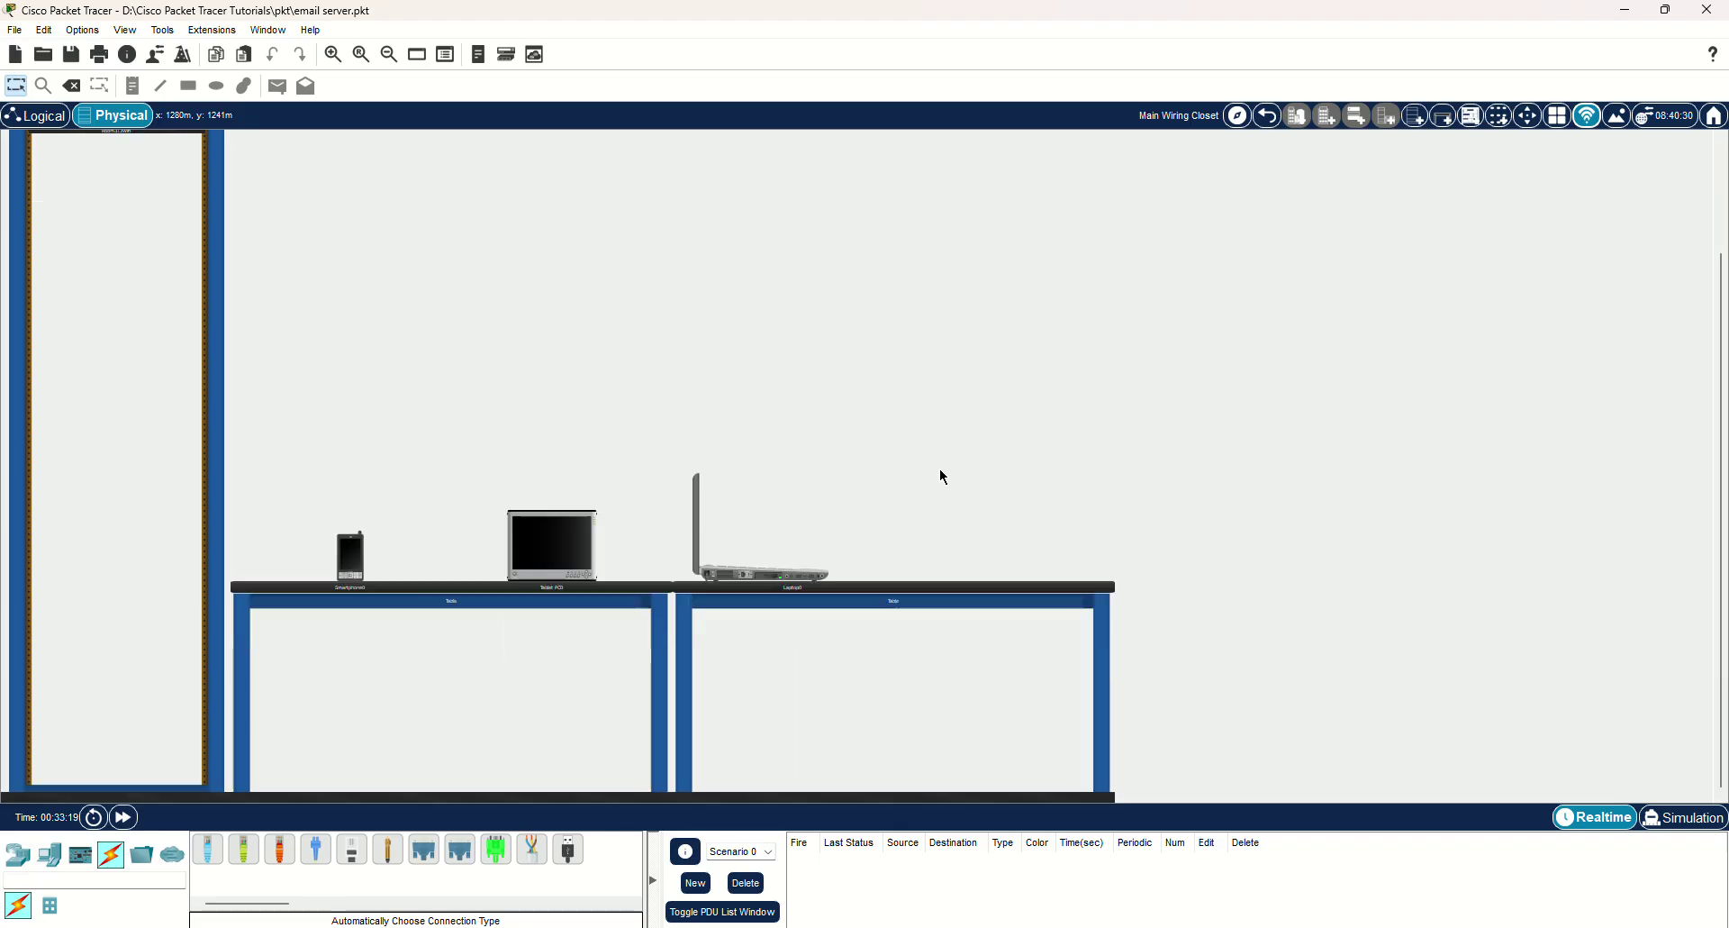
left_click(1268, 116)
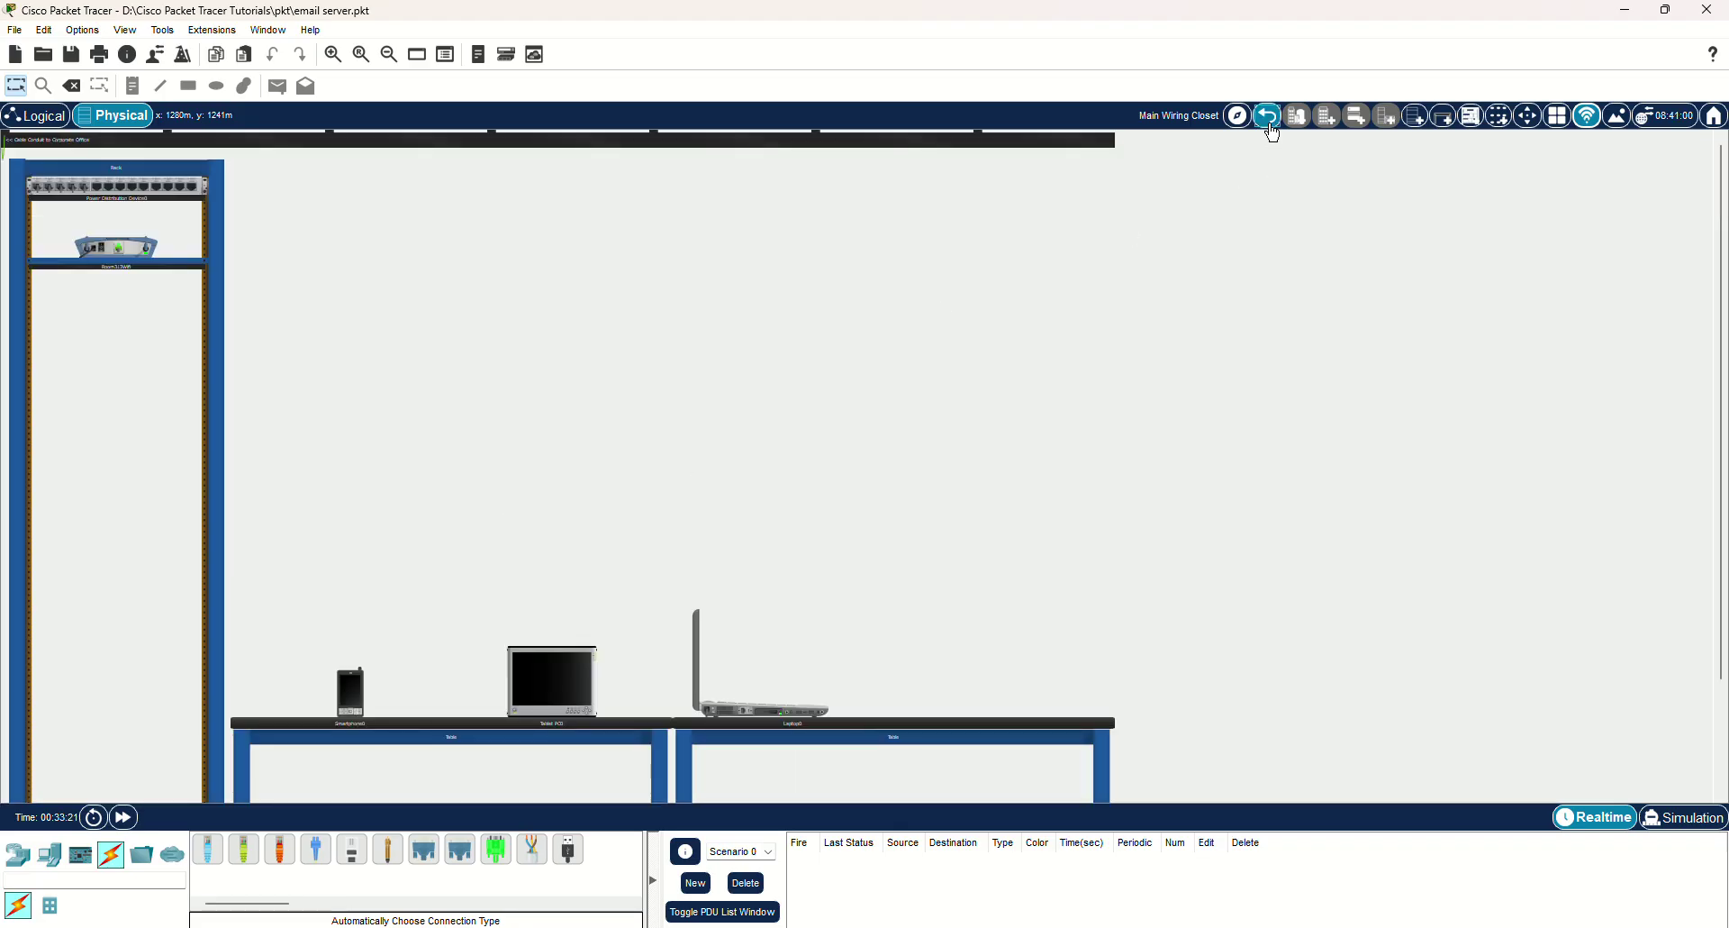
left_click(36, 115)
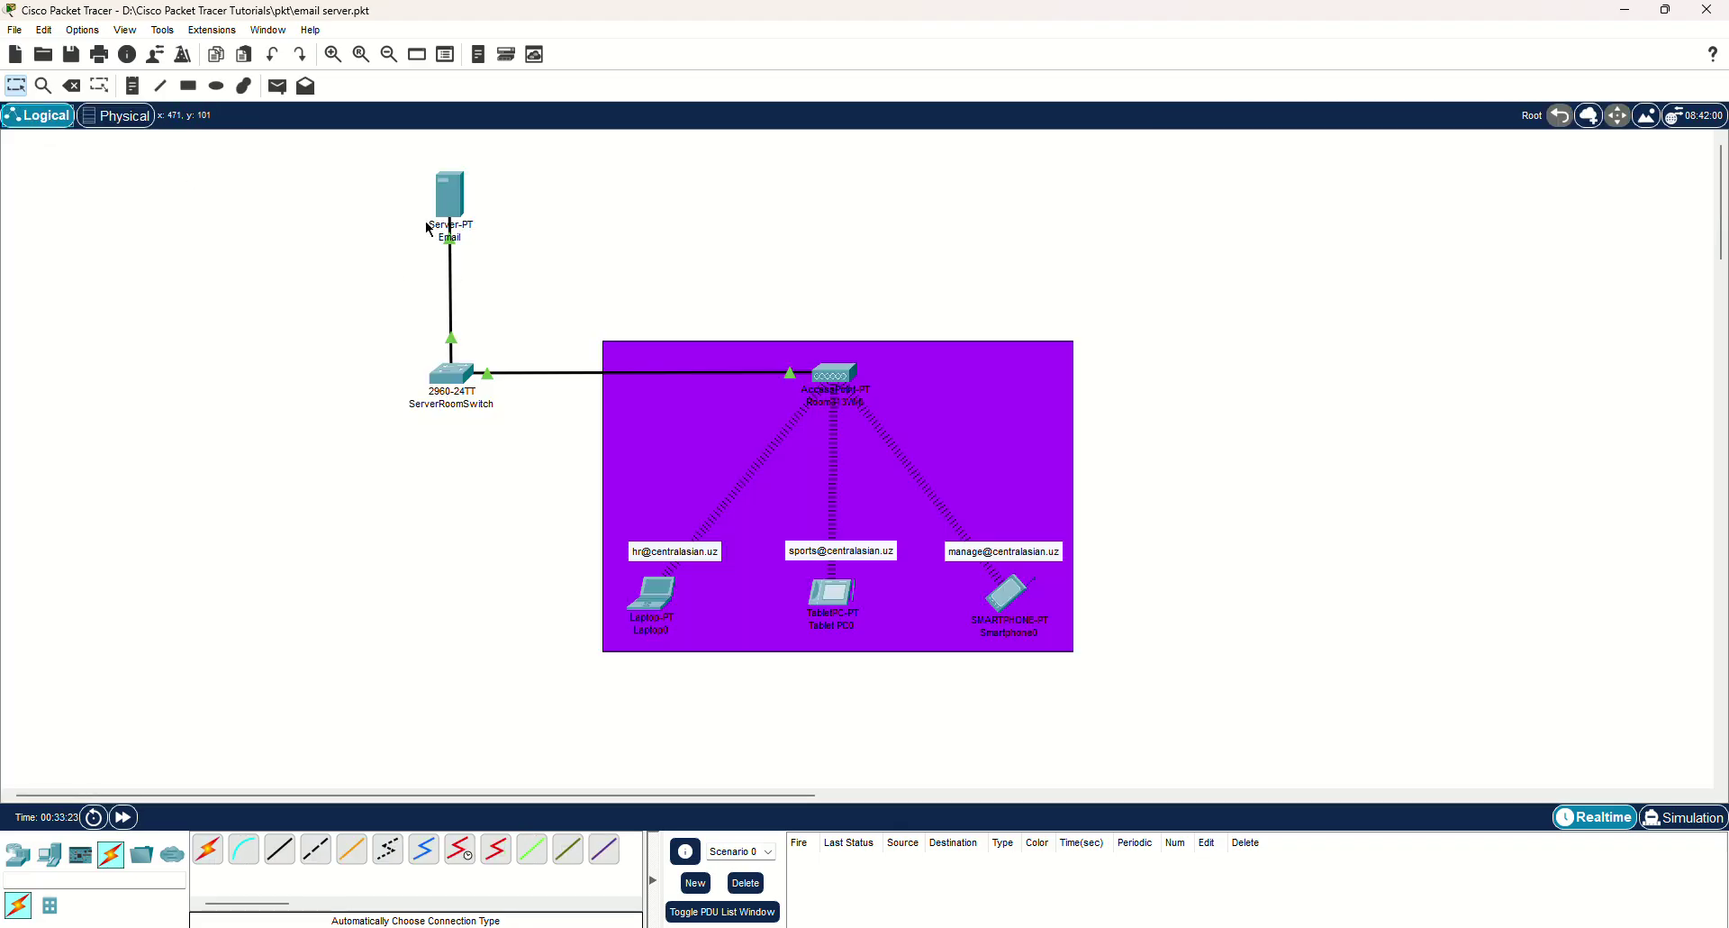
left_click_drag(366, 162, 1304, 521)
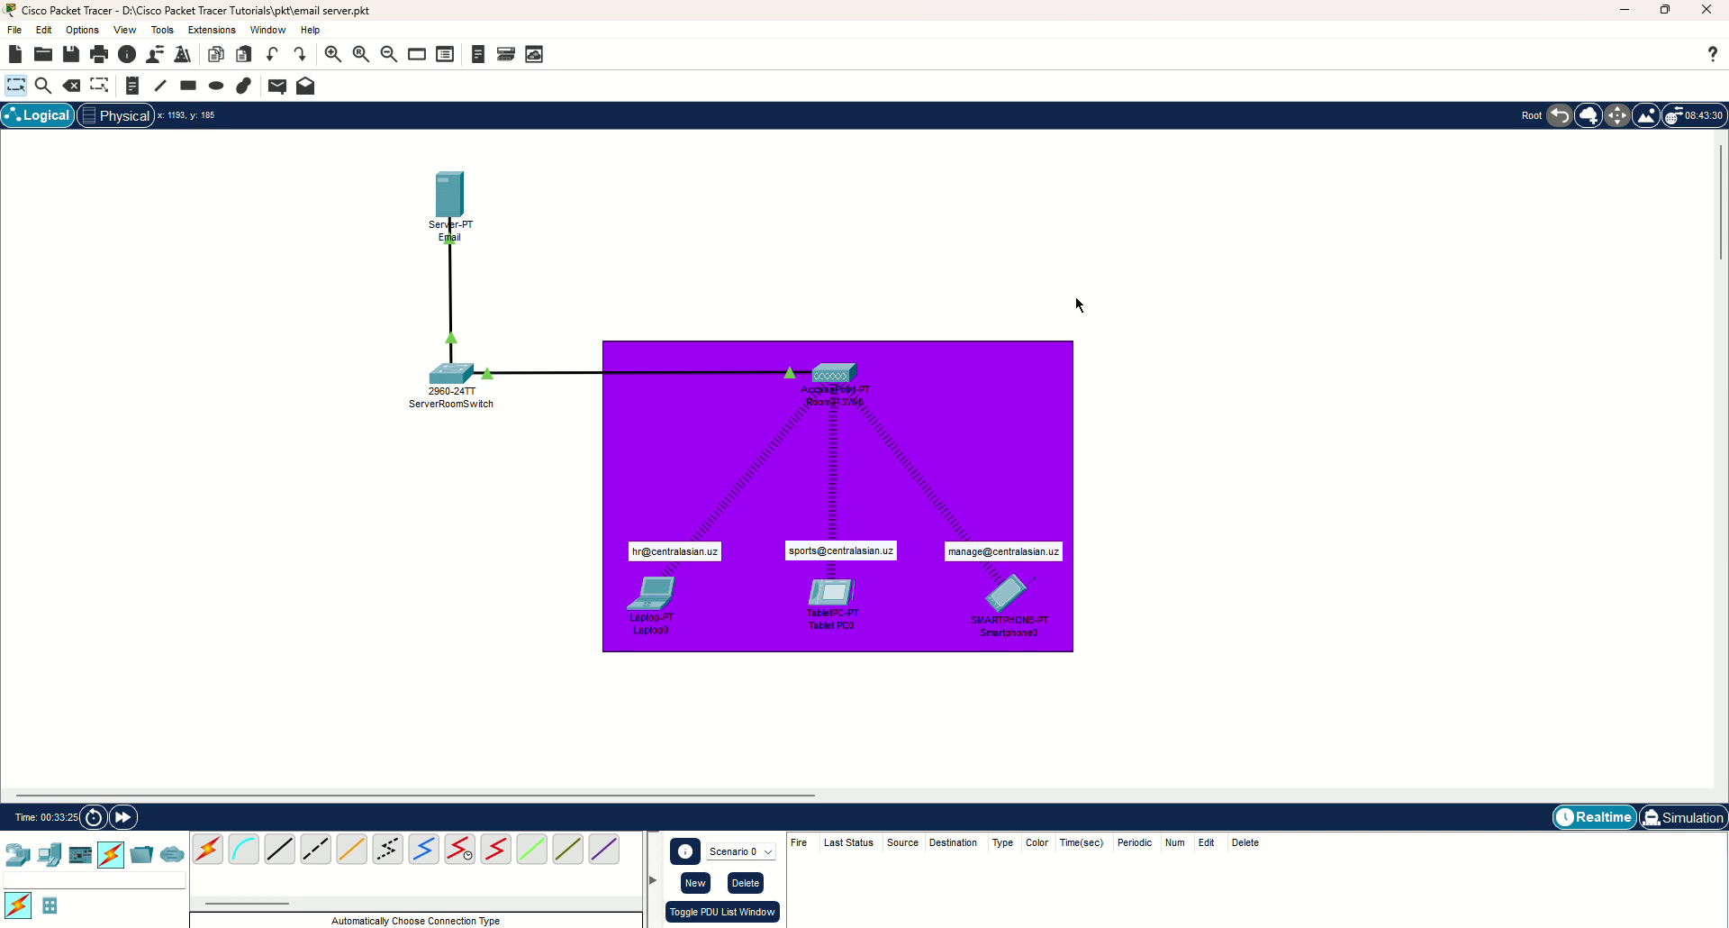